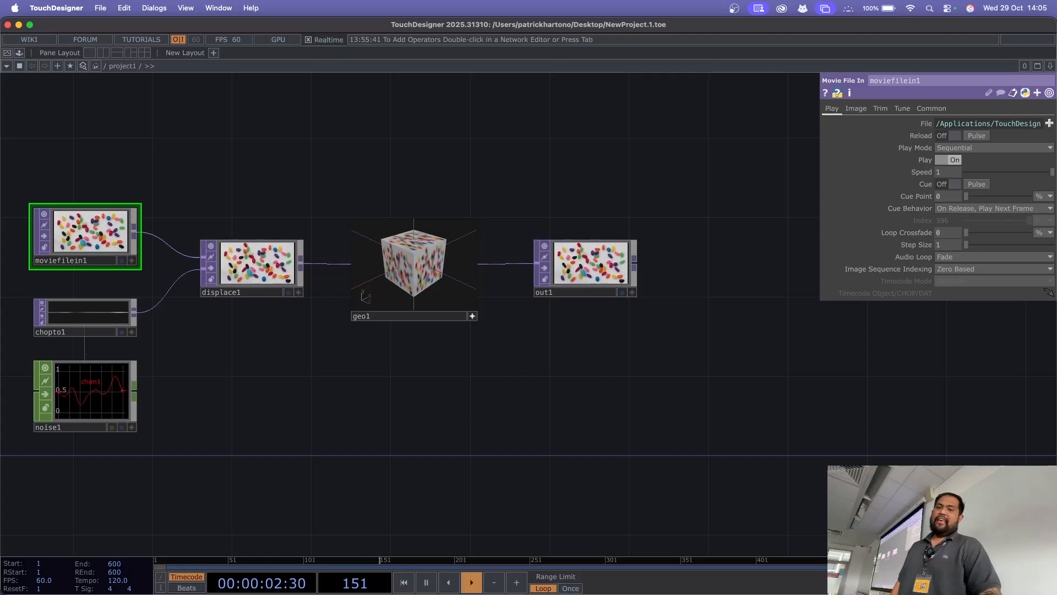
# Step: Switch to Chrome and view the lecturer's RMIT Vietnam profile and RMIT academic page
pyautogui.press('super+Tab')
pyautogui.press('super+Tab')
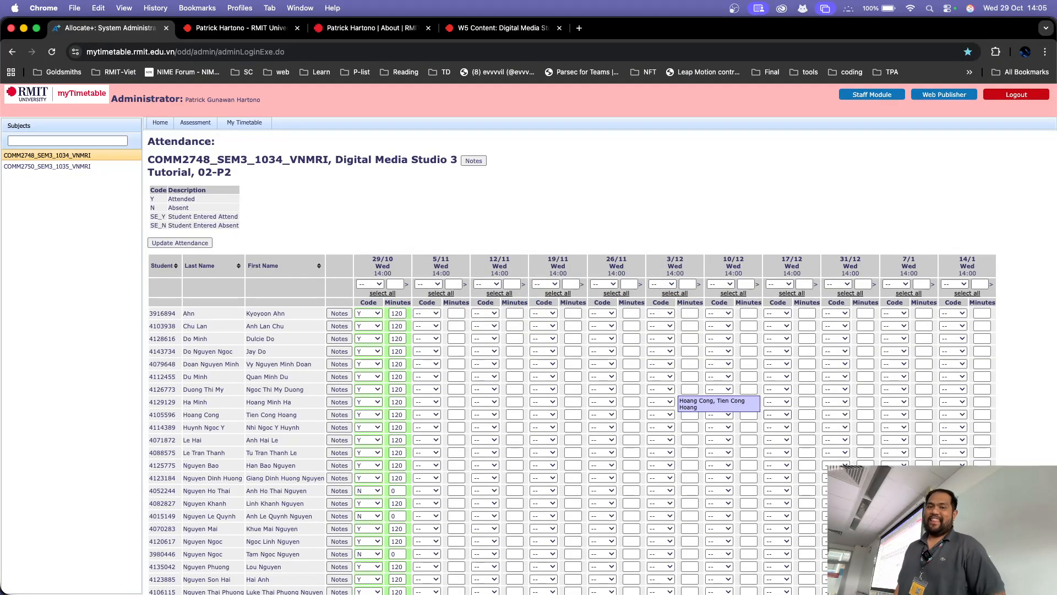
pyautogui.click(241, 28)
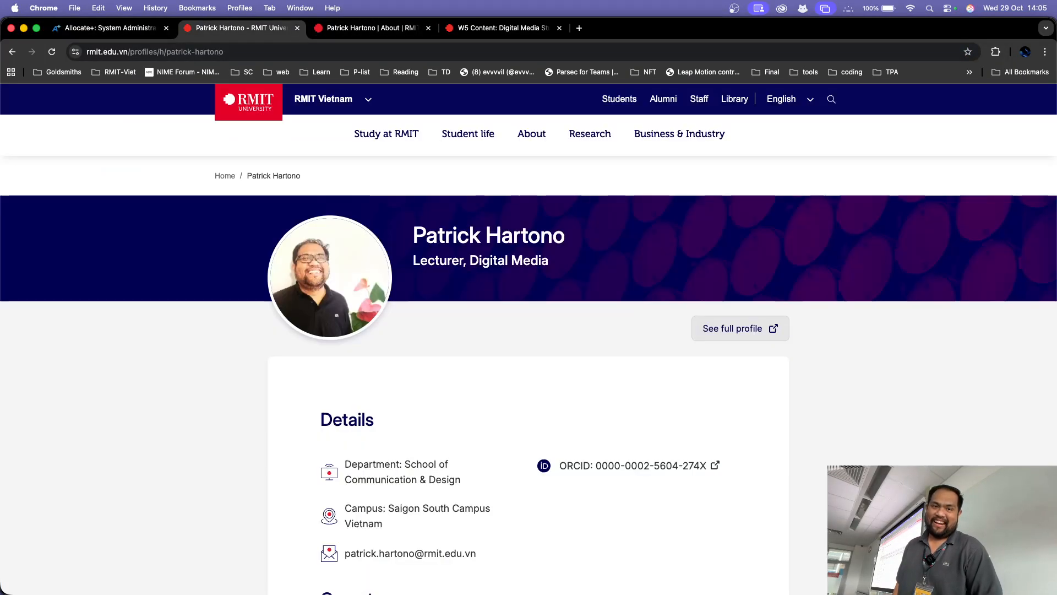
pyautogui.click(370, 28)
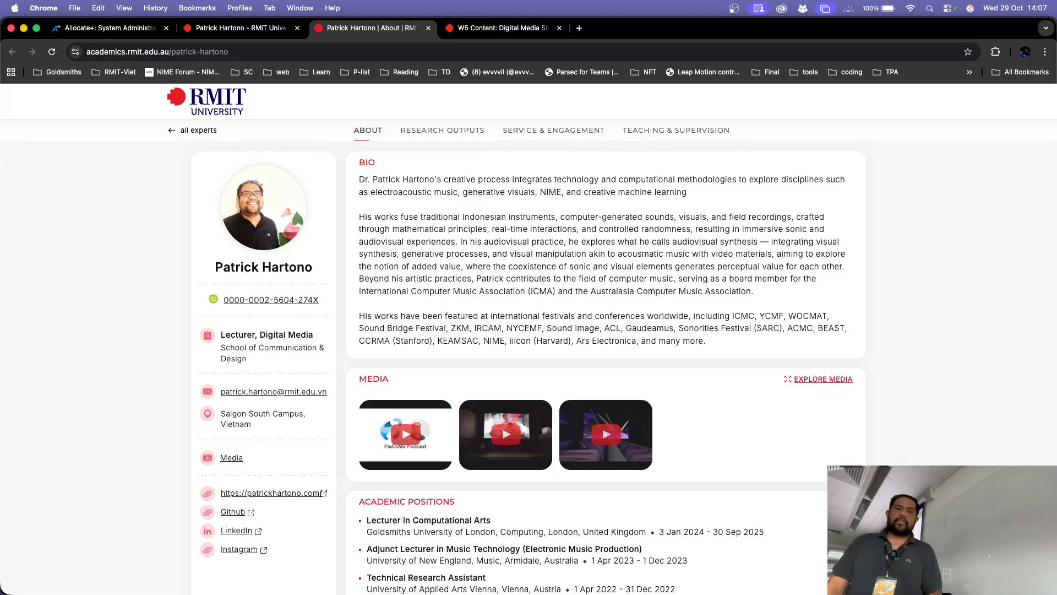
# Step: Switch back to TouchDesigner, look through the application commands and view the General preferences without changing them
pyautogui.press('super+Tab')
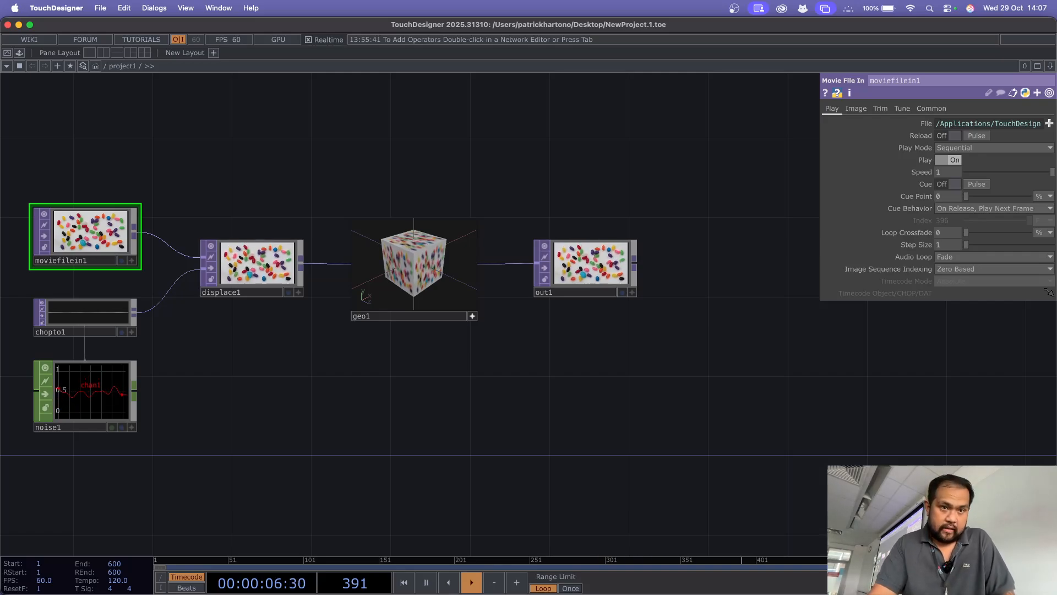
pyautogui.click(124, 8)
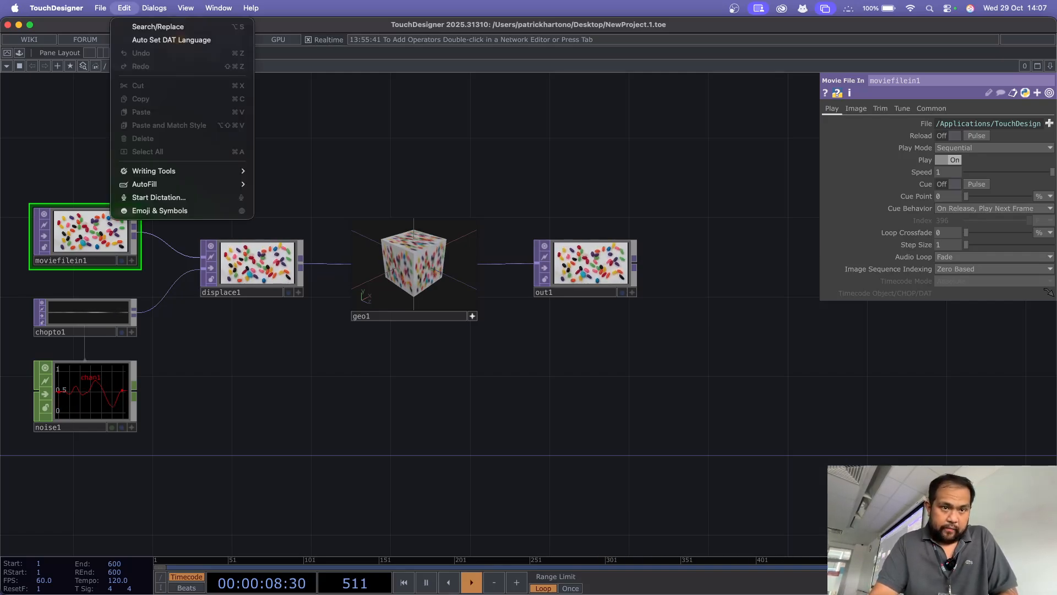
pyautogui.moveTo(100, 8)
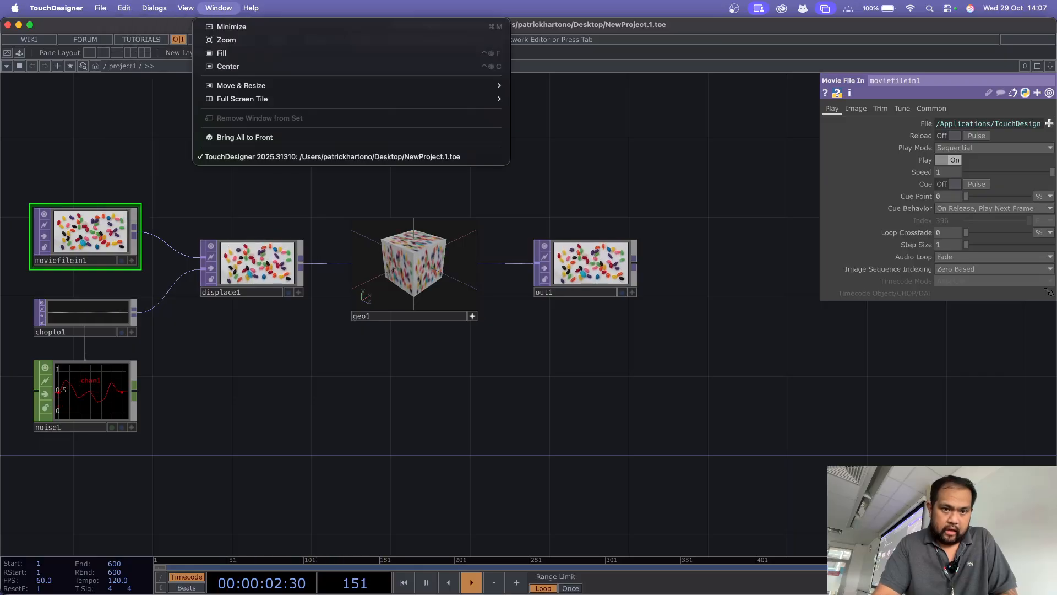
pyautogui.click(251, 8)
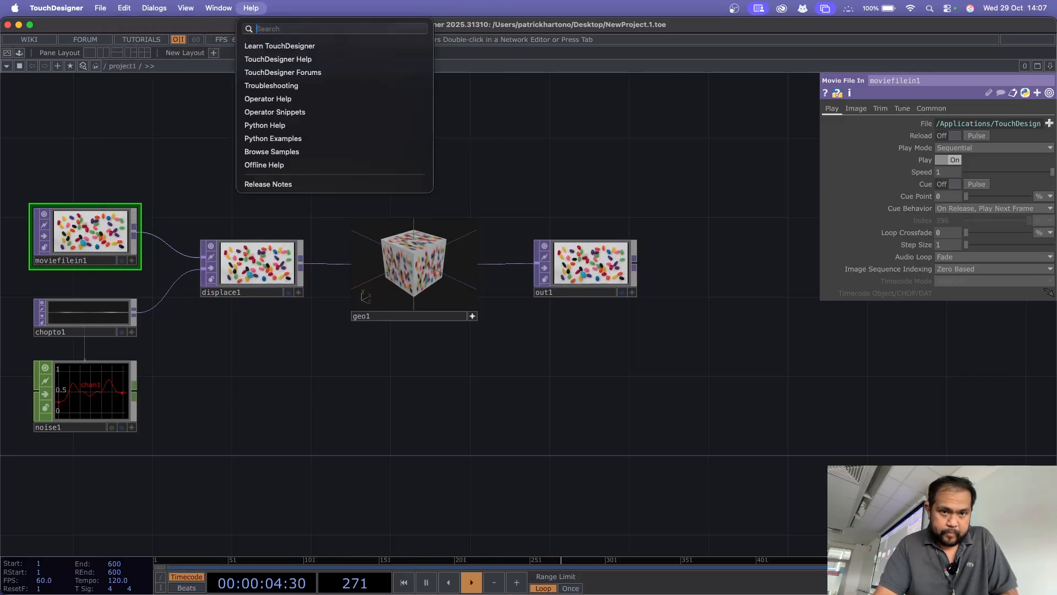
pyautogui.moveTo(219, 8)
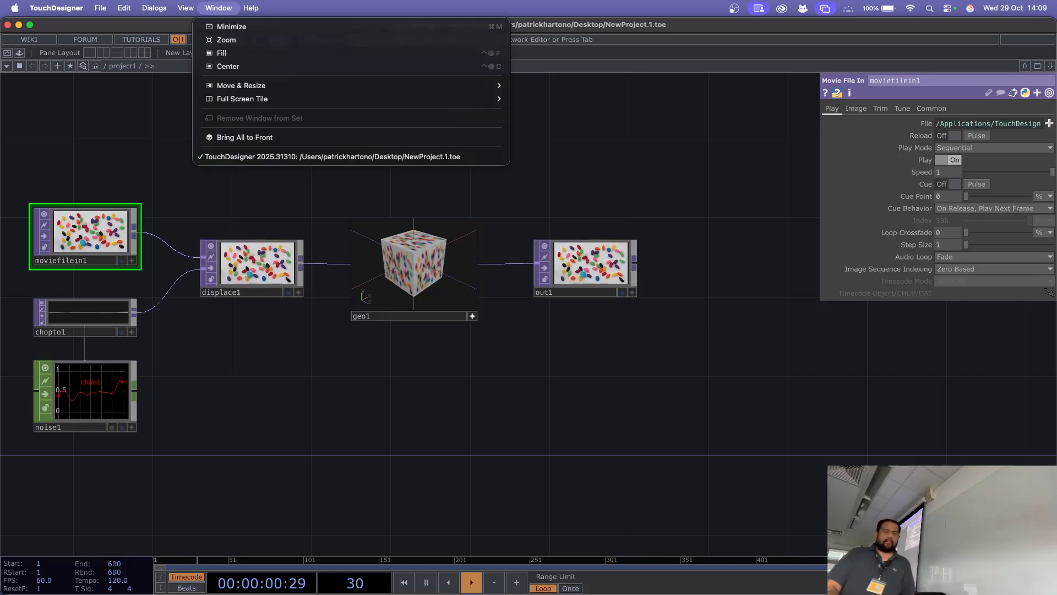
pyautogui.moveTo(100, 8)
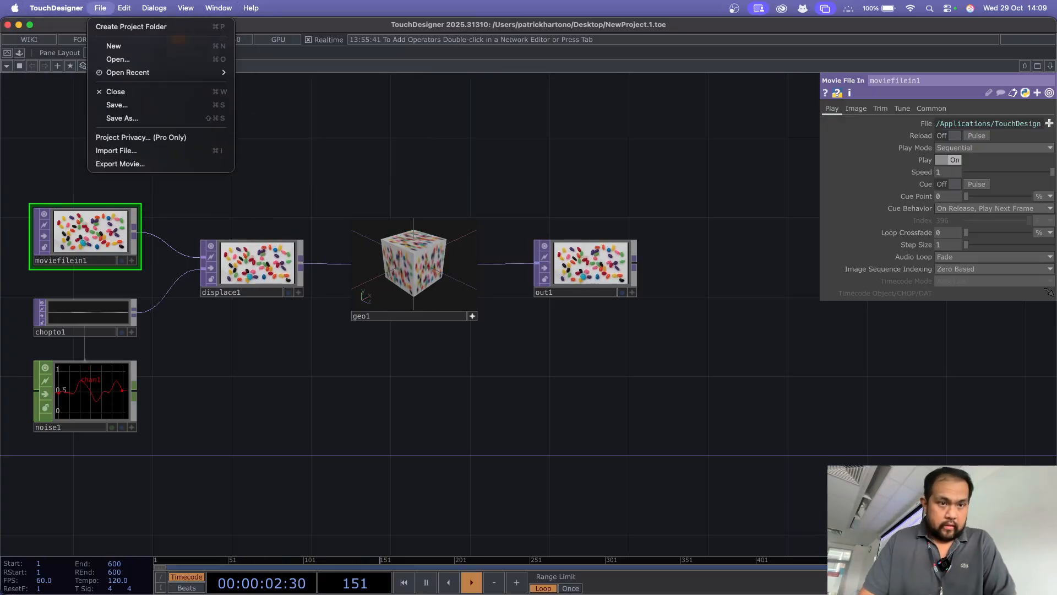
pyautogui.moveTo(57, 8)
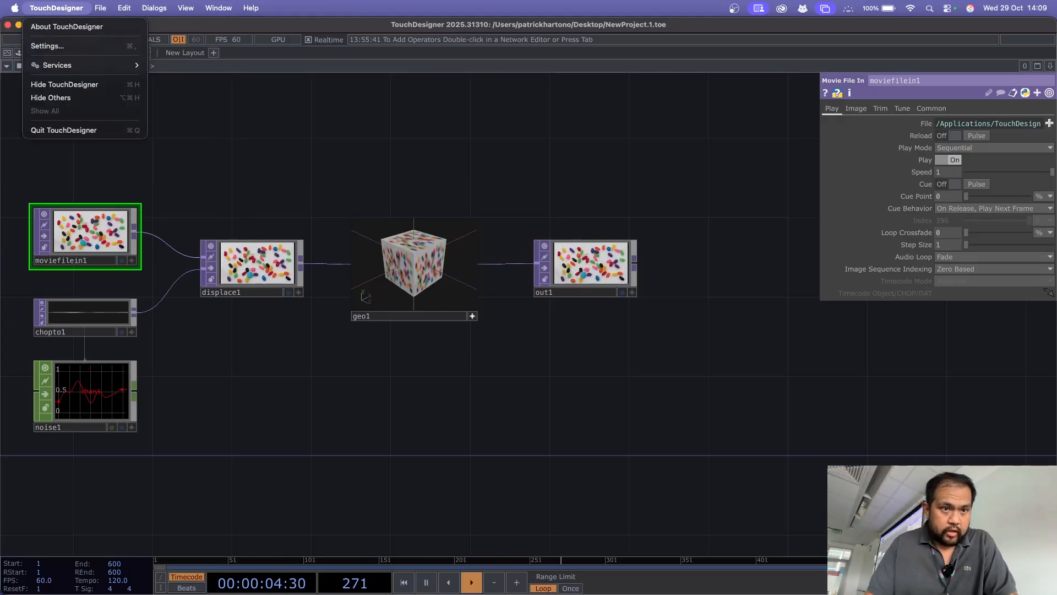
pyautogui.click(48, 46)
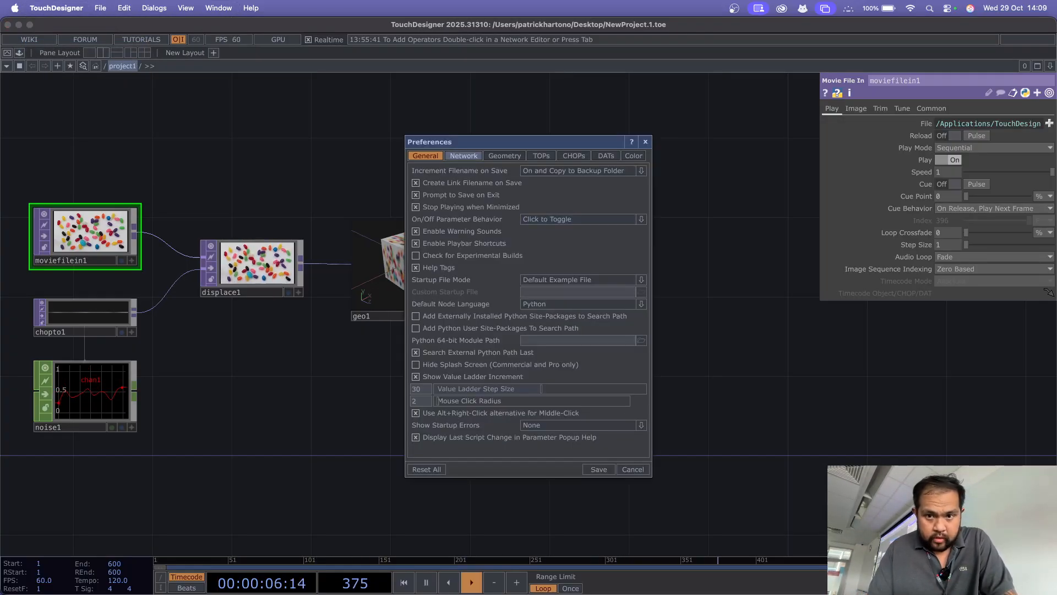
pyautogui.click(646, 141)
# Step: Open the Key Manager and allow TouchDesigner Experimental to find devices on local networks
pyautogui.click(154, 8)
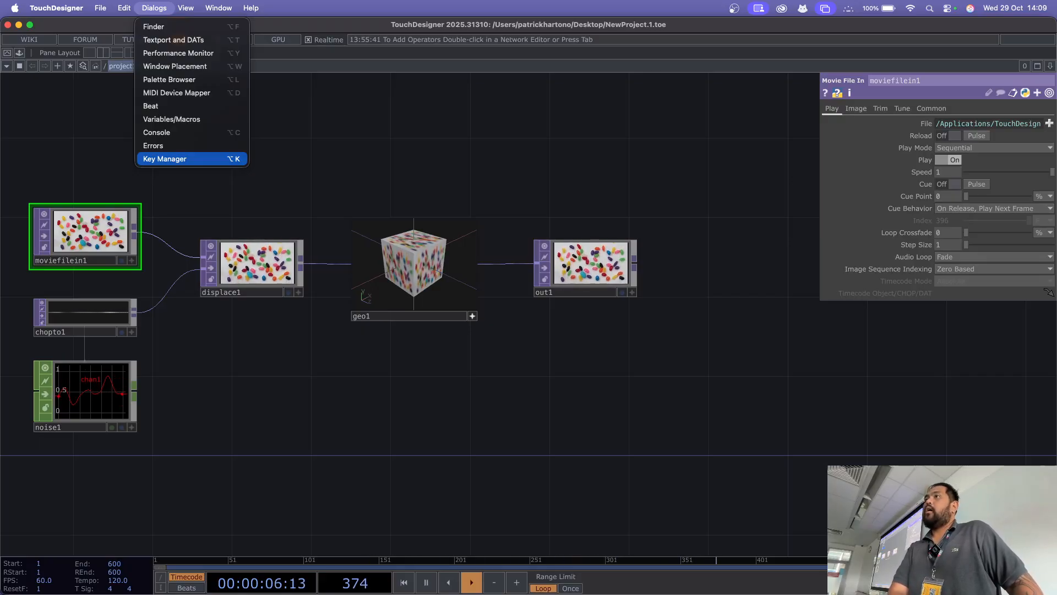
pyautogui.click(181, 159)
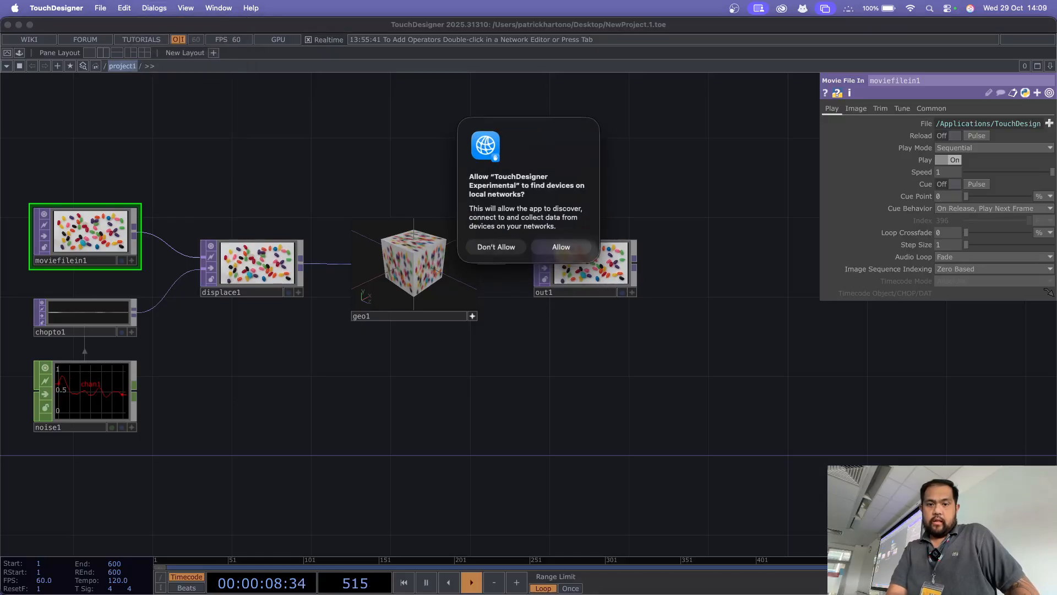
pyautogui.click(561, 247)
# Step: Review the Disable, Install and Create pages of the Key Manager and close it
pyautogui.click(430, 191)
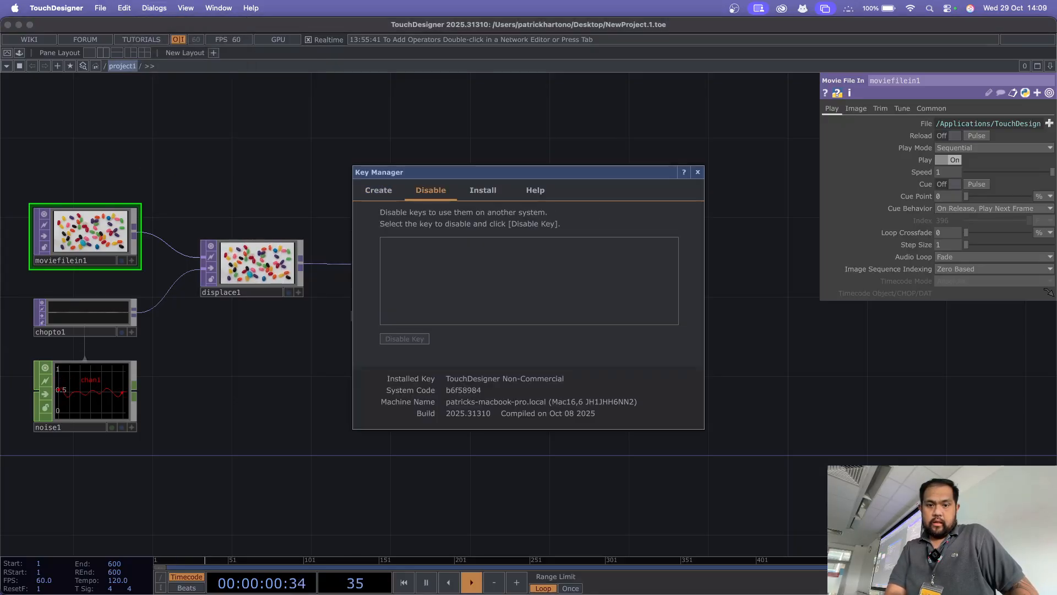
pyautogui.click(483, 190)
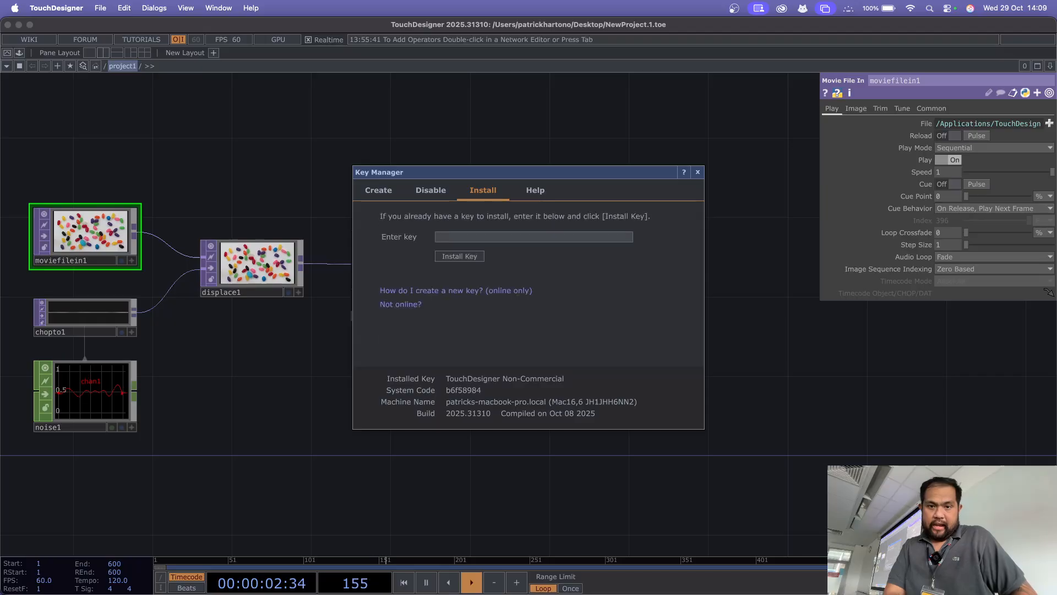
pyautogui.click(431, 190)
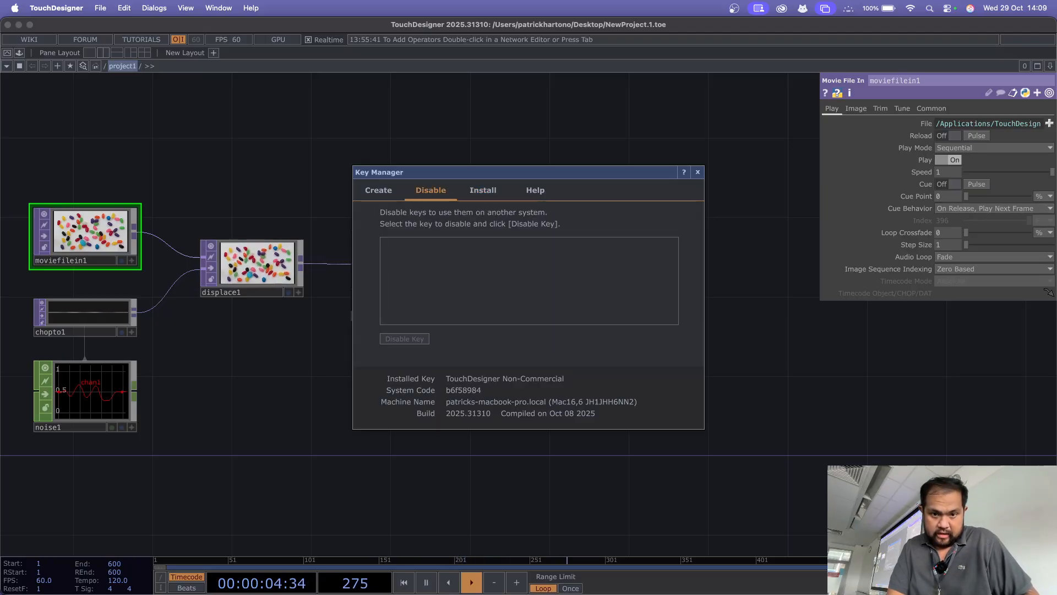
pyautogui.click(379, 190)
pyautogui.click(431, 190)
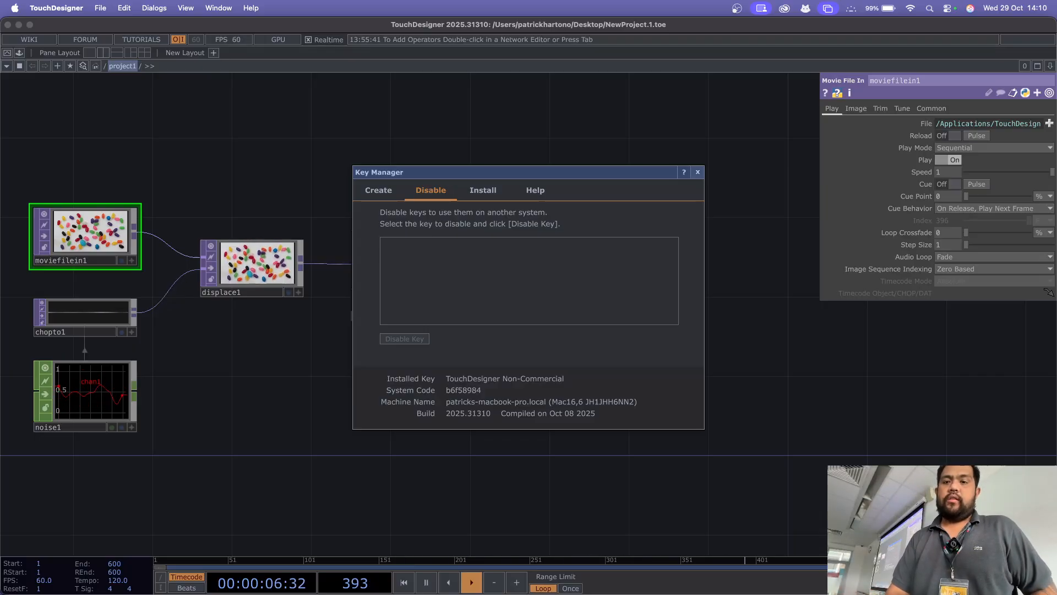
pyautogui.click(698, 172)
# Step: Find TouchDesigner Experimental through the system search and launch it
pyautogui.press('super+Tab')
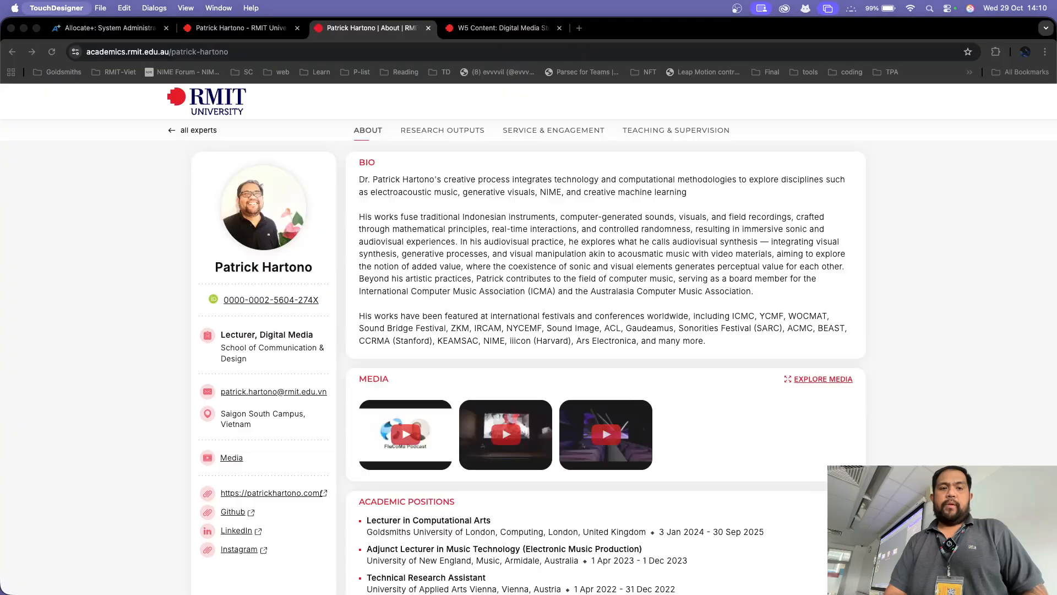
pyautogui.press('super+space')
pyautogui.write('tou')
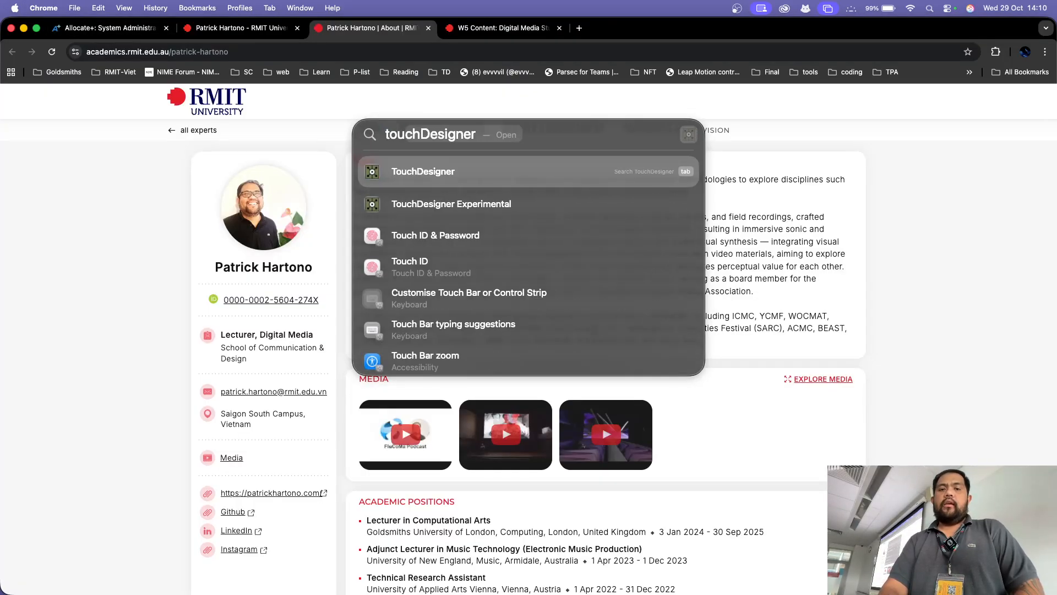
pyautogui.press('Down')
pyautogui.press('Return')
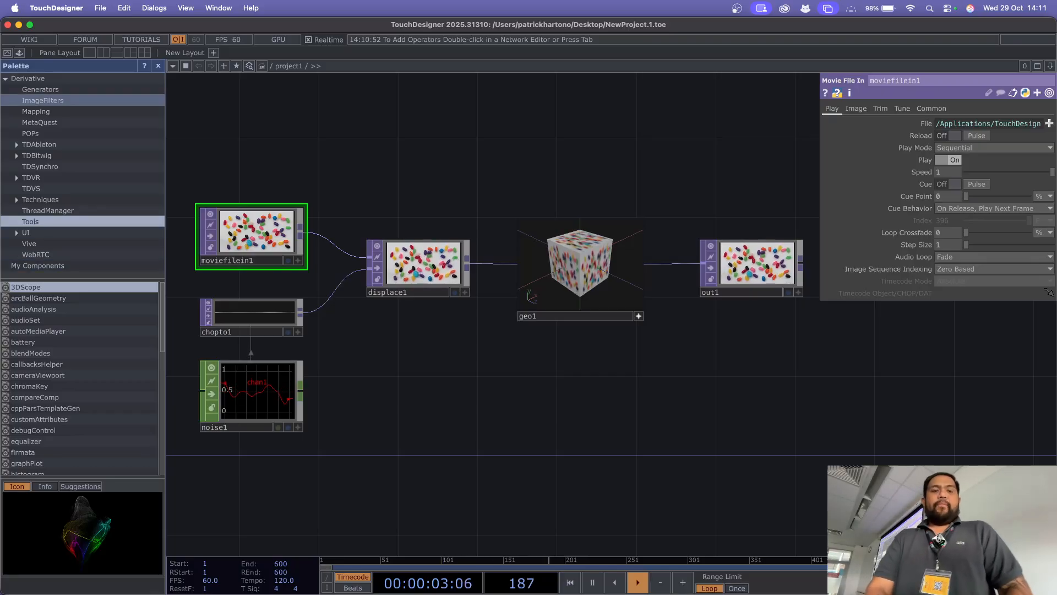
# Step: Open the Key Manager and follow its "Not registered yet?" link to the Derivative account page in the browser
pyautogui.click(56, 8)
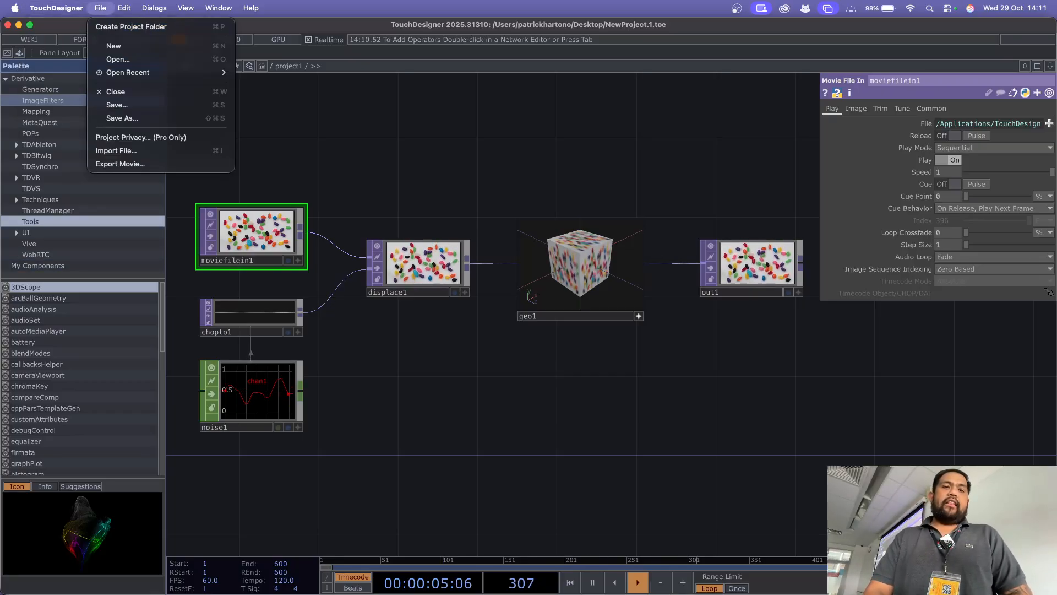
pyautogui.moveTo(155, 8)
pyautogui.click(165, 159)
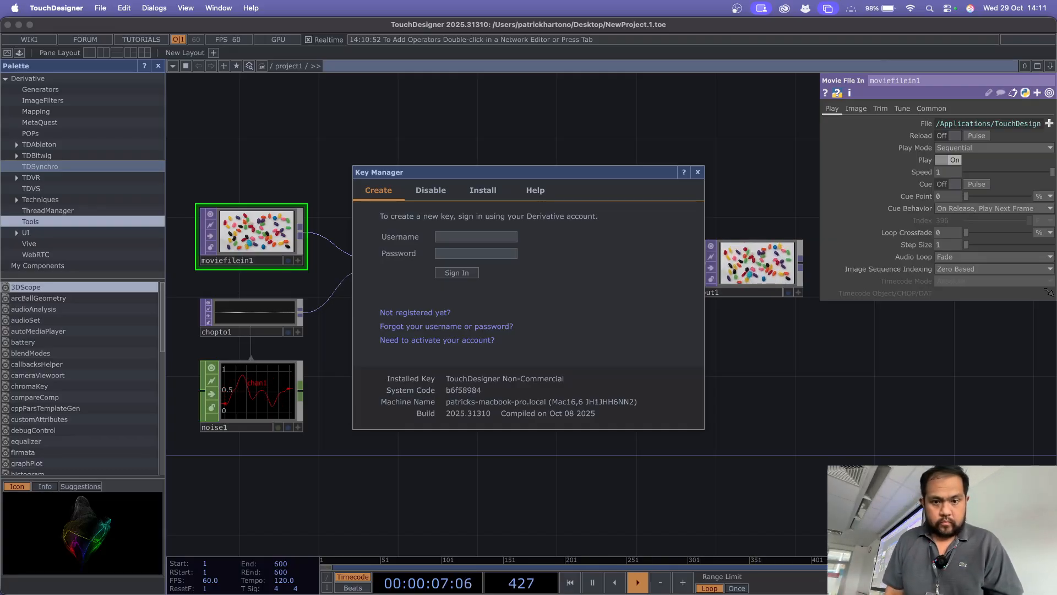
pyautogui.press('super+Tab')
pyautogui.press('super+Tab')
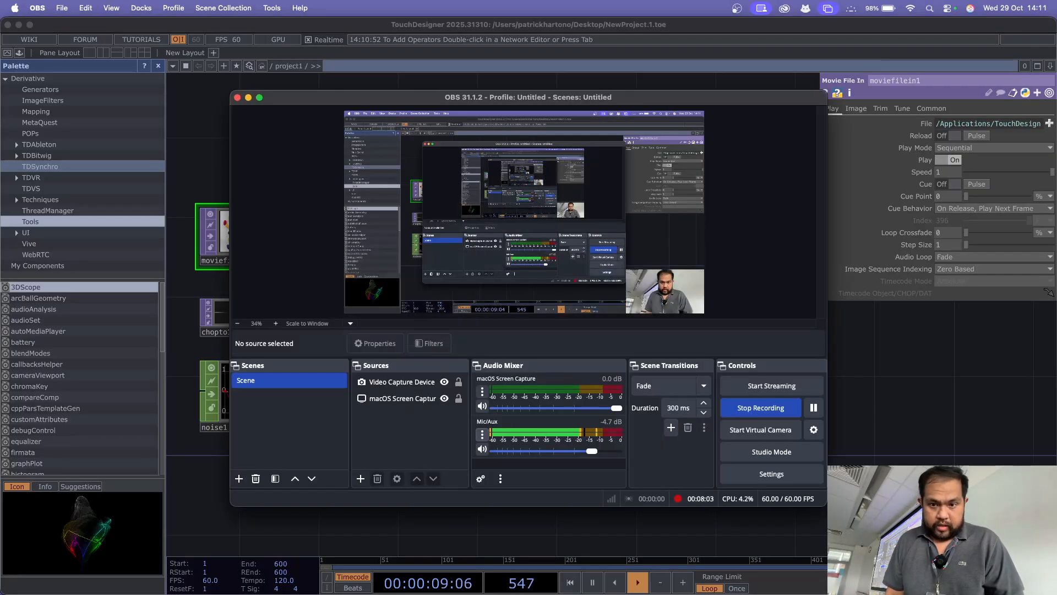
pyautogui.press('super+Tab')
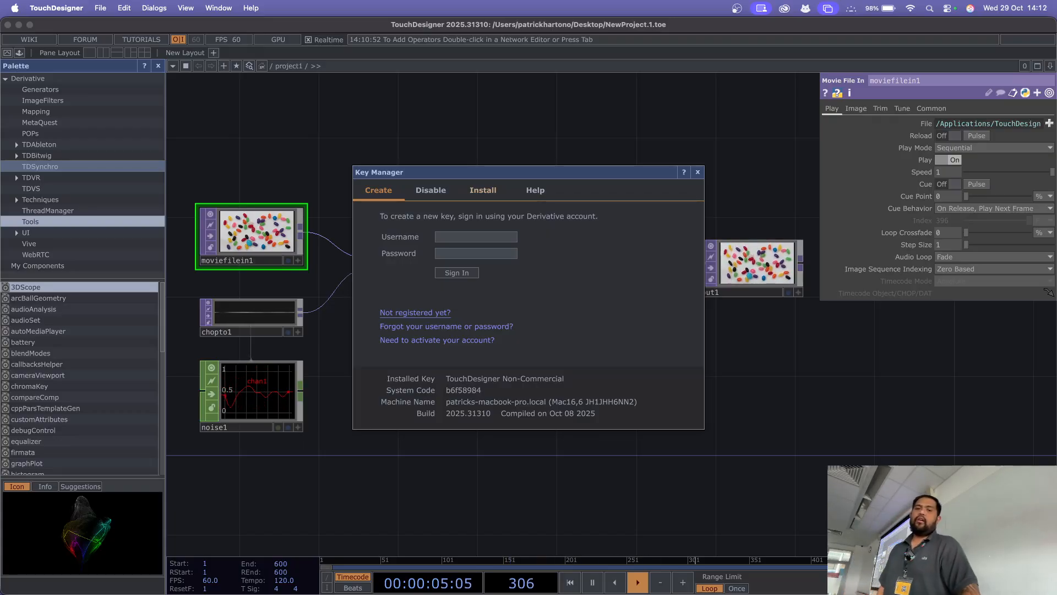
pyautogui.click(415, 313)
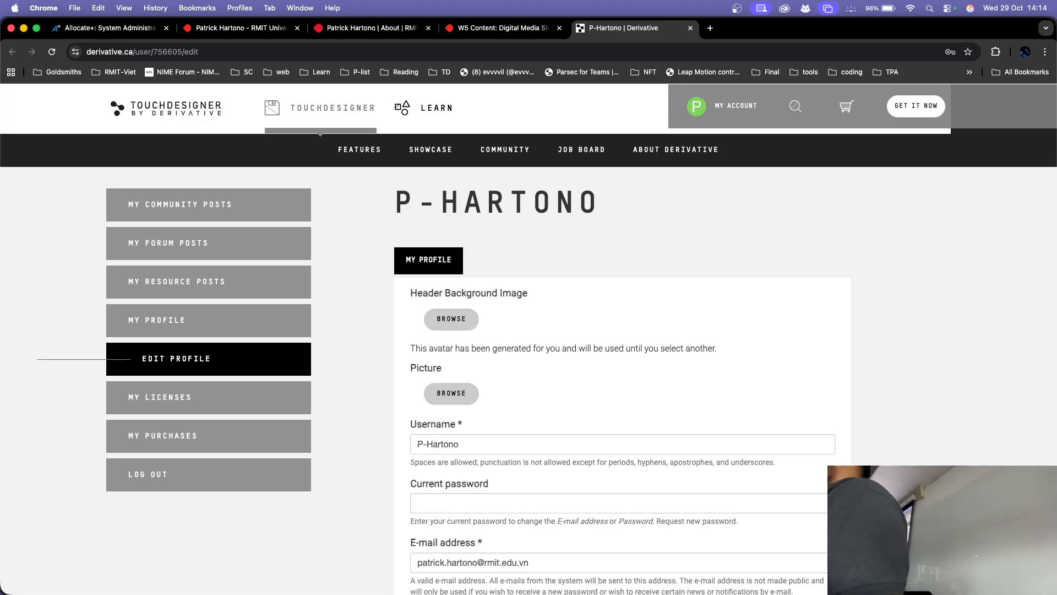
# Step: Return to TouchDesigner, reopen the Key Manager and examine its Disable and Create pages
pyautogui.press('super+Tab')
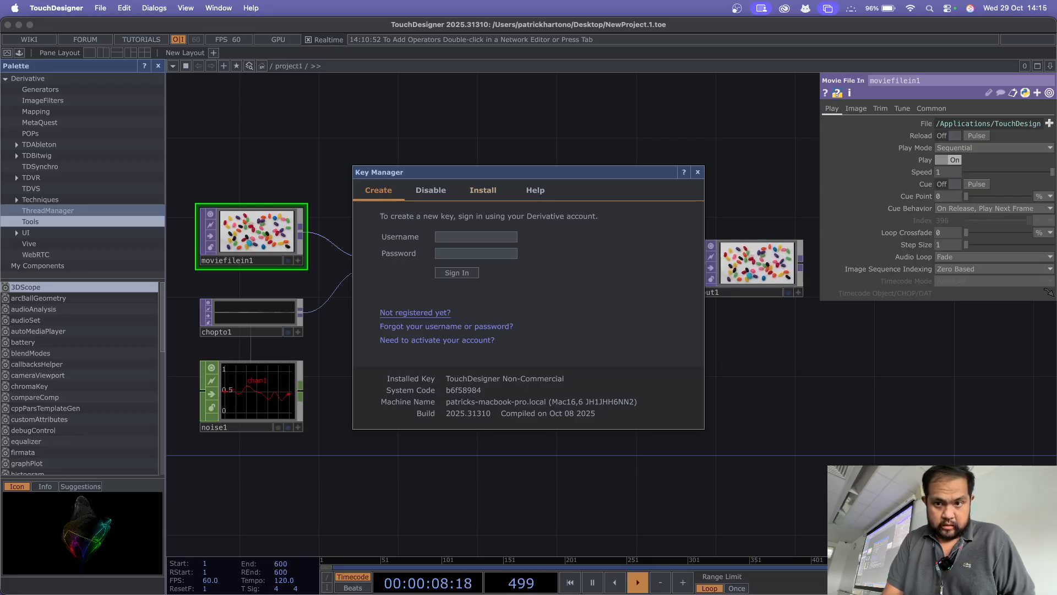
pyautogui.click(697, 173)
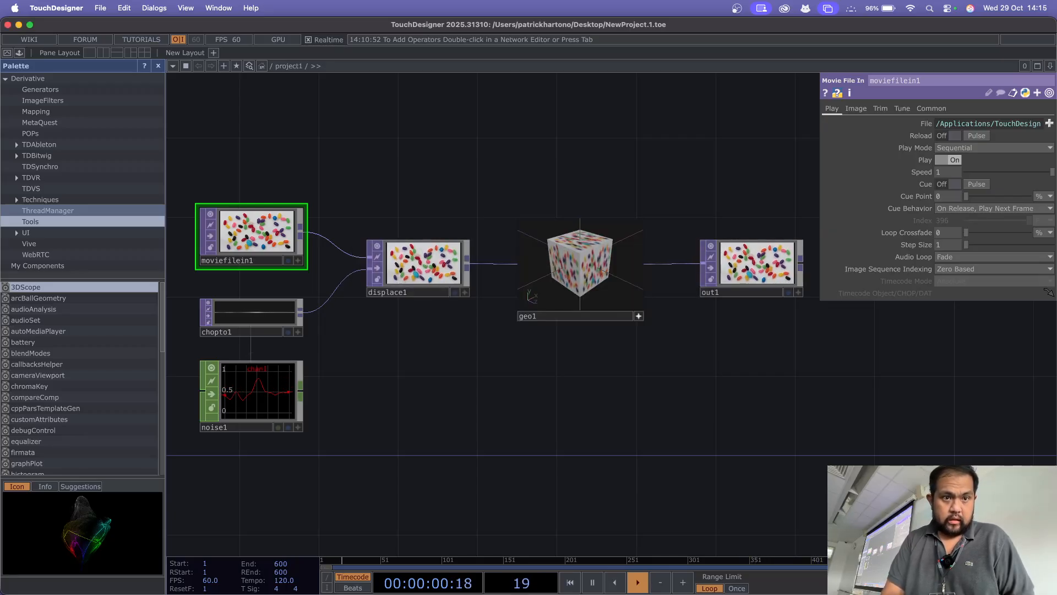
pyautogui.click(155, 9)
pyautogui.click(165, 158)
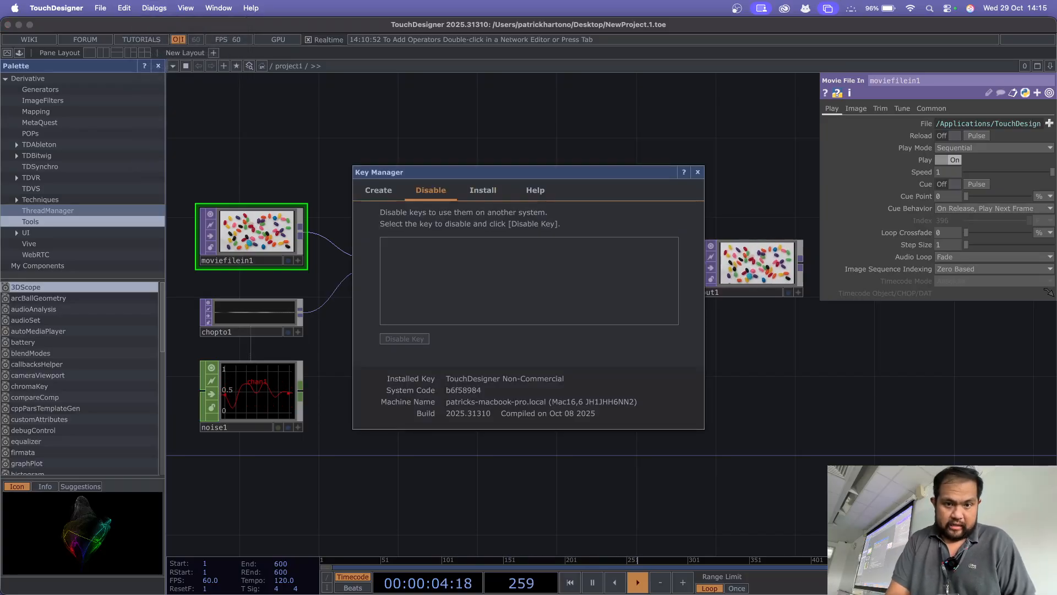
pyautogui.click(378, 191)
pyautogui.click(431, 191)
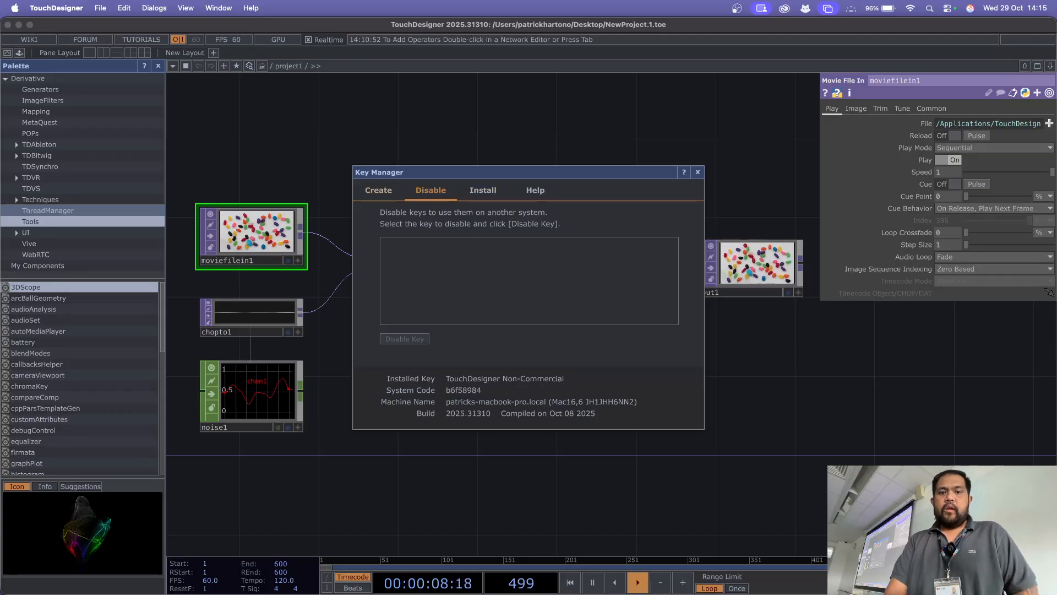
pyautogui.click(378, 190)
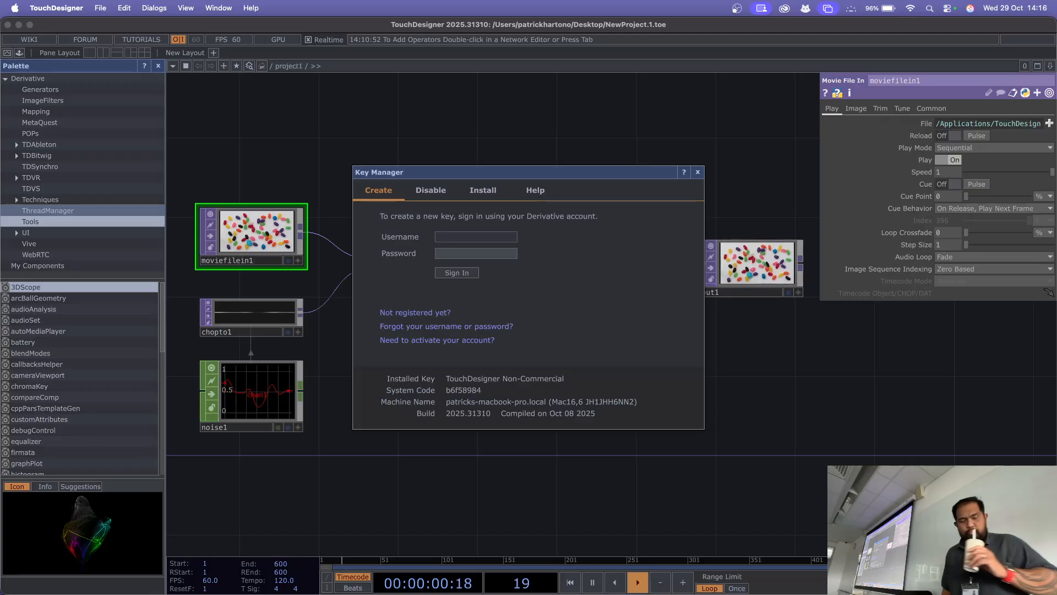
# Step: Hide the Palette Browser and close the Key Manager
pyautogui.hotkey('alt', 'l')
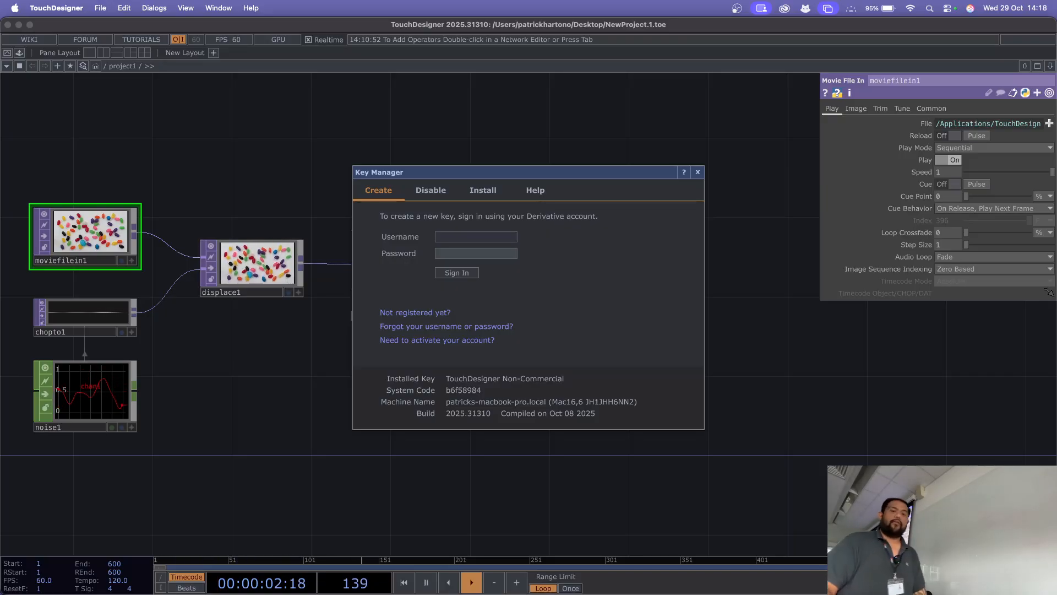
pyautogui.click(698, 172)
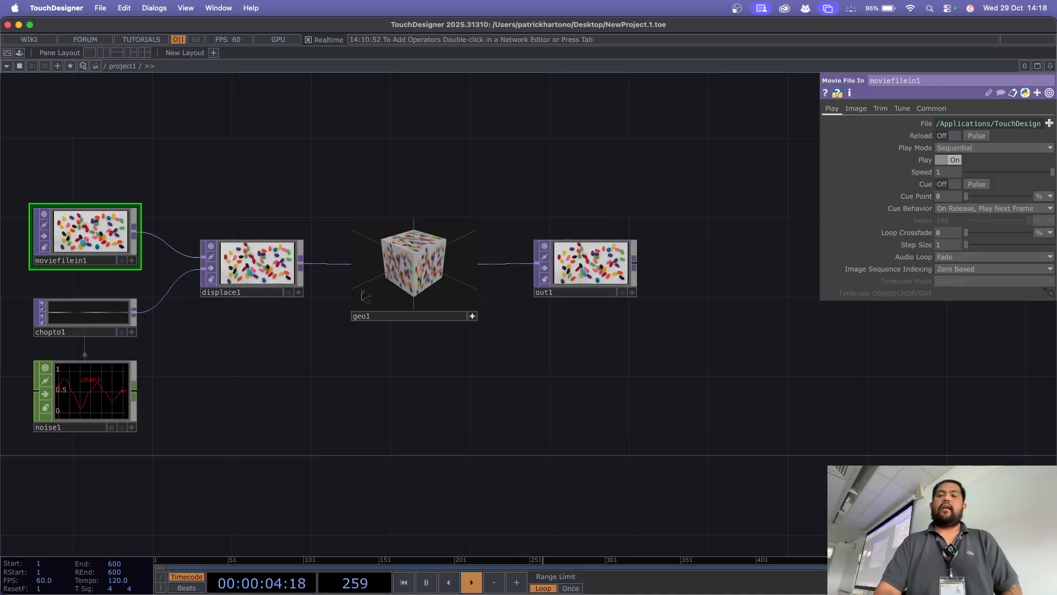
# Step: Switch to Chrome and search Google in a new tab for the artist Refik Anadol
pyautogui.press('super+Tab')
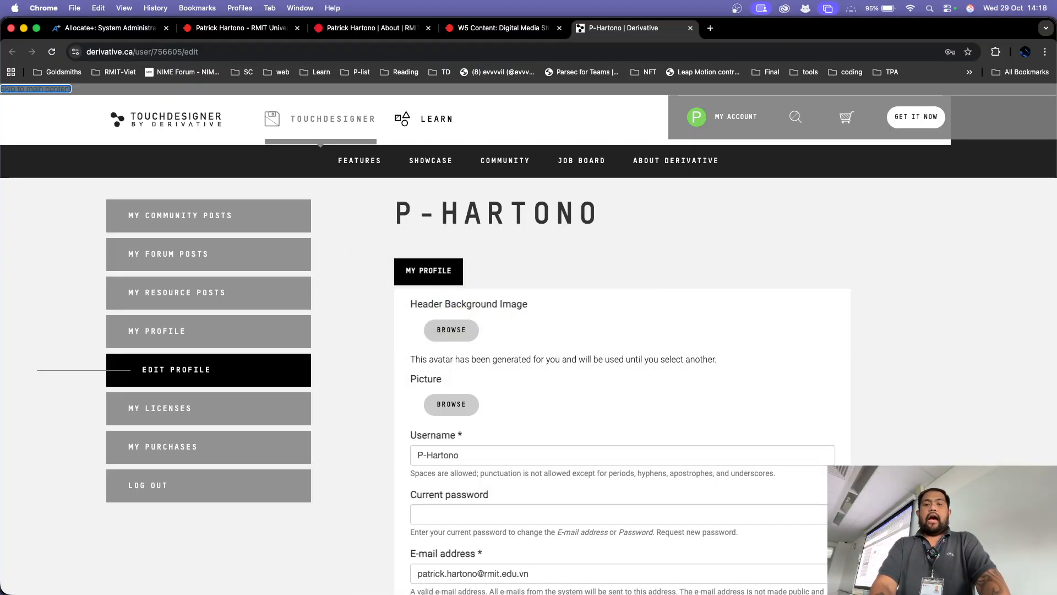
pyautogui.press('super+t')
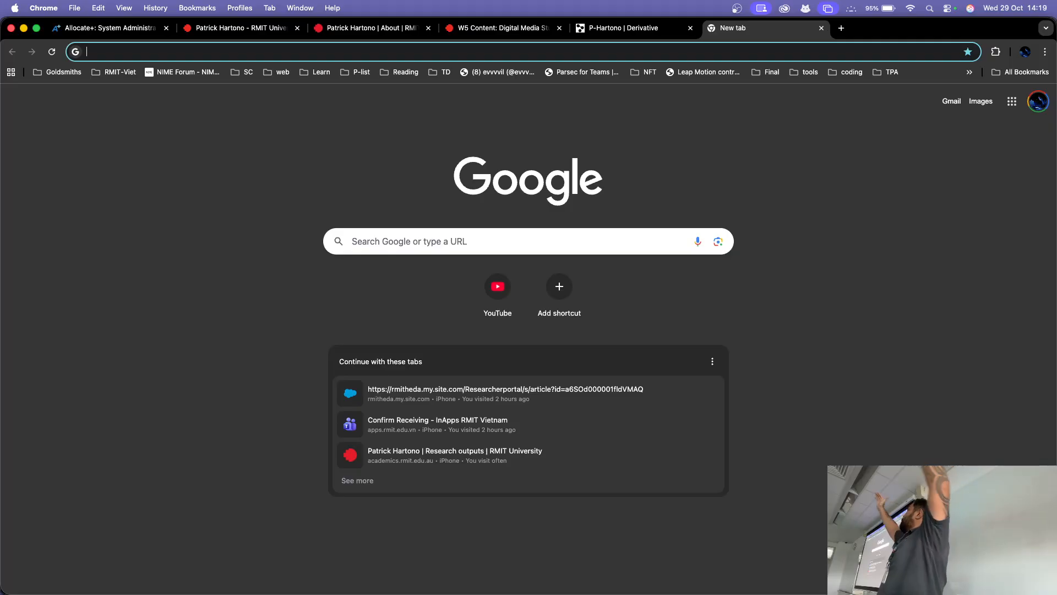
pyautogui.write('ref')
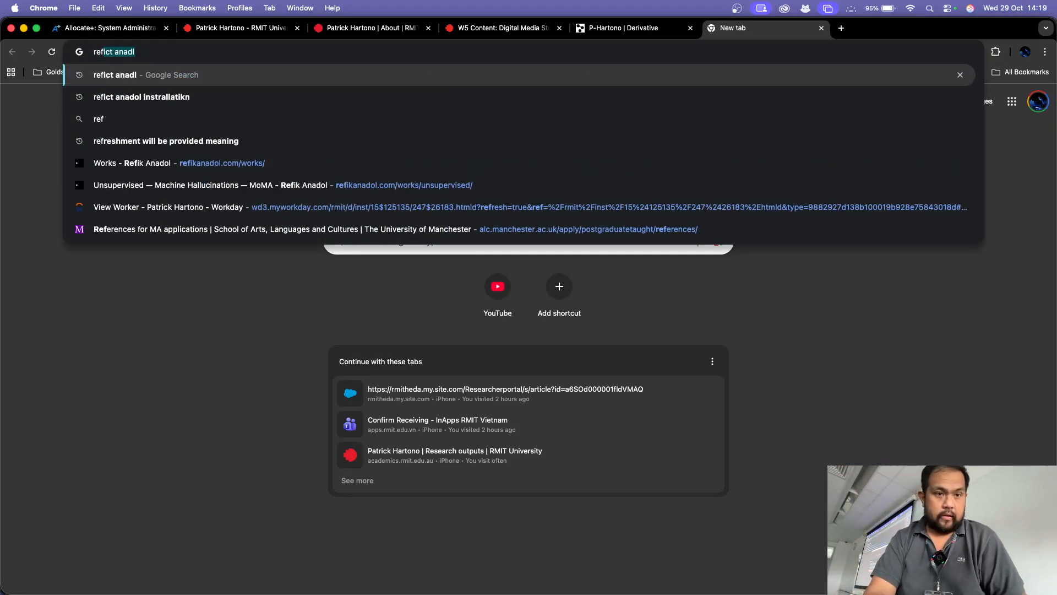
pyautogui.press('Down')
pyautogui.press('Down')
pyautogui.press('Up')
pyautogui.press('BackSpace')
pyautogui.press('BackSpace')
pyautogui.press('BackSpace')
pyautogui.press('BackSpace')
pyautogui.press('BackSpace')
pyautogui.press('BackSpace')
pyautogui.press('BackSpace')
pyautogui.press('BackSpace')
pyautogui.press('BackSpace')
pyautogui.press('BackSpace')
pyautogui.press('BackSpace')
pyautogui.press('BackSpace')
pyautogui.press('BackSpace')
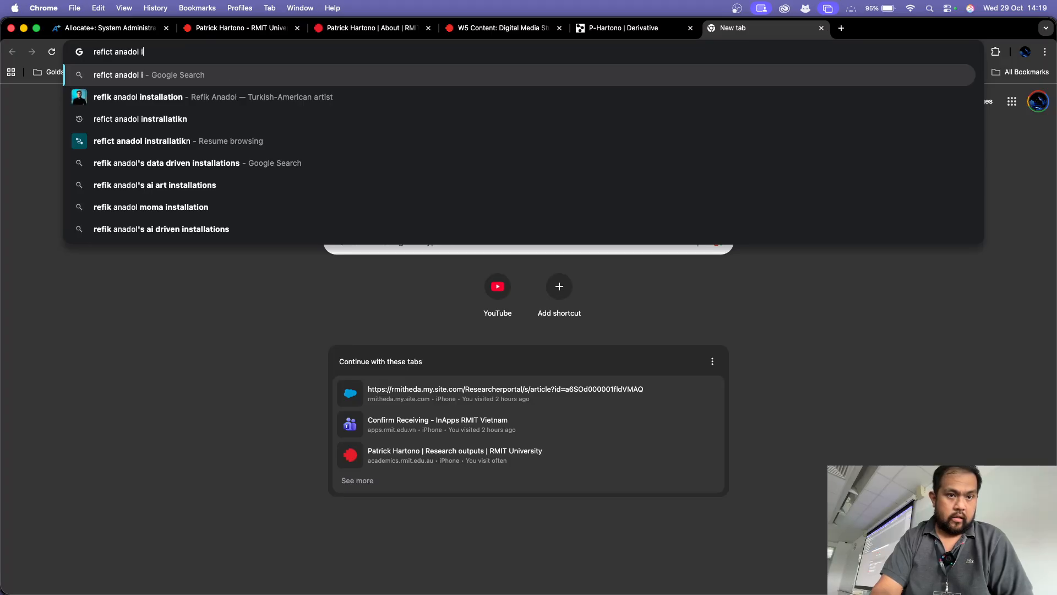
pyautogui.press('Return')
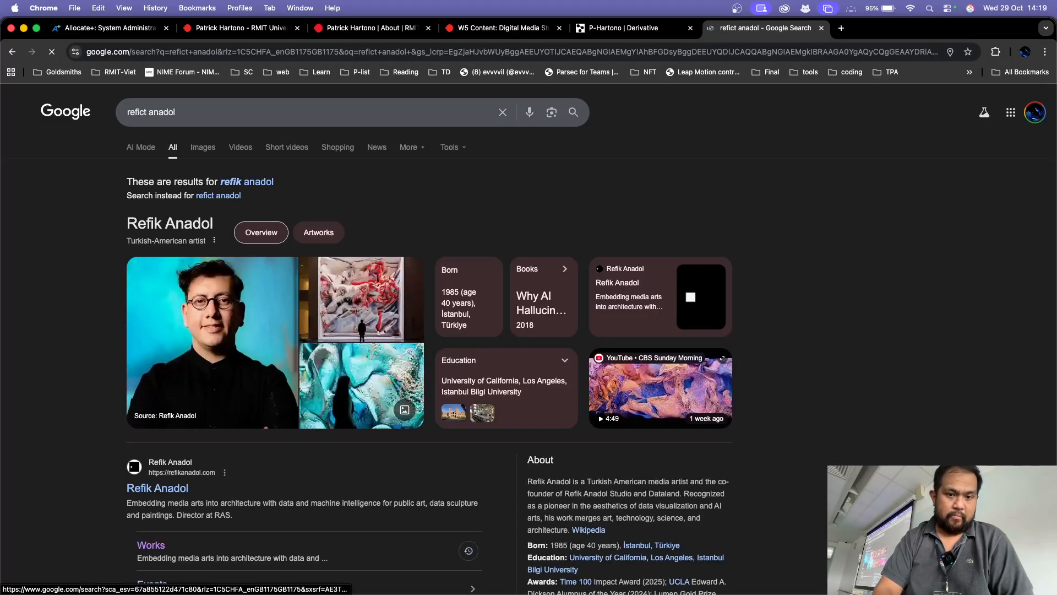
# Step: Go to the Works page of the artist's own site and view "Unsupervised — Machine Hallucinations — MoMA"
pyautogui.scroll(-2, 429, 331)
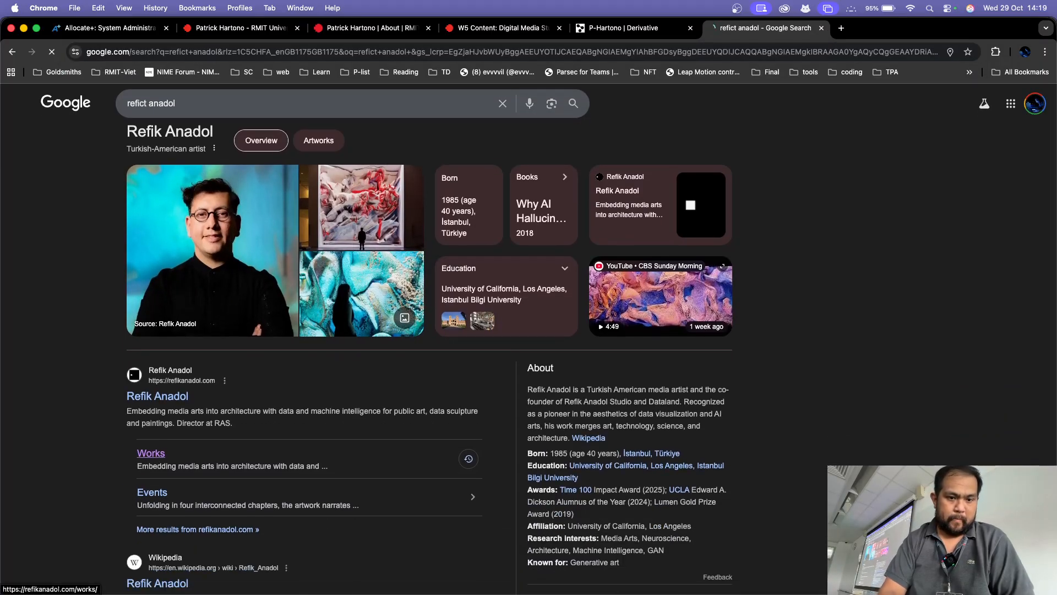
pyautogui.click(150, 452)
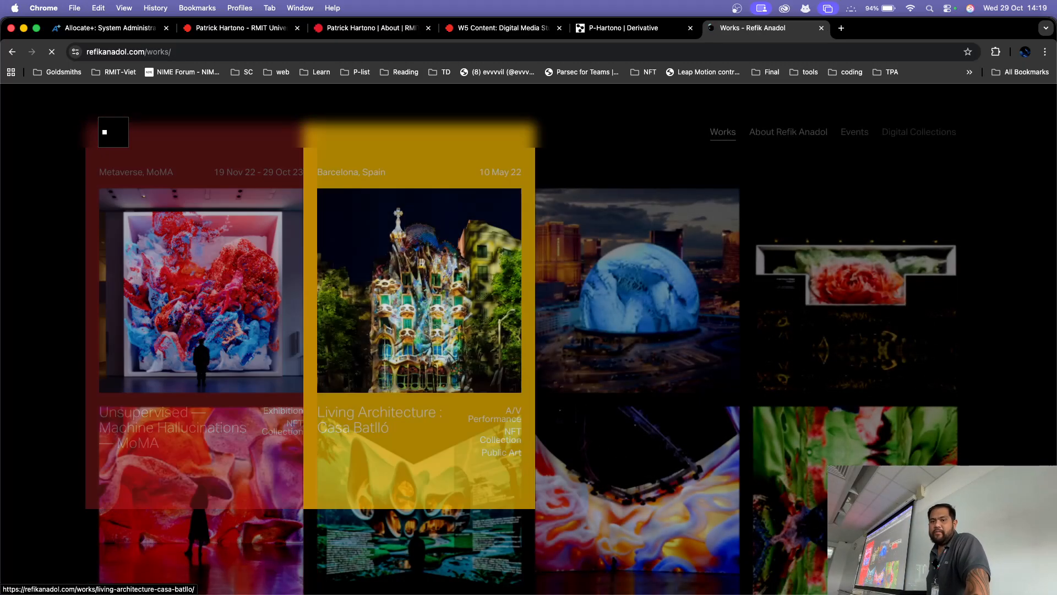
pyautogui.click(201, 290)
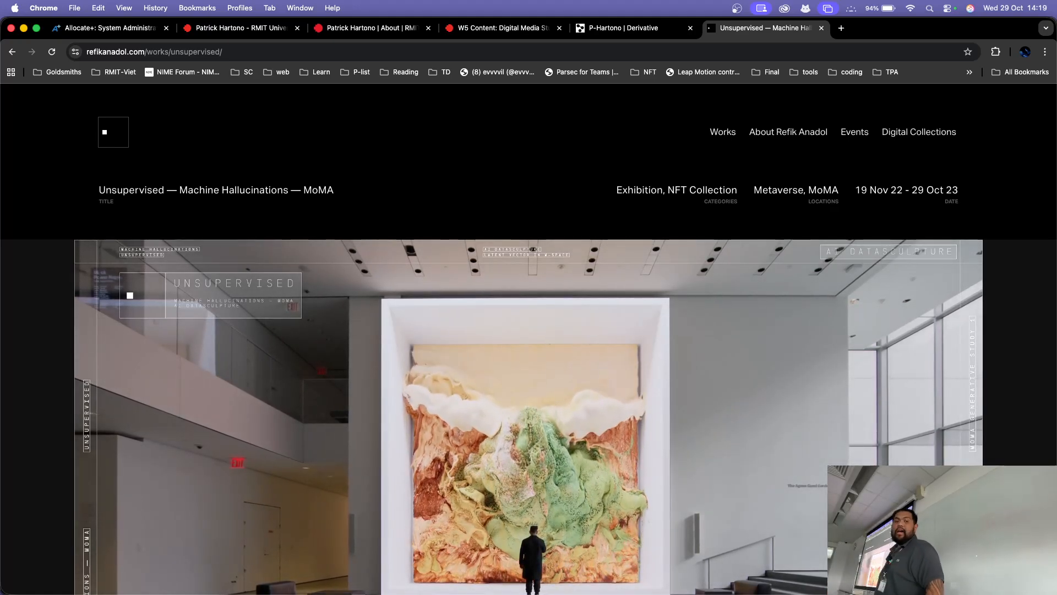
pyautogui.scroll(-2, 528, 341)
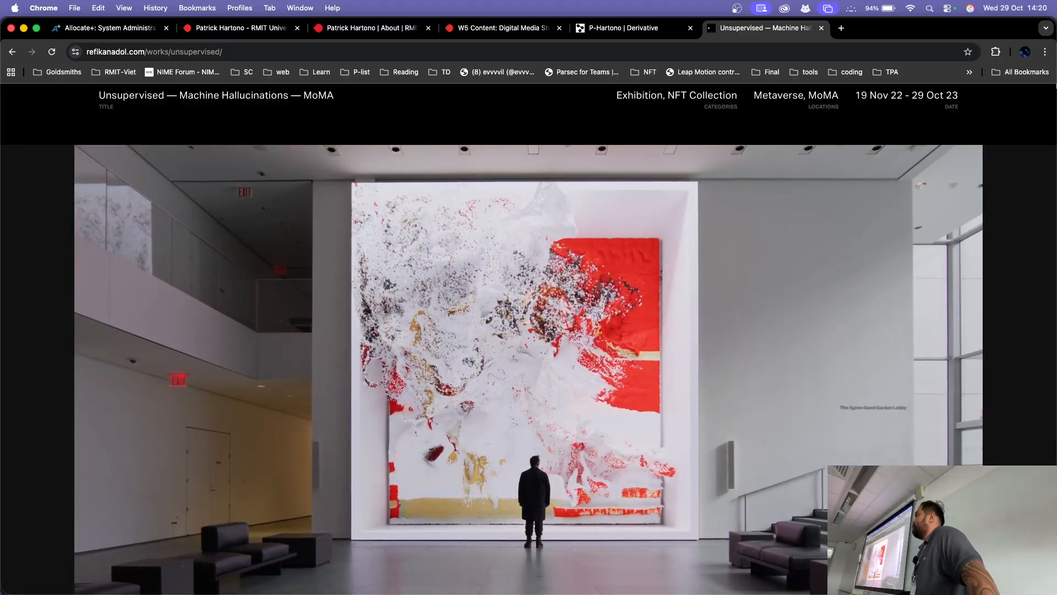
# Step: Return to TouchDesigner and examine the default operator network in project1
pyautogui.press('super+Tab')
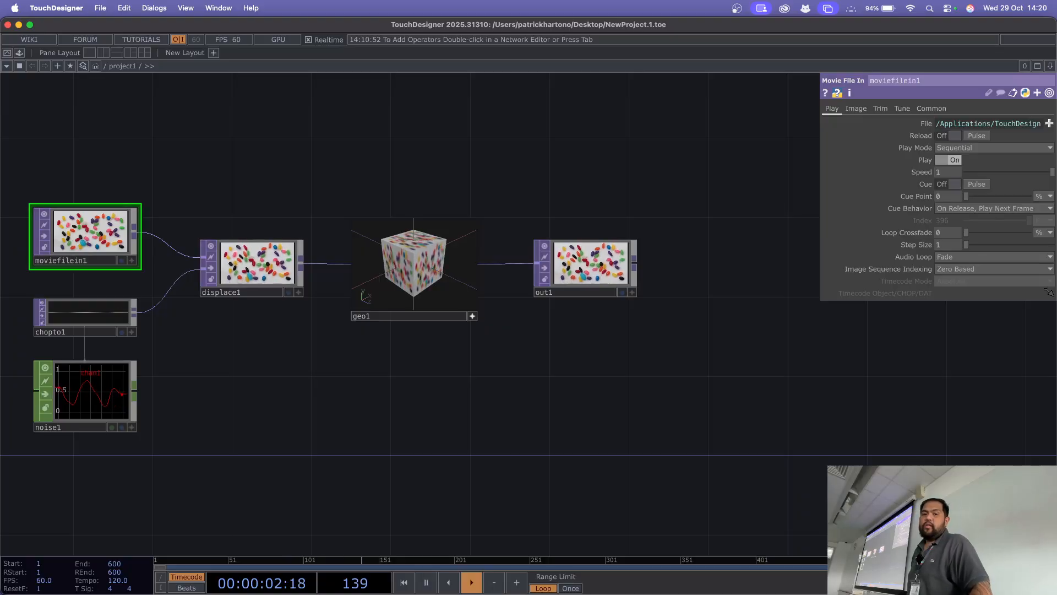
pyautogui.moveTo(358, 386); pyautogui.dragTo(449, 383)
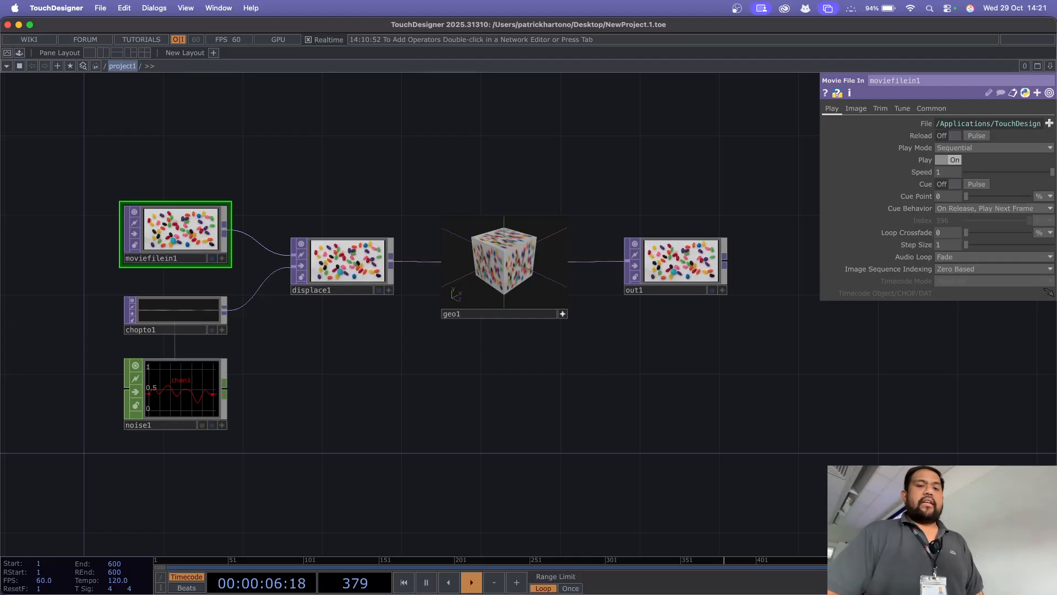
pyautogui.moveTo(352, 380); pyautogui.dragTo(423, 375)
pyautogui.moveTo(365, 167); pyautogui.dragTo(324, 160)
pyautogui.scroll(4, 266, 163)
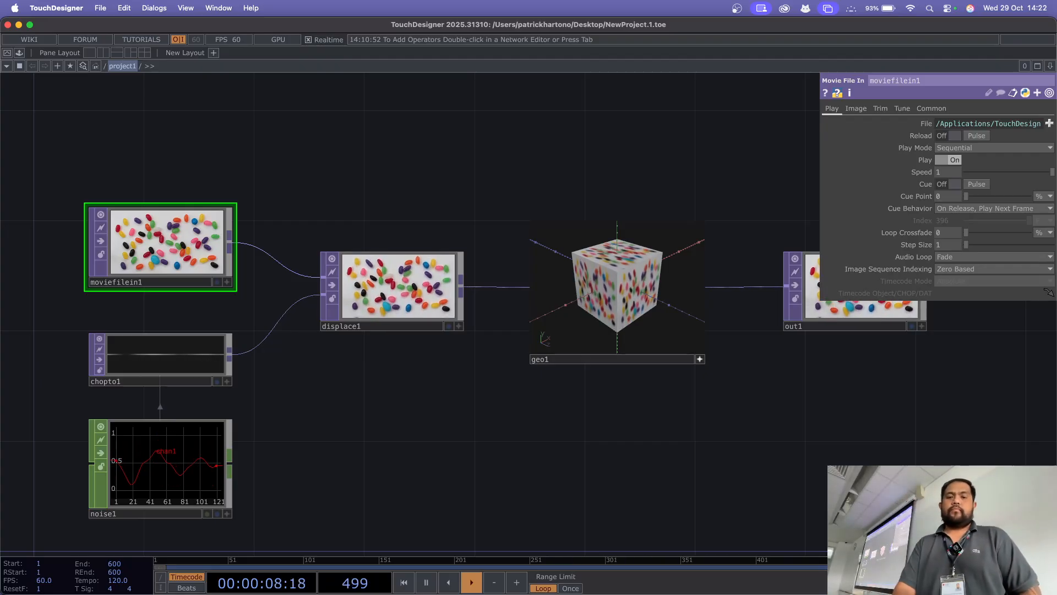
# Step: Inspect the noise1 waveform up close, pausing the timeline and resuming playback
pyautogui.moveTo(386, 413); pyautogui.dragTo(659, 248)
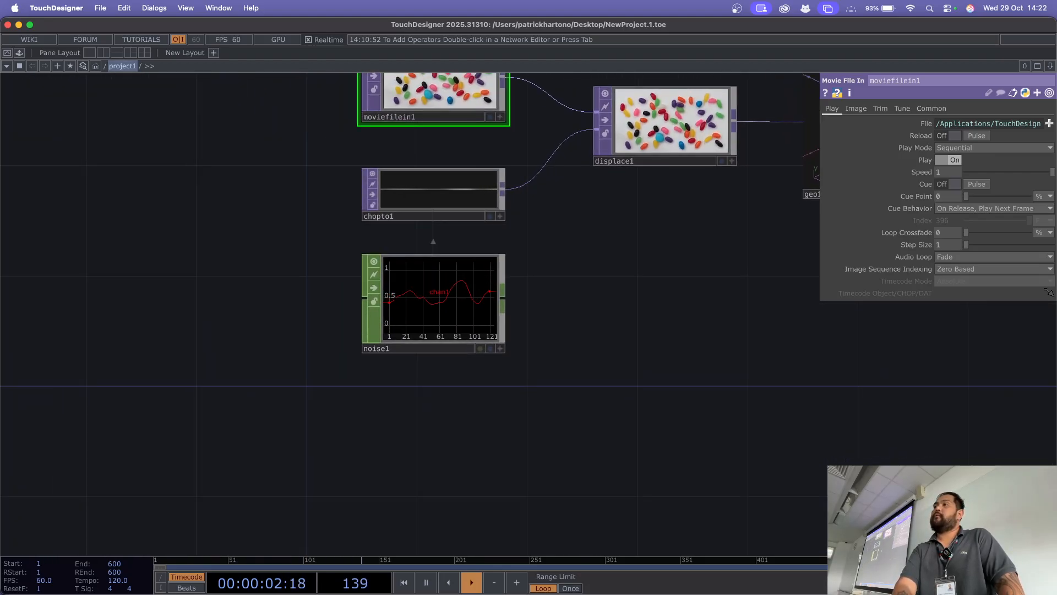
pyautogui.scroll(5, 576, 278)
pyautogui.moveTo(539, 287); pyautogui.dragTo(799, 253)
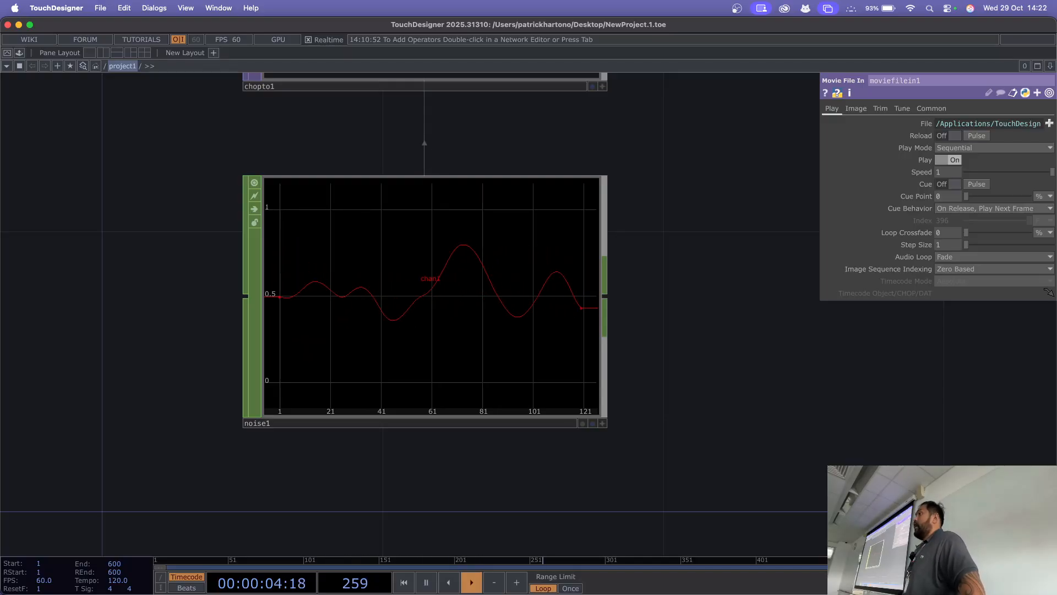
pyautogui.press('space')
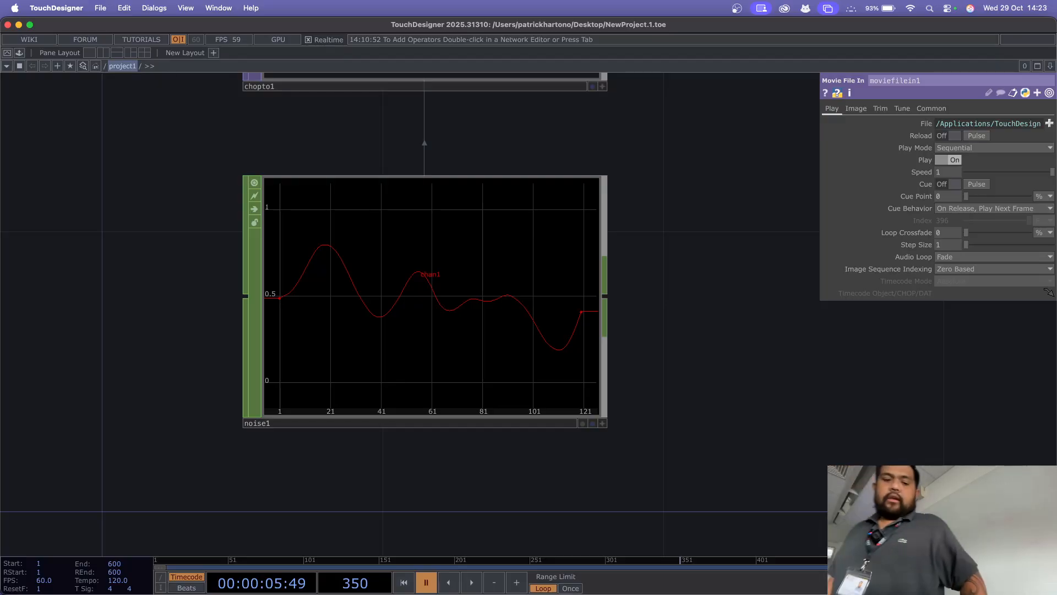
pyautogui.press('space')
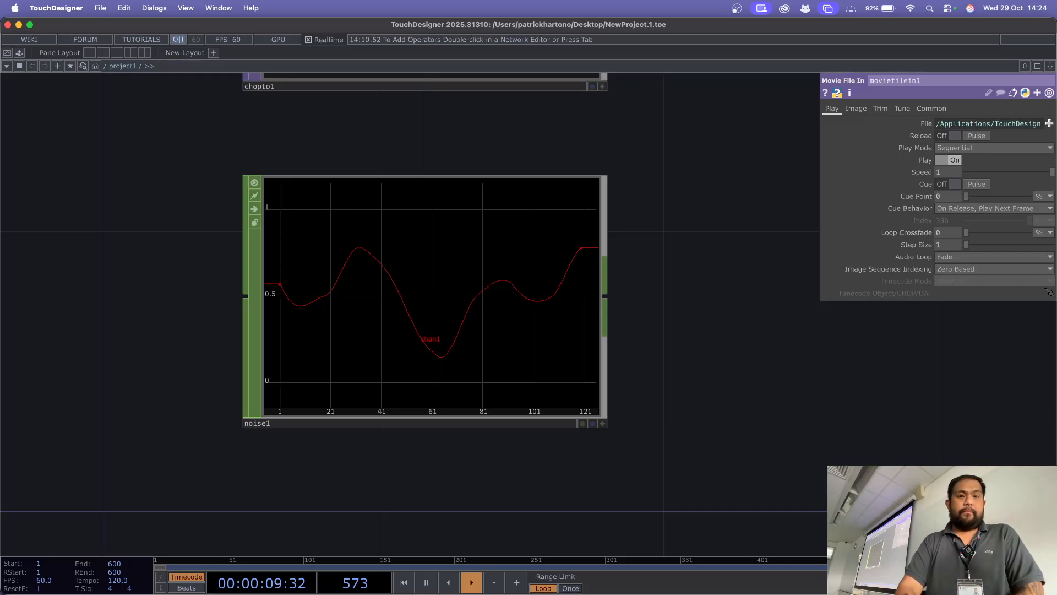
# Step: Survey the network from far out and into its empty area, and frame all operators again
pyautogui.moveTo(716, 358); pyautogui.dragTo(548, 332)
pyautogui.moveTo(743, 331); pyautogui.dragTo(219, 318)
pyautogui.moveTo(606, 331); pyautogui.dragTo(464, 300)
pyautogui.scroll(-10, 468, 226)
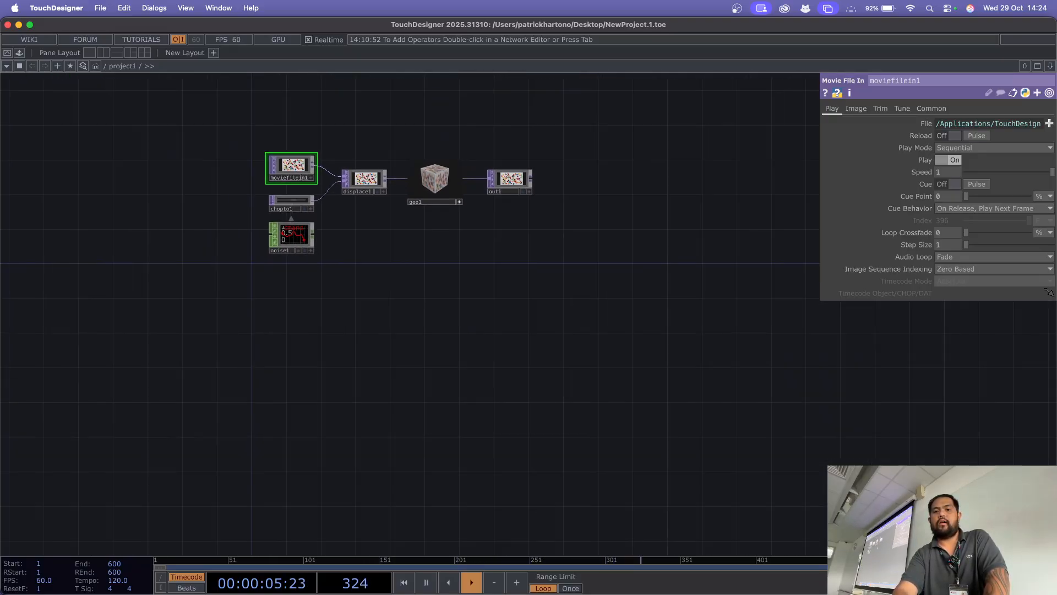
pyautogui.scroll(-5, 468, 226)
pyautogui.scroll(15, 477, 227)
pyautogui.moveTo(760, 330); pyautogui.dragTo(1, 278)
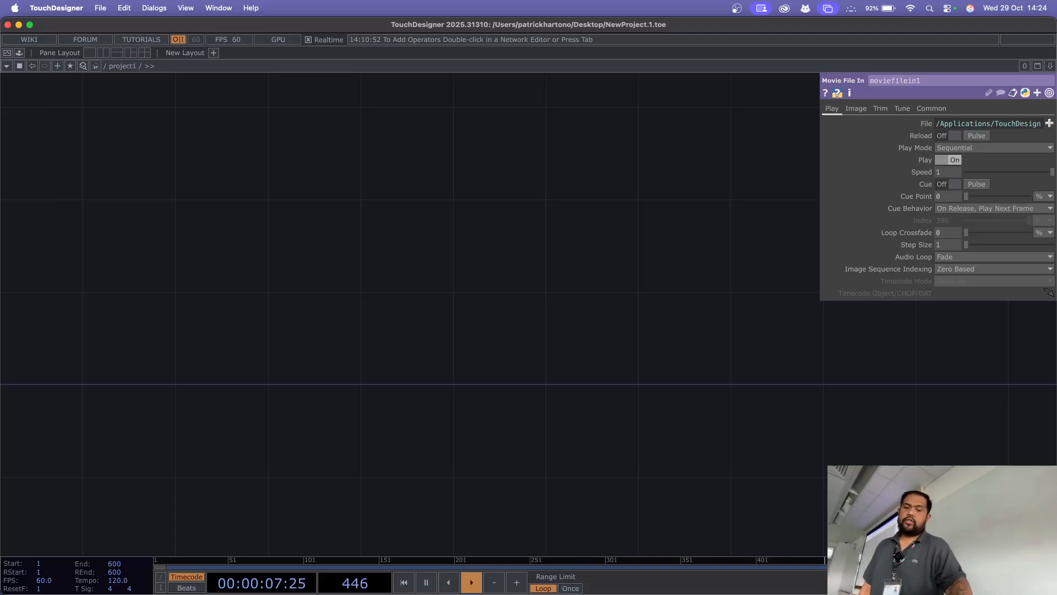
pyautogui.press('h')
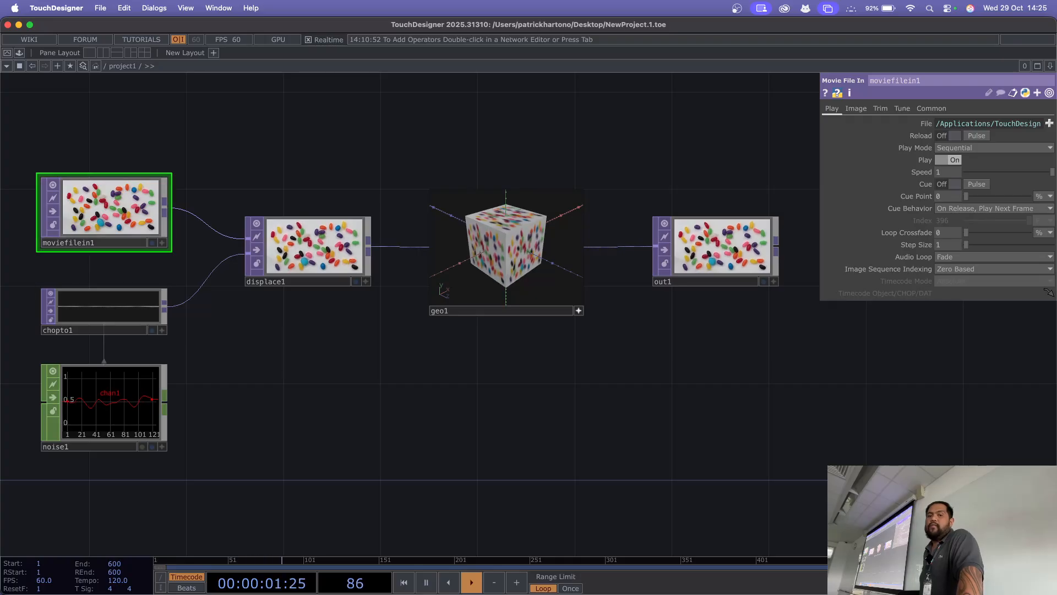
# Step: Examine the parameters of the chopto1, displace1, out1, noise1 and moviefilein1 operators in turn
pyautogui.moveTo(353, 375); pyautogui.dragTo(453, 384)
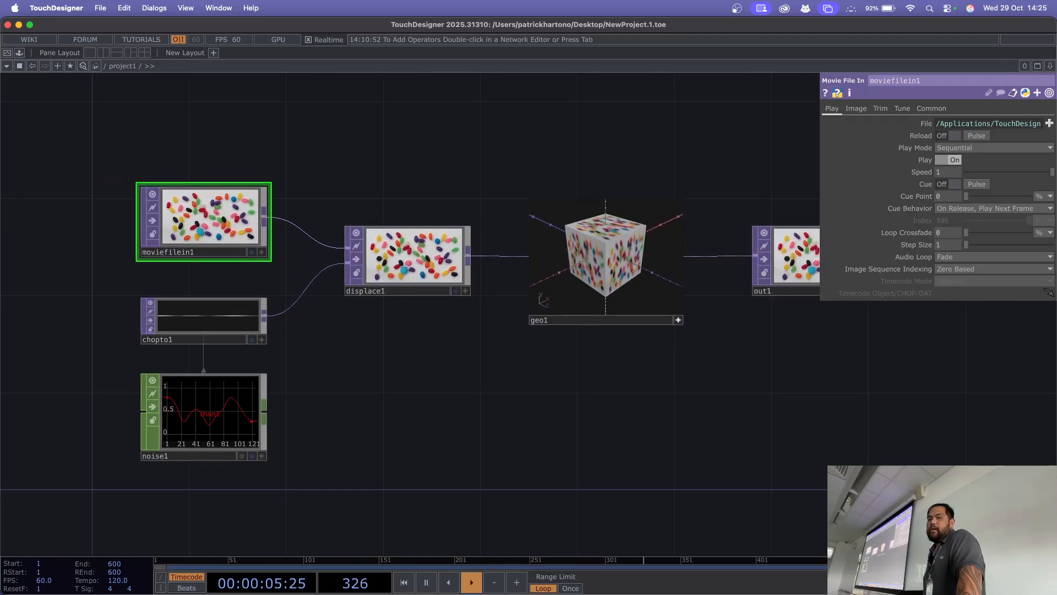
pyautogui.click(204, 321)
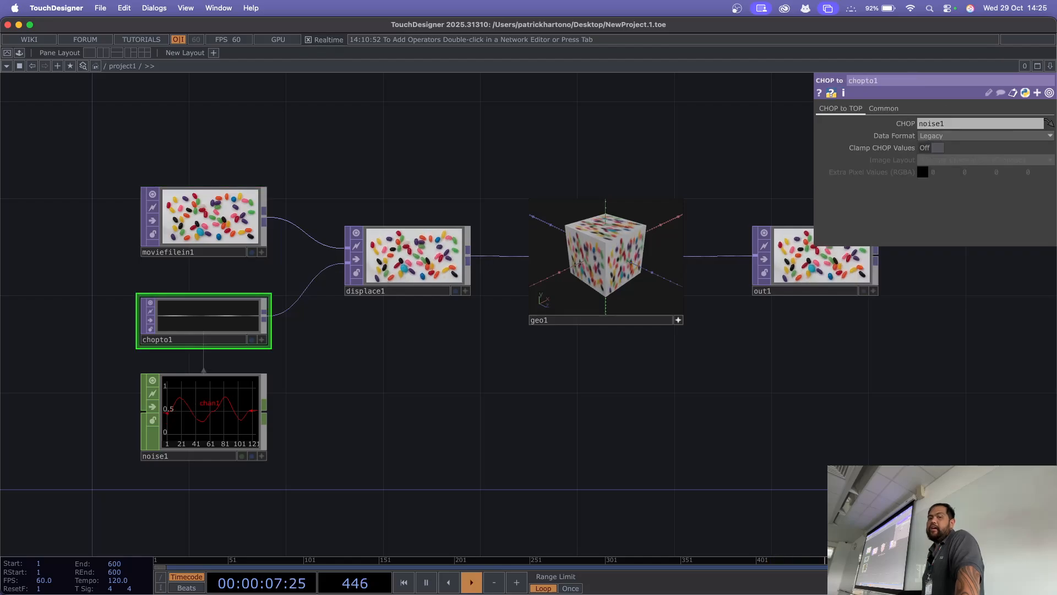
pyautogui.click(409, 258)
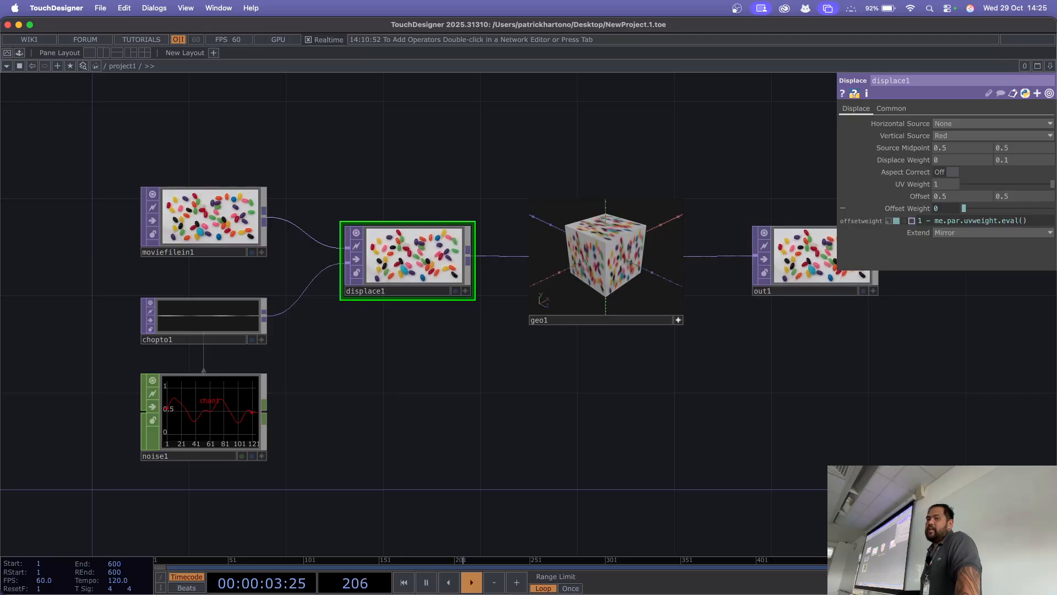
pyautogui.click(805, 257)
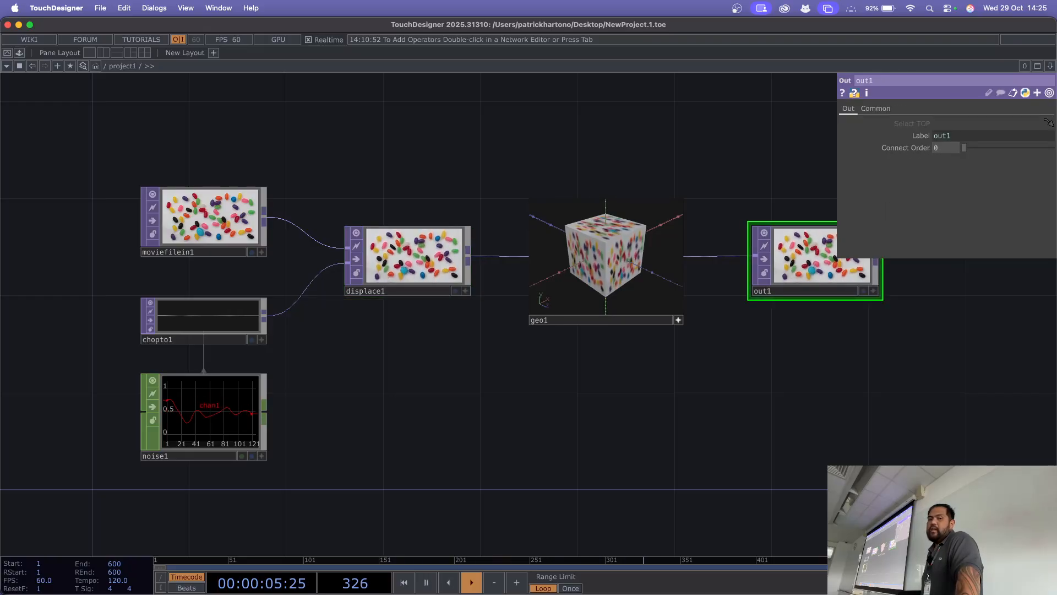
pyautogui.click(409, 258)
pyautogui.click(209, 217)
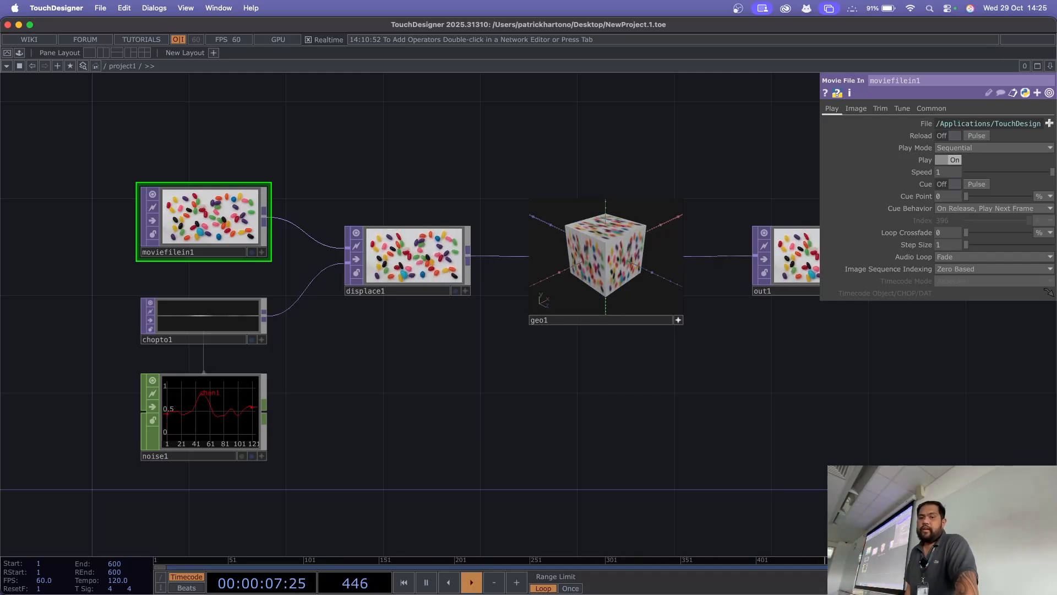
pyautogui.click(408, 256)
pyautogui.click(203, 320)
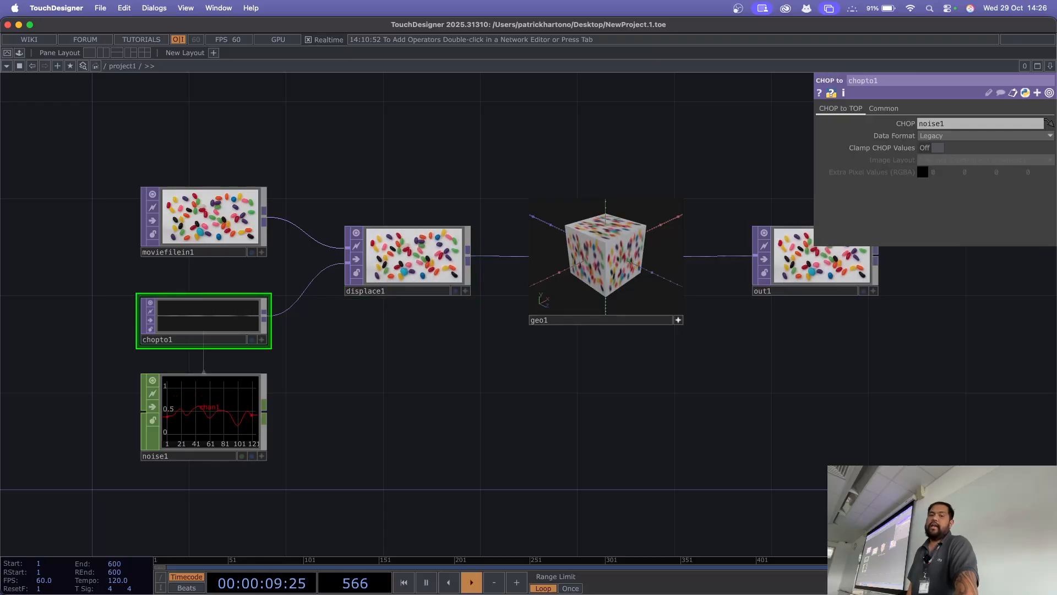
pyautogui.click(204, 418)
pyautogui.click(203, 220)
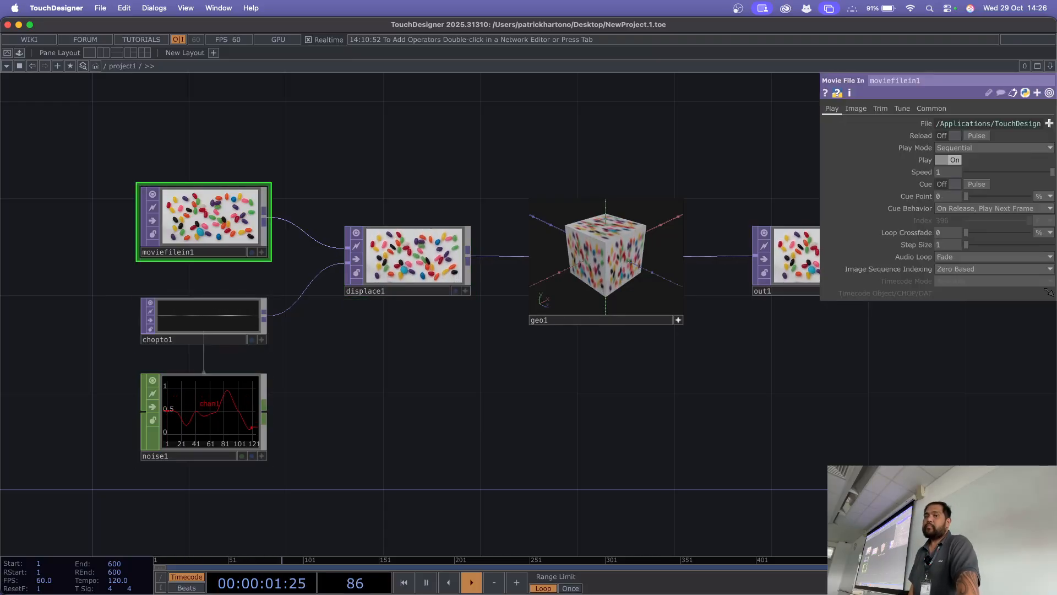
# Step: Look closely at moviefilein1 and displace1, and review the commands offered for moviefilein1 and for the empty network area
pyautogui.moveTo(341, 165); pyautogui.dragTo(379, 281)
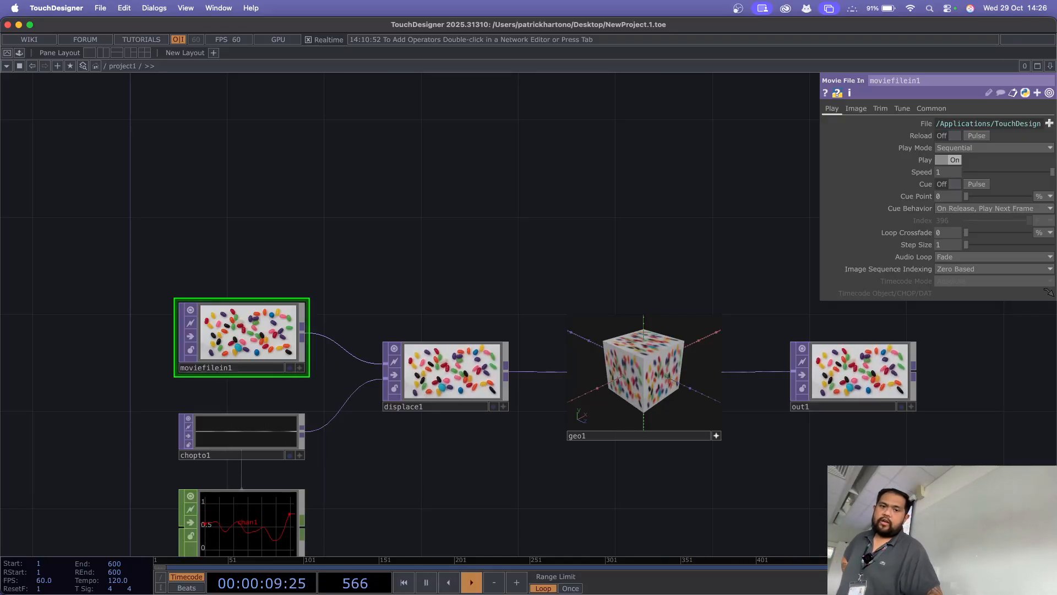
pyautogui.scroll(5, 412, 249)
pyautogui.moveTo(412, 249); pyautogui.dragTo(509, 205)
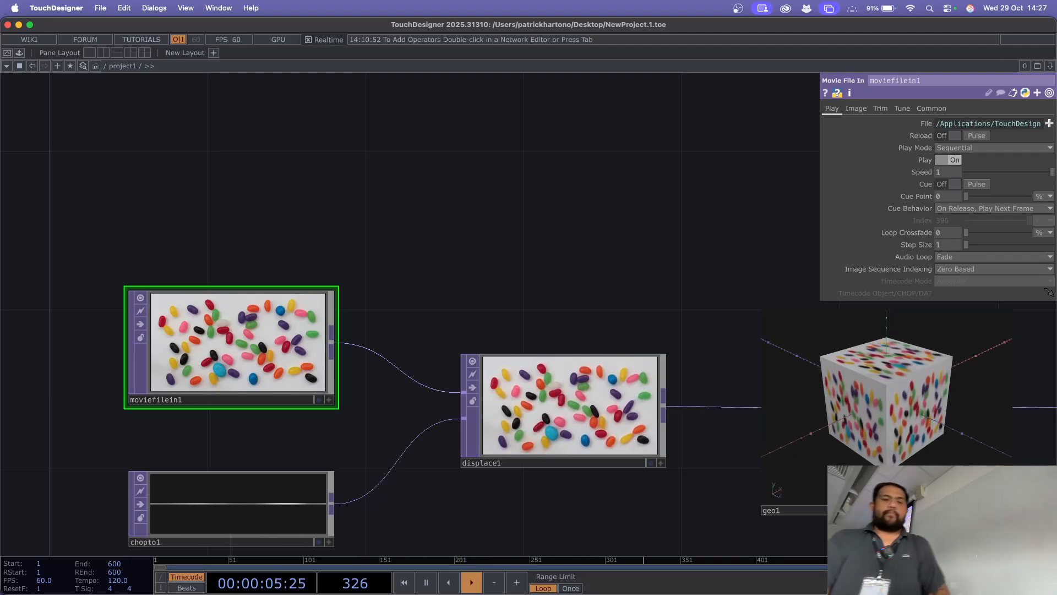
pyautogui.moveTo(496, 220); pyautogui.dragTo(614, 173)
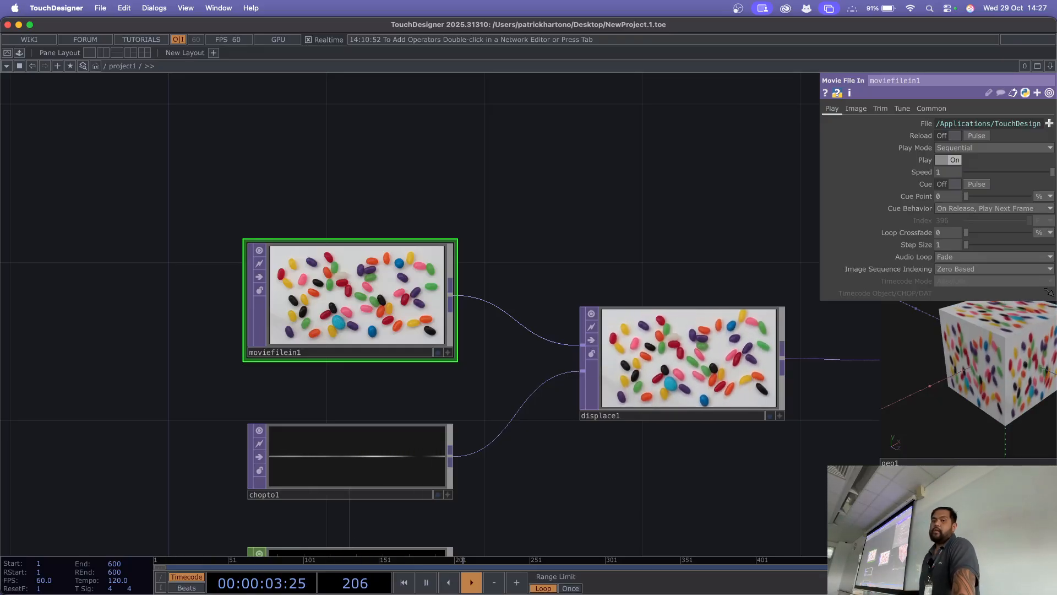
pyautogui.rightClick(366, 208)
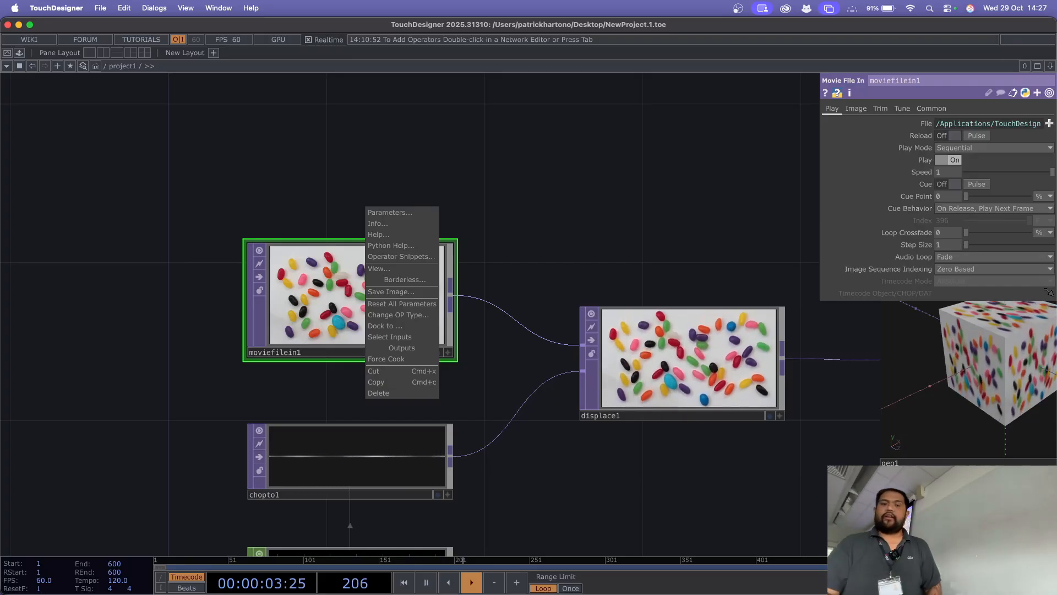
pyautogui.press('Escape')
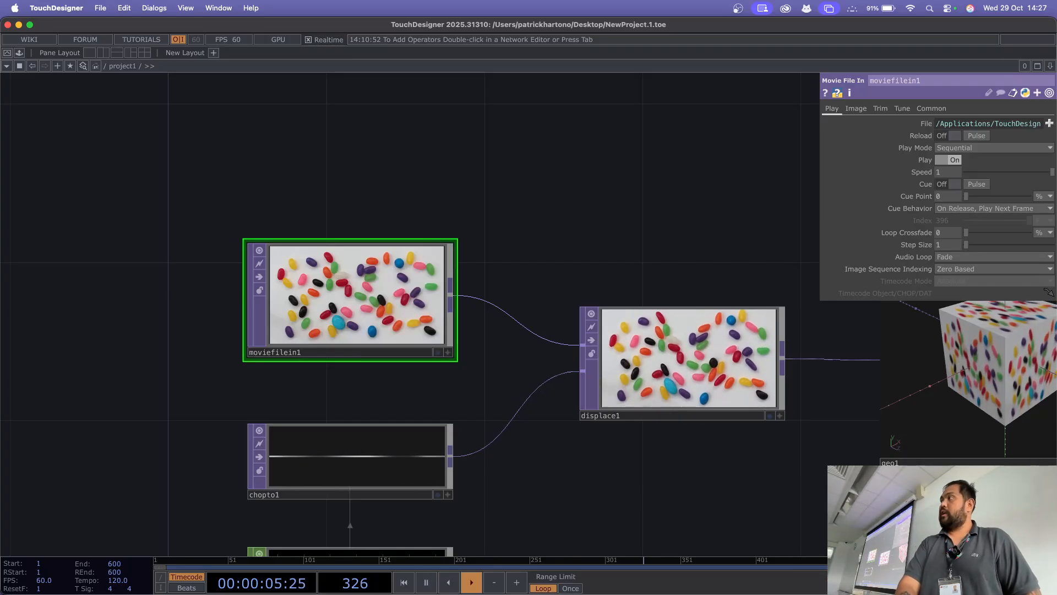
pyautogui.rightClick(550, 387)
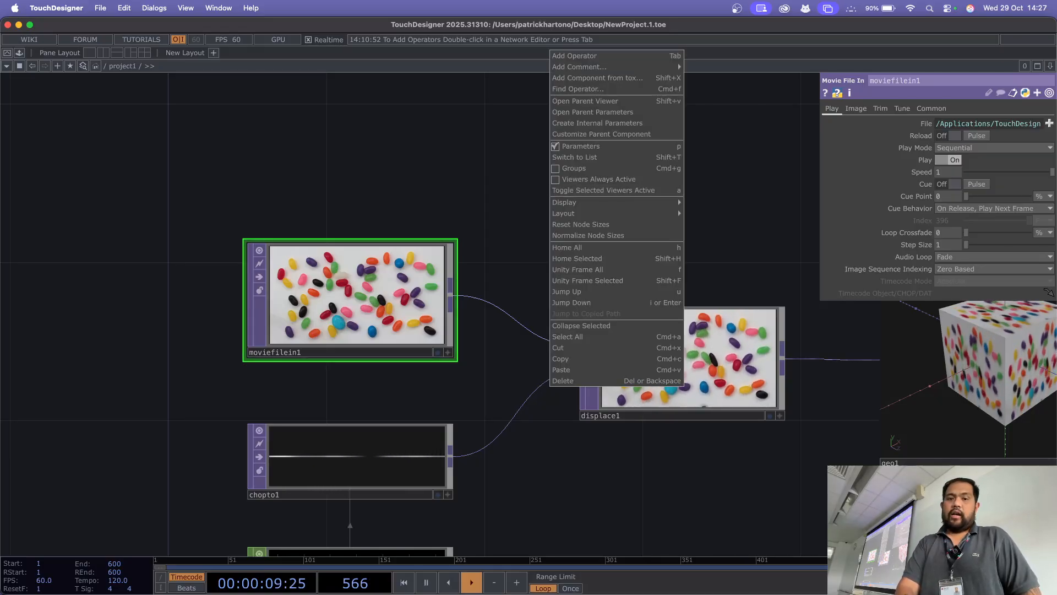
pyautogui.press('Escape')
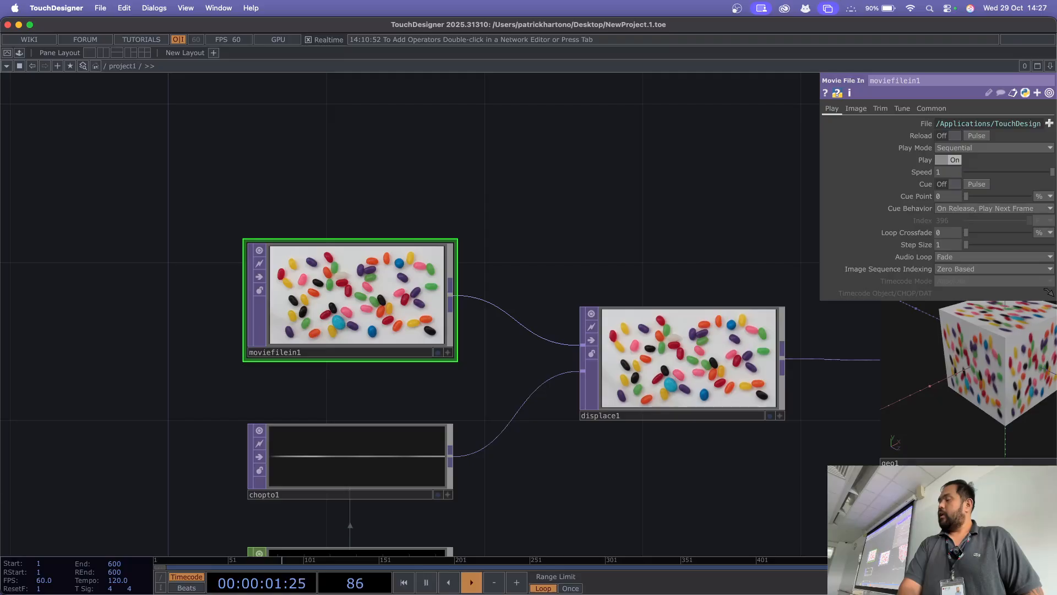
# Step: Open the Operator Snippets for the moviefilein1 operator
pyautogui.rightClick(356, 248)
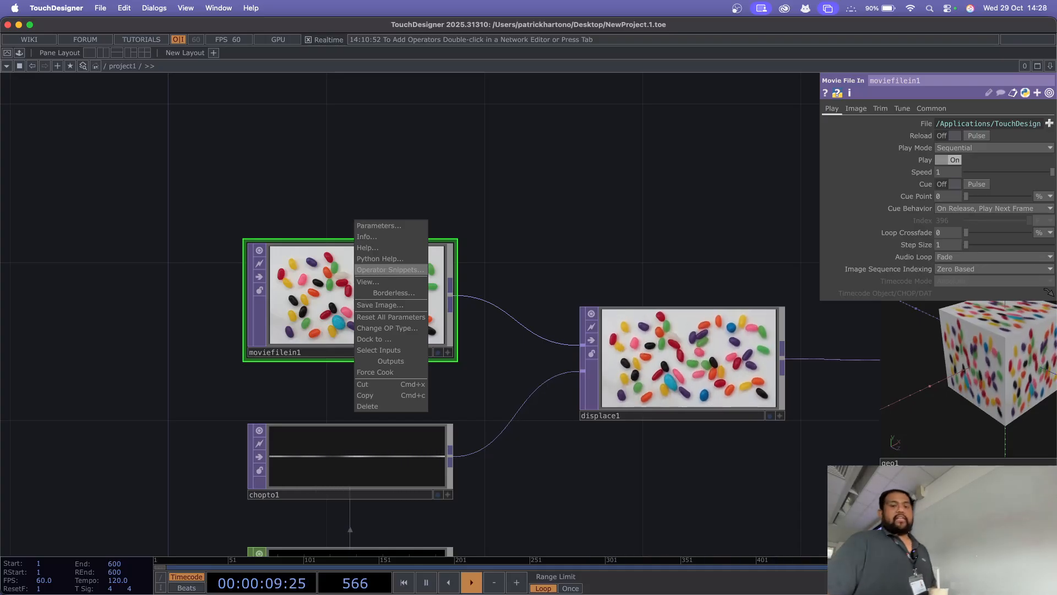
pyautogui.click(390, 270)
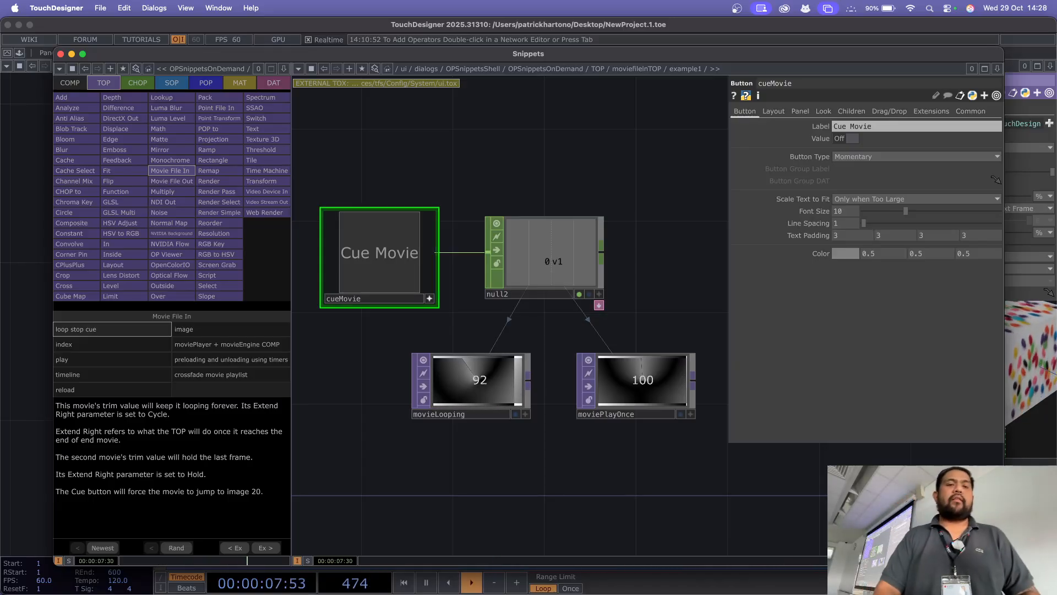
# Step: Close the Snippets window and frame all operators in the project network
pyautogui.press('super+w')
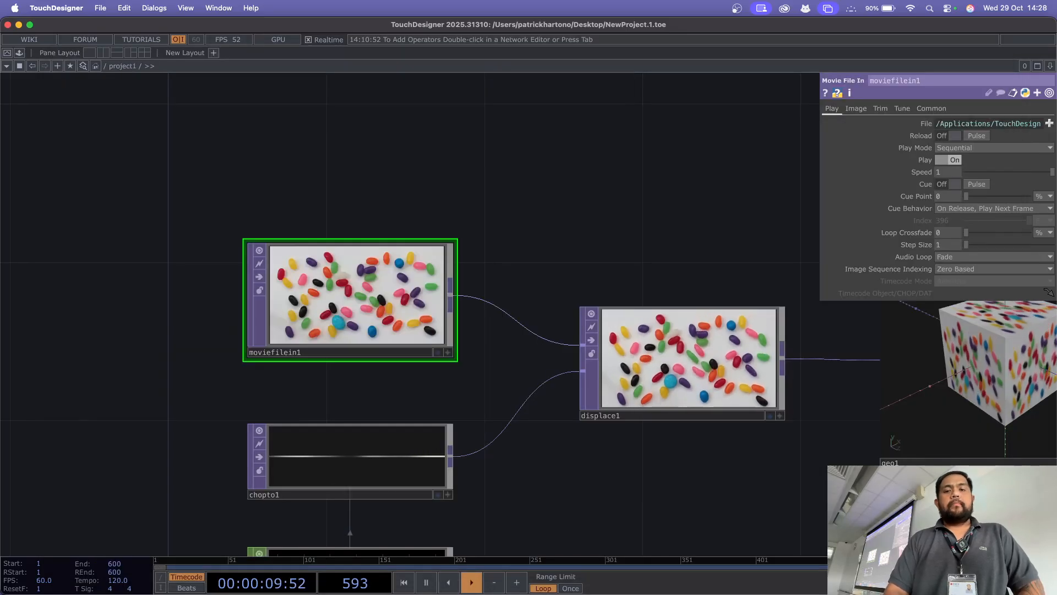
pyautogui.moveTo(550, 220); pyautogui.dragTo(420, 223)
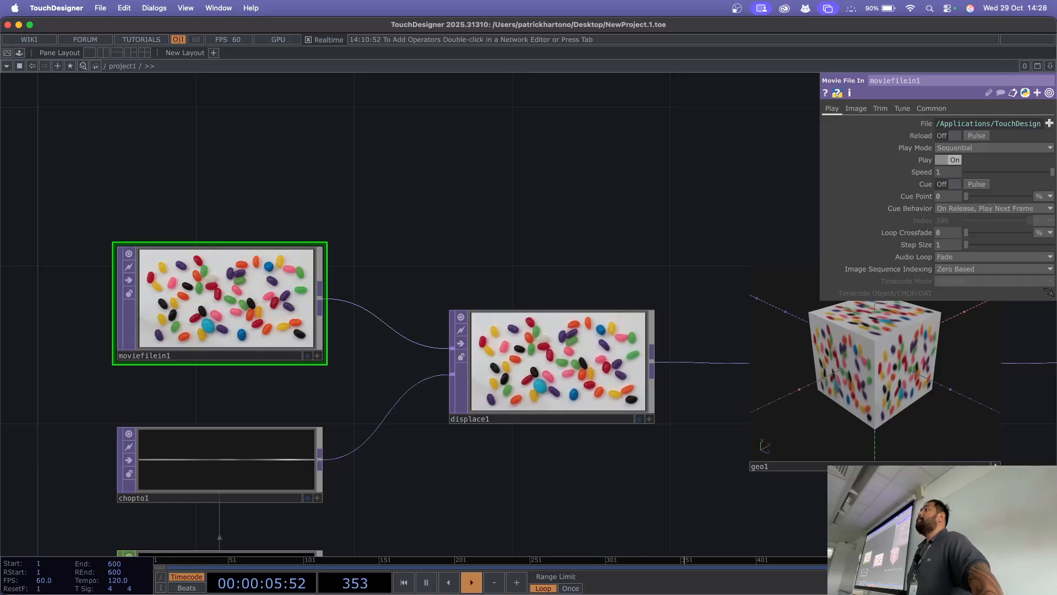
pyautogui.press('h')
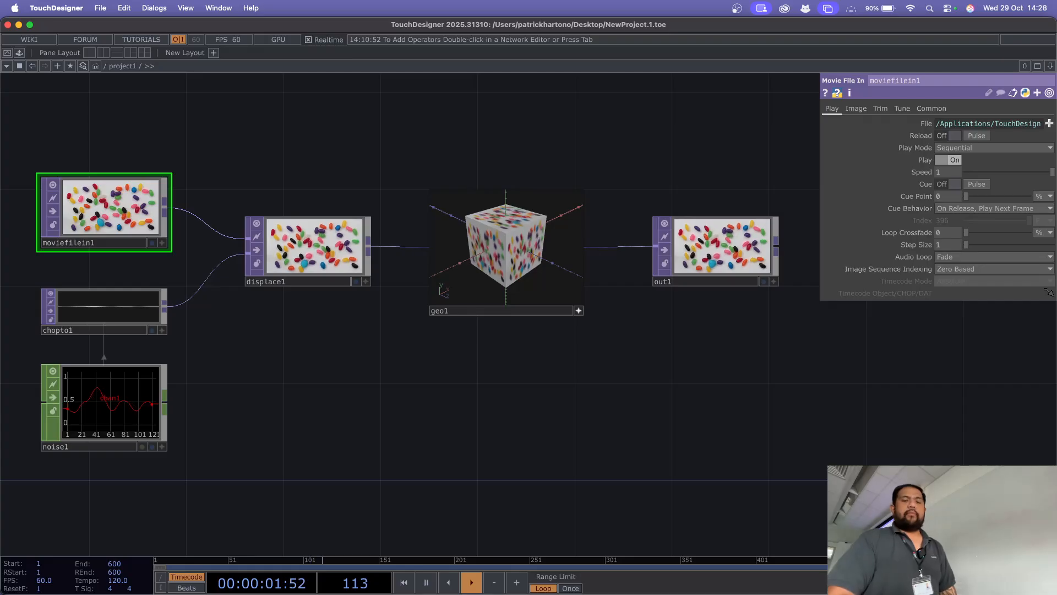
# Step: Review the TOP, CHOP, SOP and POP operator families in the OP Create Dialog and close it without adding anything
pyautogui.press('Tab')
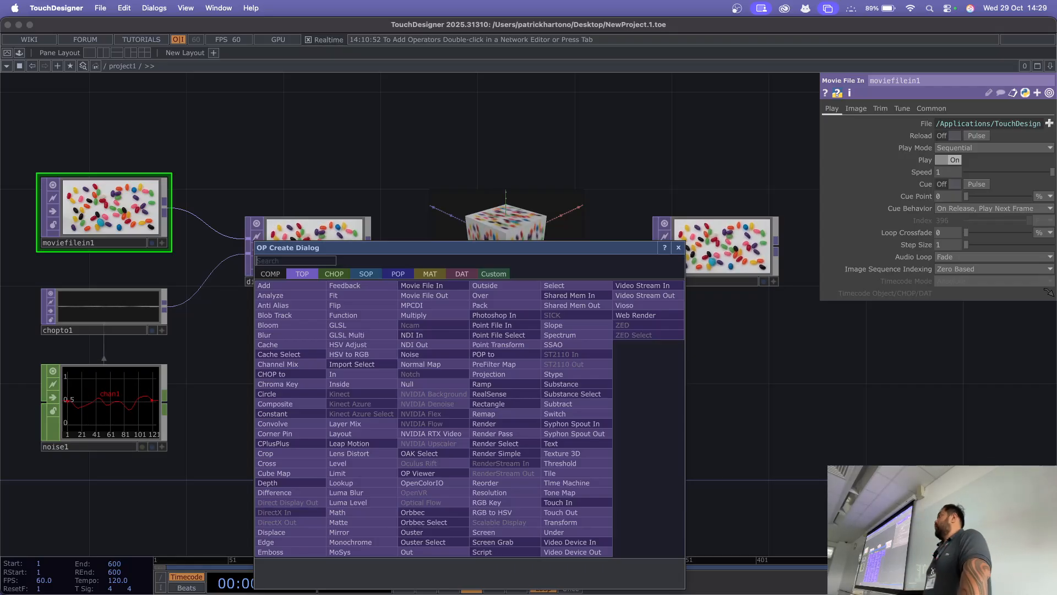
pyautogui.press('Escape')
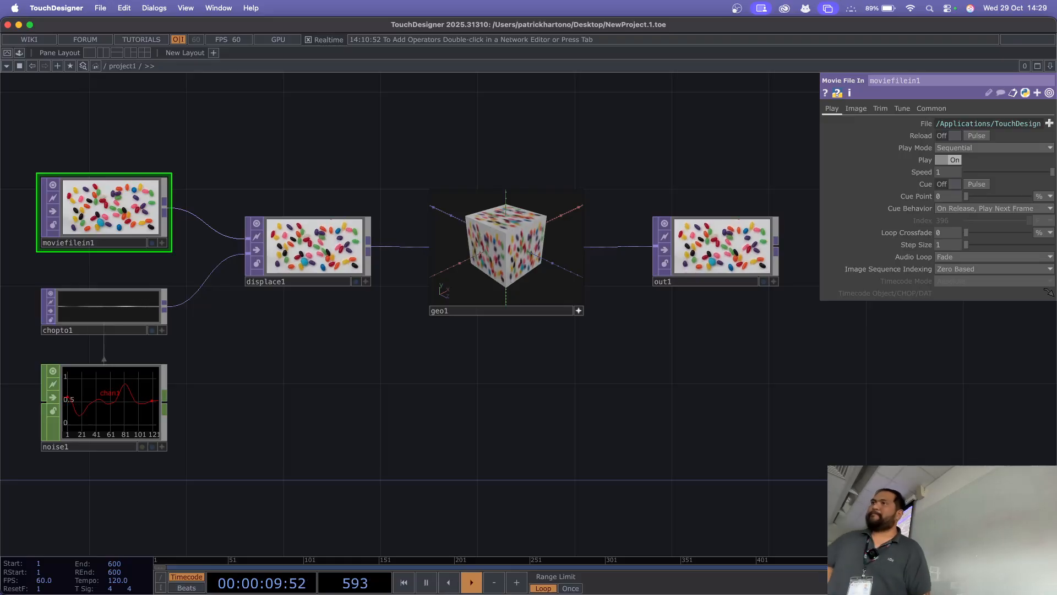
pyautogui.press('Tab')
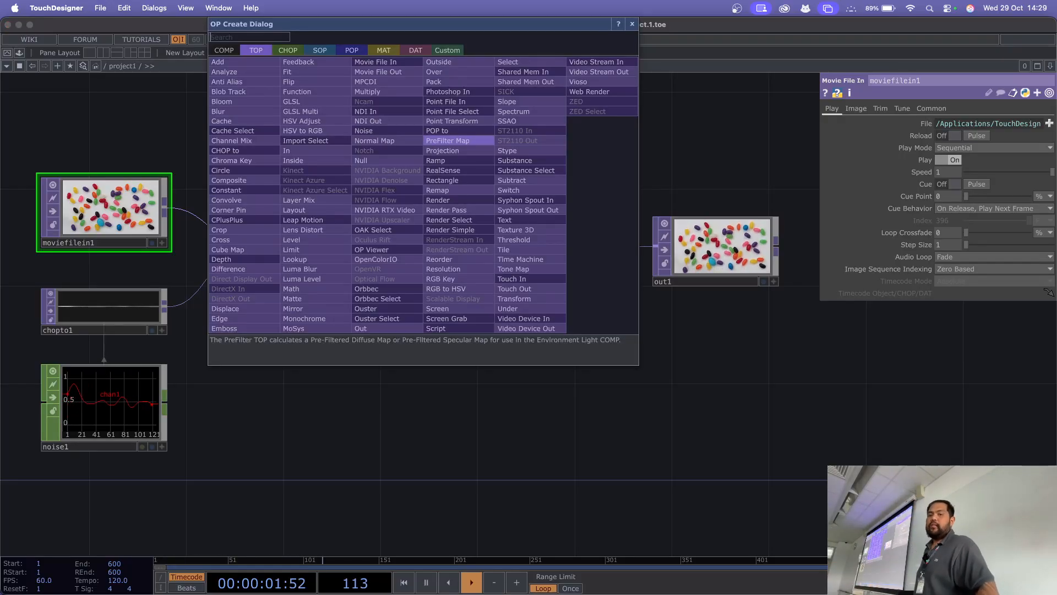
pyautogui.click(672, 390)
pyautogui.press('Tab')
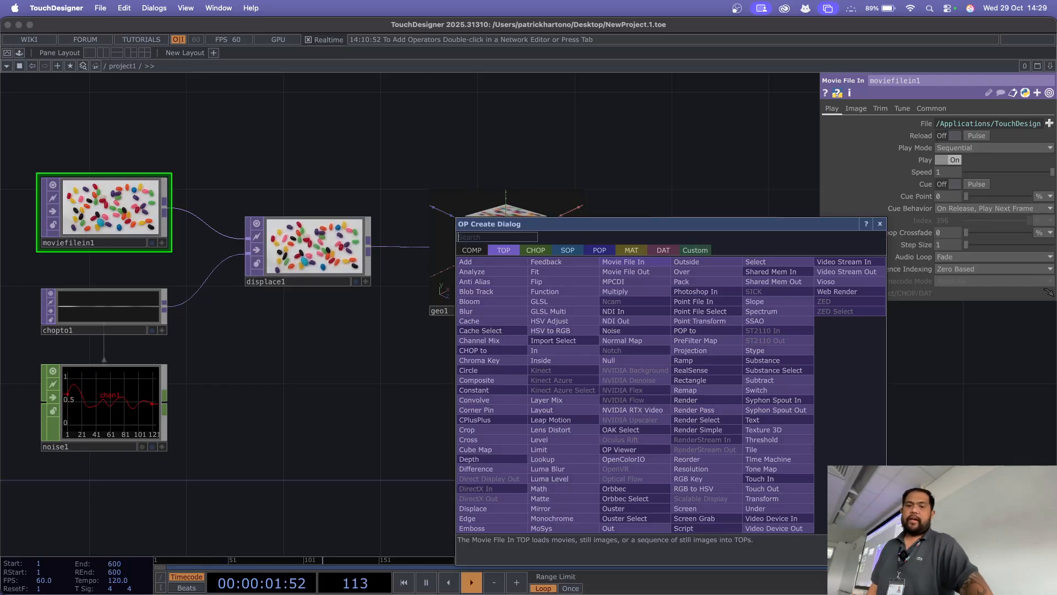
pyautogui.press('Tab')
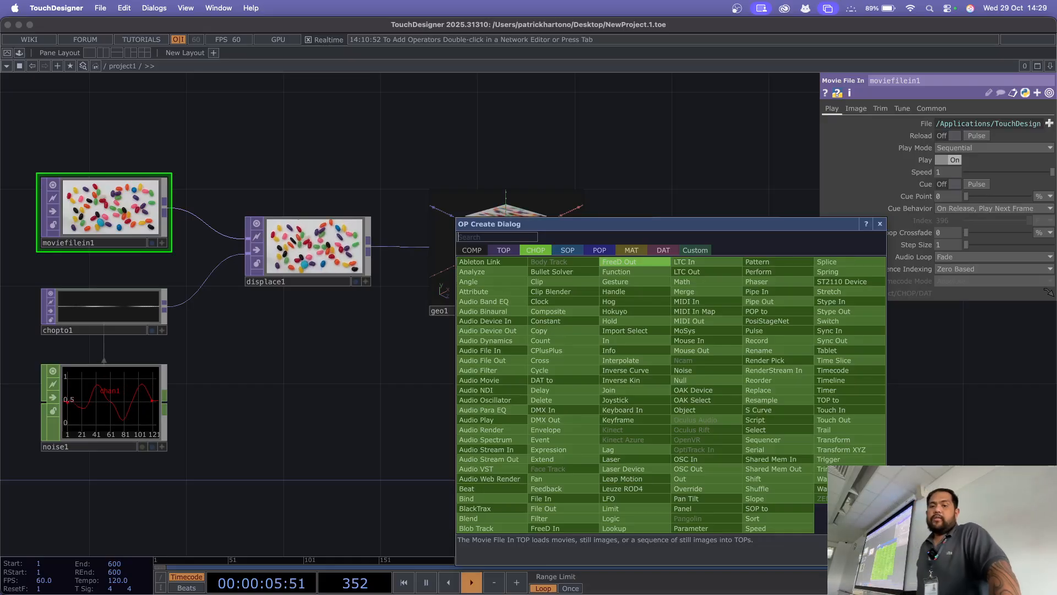
pyautogui.press('Tab')
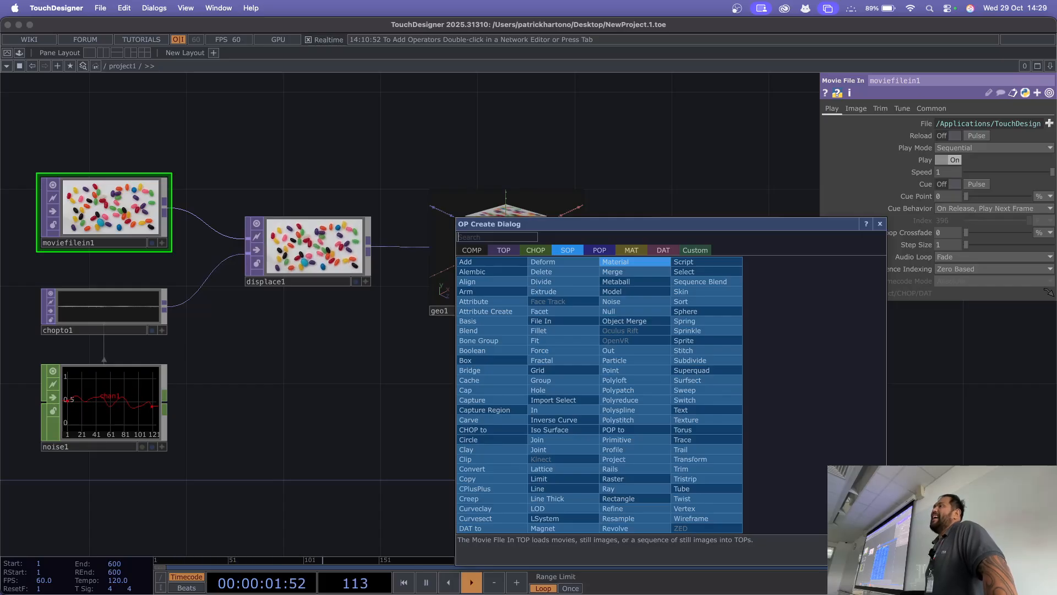
pyautogui.press('Tab')
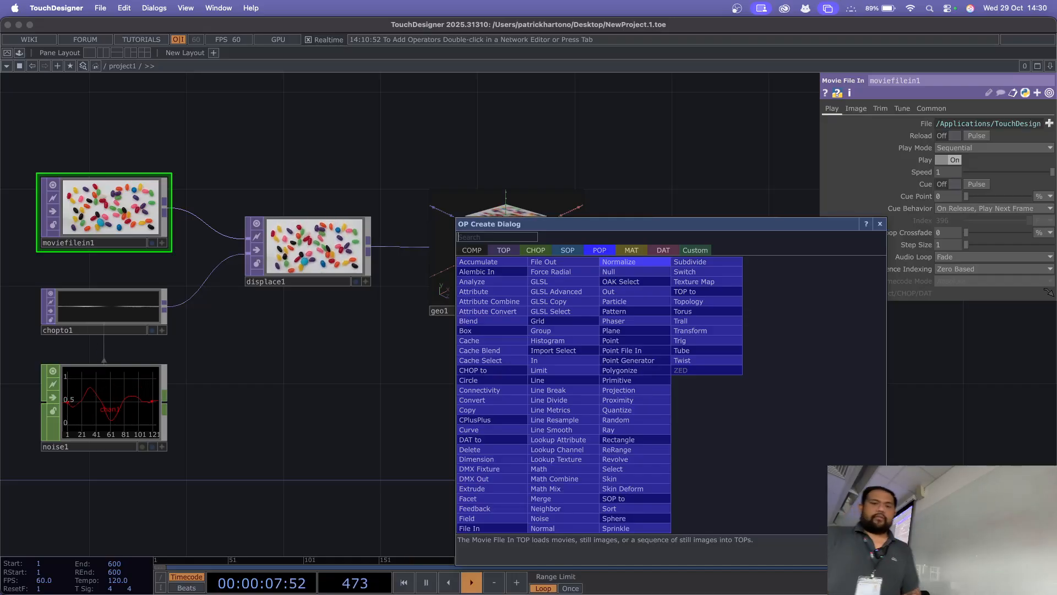
pyautogui.press('Escape')
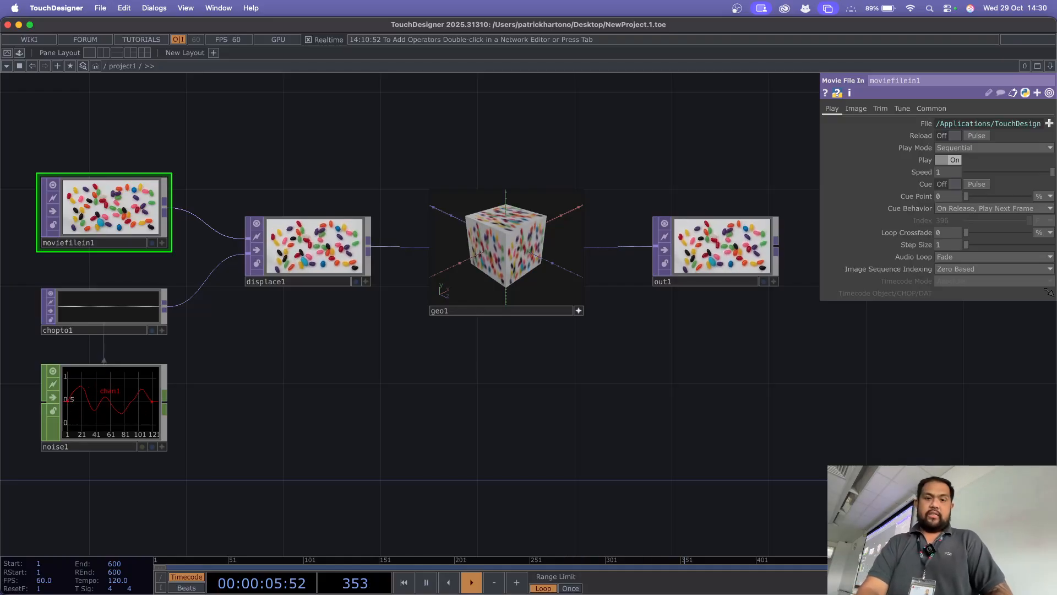
# Step: Switch to Finder and open a new file window
pyautogui.press('super+Tab')
pyautogui.press('super+Tab')
pyautogui.press('super+Tab')
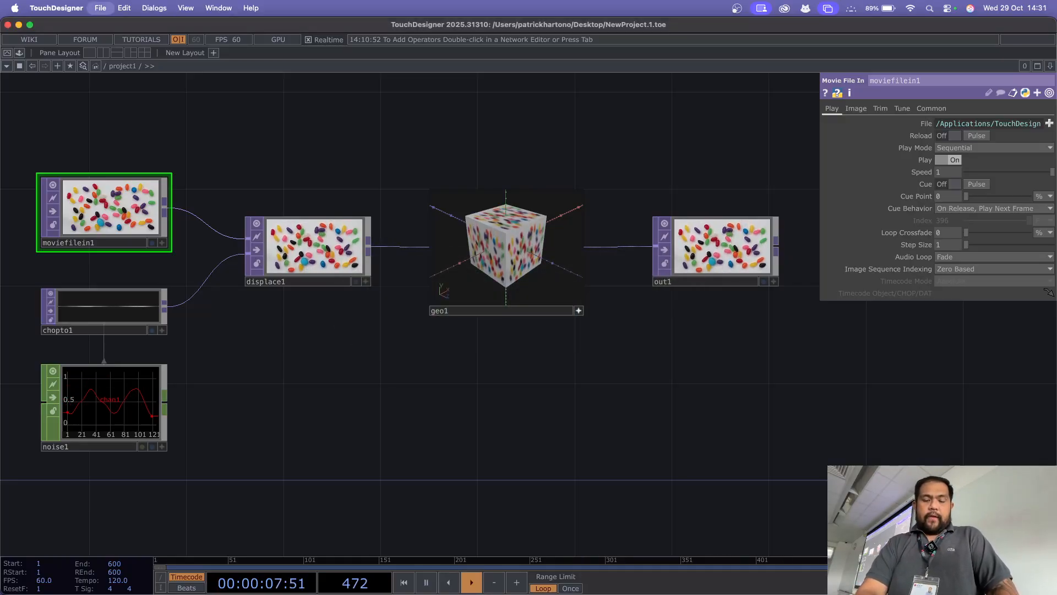
pyautogui.press('super+Tab')
pyautogui.press('super+Tab')
pyautogui.press('super+Tab')
pyautogui.press('super+Tab')
pyautogui.press('super+Tab')
pyautogui.press('super+Tab')
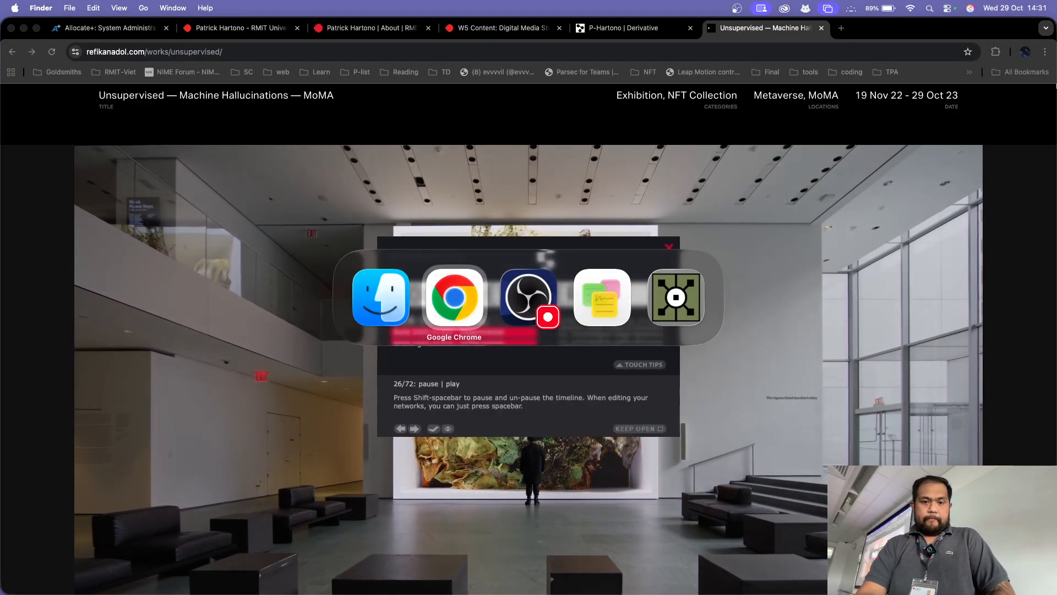
pyautogui.press('super+n')
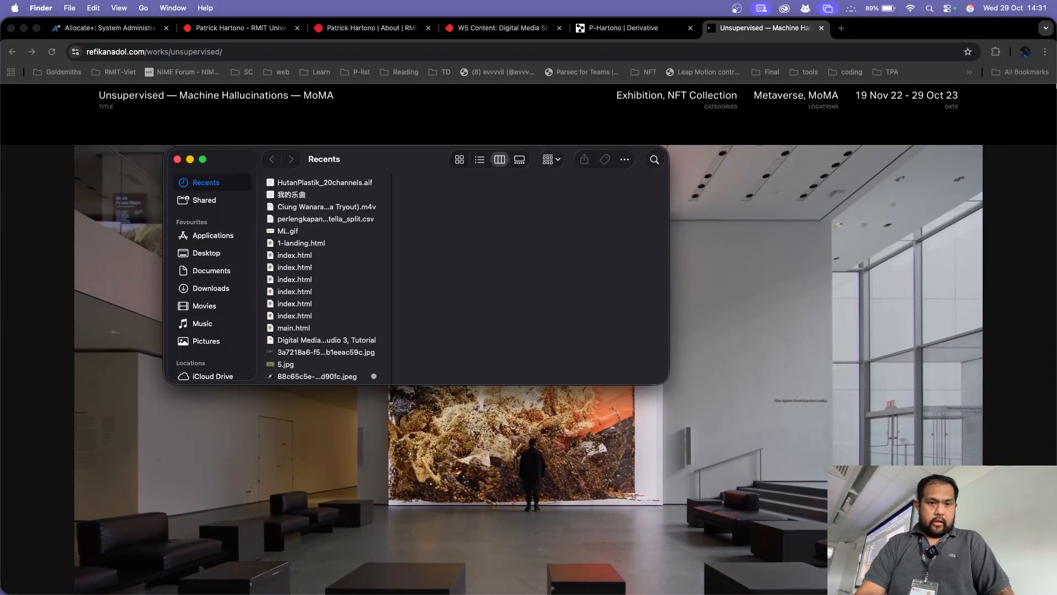
# Step: Check the software folder in Downloads and open the TD-Experiment folder in Documents
pyautogui.click(211, 289)
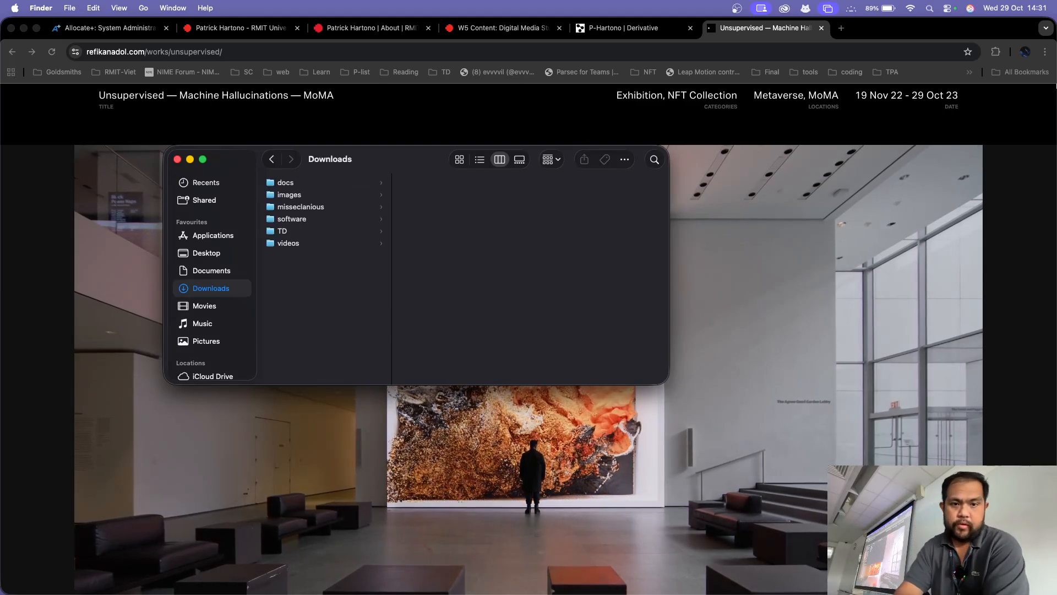
pyautogui.click(283, 232)
pyautogui.click(292, 219)
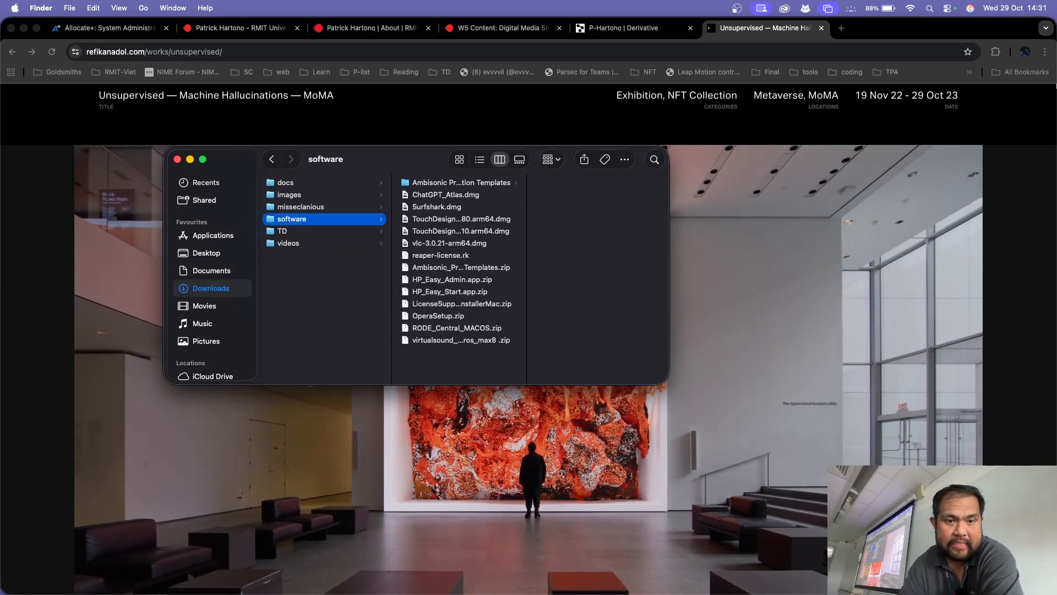
pyautogui.click(212, 271)
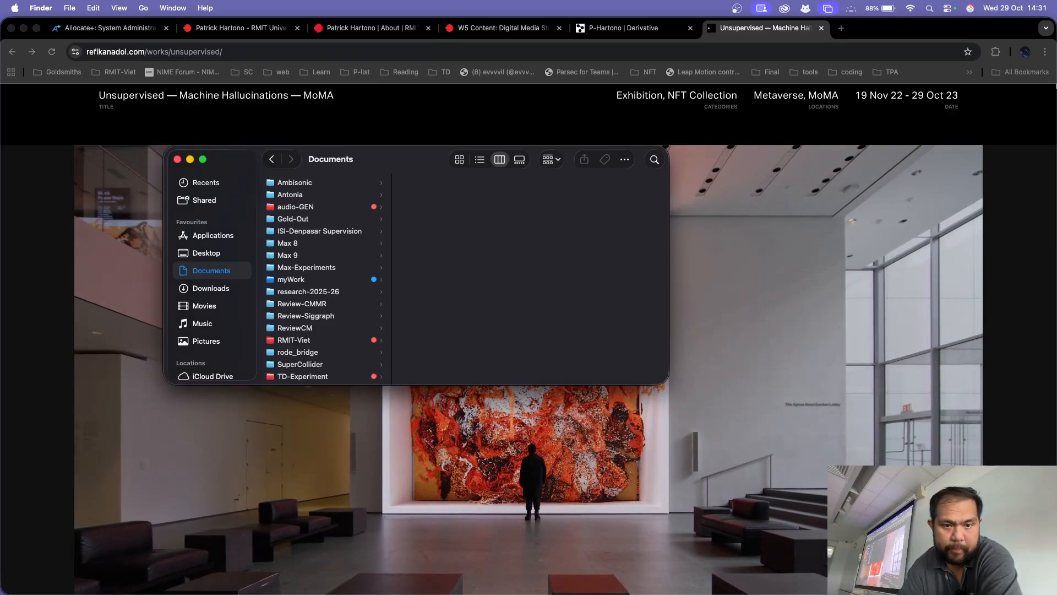
pyautogui.click(291, 279)
pyautogui.scroll(-3, 325, 275)
pyautogui.click(303, 337)
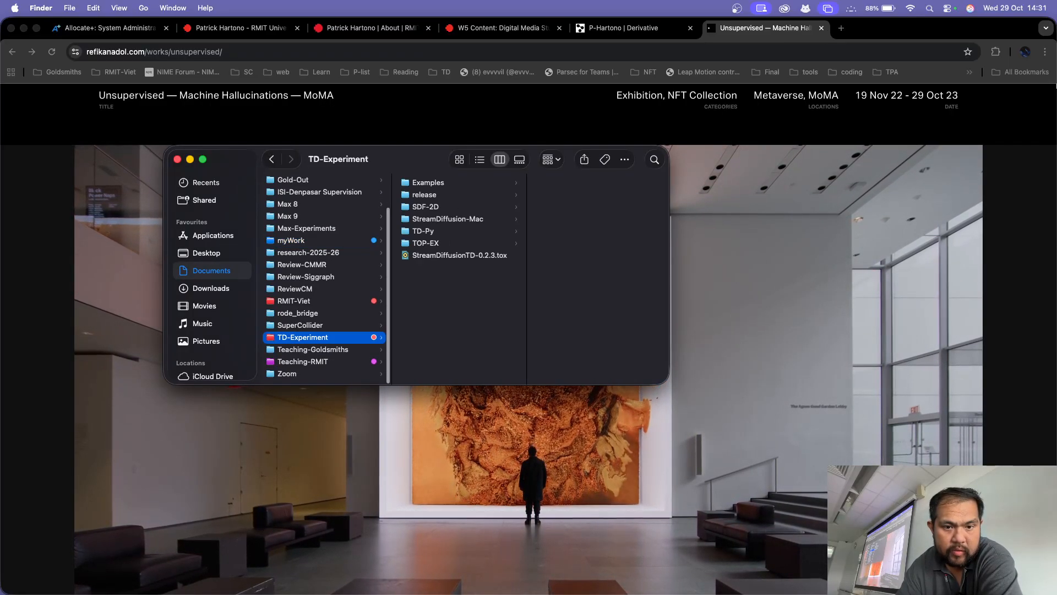
# Step: Look through the TD-Experiment subfolders, from Examples and release down to StreamDiffusion-Mac and TOP-EX
pyautogui.click(429, 182)
pyautogui.click(425, 194)
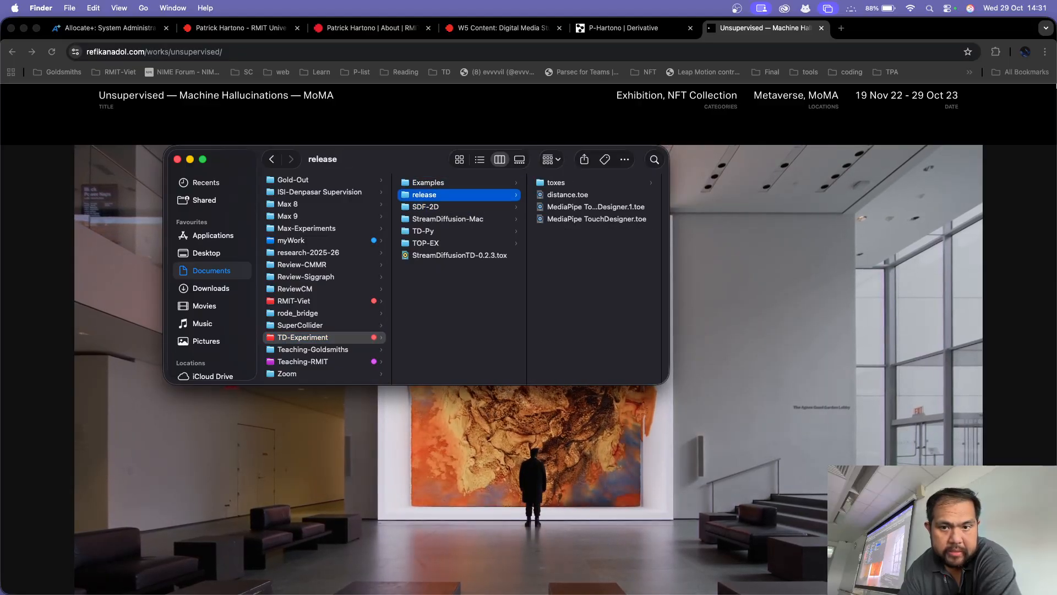
pyautogui.press('Right')
pyautogui.press('Left')
pyautogui.press('Down')
pyautogui.press('Down')
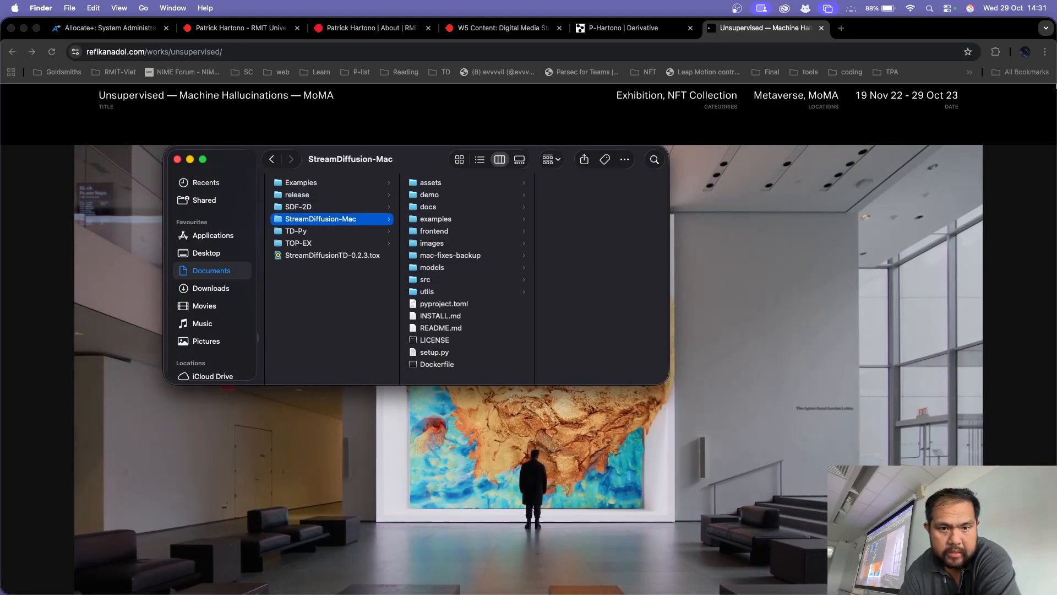
# Step: Select POPsGuide.0.0.1452.toe in the POPGuide folder inside Examples
pyautogui.press('Down')
pyautogui.press('Down')
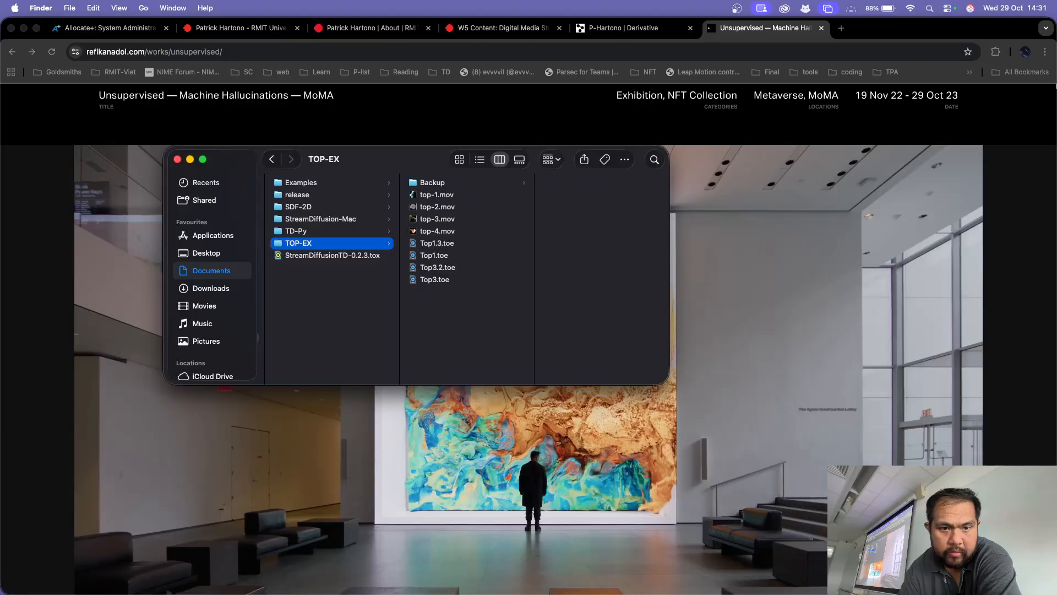
pyautogui.press('Up')
pyautogui.press('Up')
pyautogui.press('Up')
pyautogui.press('Up')
pyautogui.press('Up')
pyautogui.press('Right')
pyautogui.press('Down')
pyautogui.press('Down')
pyautogui.press('Down')
pyautogui.press('Down')
pyautogui.press('Down')
pyautogui.press('Down')
pyautogui.press('Down')
pyautogui.press('Down')
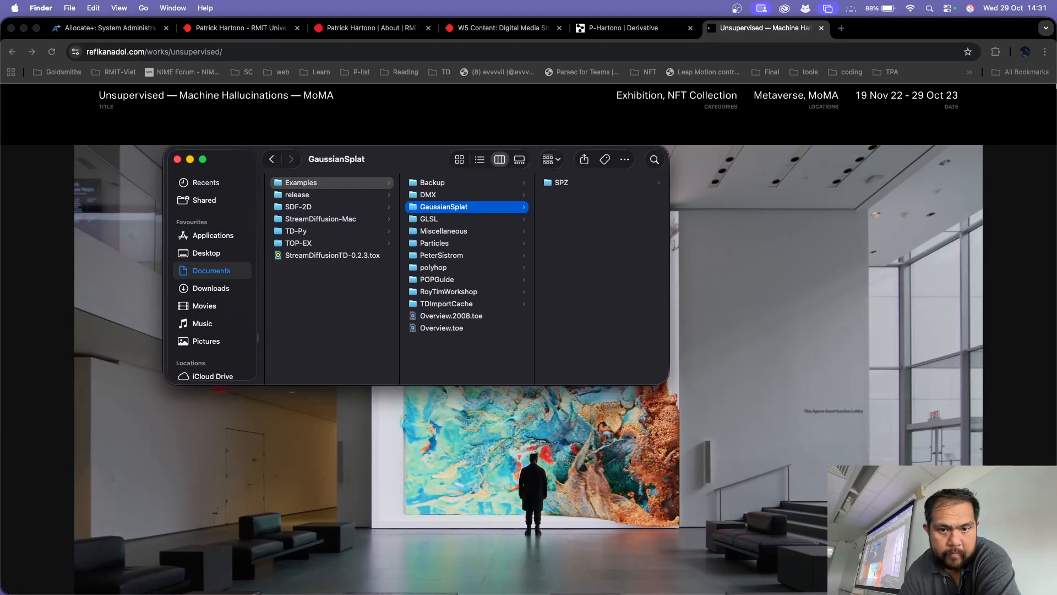
pyautogui.press('Right')
pyautogui.press('Down')
pyautogui.press('Down')
pyautogui.press('Down')
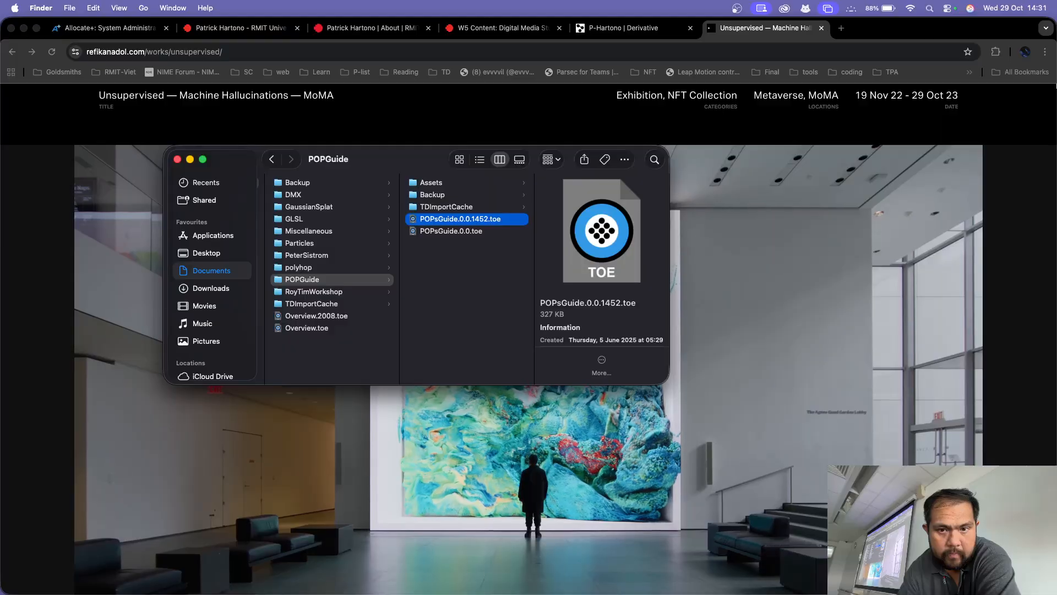
# Step: Open the selected POPs guide project and view its Noise operator example, closing the guide when done
pyautogui.press('super+o')
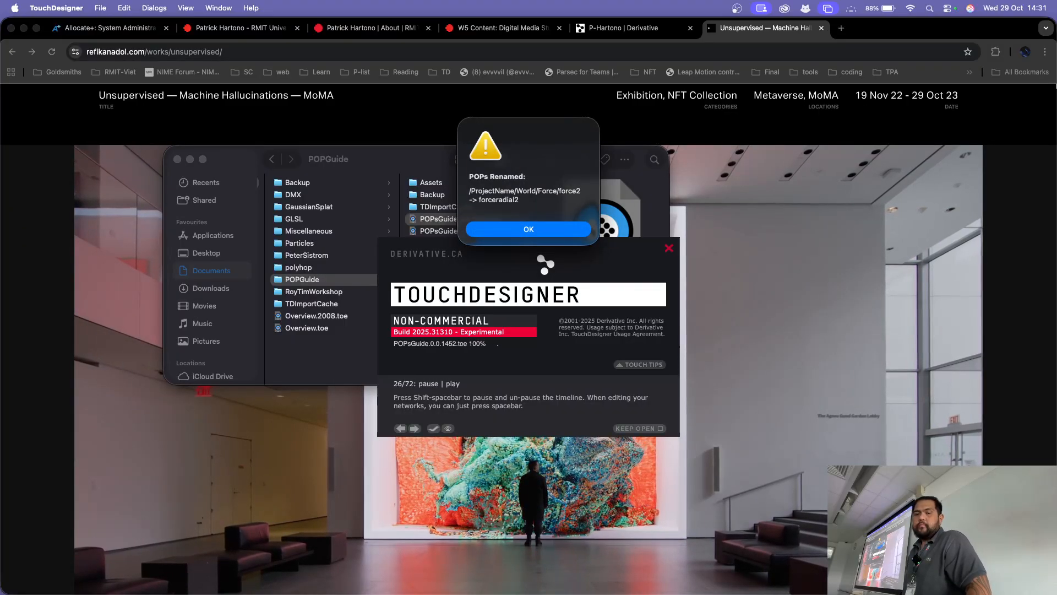
pyautogui.press('Return')
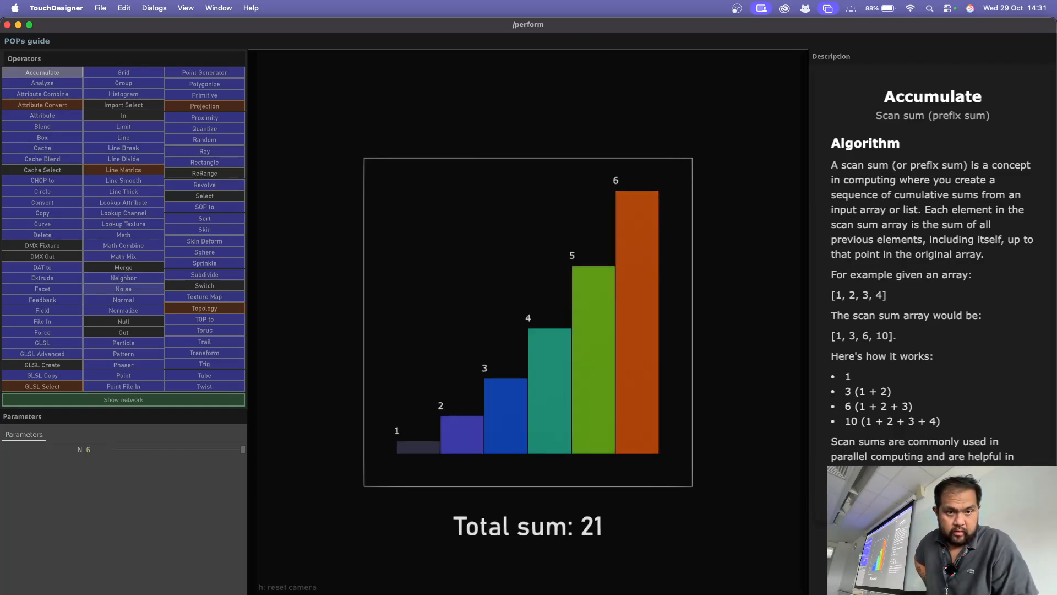
pyautogui.click(123, 289)
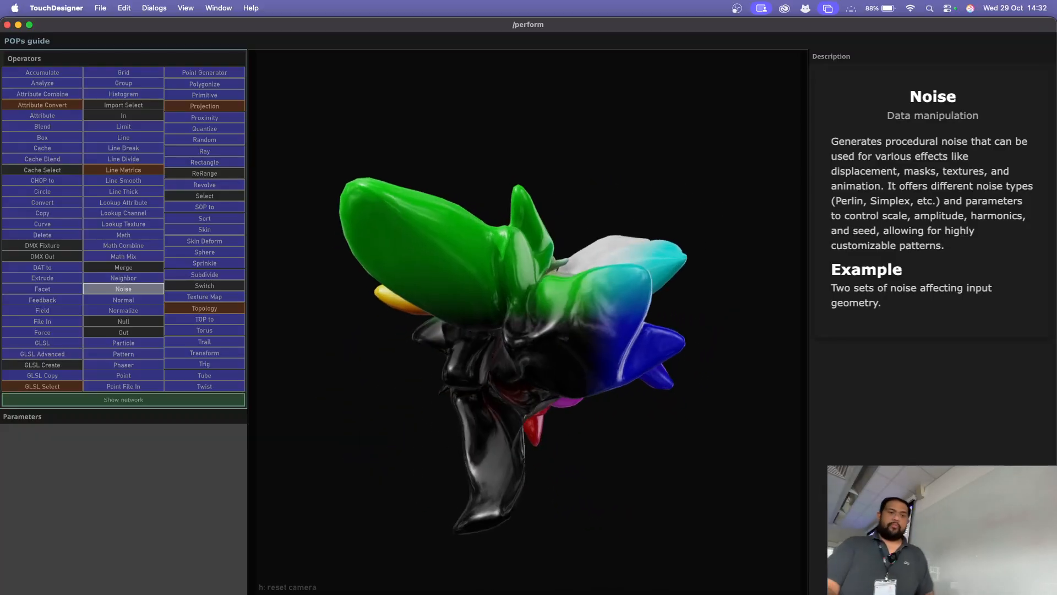
pyautogui.click(7, 24)
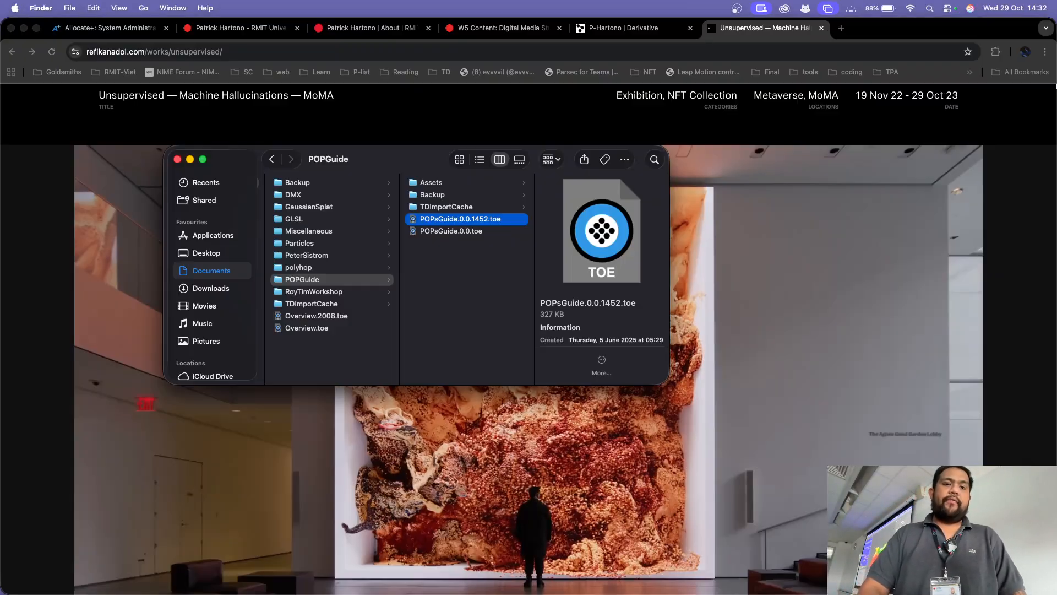
# Step: Launch TouchDesigner again and close the Palette beside the default network
pyautogui.press('super+Tab')
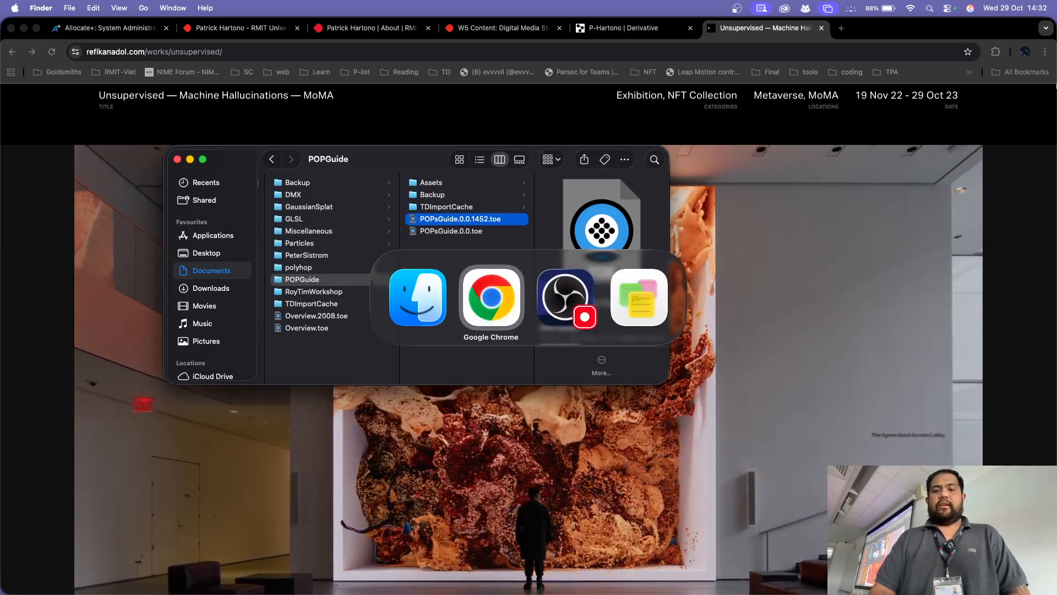
pyautogui.press('super+Tab')
pyautogui.press('super+Tab')
pyautogui.press('super+Tab')
pyautogui.press('super+space')
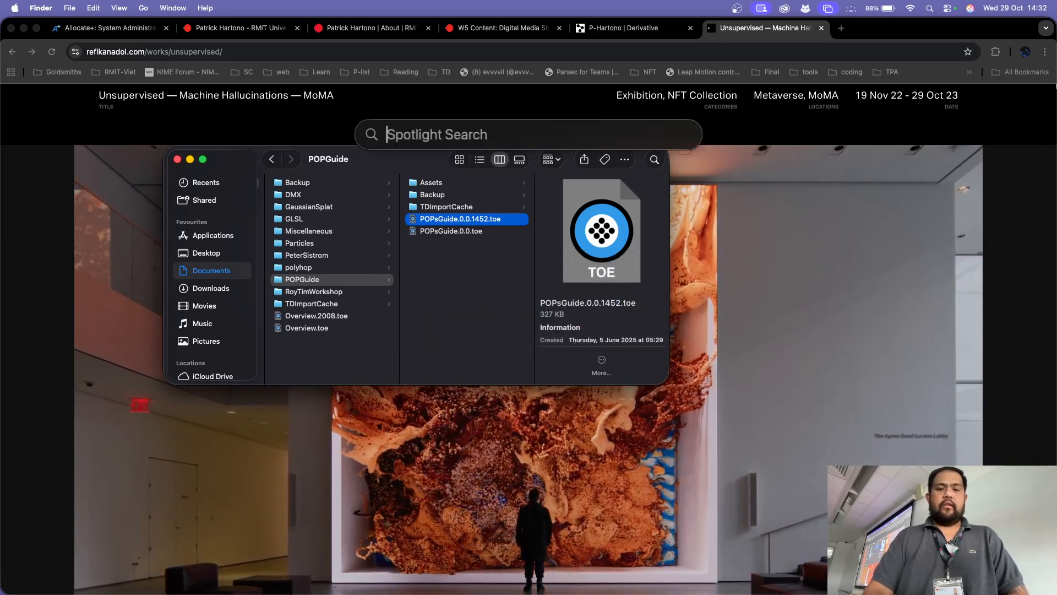
pyautogui.write('touchDesigner Experimental')
pyautogui.press('Return')
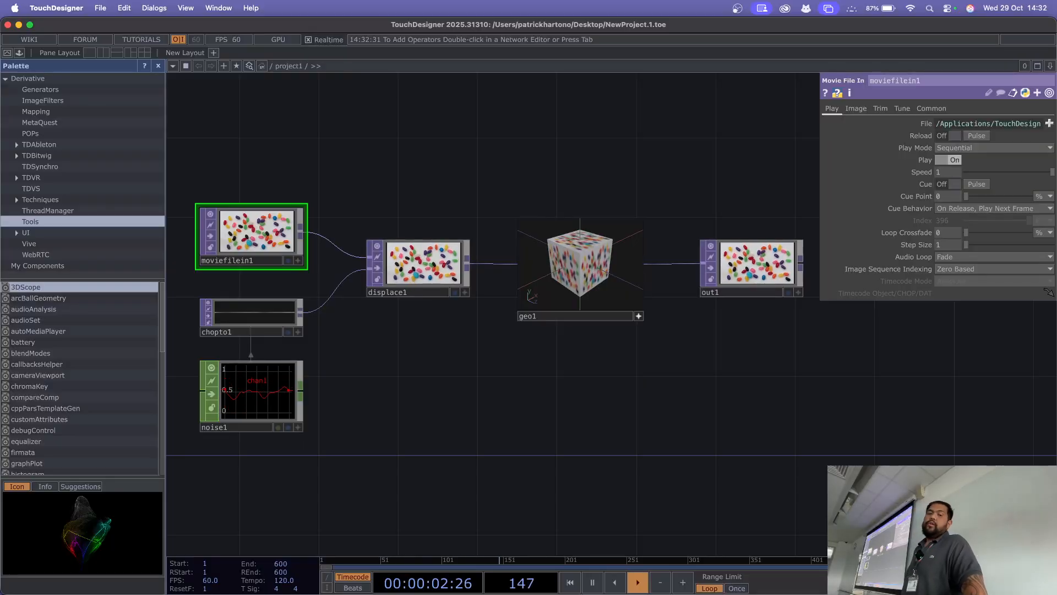
pyautogui.click(159, 66)
# Step: Add a Sphere SOP in the empty network area above the moviefilein1 operator
pyautogui.moveTo(264, 148); pyautogui.dragTo(362, 290)
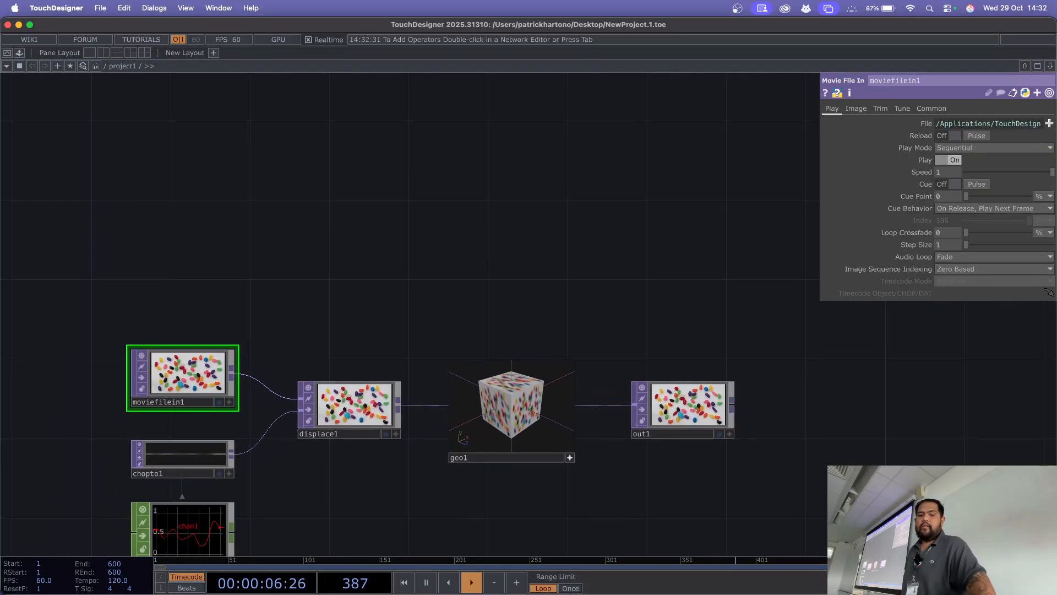
pyautogui.press('Tab')
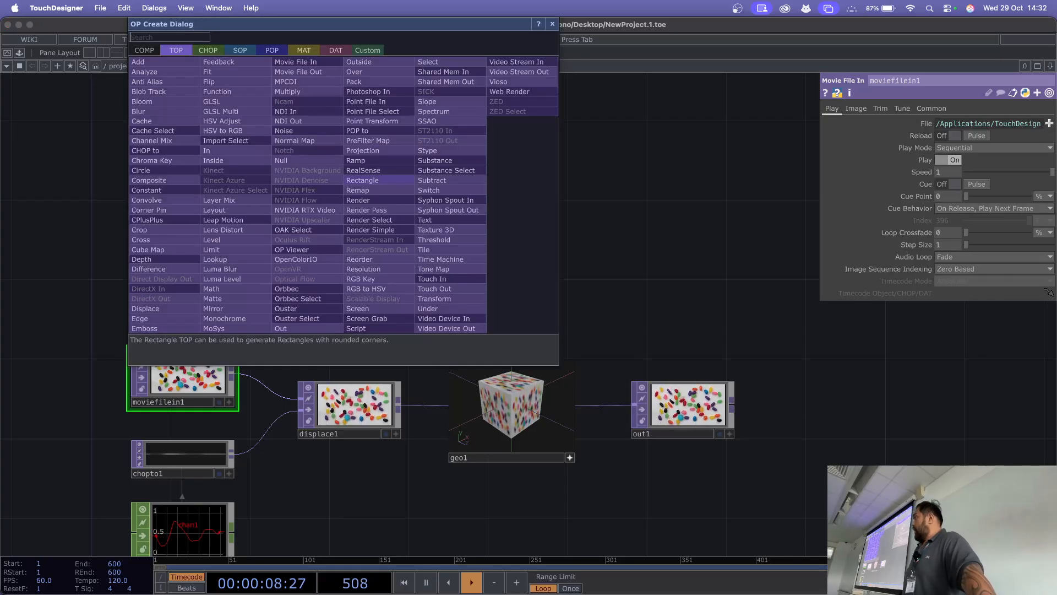
pyautogui.press('Tab')
pyautogui.press('Tab')
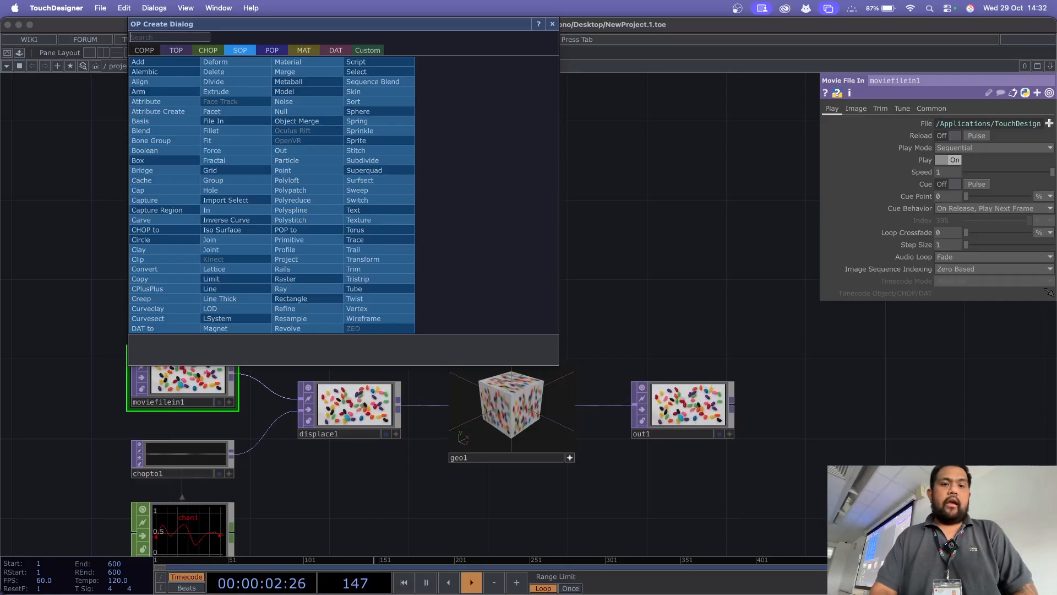
pyautogui.moveTo(330, 24); pyautogui.dragTo(471, 119)
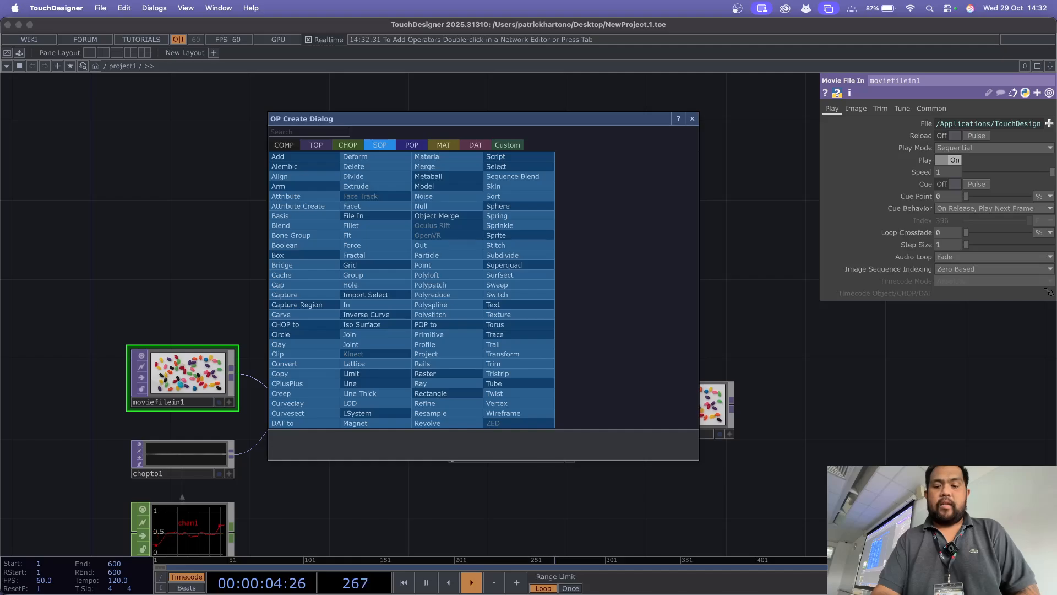
pyautogui.write('s')
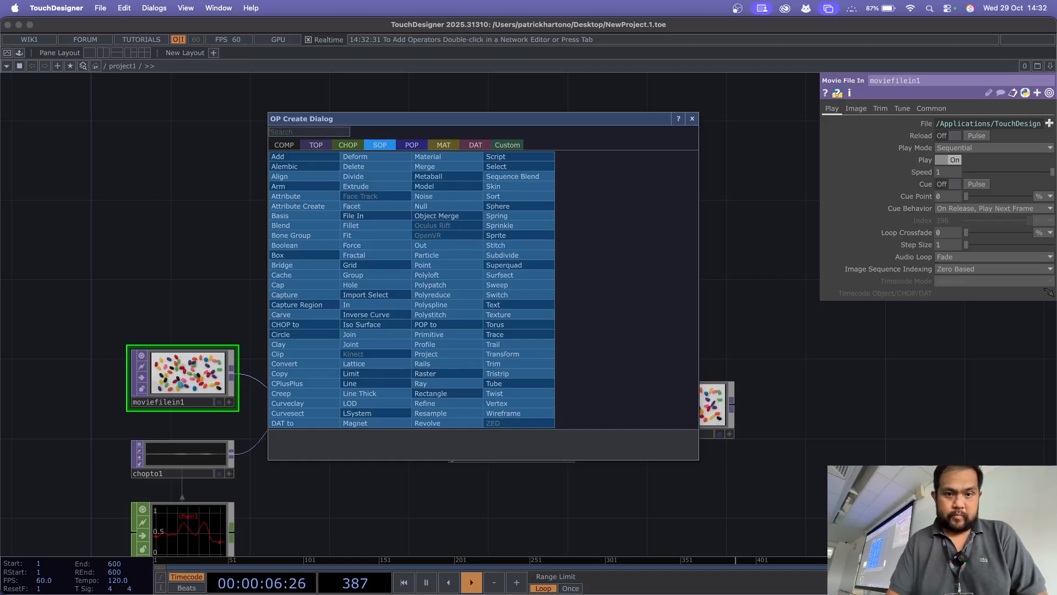
pyautogui.write('p')
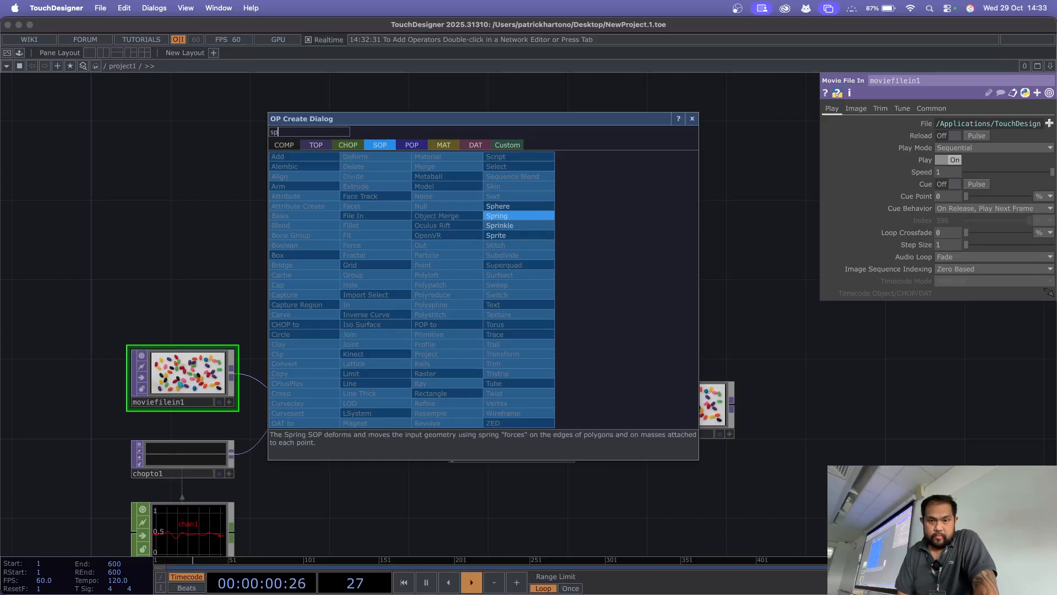
pyautogui.click(498, 206)
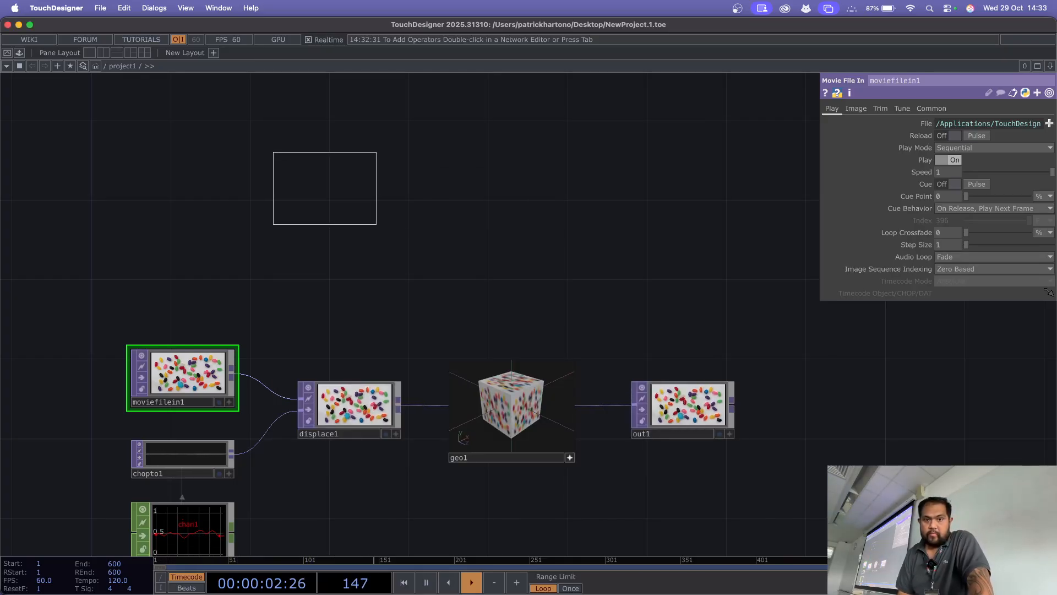
pyautogui.click(228, 148)
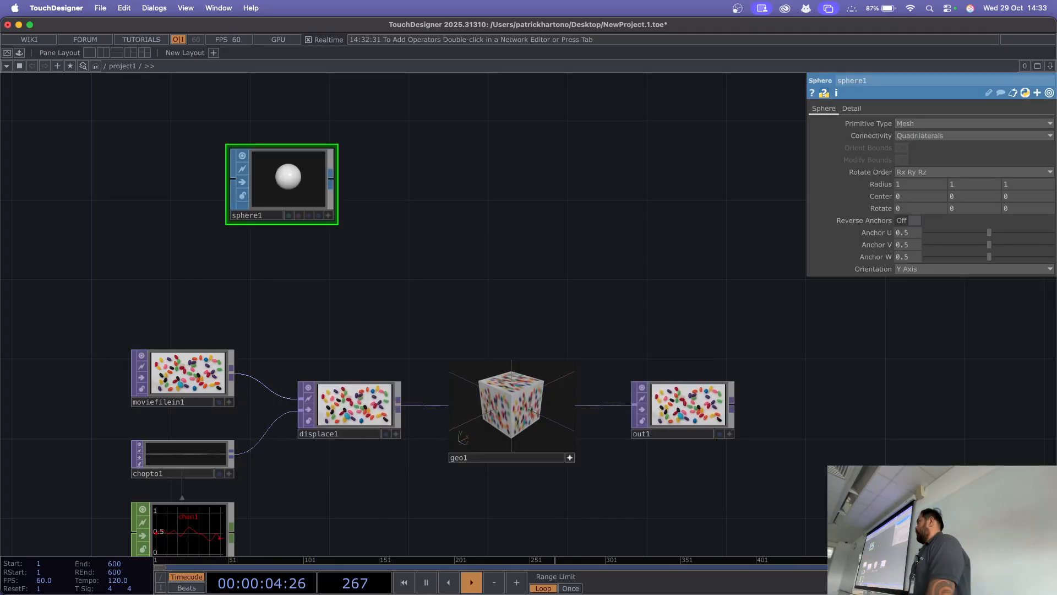
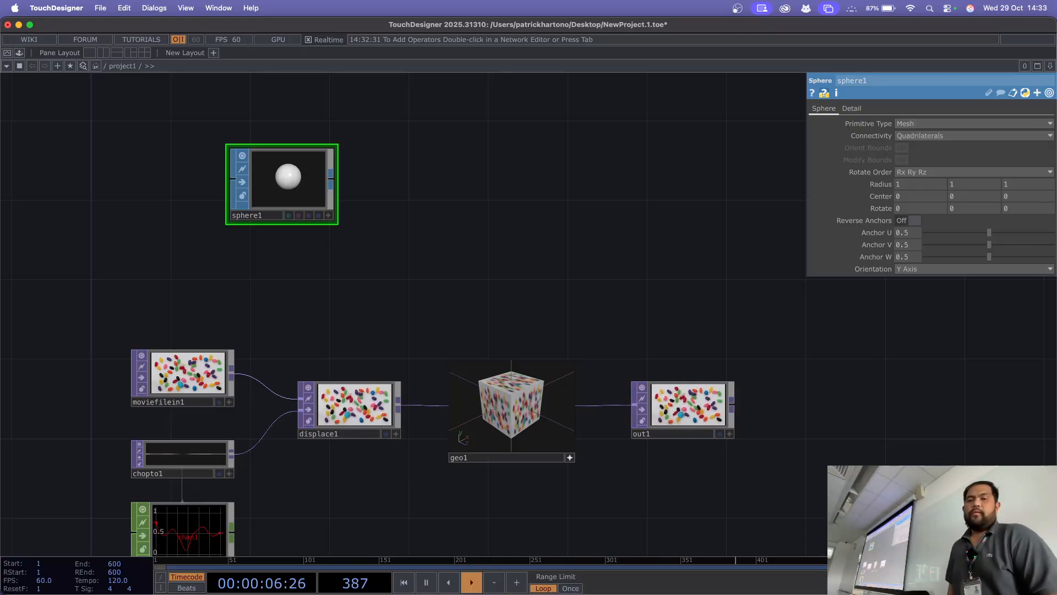
# Step: Add a Particle SOP in the empty network area beside sphere1
pyautogui.press('Tab')
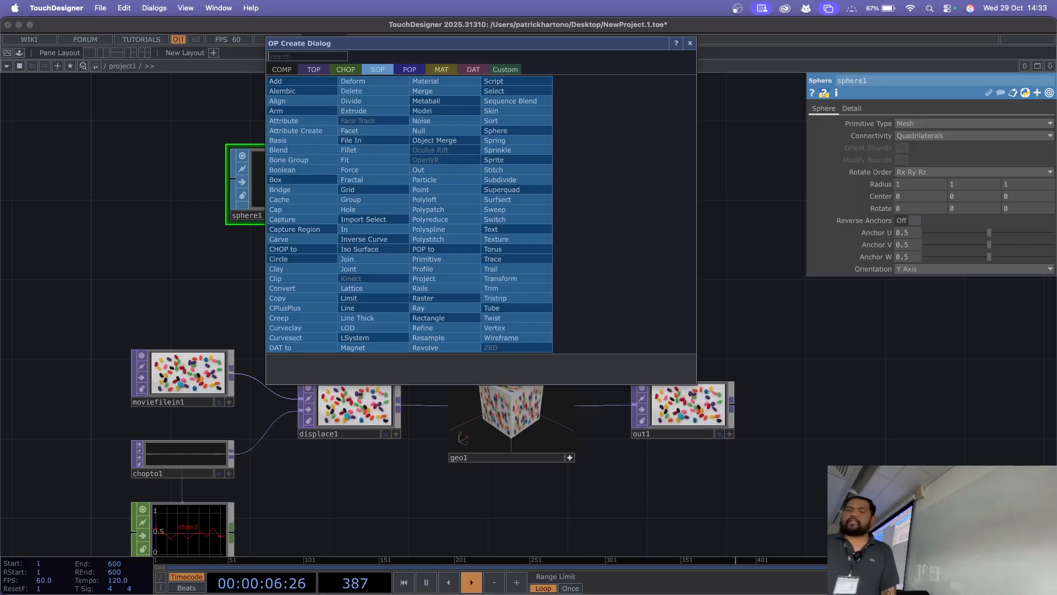
pyautogui.write('pa')
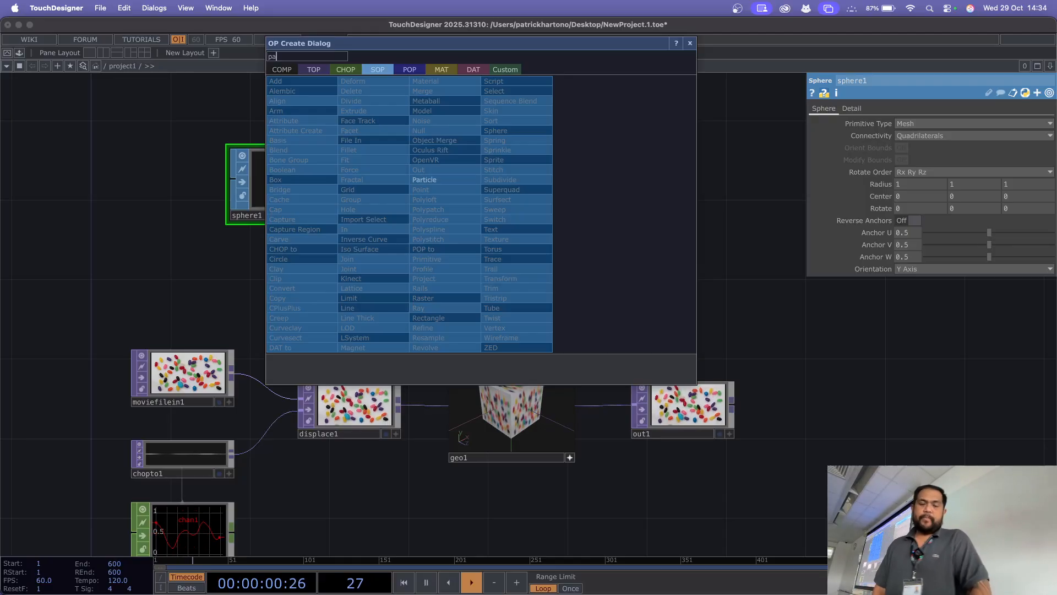
pyautogui.click(456, 180)
pyautogui.click(456, 183)
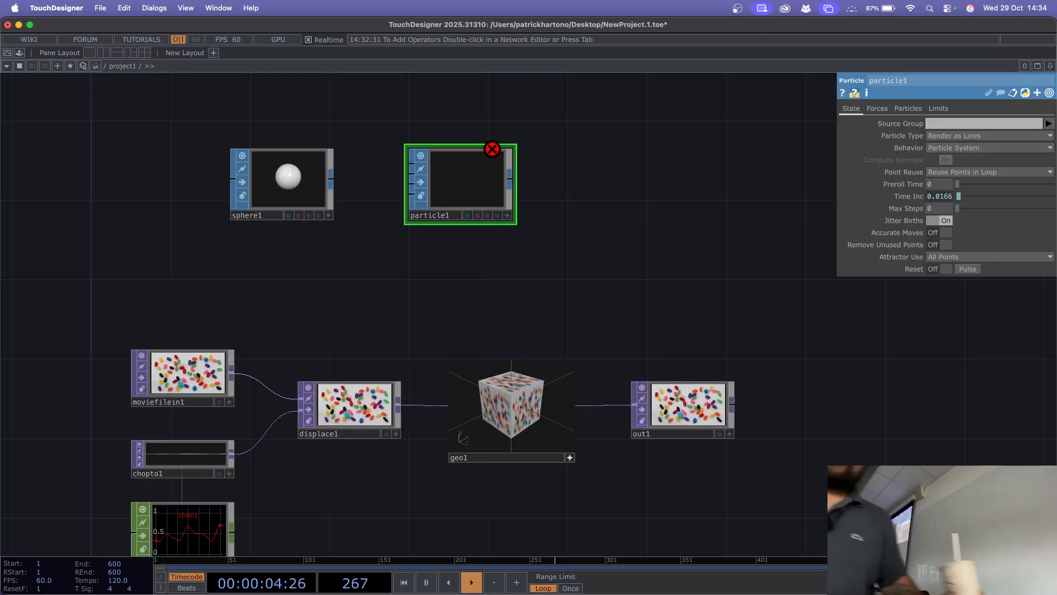
# Step: Inspect the error information of the particle1 operator up close
pyautogui.scroll(2, 565, 235)
pyautogui.scroll(3, 564, 231)
pyautogui.moveTo(565, 232); pyautogui.dragTo(751, 368)
pyautogui.scroll(4, 686, 289)
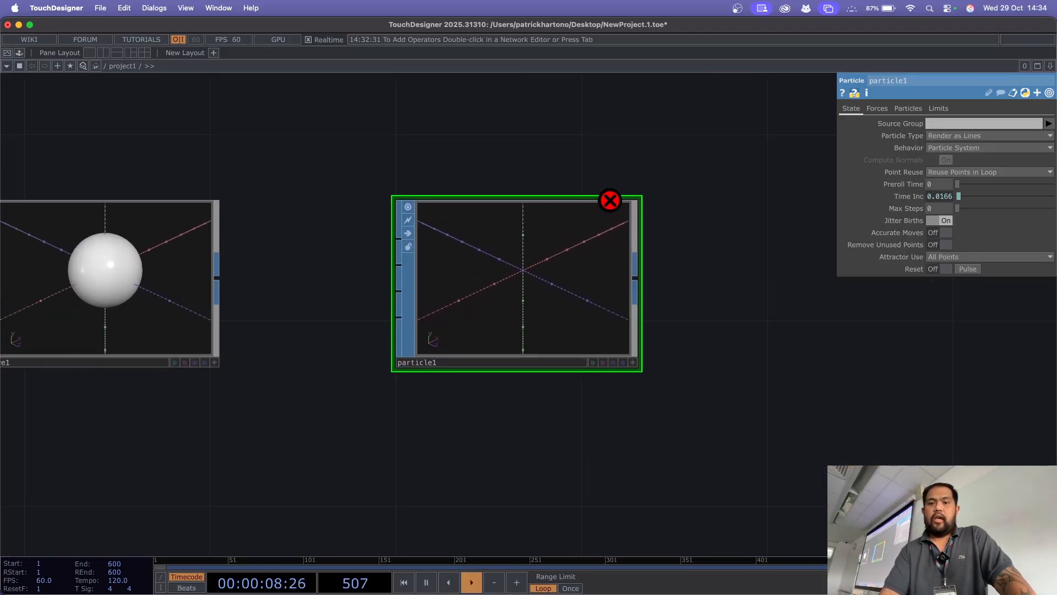
pyautogui.moveTo(608, 201)
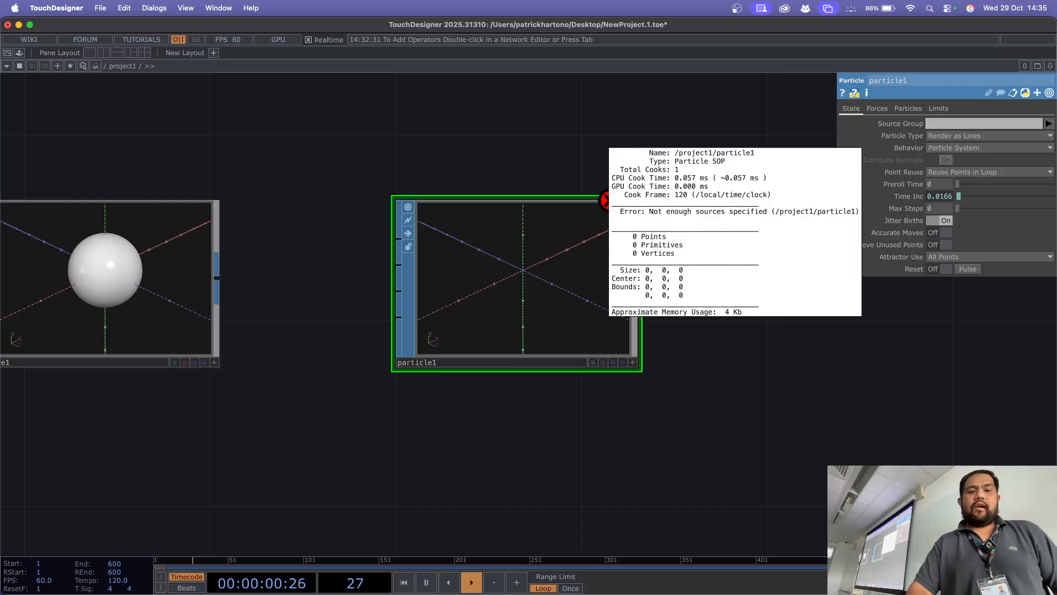
# Step: Connect the output of sphere1 to the Particle Source input of particle1
pyautogui.moveTo(468, 425); pyautogui.dragTo(601, 429)
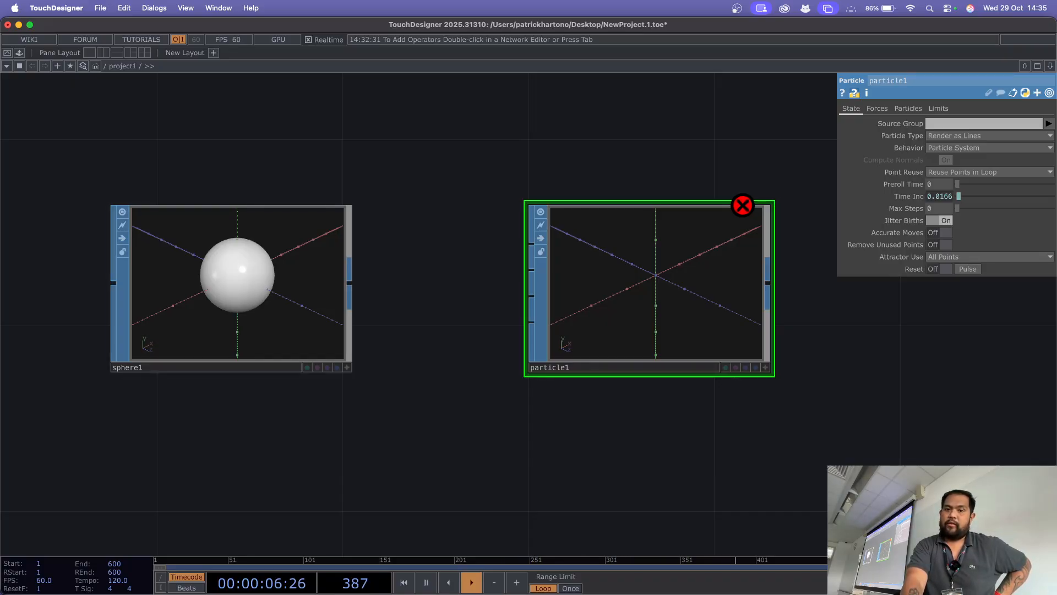
pyautogui.scroll(2, 405, 286)
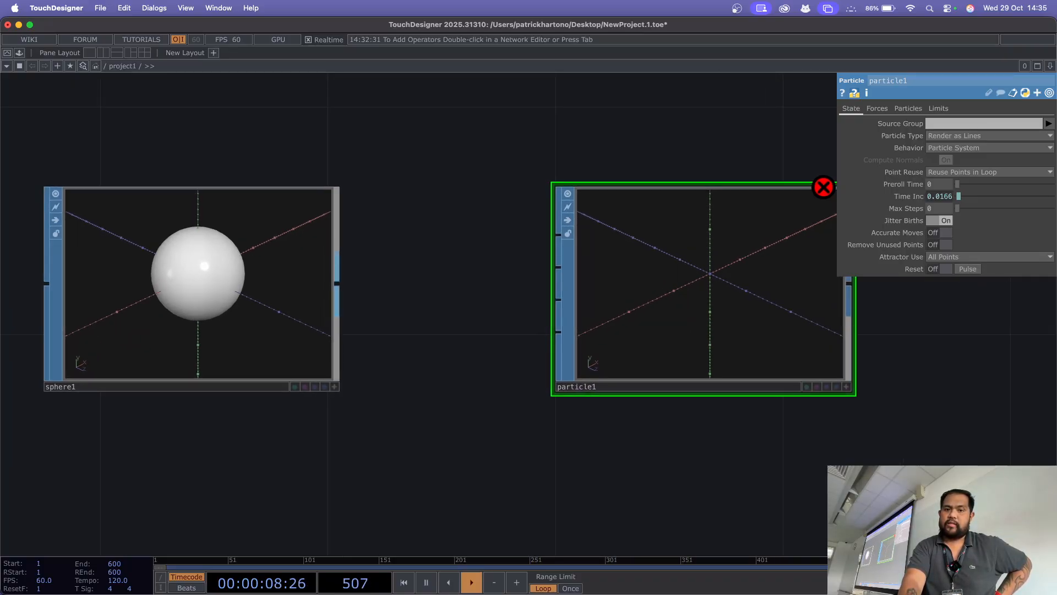
pyautogui.click(337, 283)
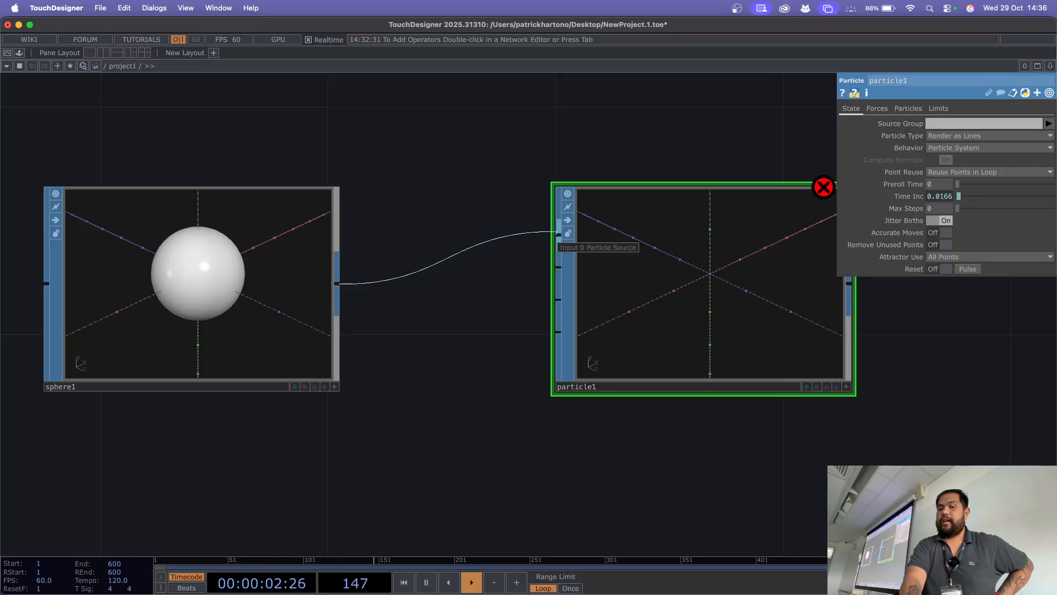
pyautogui.click(558, 235)
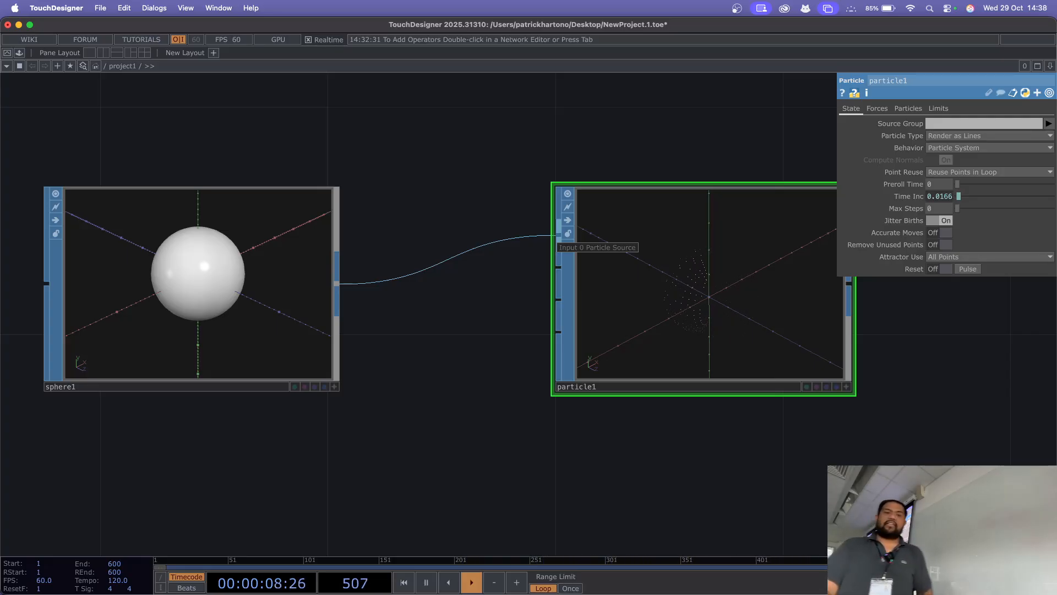
# Step: Compare the sphere1 and particle1 viewers and display the Particles parameters of particle1
pyautogui.moveTo(485, 325); pyautogui.dragTo(457, 435)
pyautogui.click(166, 308)
pyautogui.click(622, 297)
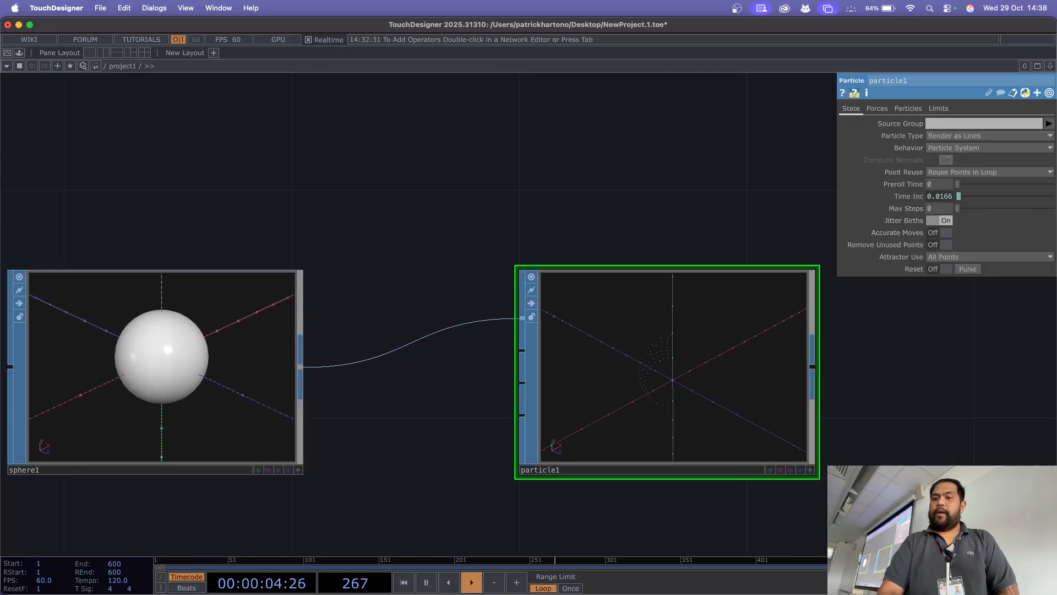
pyautogui.click(171, 369)
pyautogui.click(633, 369)
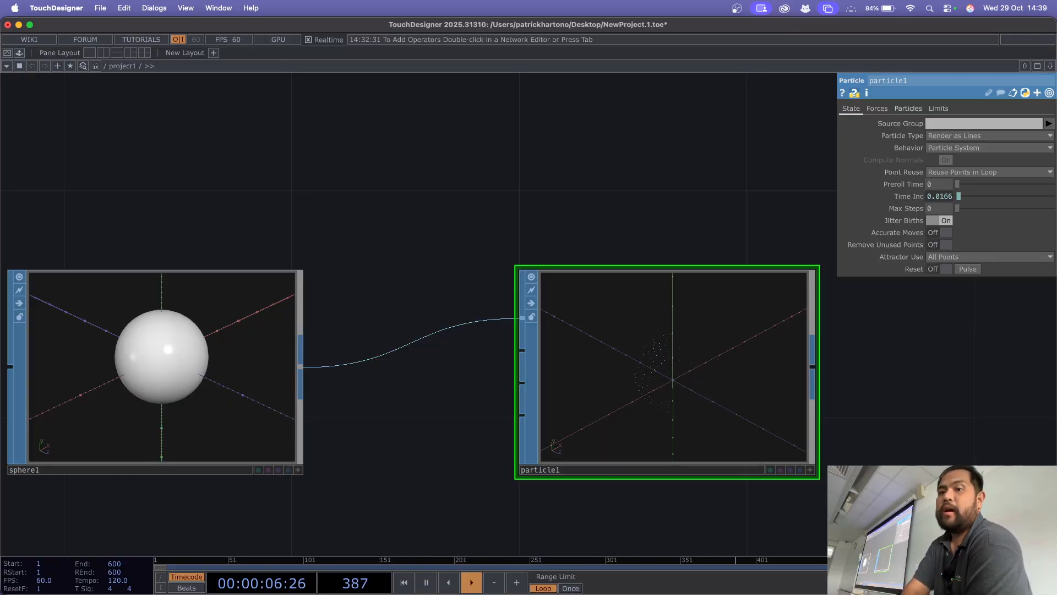
pyautogui.click(908, 108)
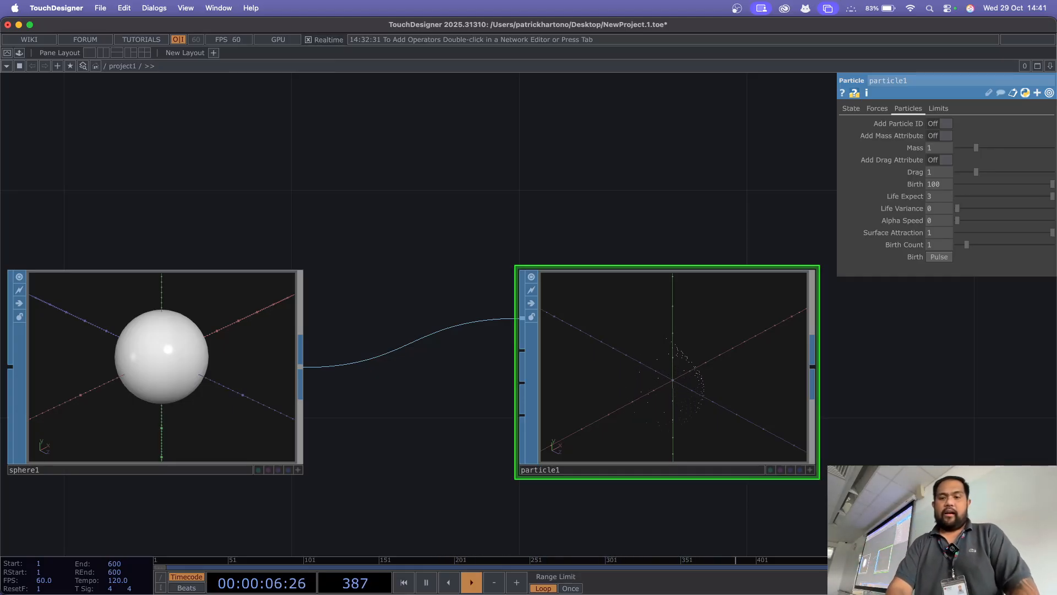
# Step: Add a Point Generator POP in the empty network area above sphere1
pyautogui.moveTo(386, 221); pyautogui.dragTo(486, 388)
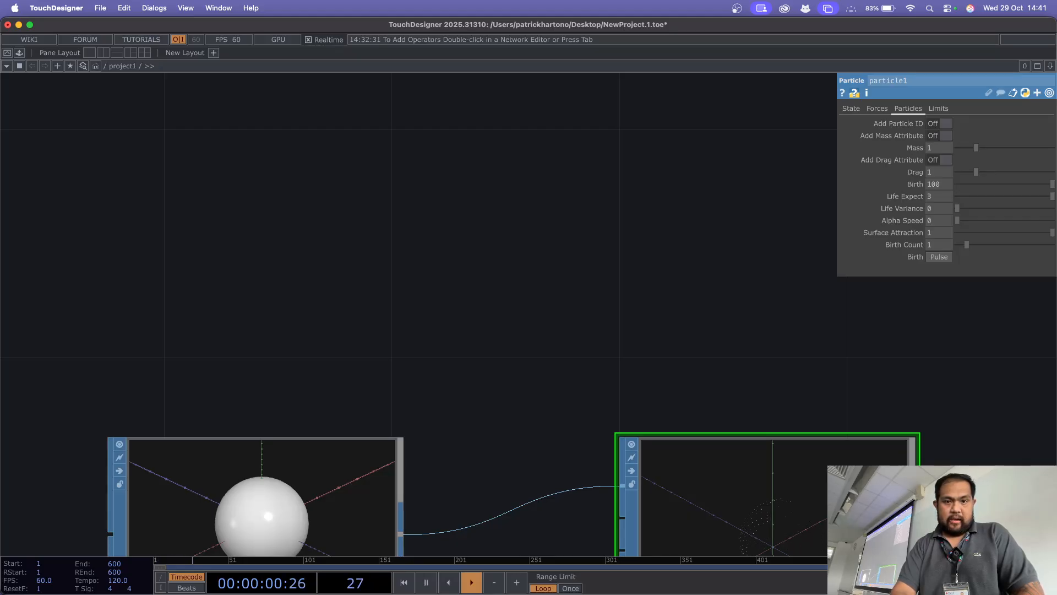
pyautogui.press('Tab')
pyautogui.click(328, 81)
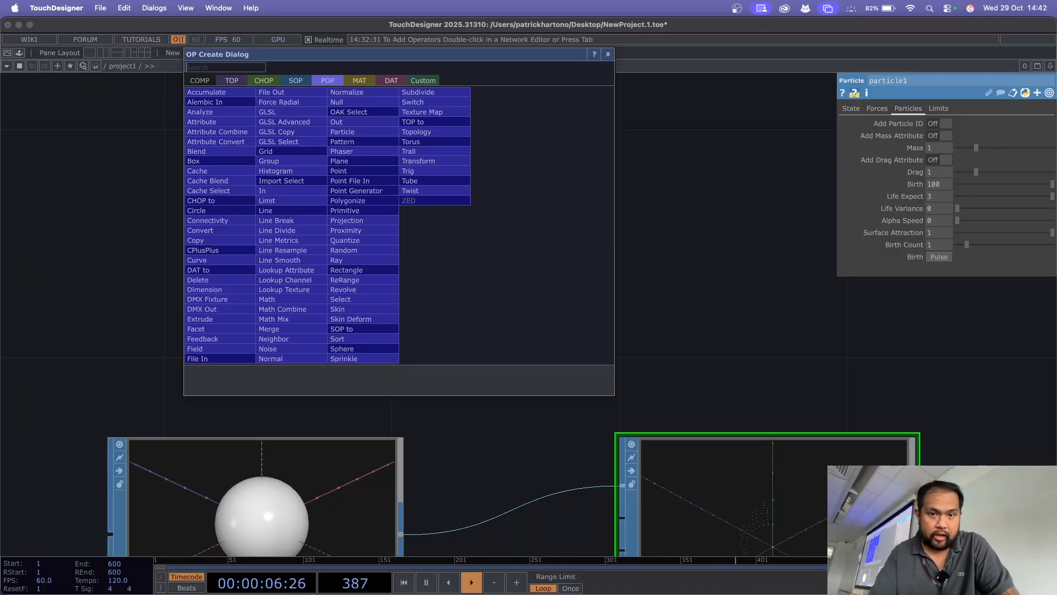
pyautogui.write('ge')
pyautogui.click(385, 190)
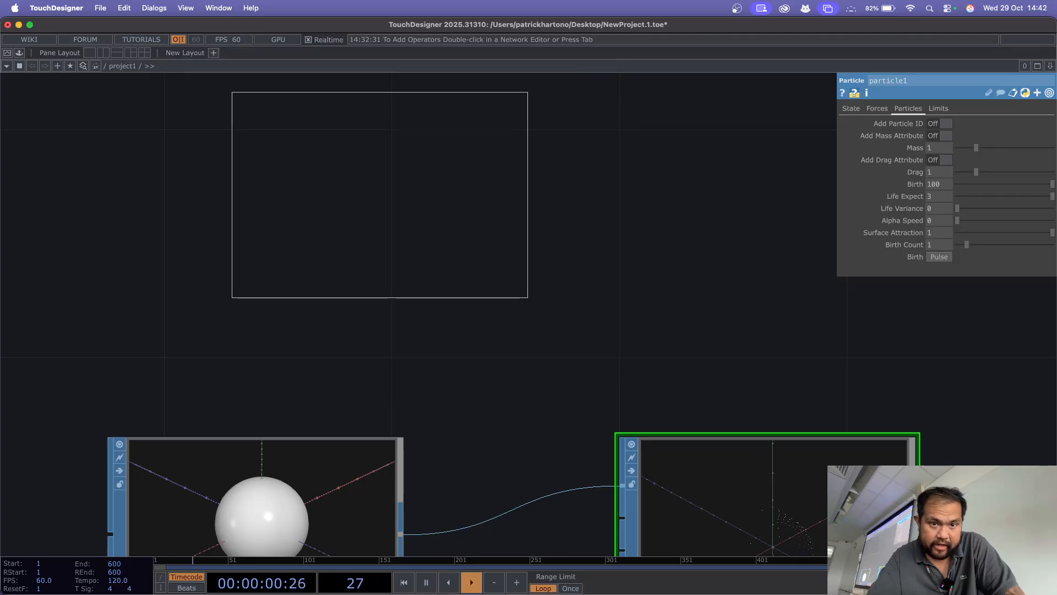
pyautogui.click(313, 256)
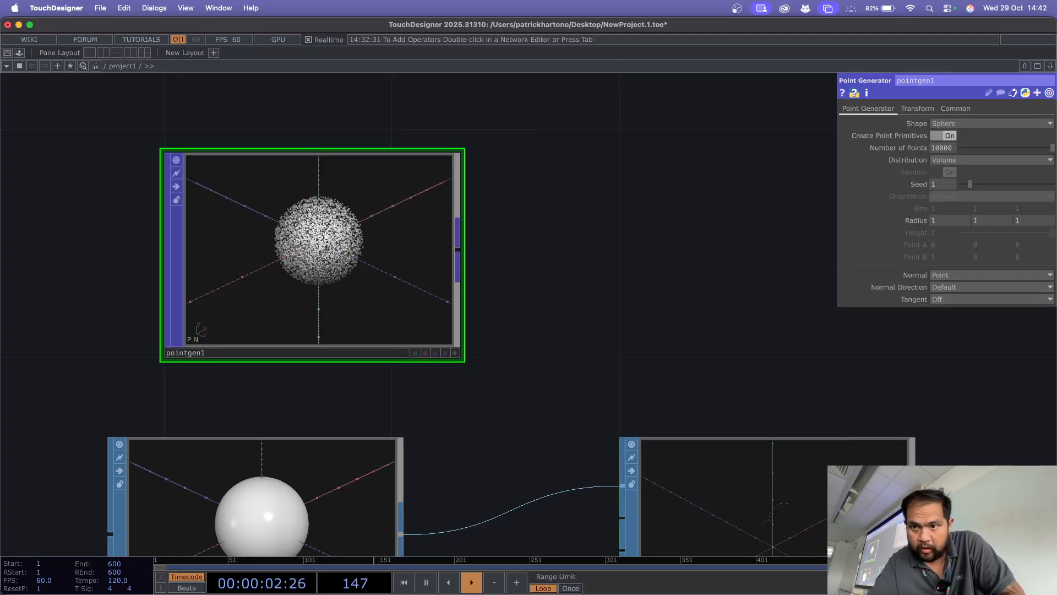
# Step: Widen the parameter window and show pointgen1 in a separate floating viewer, enlarged to about 804 by 702
pyautogui.moveTo(838, 193); pyautogui.dragTo(711, 193)
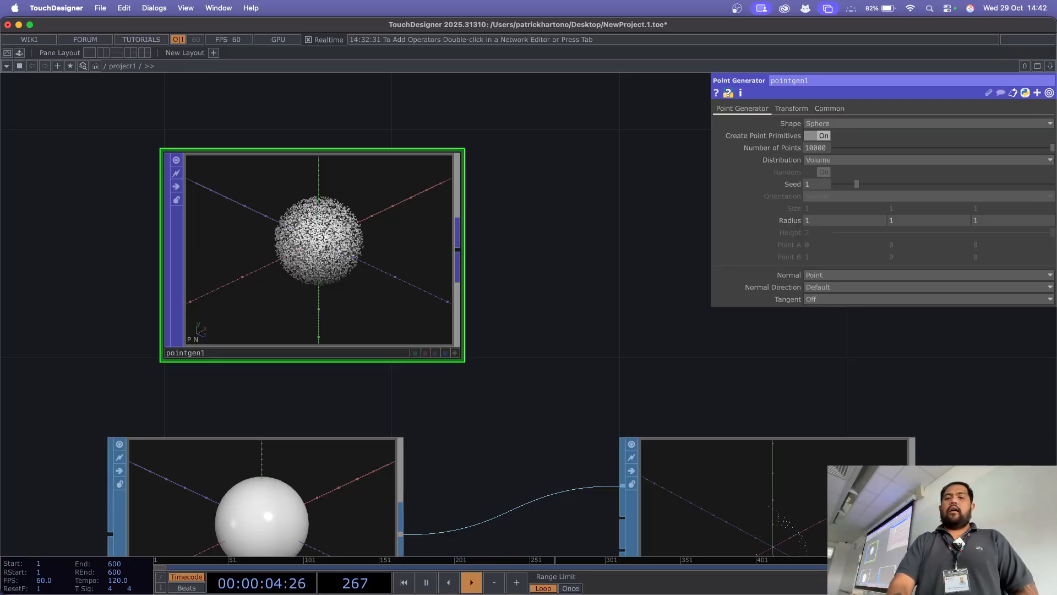
pyautogui.rightClick(297, 201)
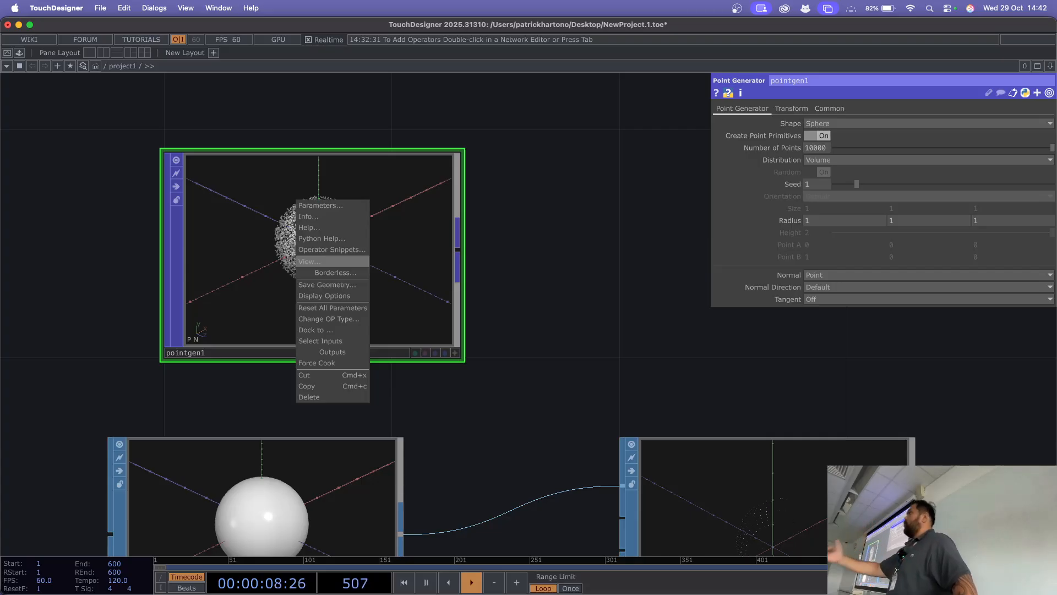
pyautogui.click(308, 261)
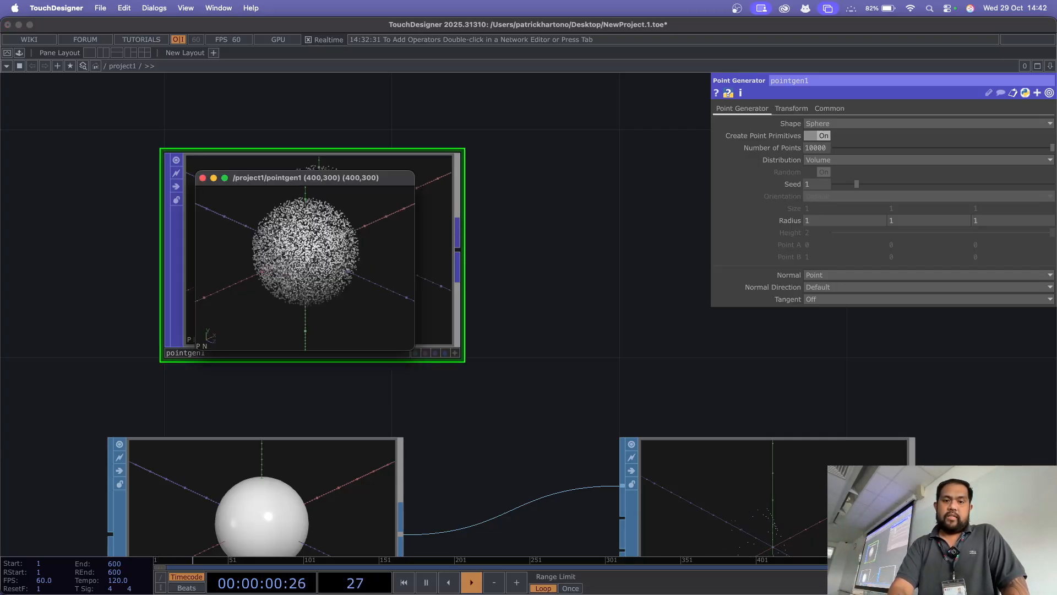
pyautogui.moveTo(306, 178); pyautogui.dragTo(348, 112)
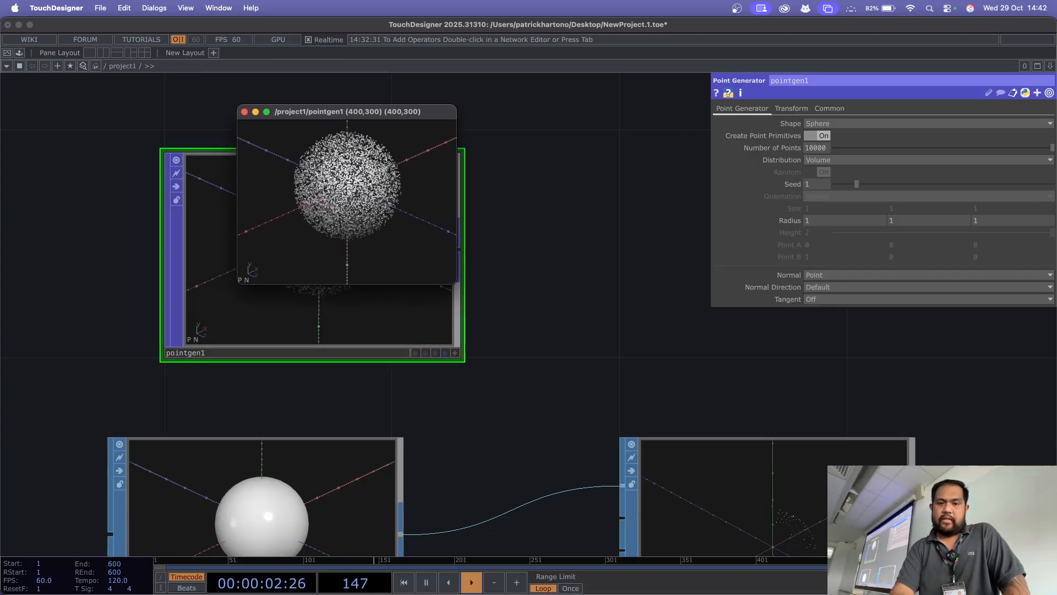
pyautogui.moveTo(456, 283); pyautogui.dragTo(680, 498)
pyautogui.moveTo(459, 105); pyautogui.dragTo(469, 87)
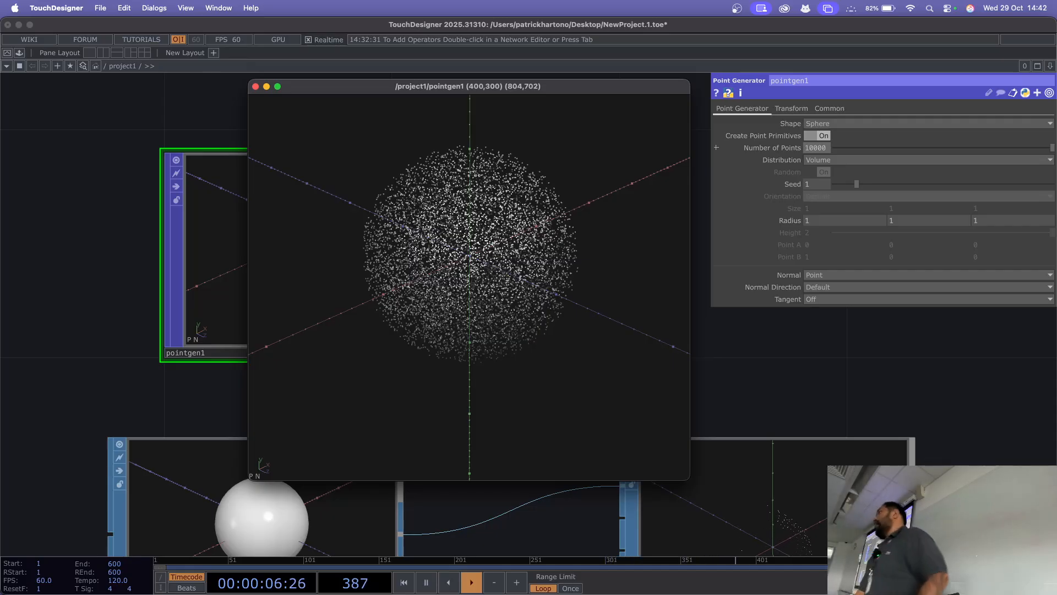
# Step: Set the Number of Points of pointgen1 to 500000
pyautogui.click(817, 147)
pyautogui.write('500')
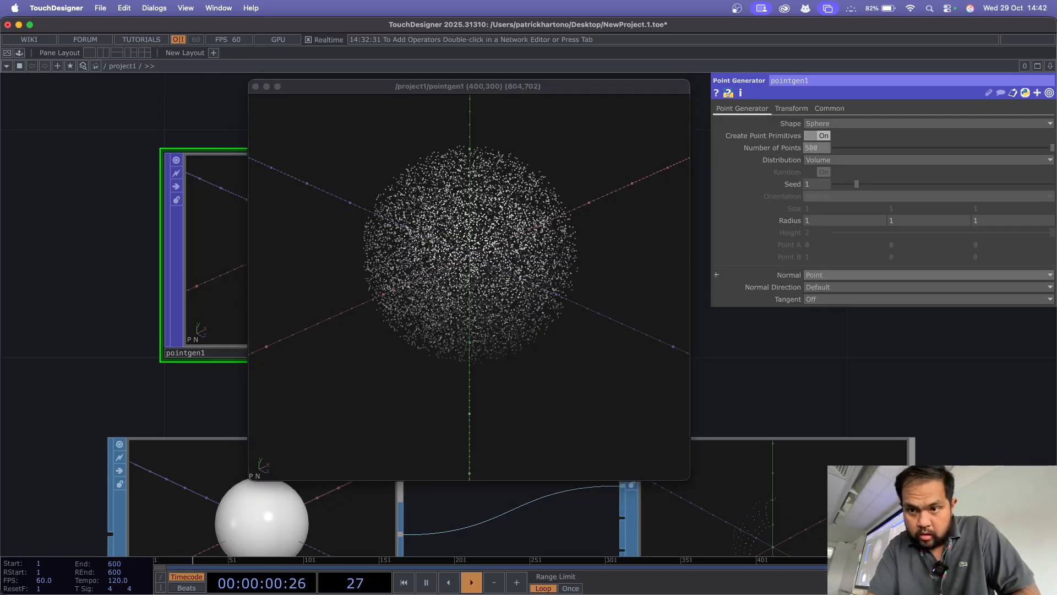
pyautogui.write('000')
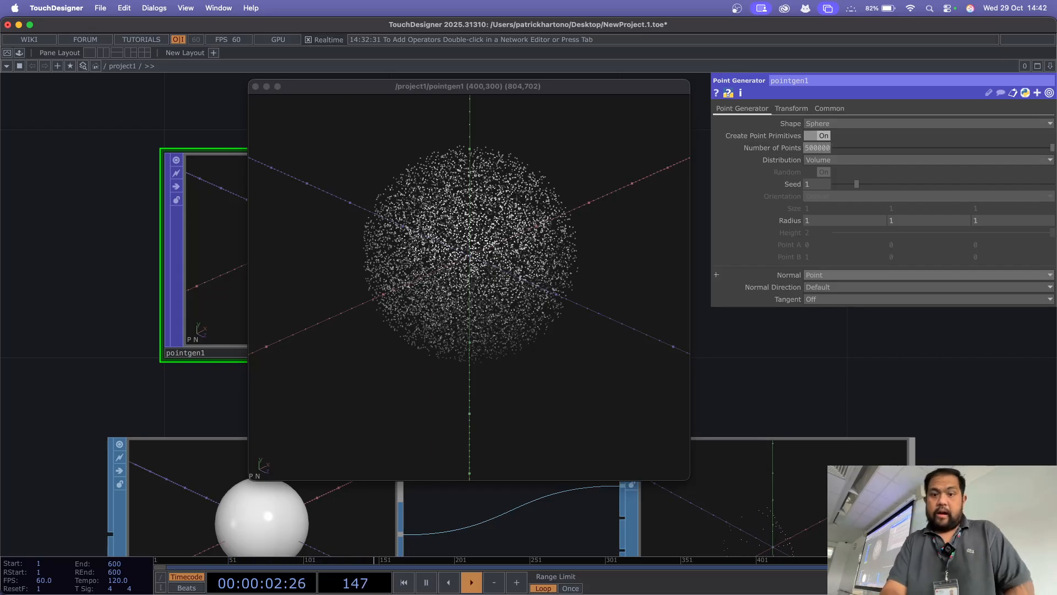
pyautogui.press('Return')
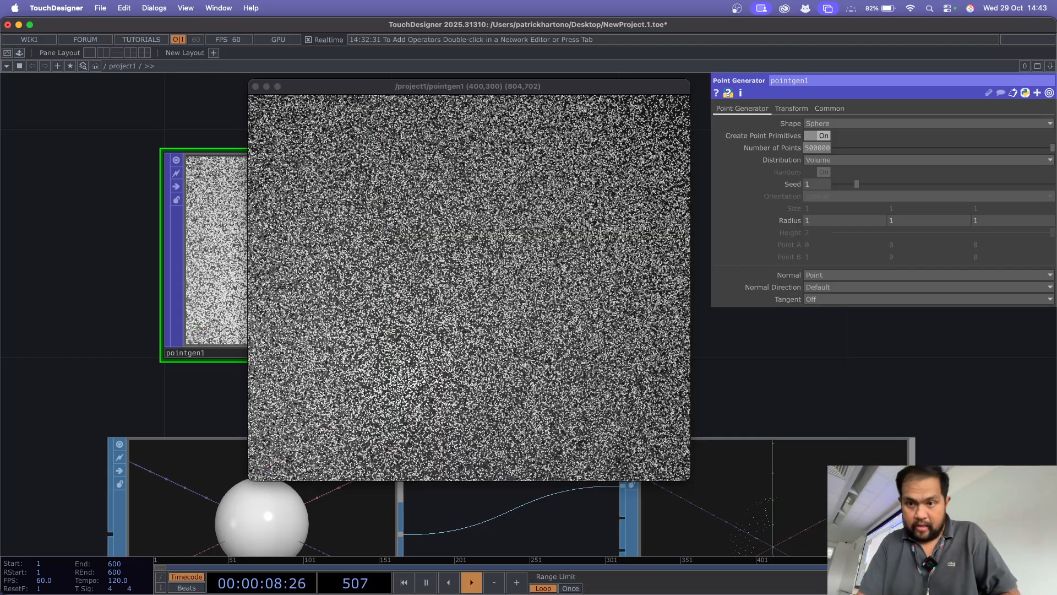
# Step: Set the Number of Points of pointgen1 to 100000 and inspect the point cloud in its floating viewer
pyautogui.click(817, 147)
pyautogui.write('100')
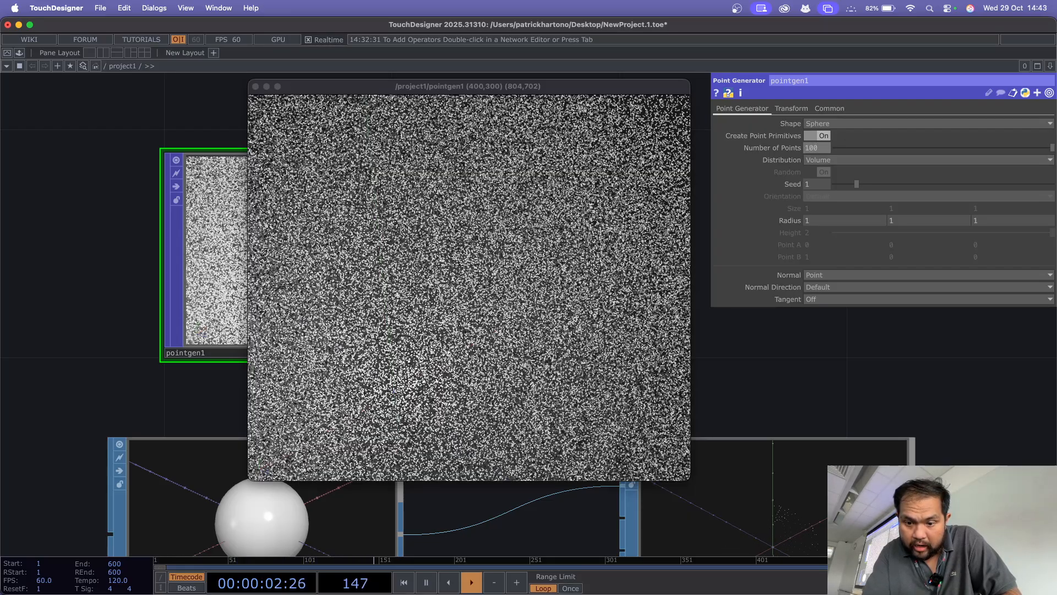
pyautogui.write('000')
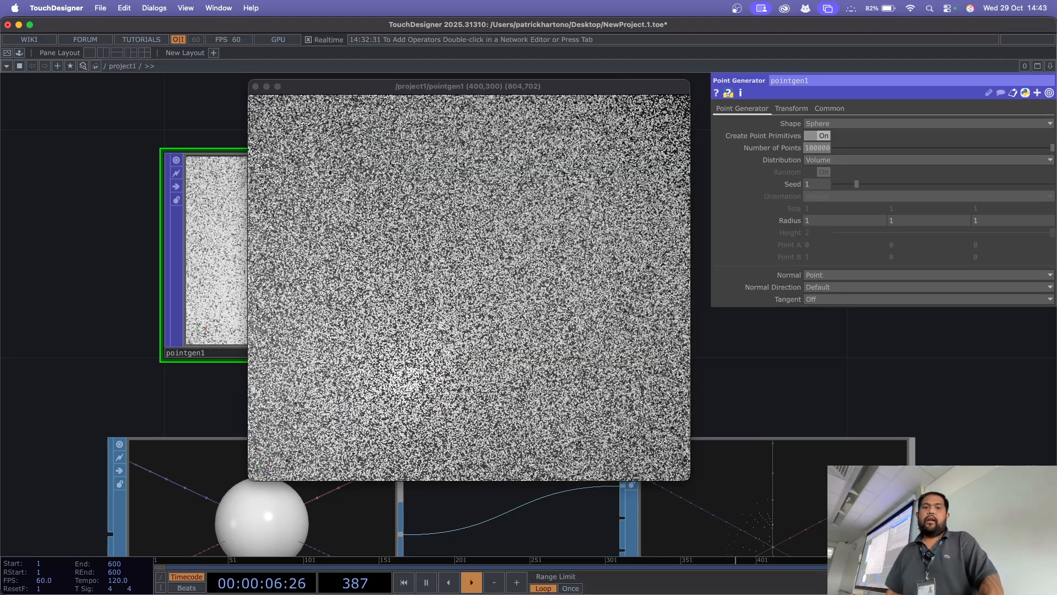
pyautogui.scroll(-5, 470, 287)
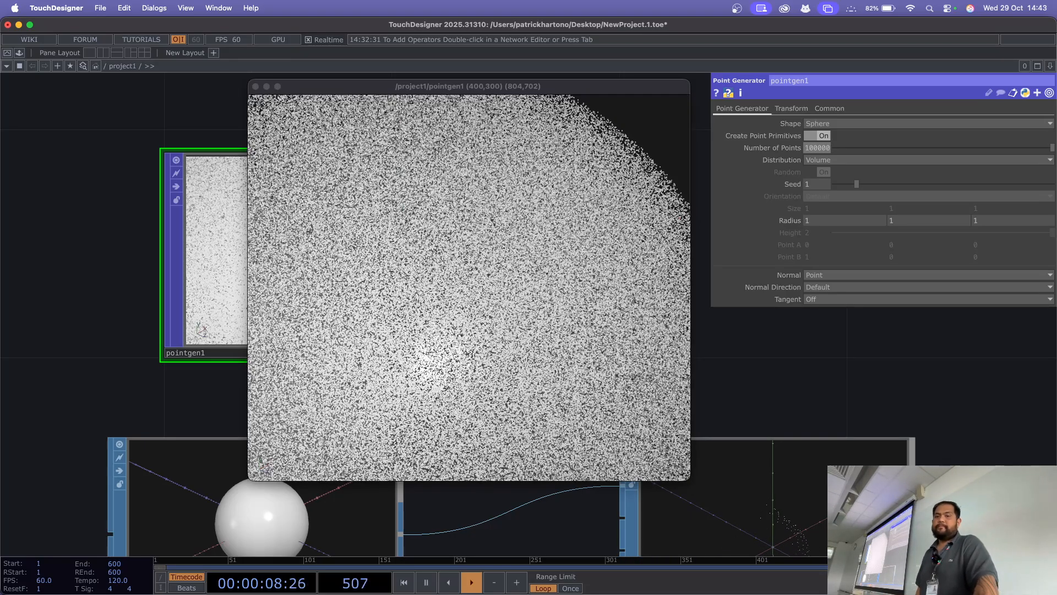
pyautogui.scroll(6, 469, 287)
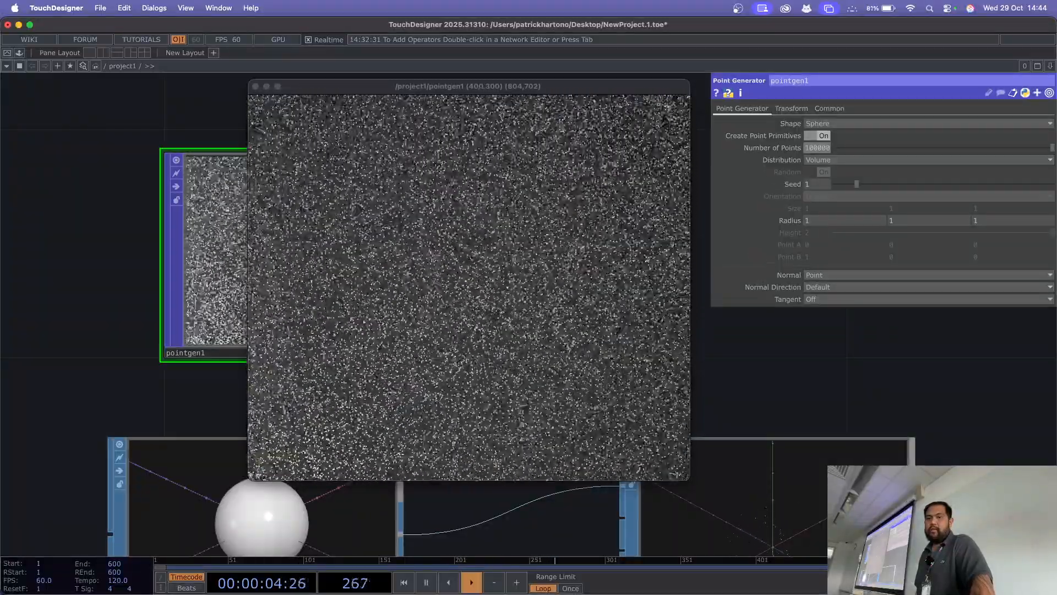
pyautogui.scroll(-10, 469, 287)
pyautogui.scroll(10, 469, 287)
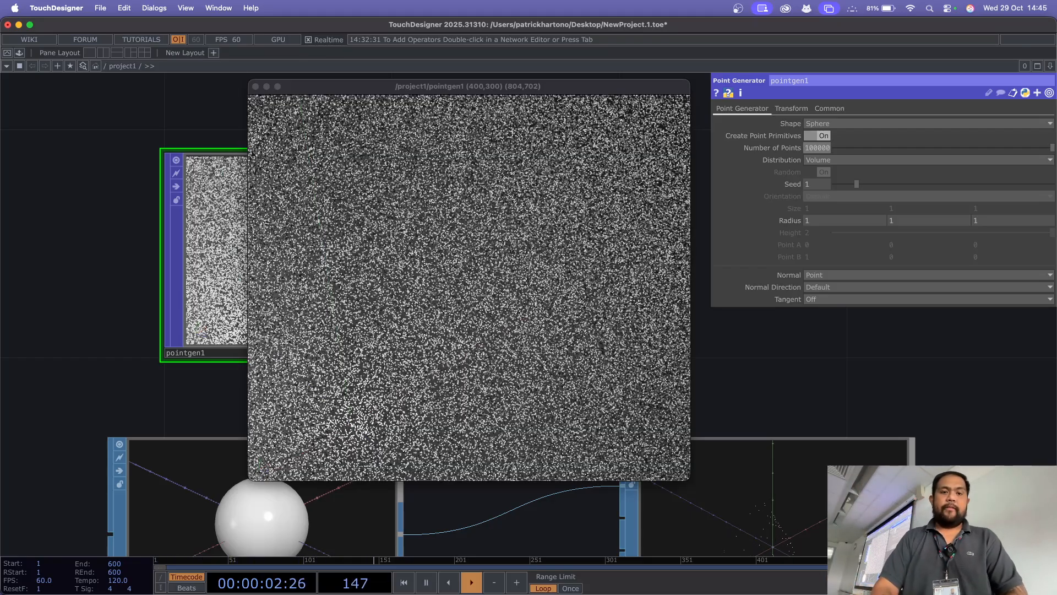
# Step: Close the floating viewer and delete the pointgen1, sphere1 and particle1 operators
pyautogui.click(254, 86)
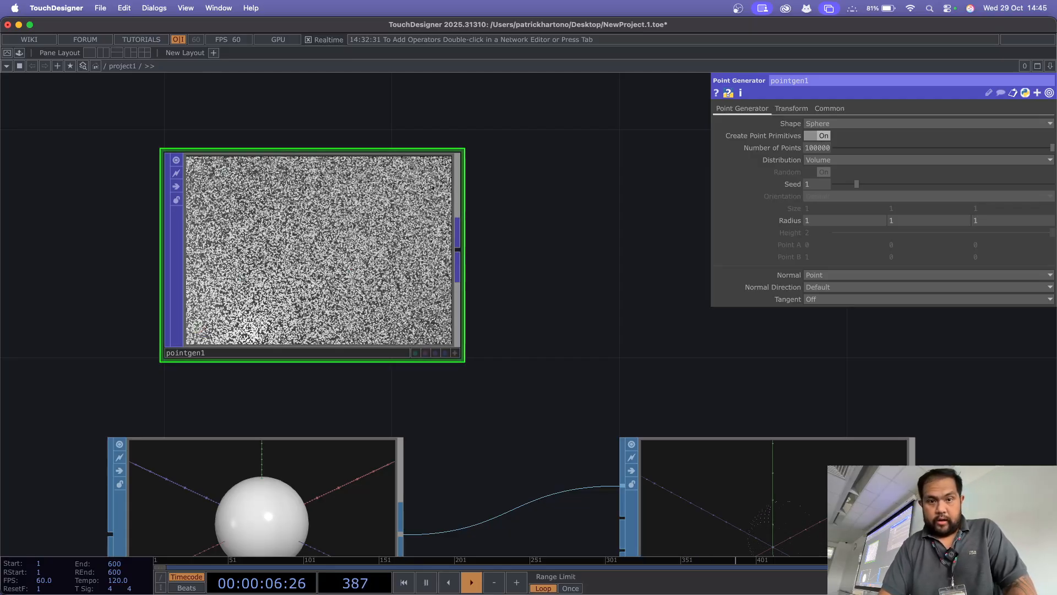
pyautogui.press('Delete')
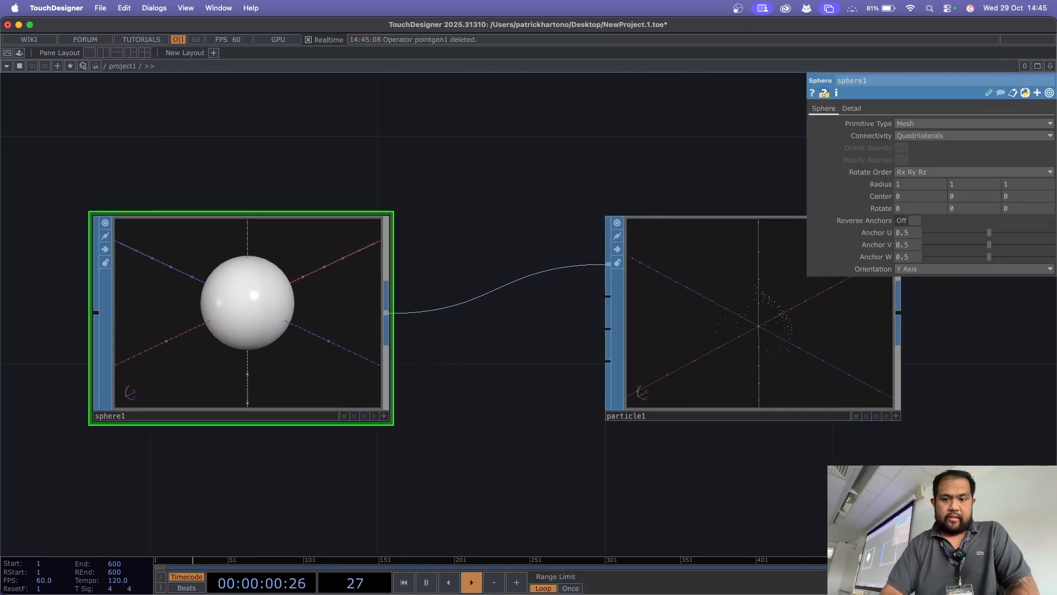
pyautogui.press('Delete')
pyautogui.press('Delete')
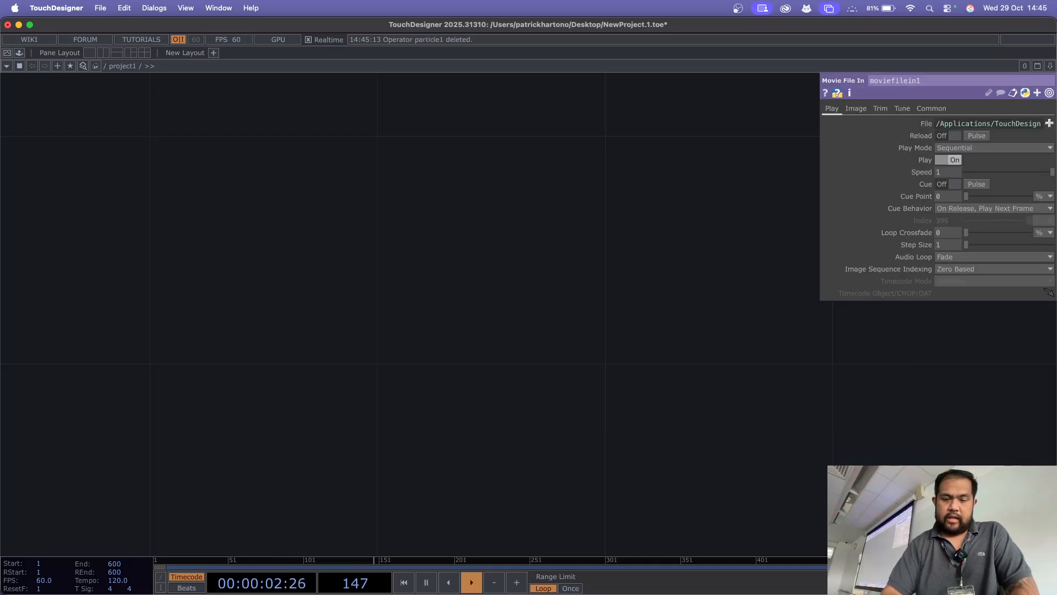
# Step: Add a Sphere SOP to the network, placed in the empty area above displace1
pyautogui.moveTo(385, 374); pyautogui.dragTo(467, 500)
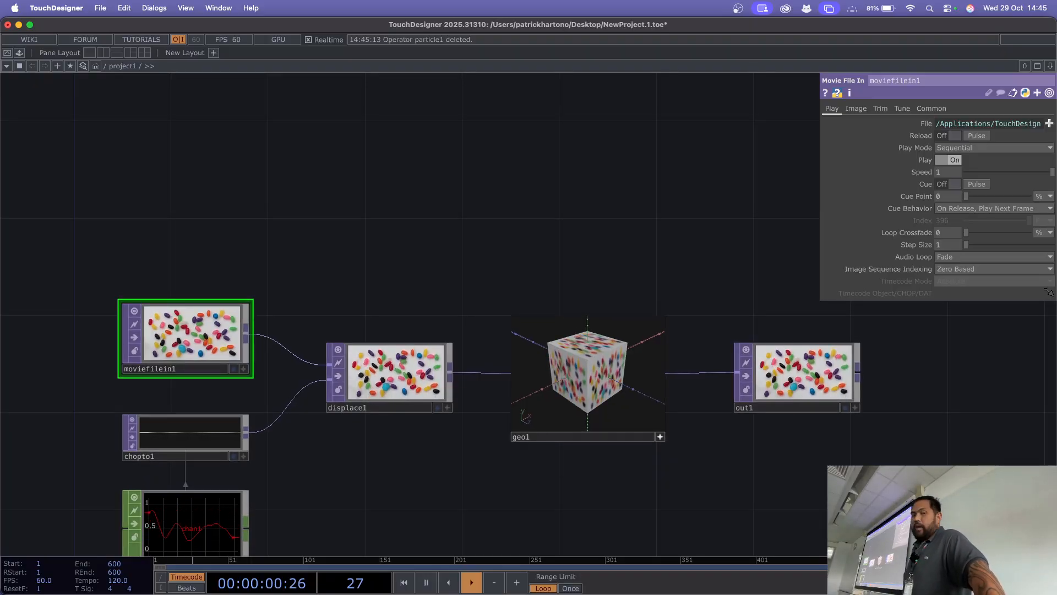
pyautogui.press('Tab')
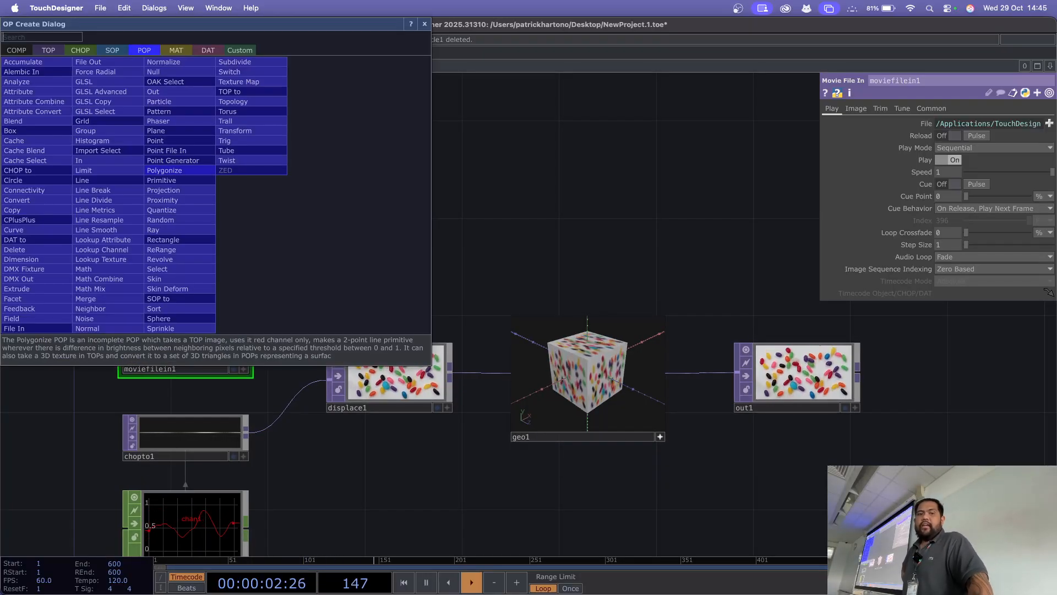
pyautogui.moveTo(215, 24); pyautogui.dragTo(611, 181)
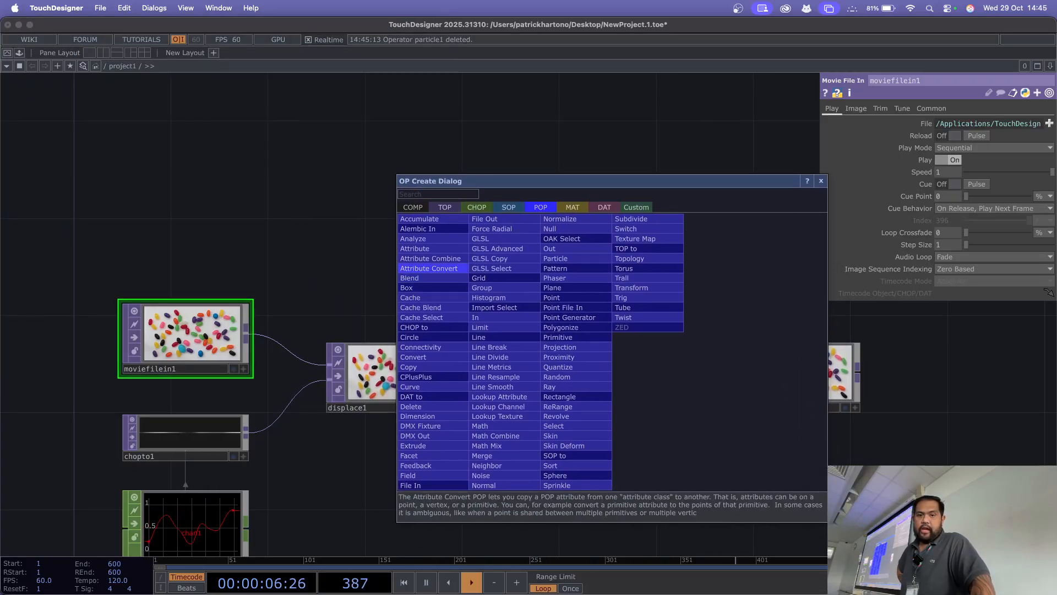
pyautogui.click(509, 207)
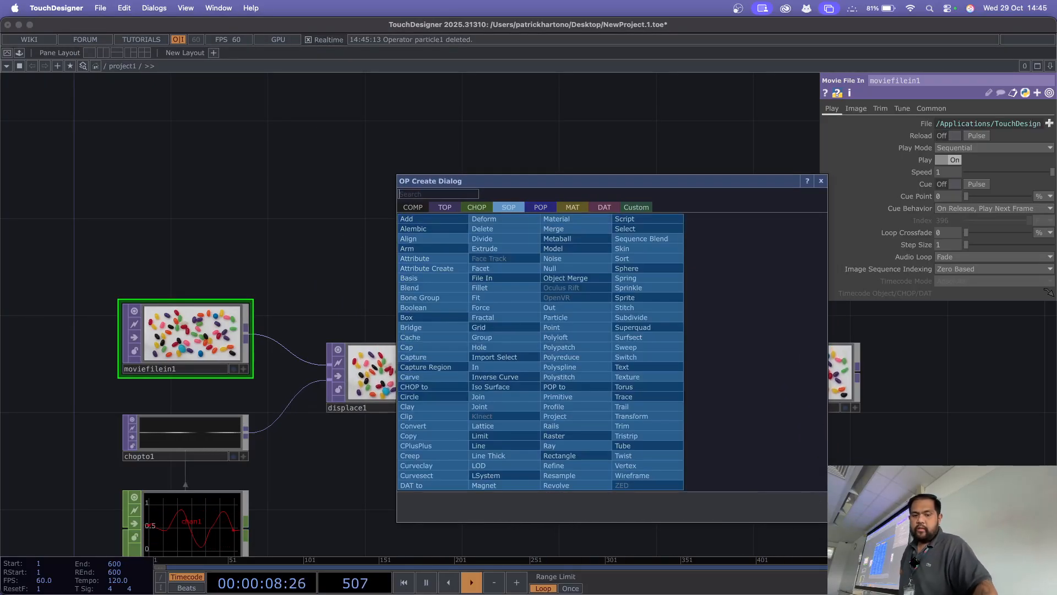
pyautogui.click(625, 268)
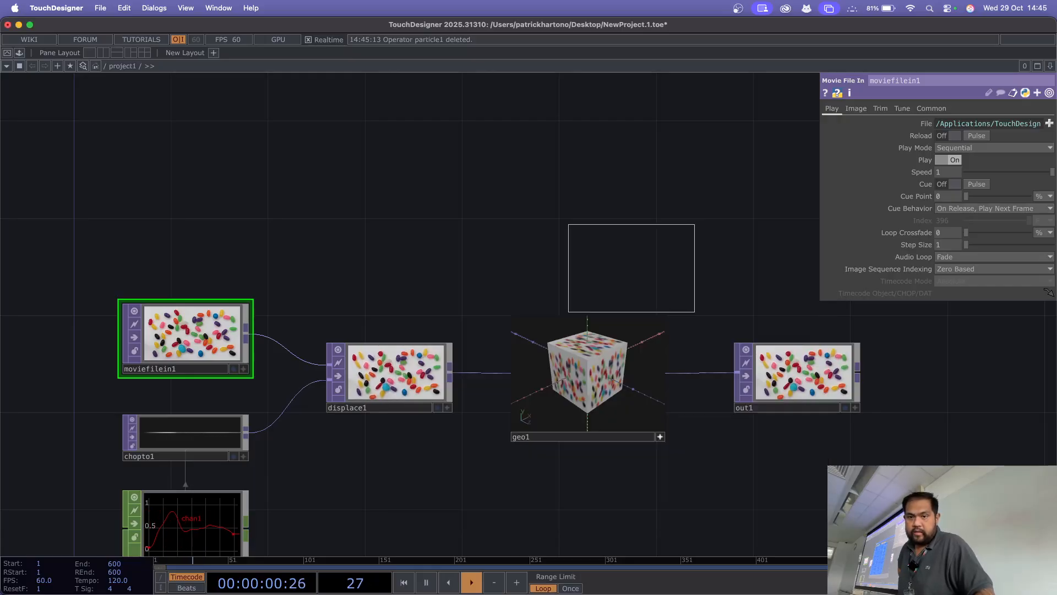
pyautogui.click(404, 198)
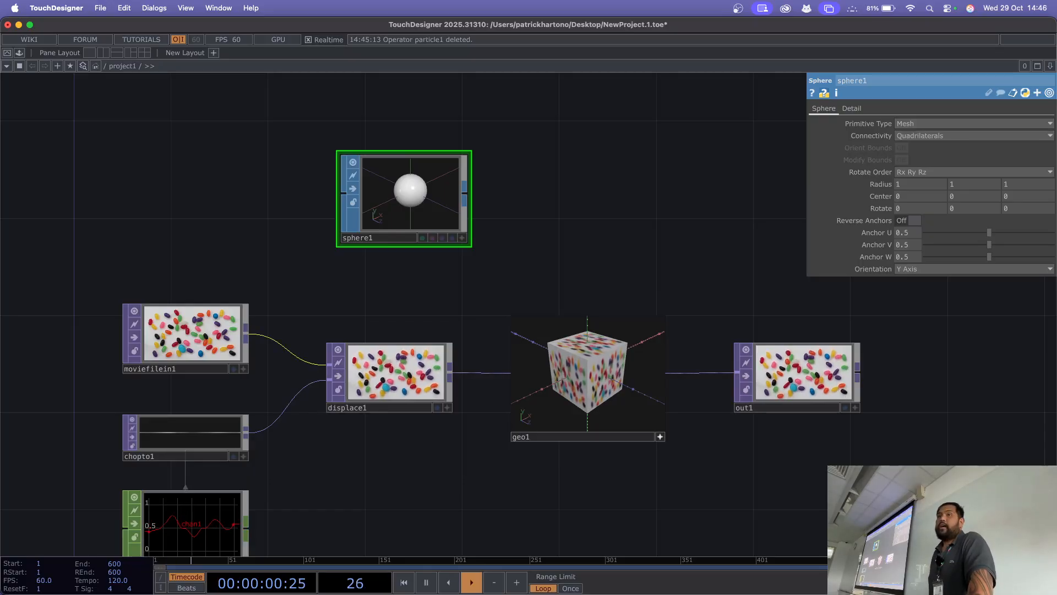
# Step: Try to run a wire from the output of moviefilein1 towards sphere1
pyautogui.scroll(1, 242, 253)
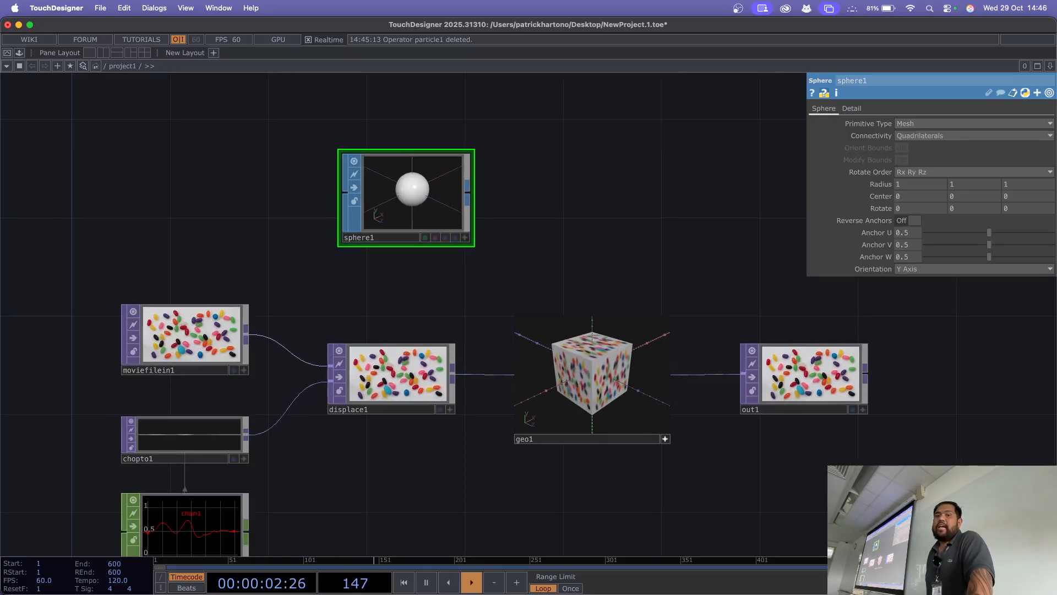
pyautogui.scroll(3, 231, 260)
pyautogui.moveTo(232, 260); pyautogui.dragTo(271, 293)
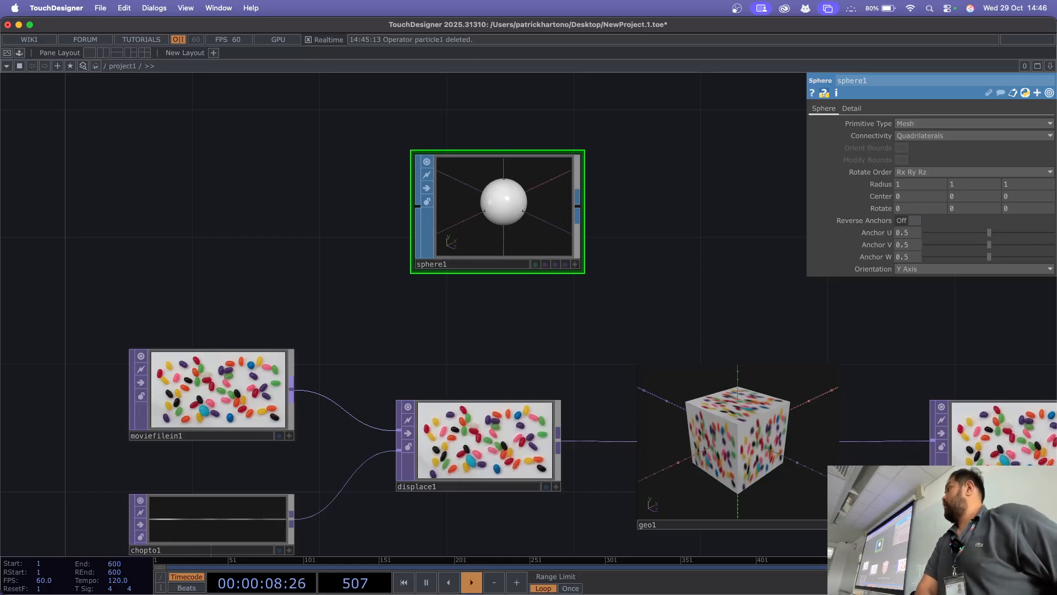
pyautogui.moveTo(291, 385); pyautogui.dragTo(337, 211)
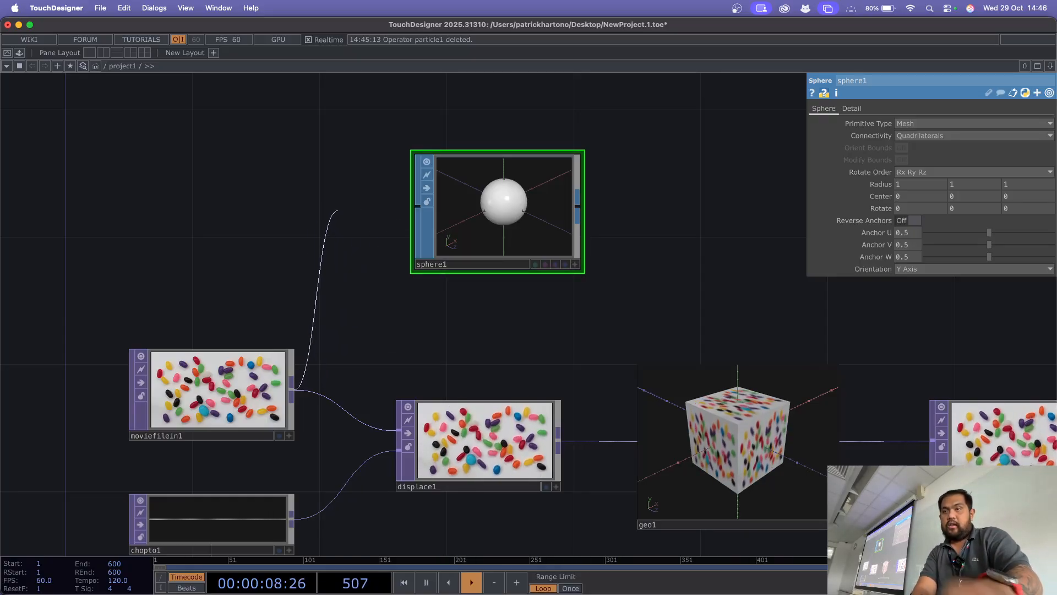
pyautogui.moveTo(337, 211); pyautogui.dragTo(306, 213)
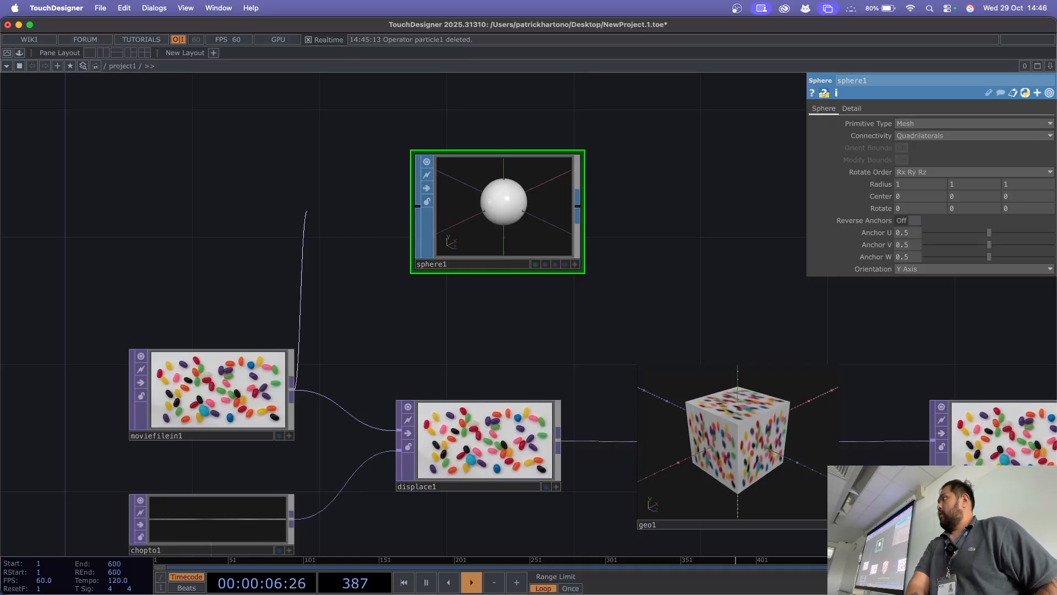
pyautogui.moveTo(306, 214); pyautogui.dragTo(306, 215)
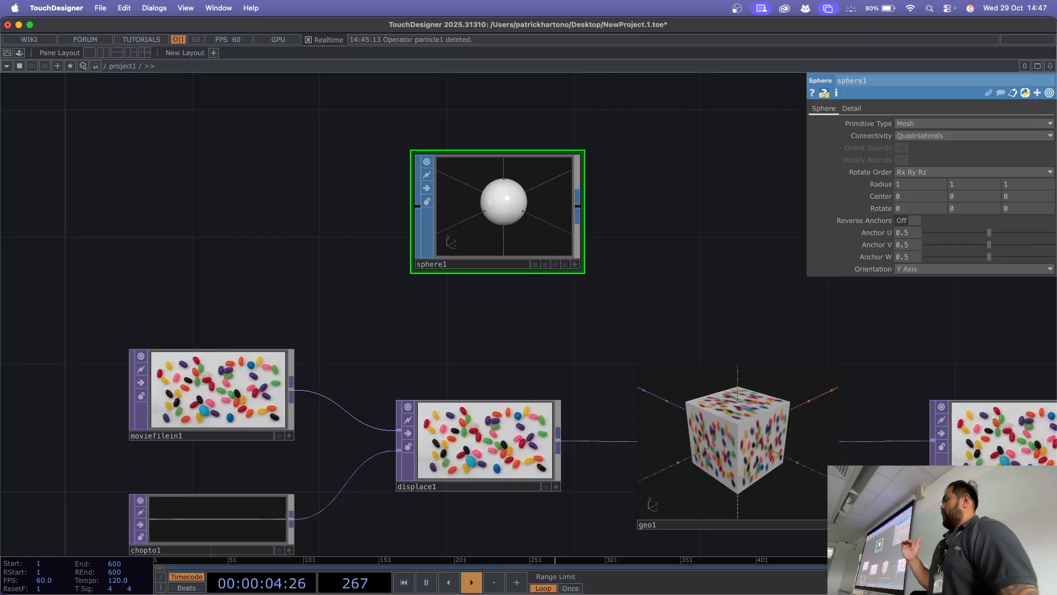
# Step: Add a SOP to CHOP fed by sphere1 and place it above the sphere operator
pyautogui.moveTo(551, 308); pyautogui.dragTo(438, 363)
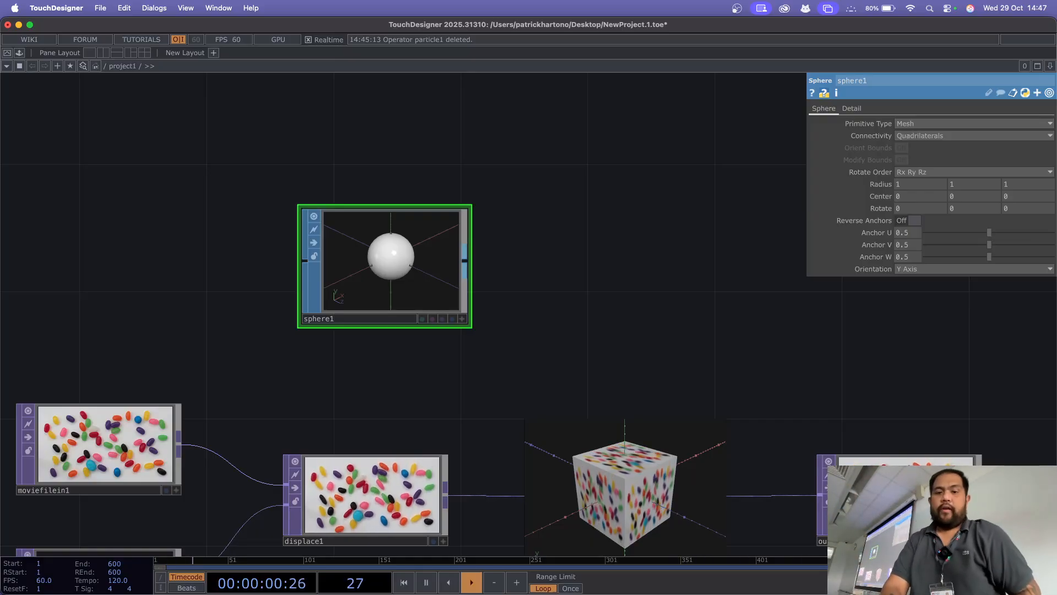
pyautogui.scroll(1, 553, 291)
pyautogui.scroll(5, 555, 296)
pyautogui.moveTo(556, 296); pyautogui.dragTo(594, 432)
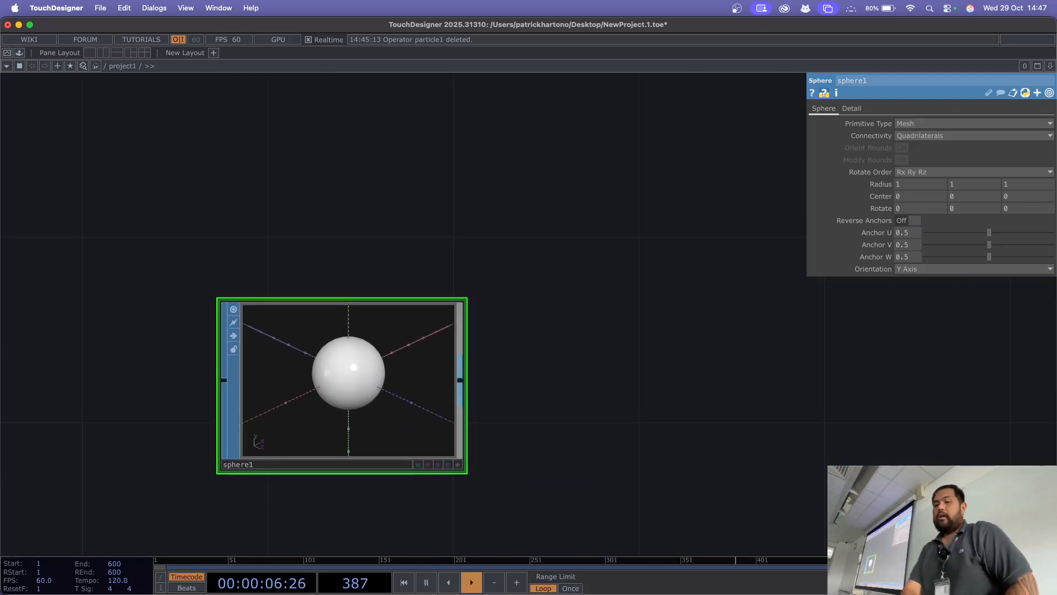
pyautogui.press('Tab')
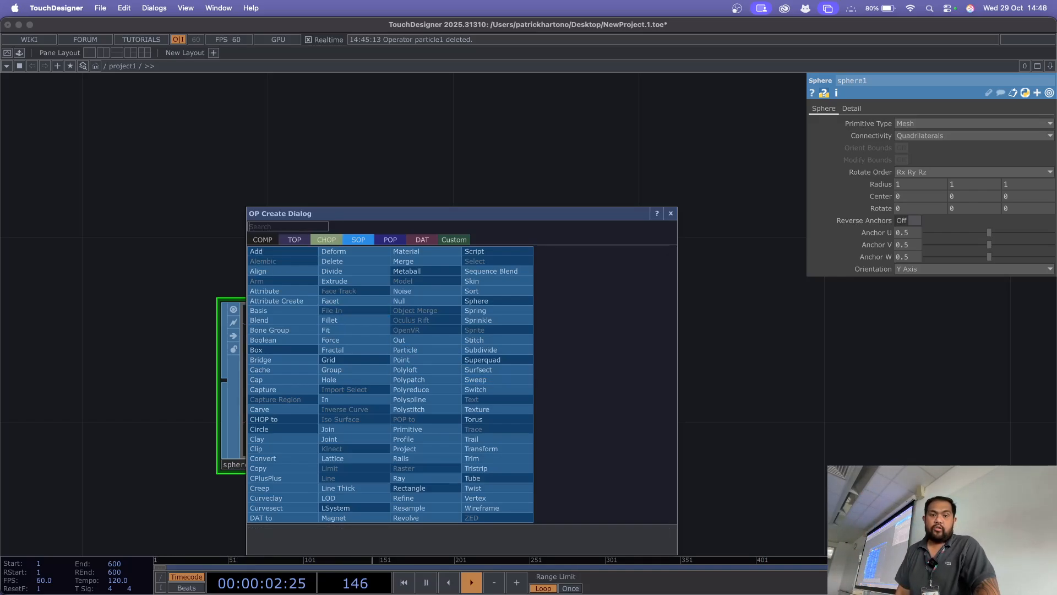
pyautogui.click(326, 240)
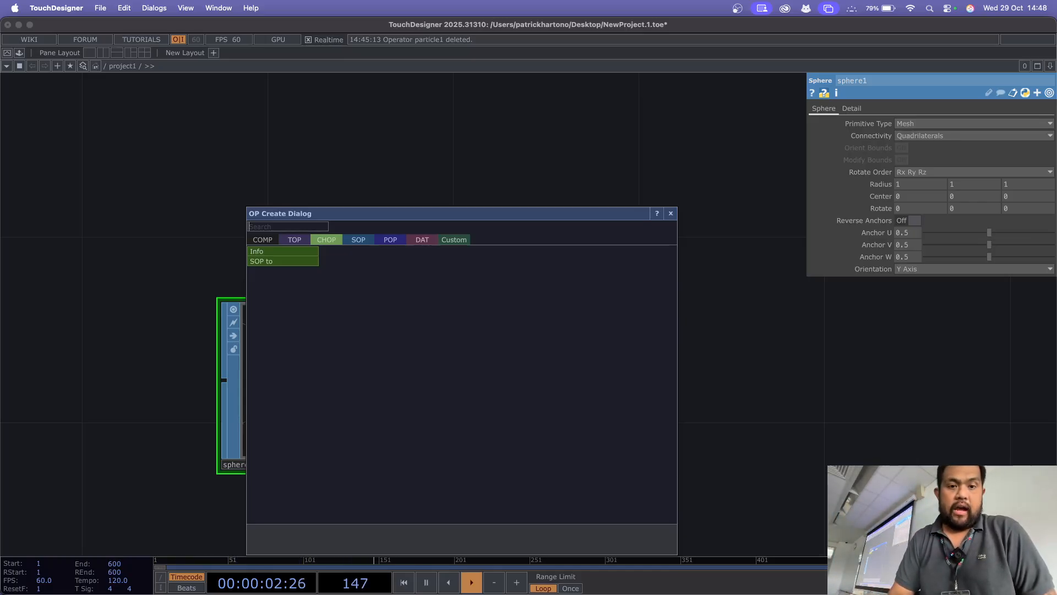
pyautogui.press('Return')
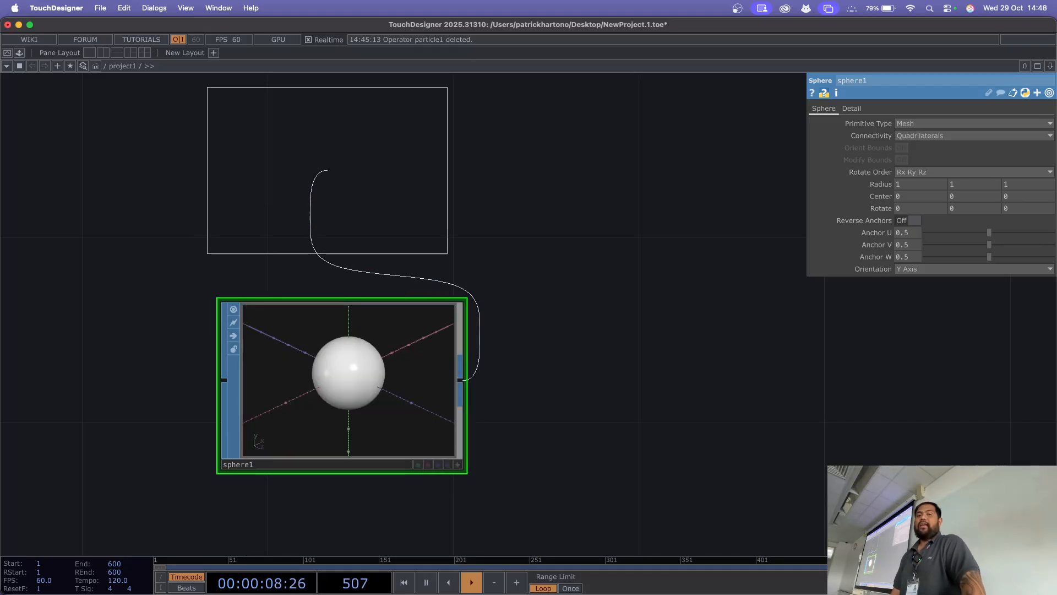
pyautogui.click(327, 170)
pyautogui.moveTo(528, 264); pyautogui.dragTo(575, 307)
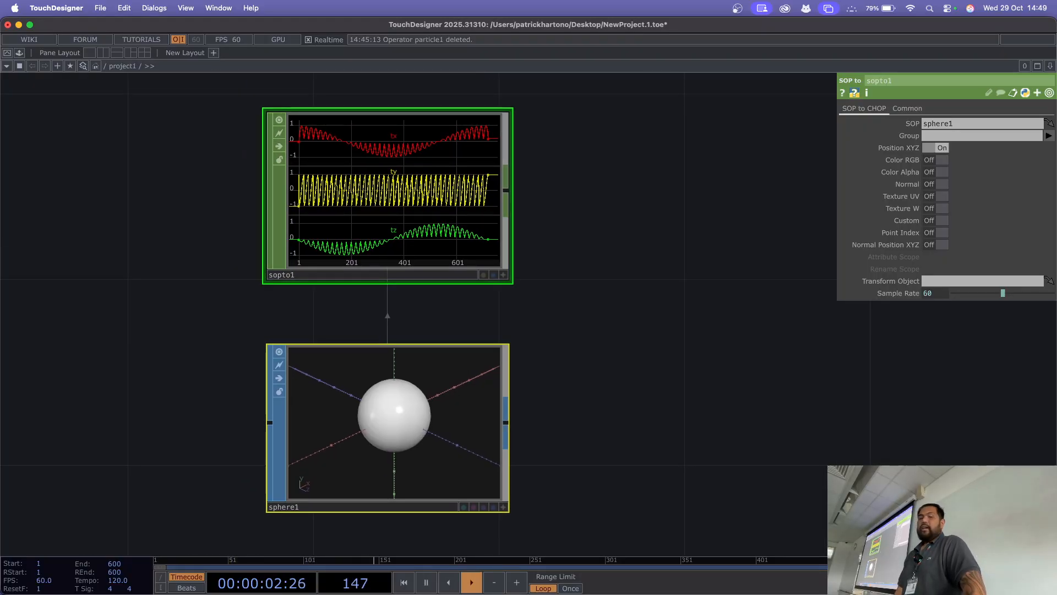
# Step: Examine the tx, ty and tz position channels of sopto1 and its link to sphere1
pyautogui.scroll(5, 162, 278)
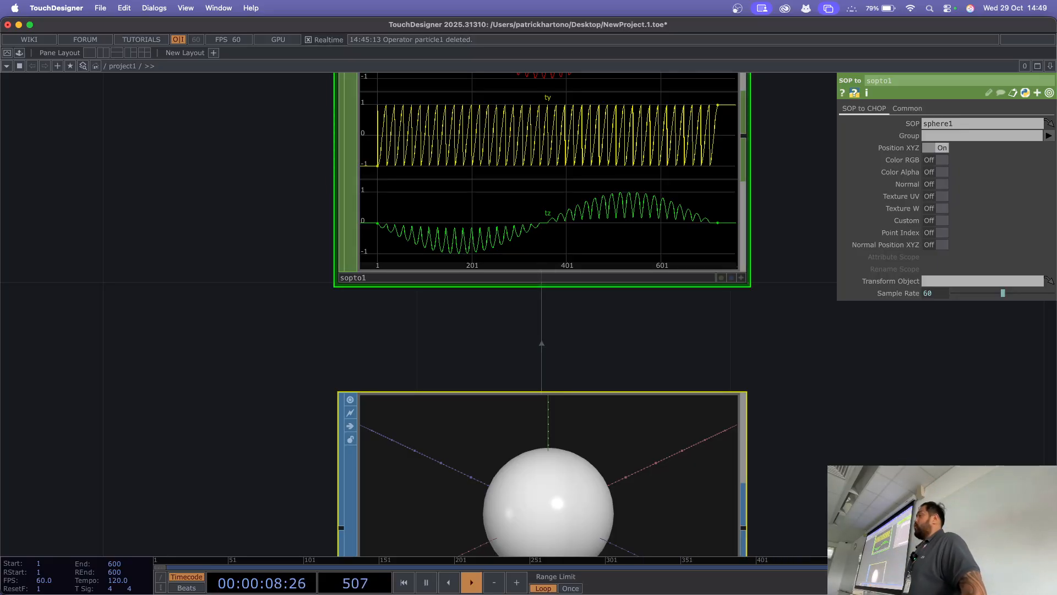
pyautogui.moveTo(215, 157); pyautogui.dragTo(207, 248)
pyautogui.scroll(1, 207, 248)
pyautogui.scroll(3, 203, 286)
pyautogui.moveTo(203, 286); pyautogui.dragTo(90, 370)
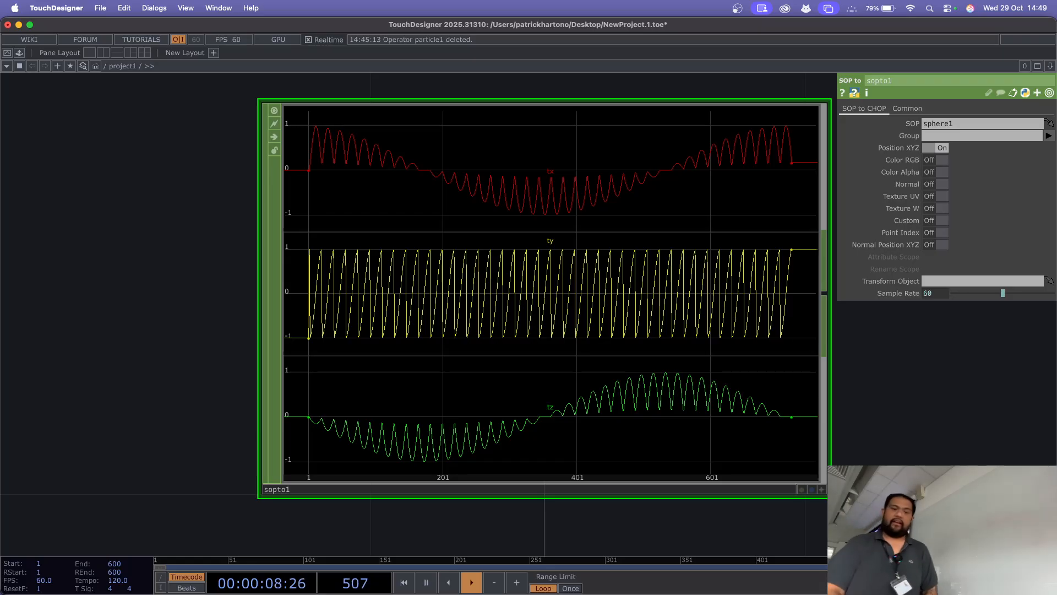
pyautogui.scroll(-5, 133, 281)
pyautogui.moveTo(133, 281); pyautogui.dragTo(233, 189)
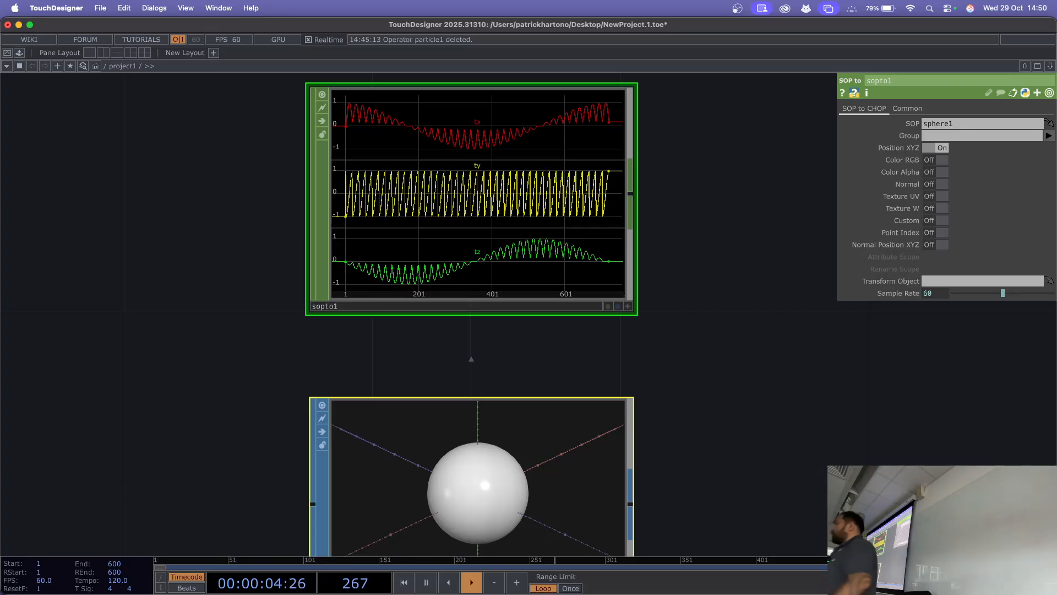
pyautogui.moveTo(795, 242); pyautogui.dragTo(654, 117)
pyautogui.scroll(-3, 579, 266)
pyautogui.scroll(-1, 579, 266)
pyautogui.click(542, 168)
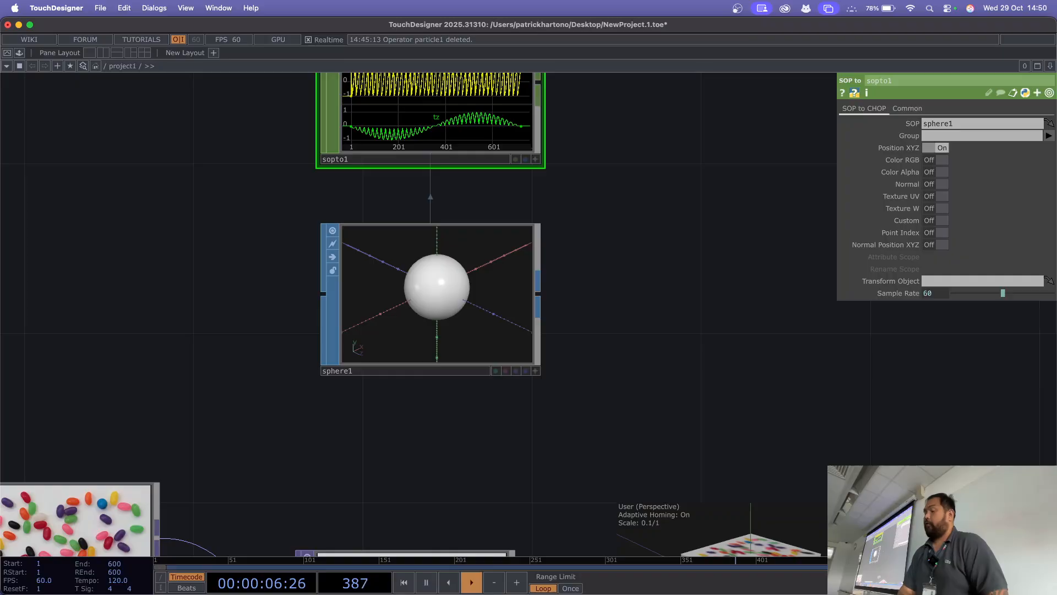
pyautogui.moveTo(655, 117); pyautogui.dragTo(589, 193)
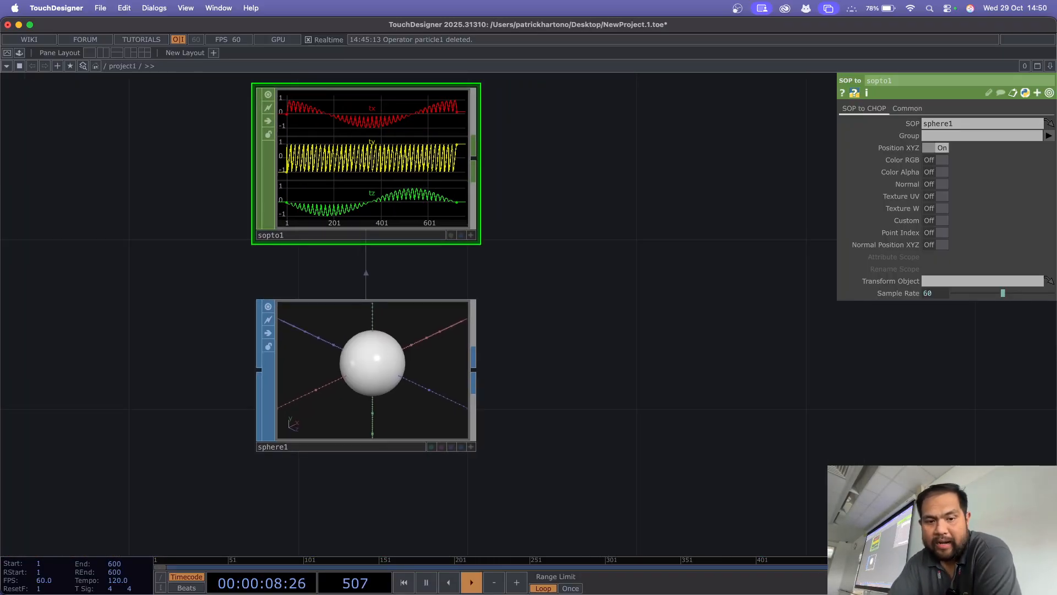
# Step: Select sphere1 and set its first radius value to 0.1
pyautogui.click(366, 375)
pyautogui.moveTo(573, 308); pyautogui.dragTo(656, 325)
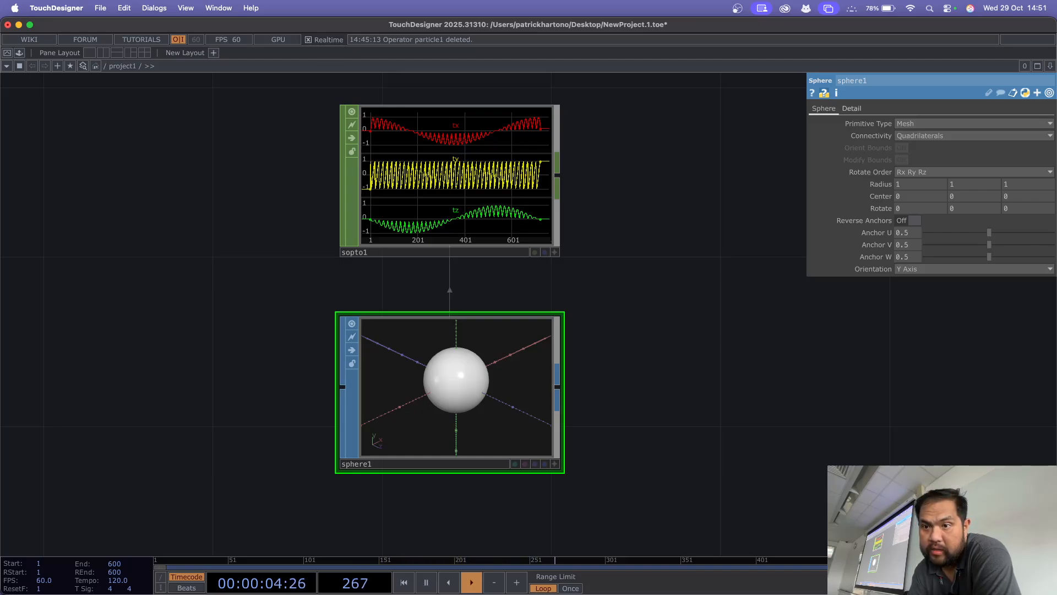
pyautogui.click(851, 109)
pyautogui.click(823, 109)
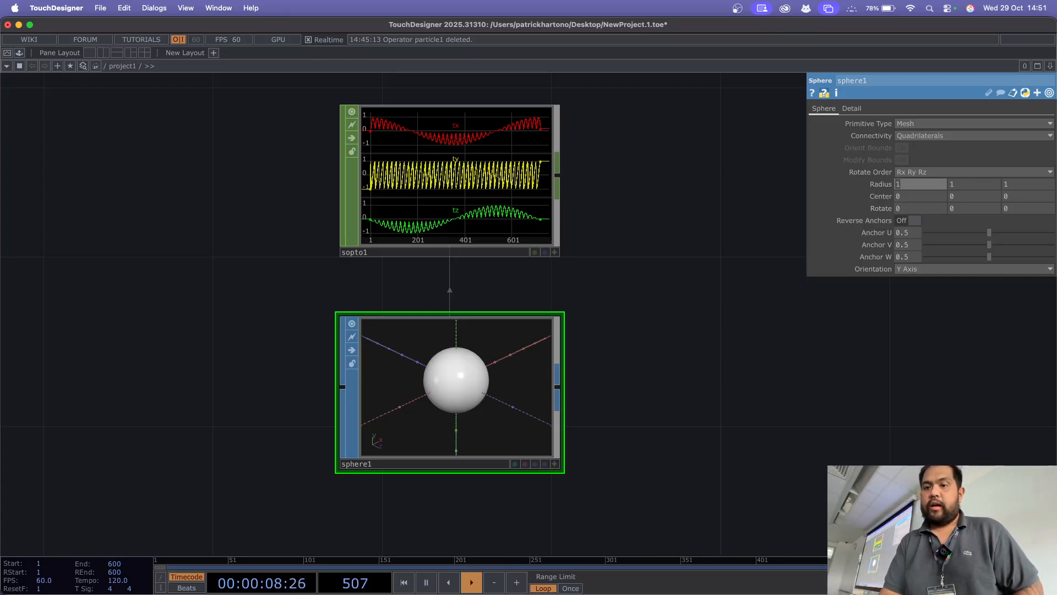
pyautogui.write('0.1')
pyautogui.press('Return')
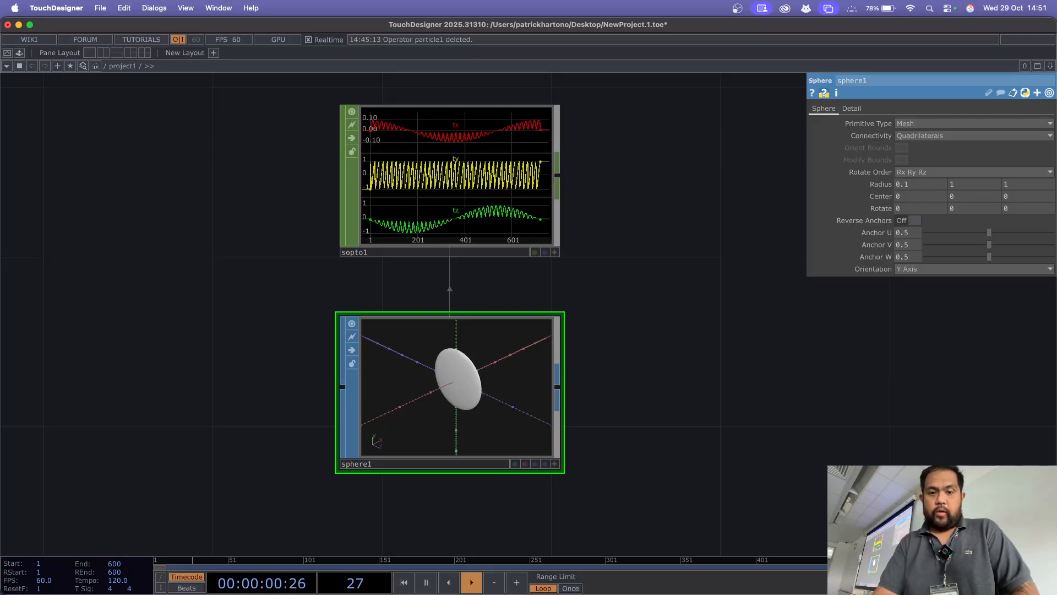
# Step: Set the sphere's second radius value to 2 and the third to 0.5, and show only non-default parameters
pyautogui.click(973, 185)
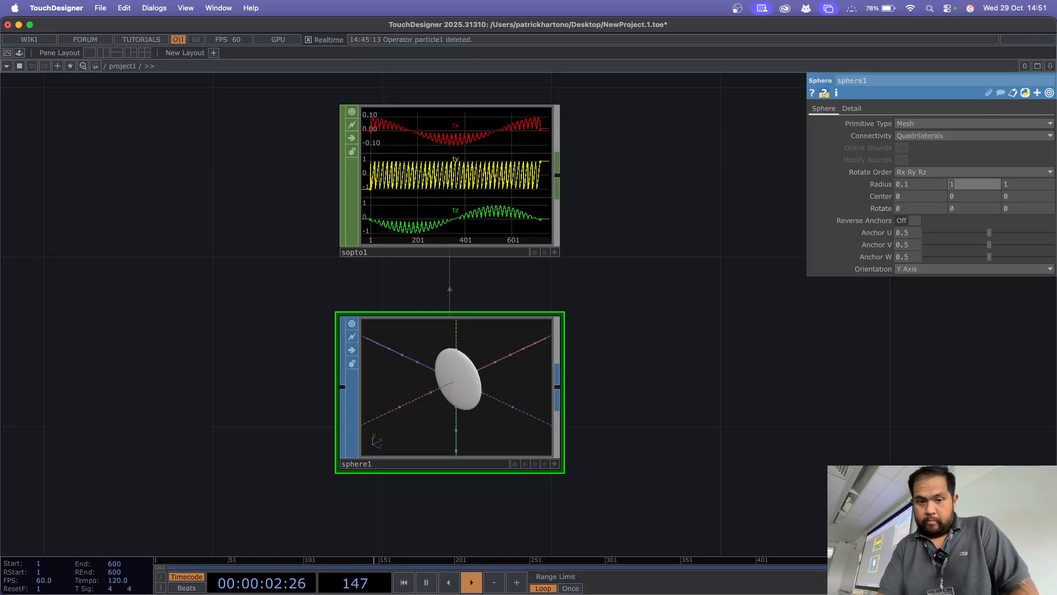
pyautogui.write('2')
pyautogui.press('Tab')
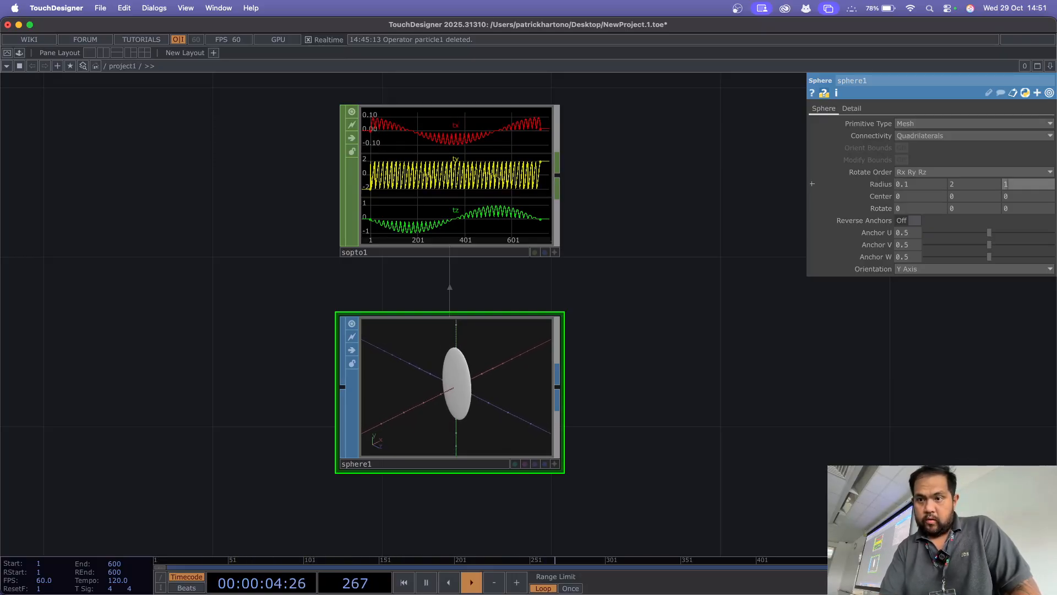
pyautogui.write('0.5')
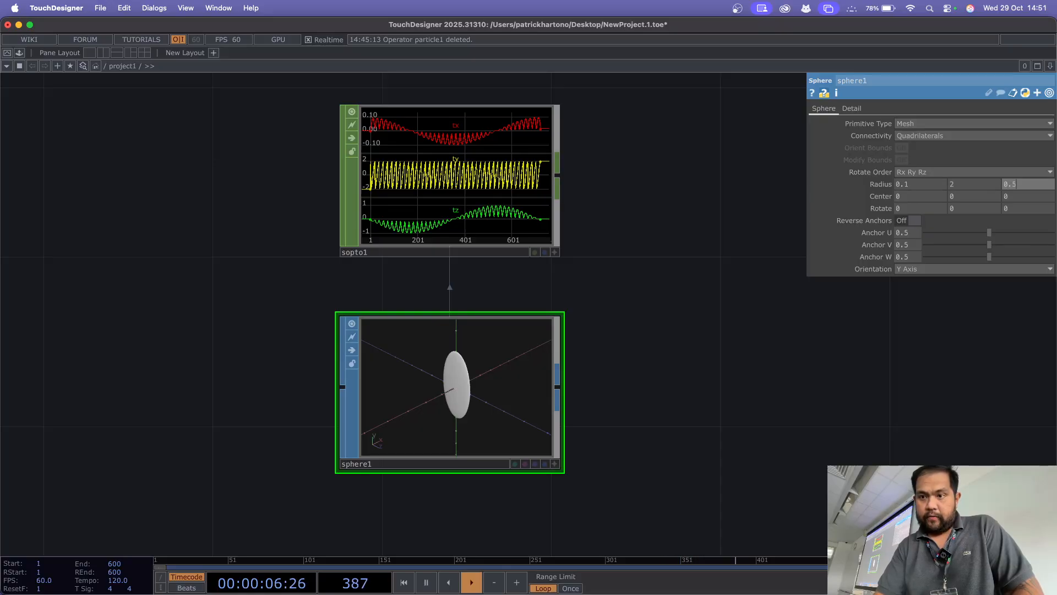
pyautogui.press('Return')
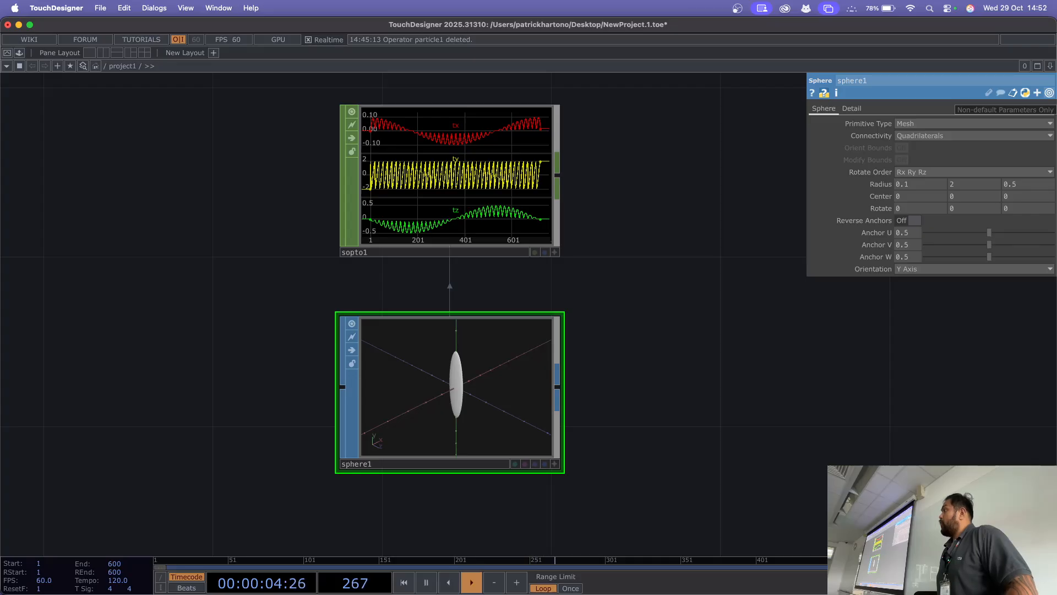
pyautogui.click(1050, 94)
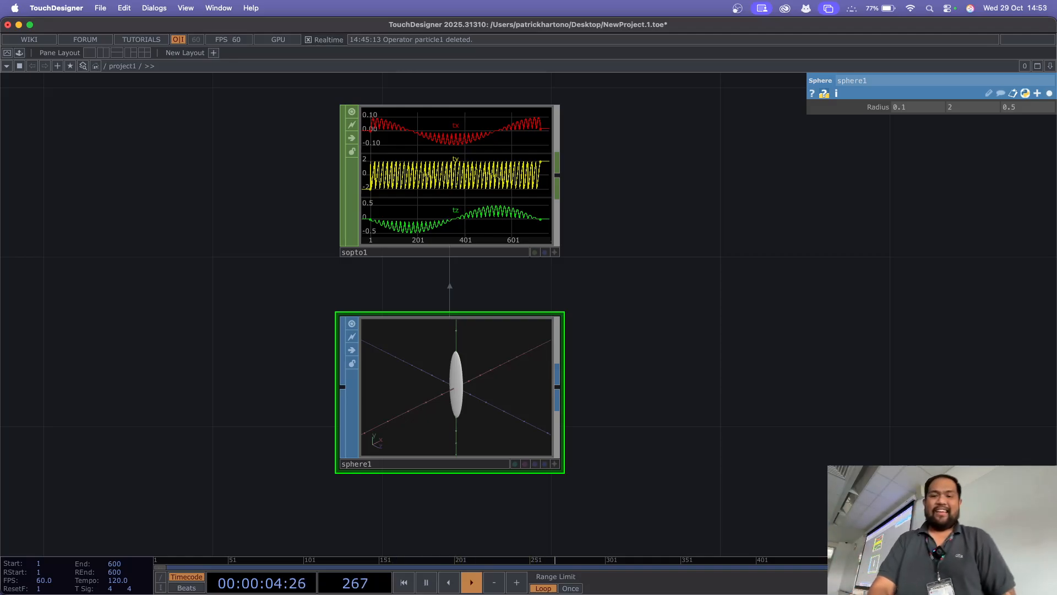
# Step: Delete all operators in the project1 network, leaving it empty
pyautogui.moveTo(683, 330); pyautogui.dragTo(617, 346)
pyautogui.press('h')
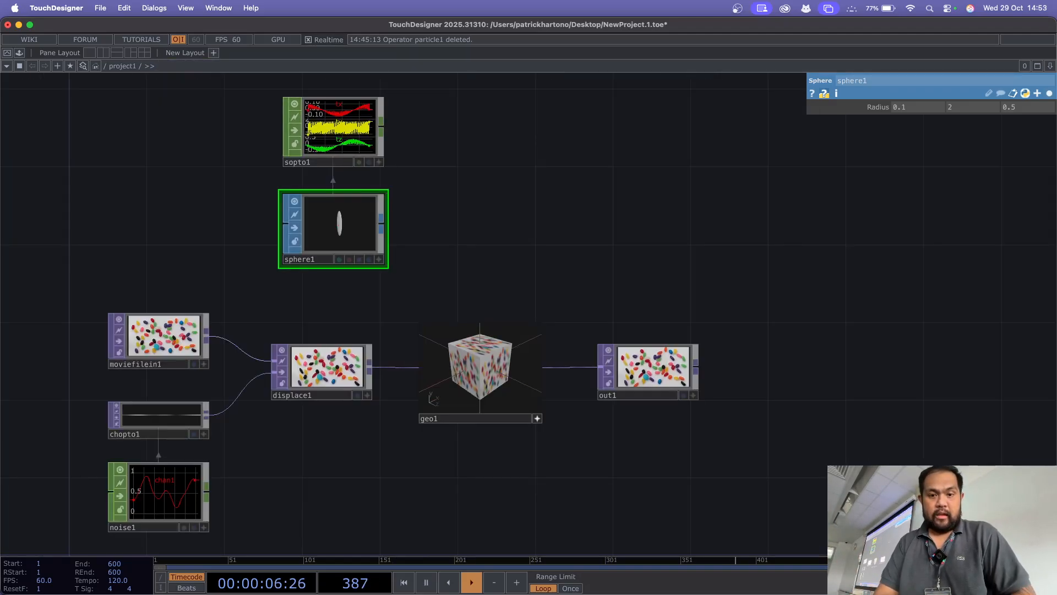
pyautogui.moveTo(550, 248); pyautogui.dragTo(593, 220)
pyautogui.press('super+a')
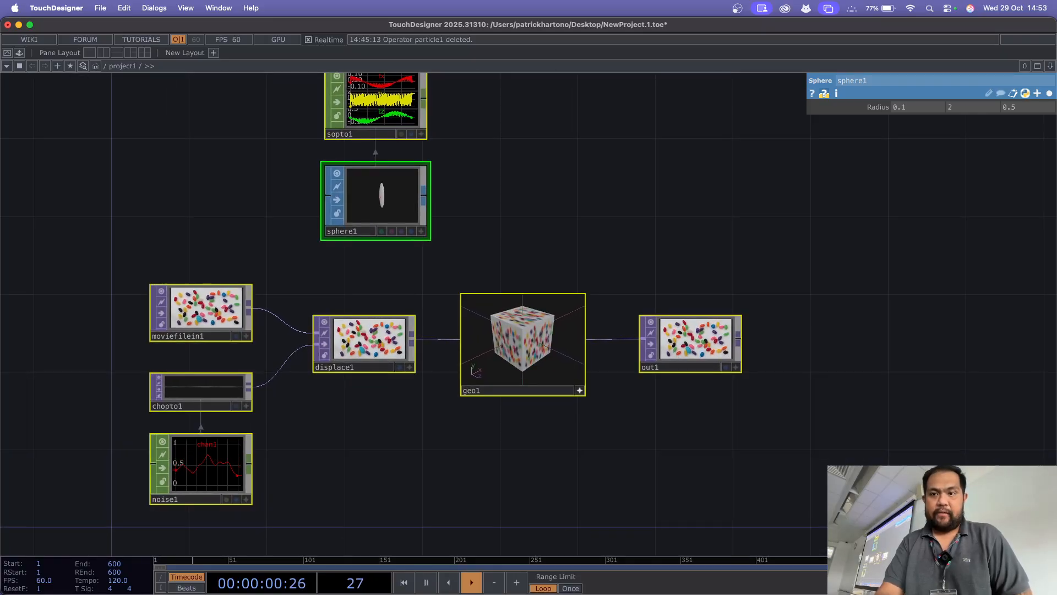
pyautogui.press('Delete')
pyautogui.press('h')
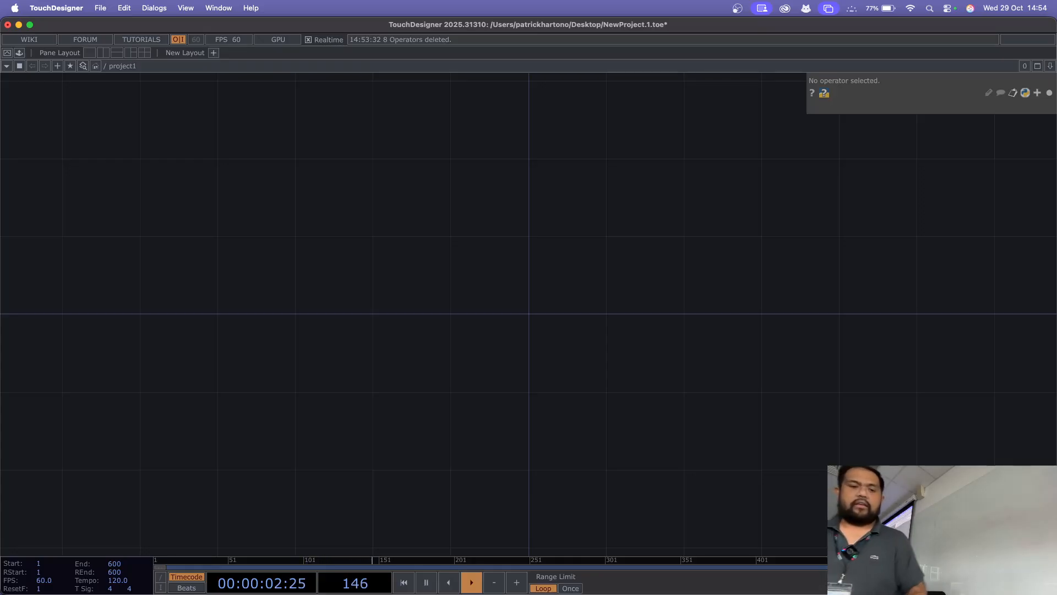
# Step: List the networks at the root level of the network path
pyautogui.press('XF86MonBrightnessUp')
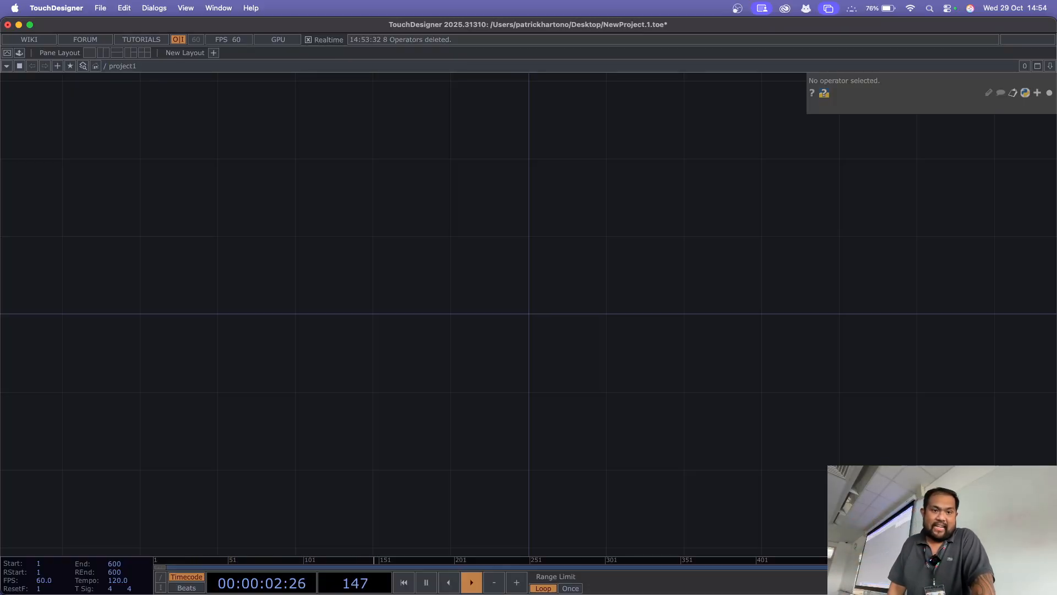
pyautogui.moveTo(105, 66)
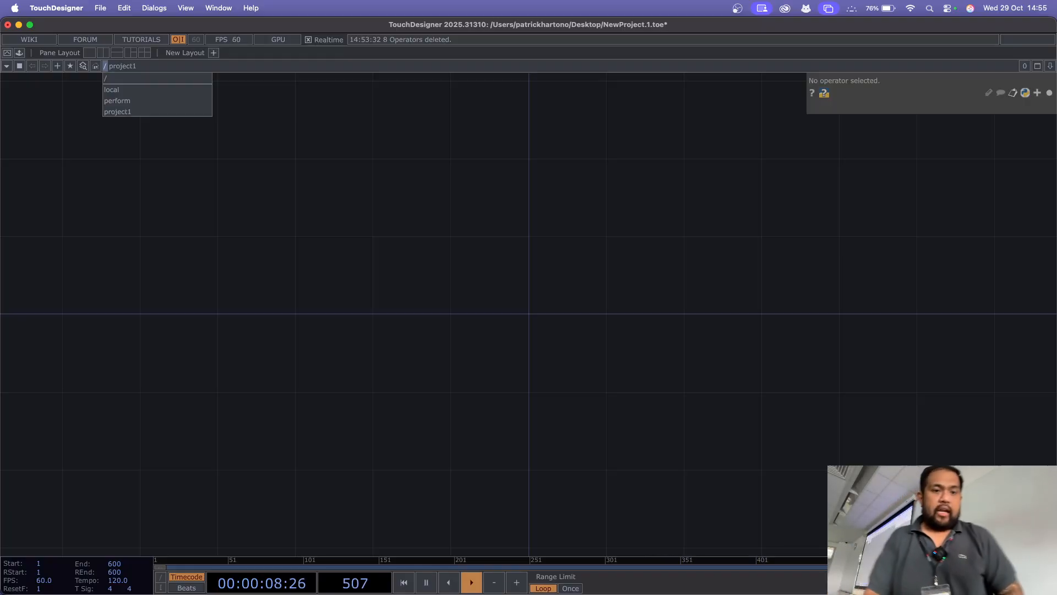
# Step: Look inside the local network and its midi component, and return to the project1 network
pyautogui.click(126, 89)
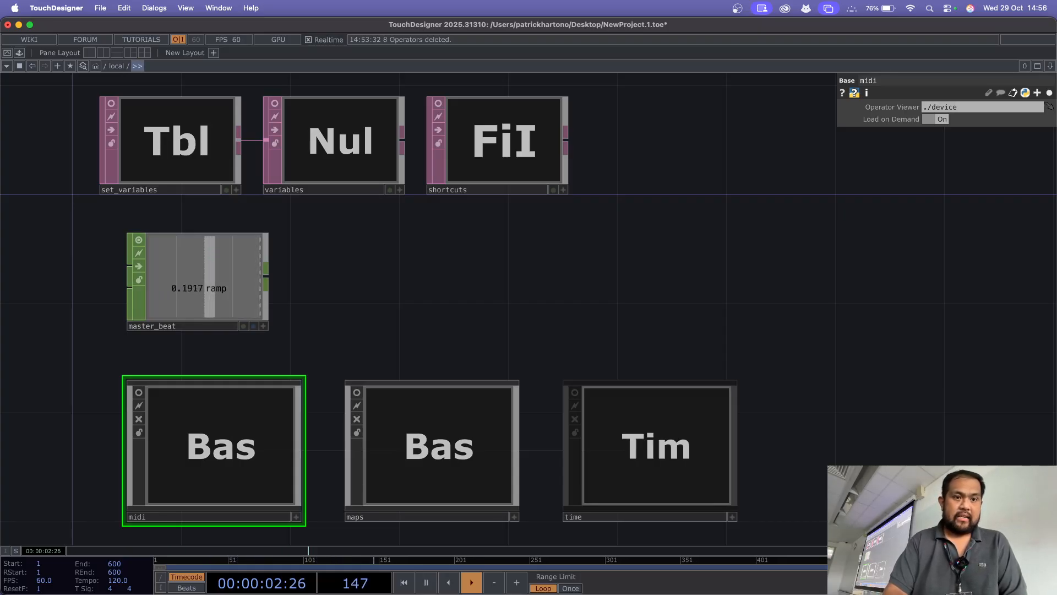
pyautogui.press('i')
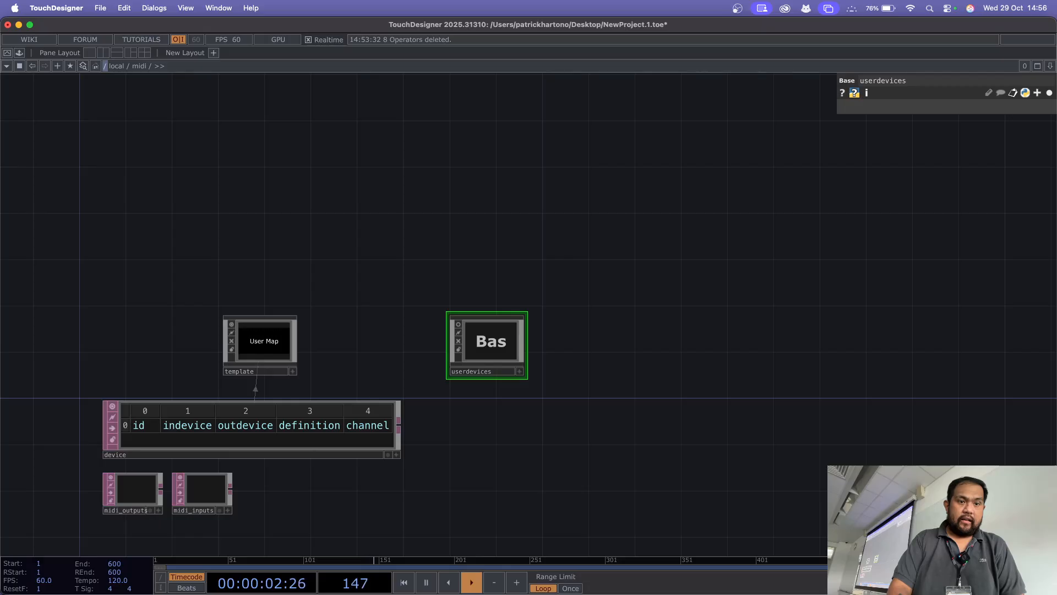
pyautogui.moveTo(105, 66)
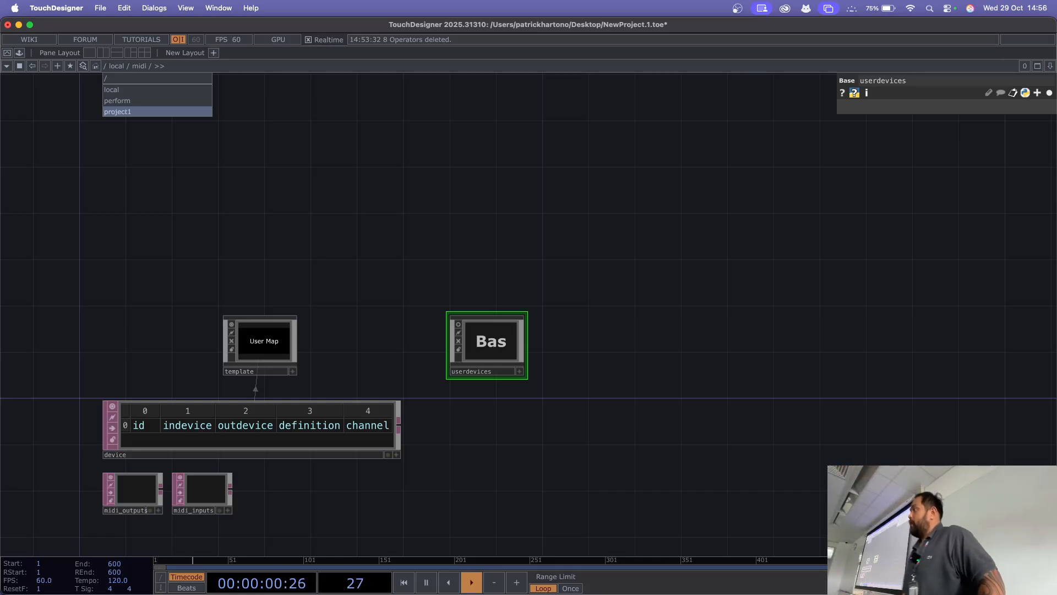
pyautogui.click(117, 111)
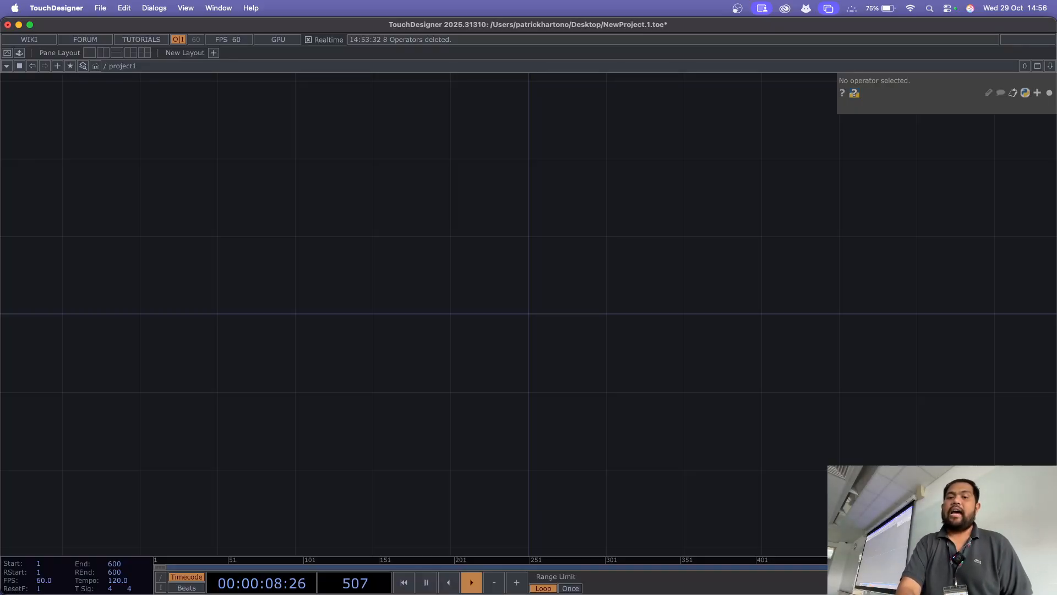
# Step: Go up to the root network to view the project1 container, and re-enter project1 with the view homed
pyautogui.scroll(-3, 410, 247)
pyautogui.scroll(-1, 411, 242)
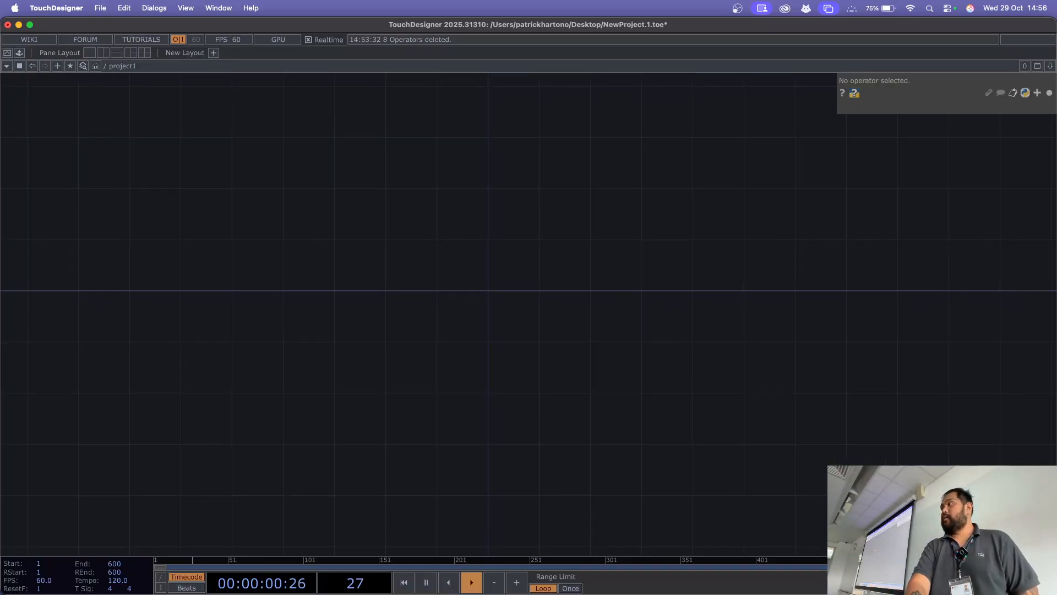
pyautogui.scroll(-5, 411, 243)
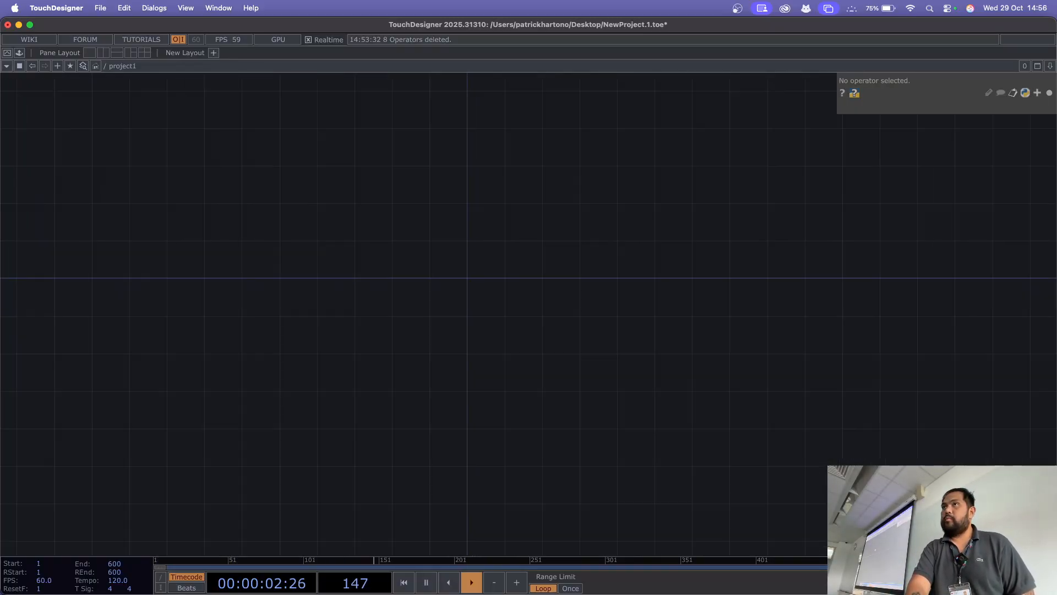
pyautogui.scroll(-1, 411, 242)
pyautogui.moveTo(411, 408); pyautogui.dragTo(601, 425)
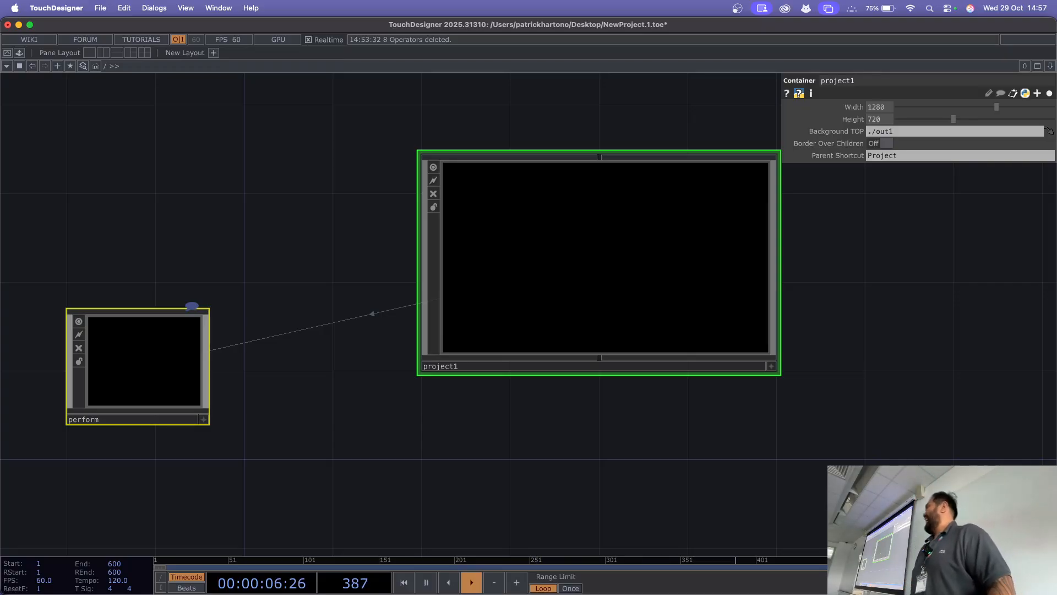
pyautogui.press('i')
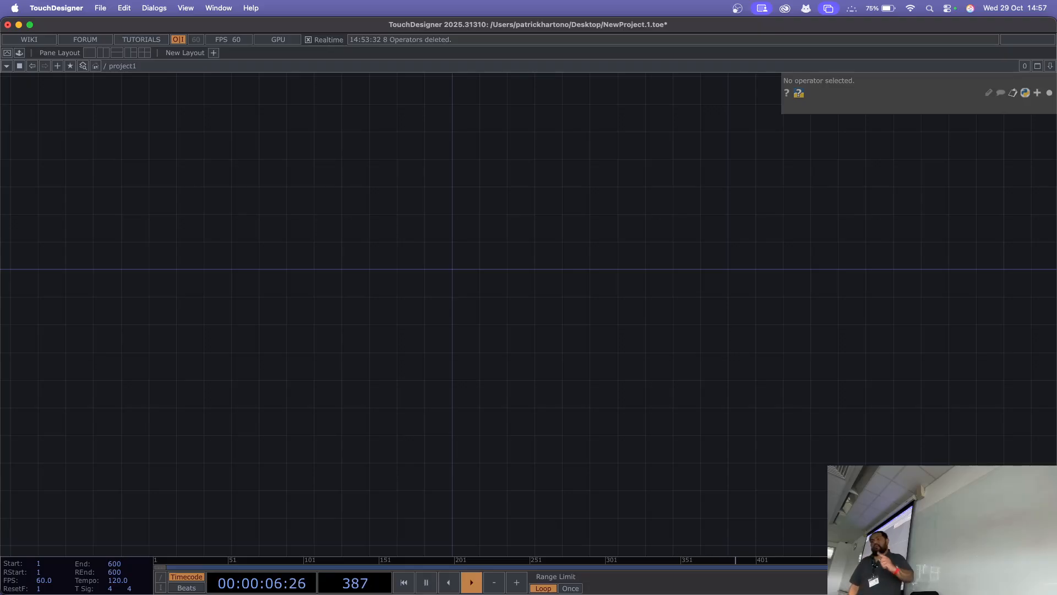
pyautogui.press('h')
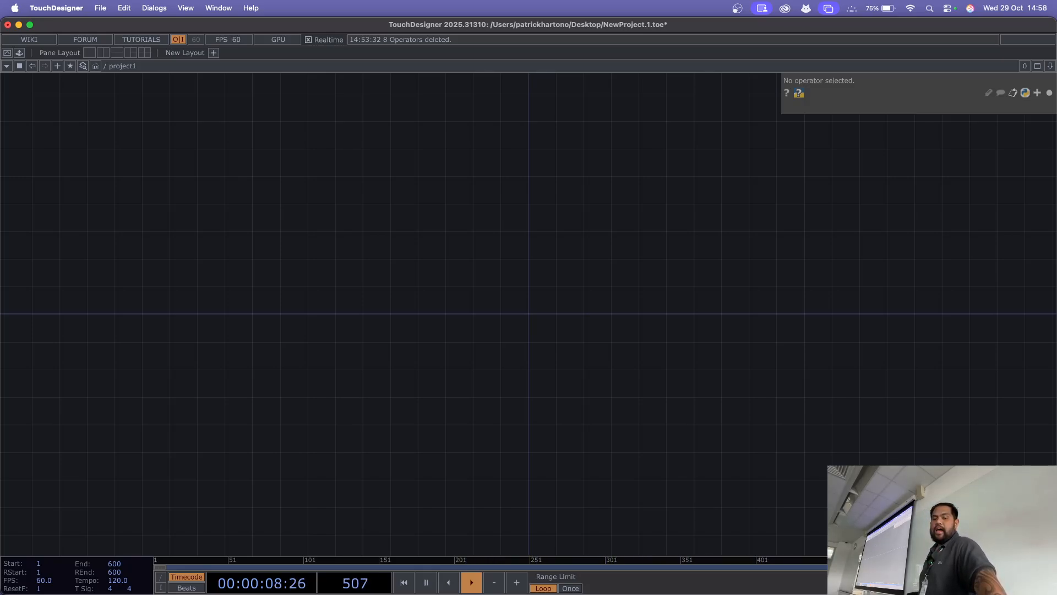
# Step: Place a Sphere SOP in the empty project1 network
pyautogui.press('Tab')
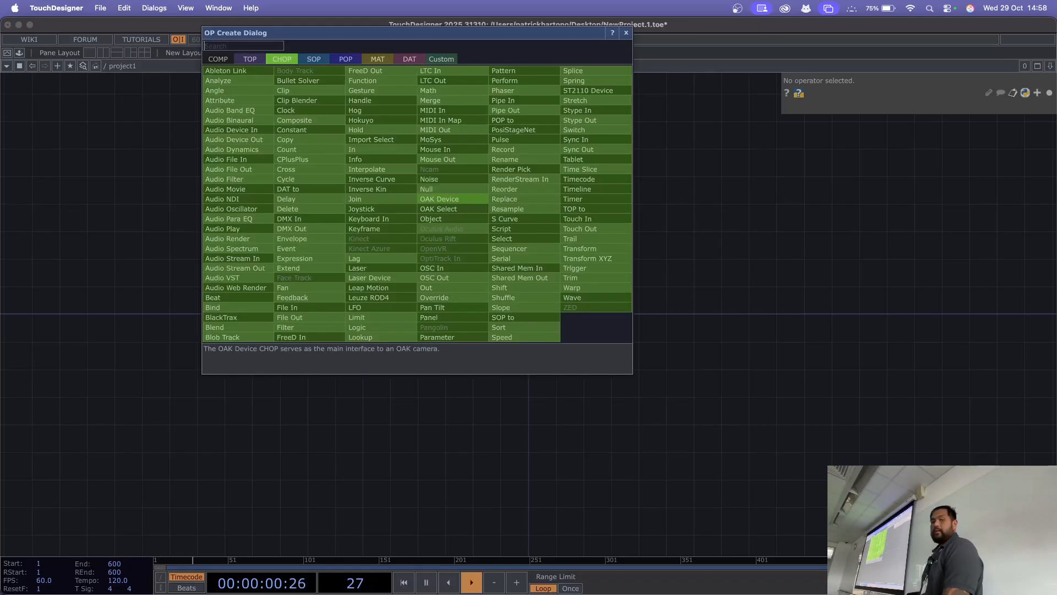
pyautogui.press('Tab')
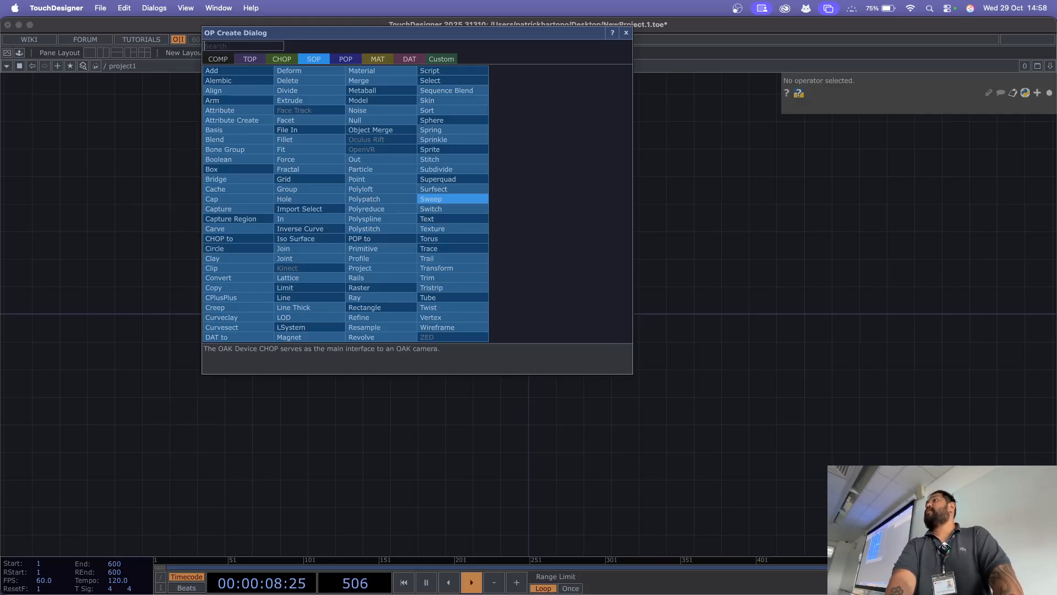
pyautogui.write('sp')
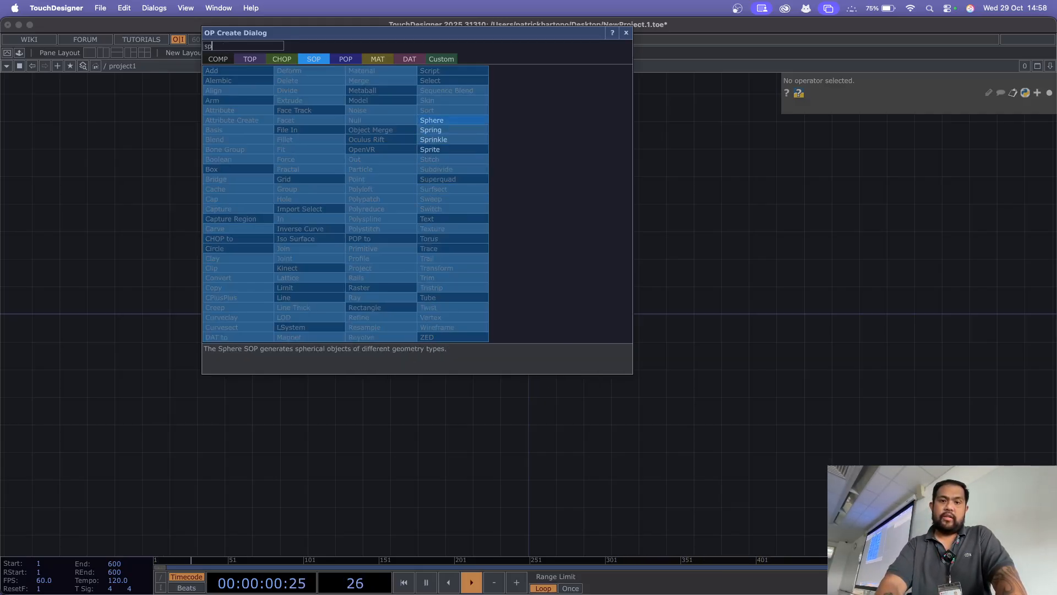
pyautogui.press('Return')
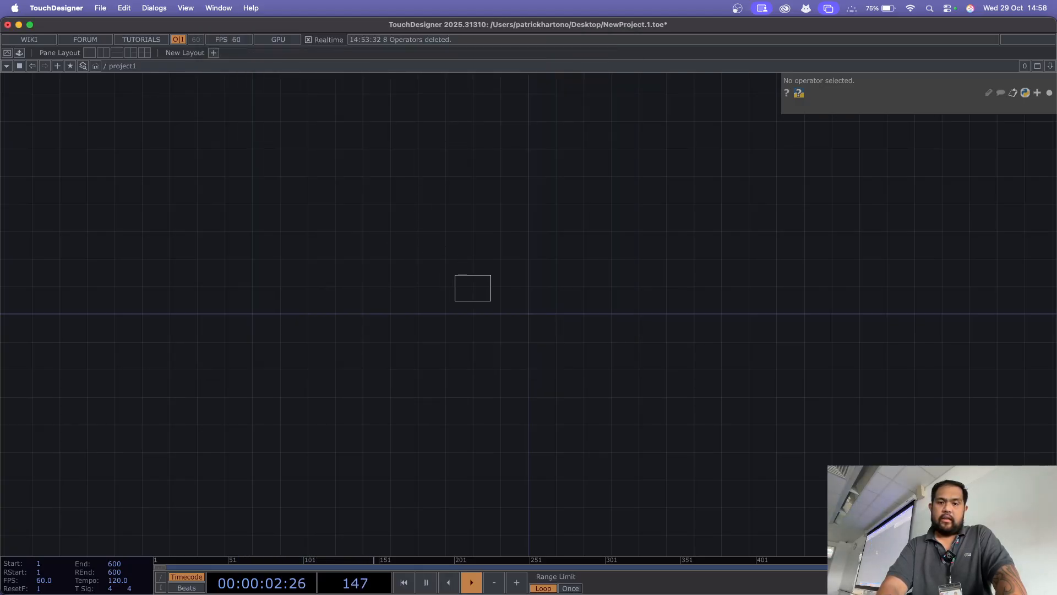
pyautogui.click(470, 288)
pyautogui.scroll(10, 524, 342)
pyautogui.moveTo(524, 342); pyautogui.dragTo(465, 433)
pyautogui.scroll(2, 440, 314)
pyautogui.scroll(-5, 612, 376)
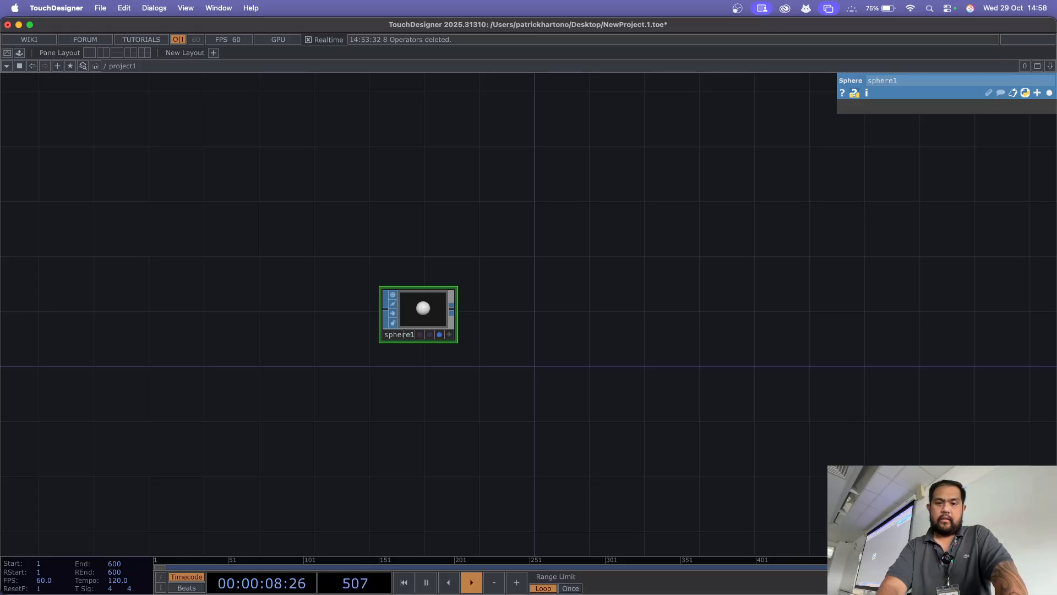
pyautogui.scroll(9, 464, 339)
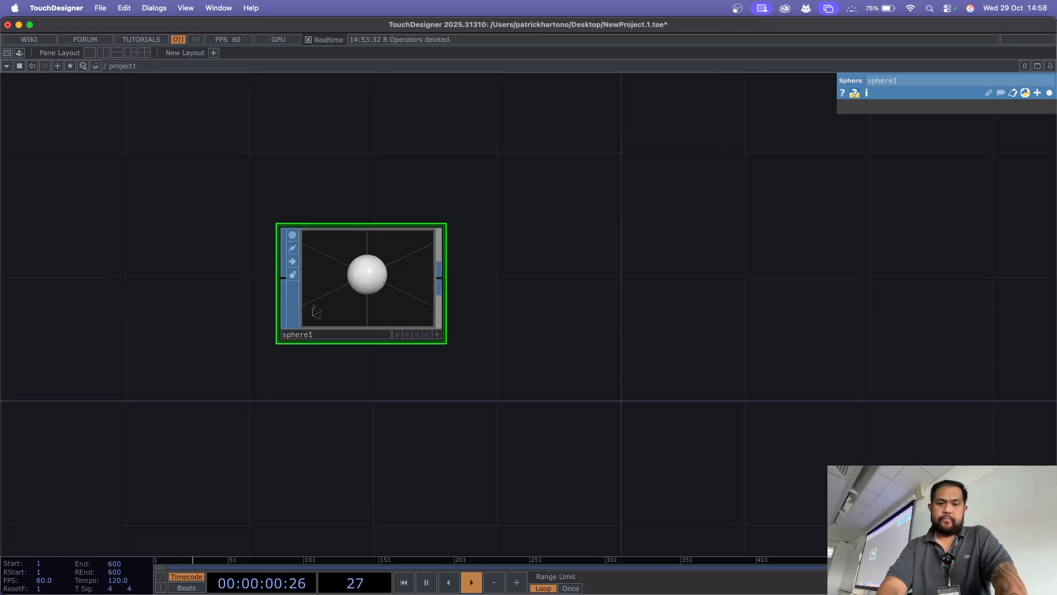
pyautogui.moveTo(464, 339); pyautogui.dragTo(418, 371)
pyautogui.scroll(2, 566, 325)
pyautogui.moveTo(268, 303); pyautogui.dragTo(427, 342)
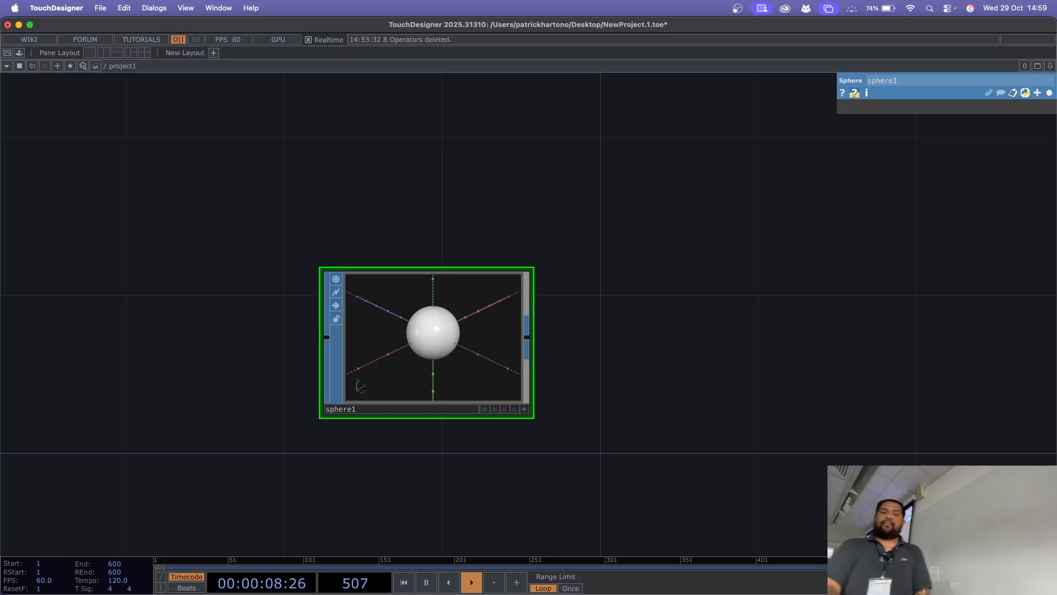
# Step: Append a Null SOP to sphere1's output, leaving a wide gap between the two operators
pyautogui.moveTo(634, 330); pyautogui.dragTo(421, 316)
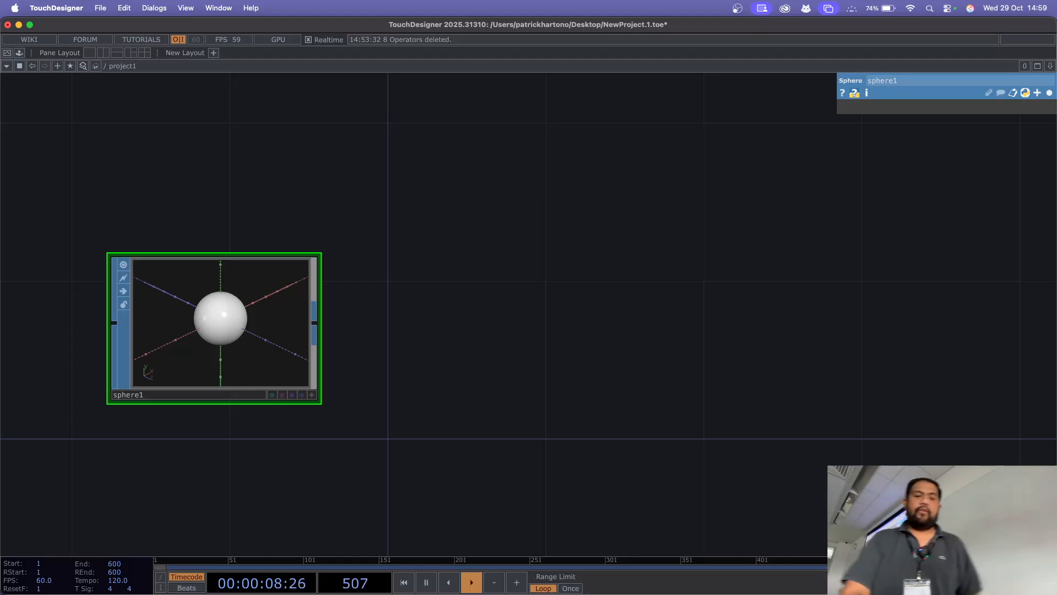
pyautogui.press('Tab')
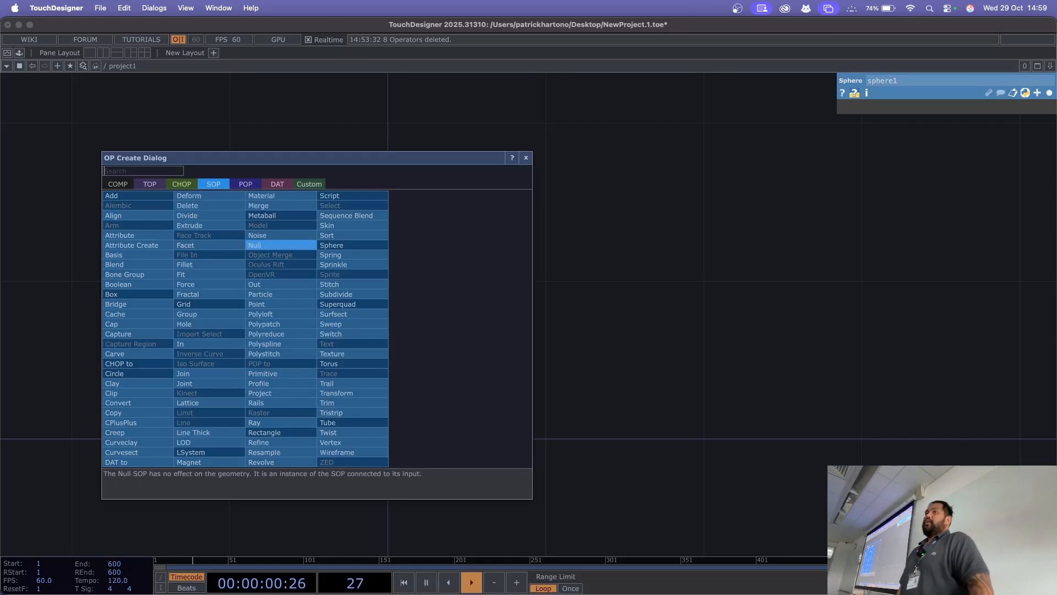
pyautogui.click(280, 245)
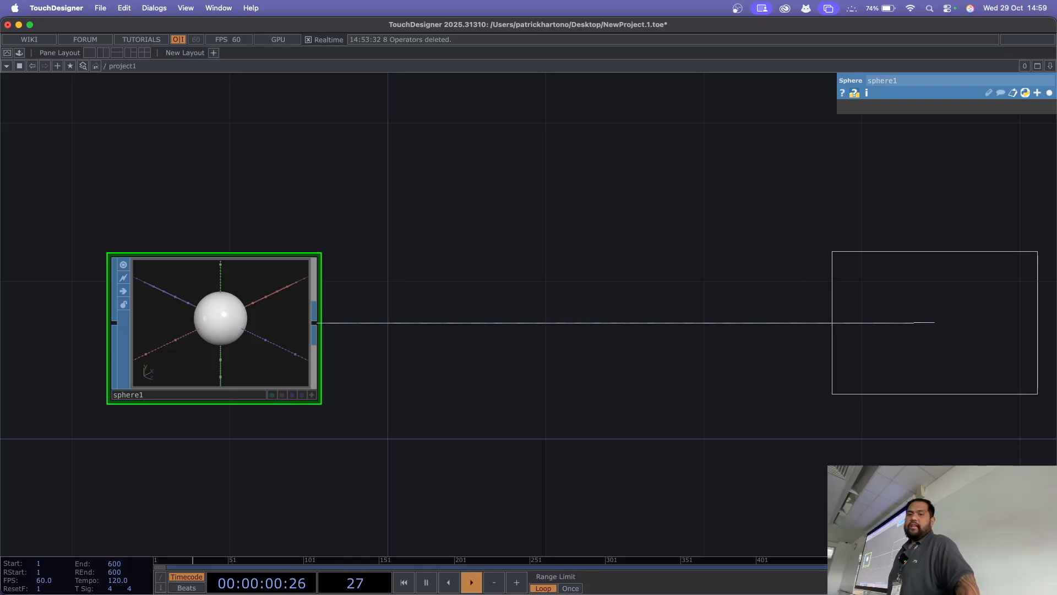
pyautogui.click(934, 322)
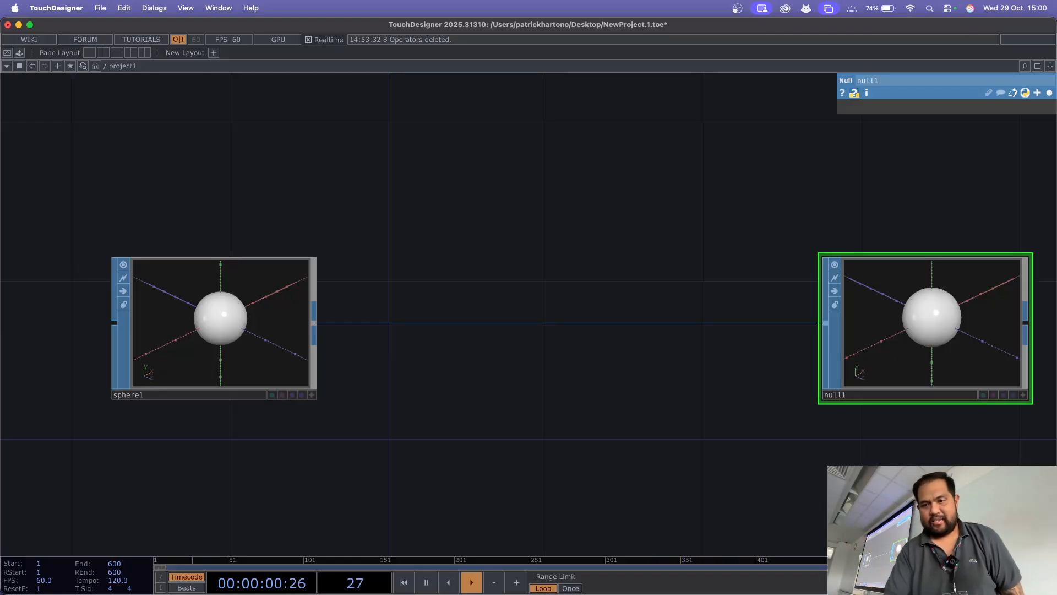
# Step: Move null1 slightly up and sphere1 farther away from it, and switch the network's wires to straight lines
pyautogui.moveTo(926, 325); pyautogui.dragTo(925, 285)
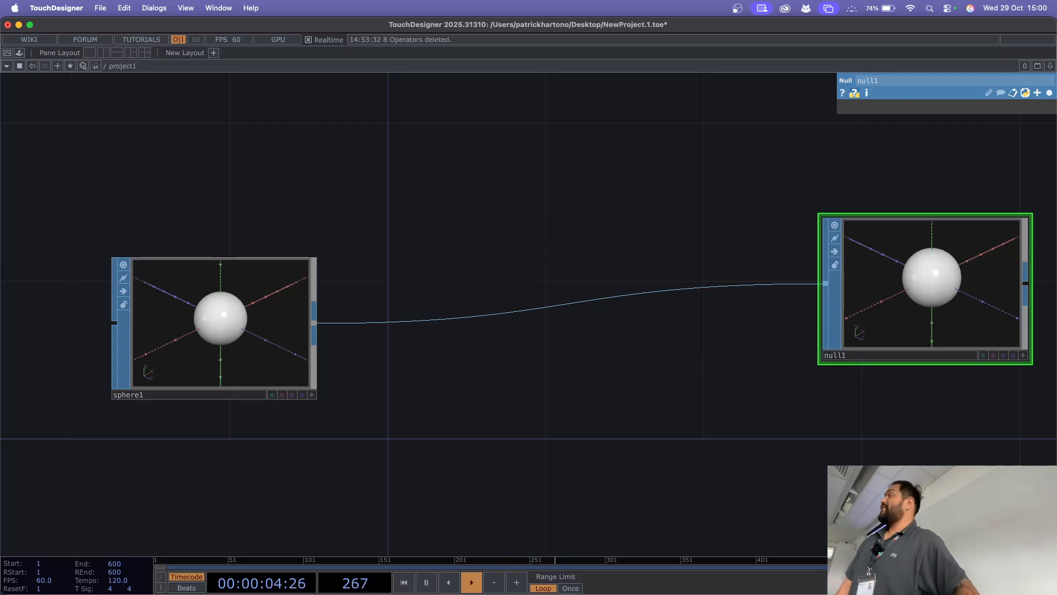
pyautogui.press('s')
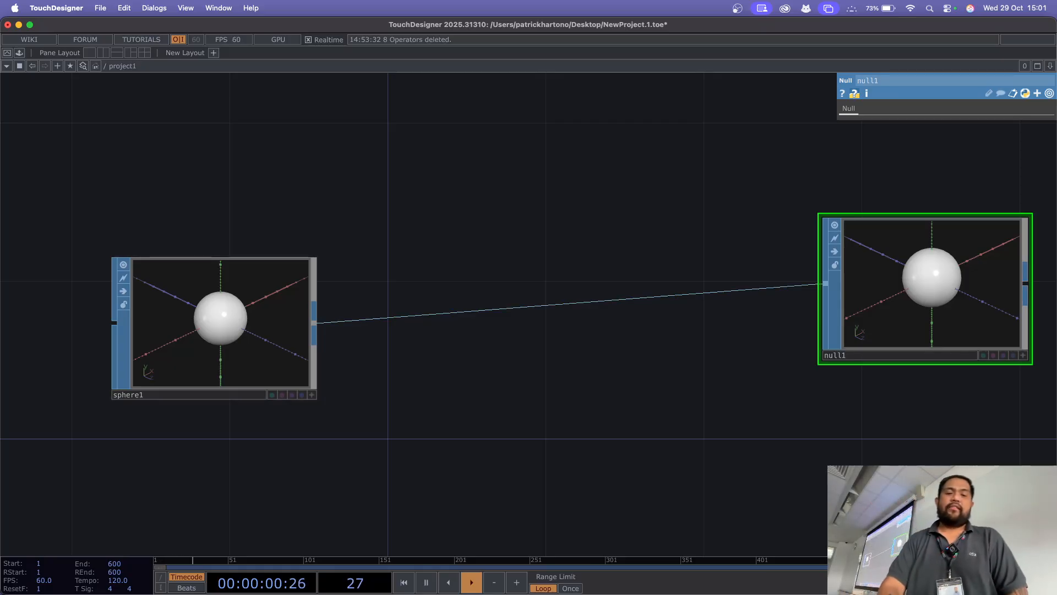
pyautogui.moveTo(221, 323); pyautogui.dragTo(181, 324)
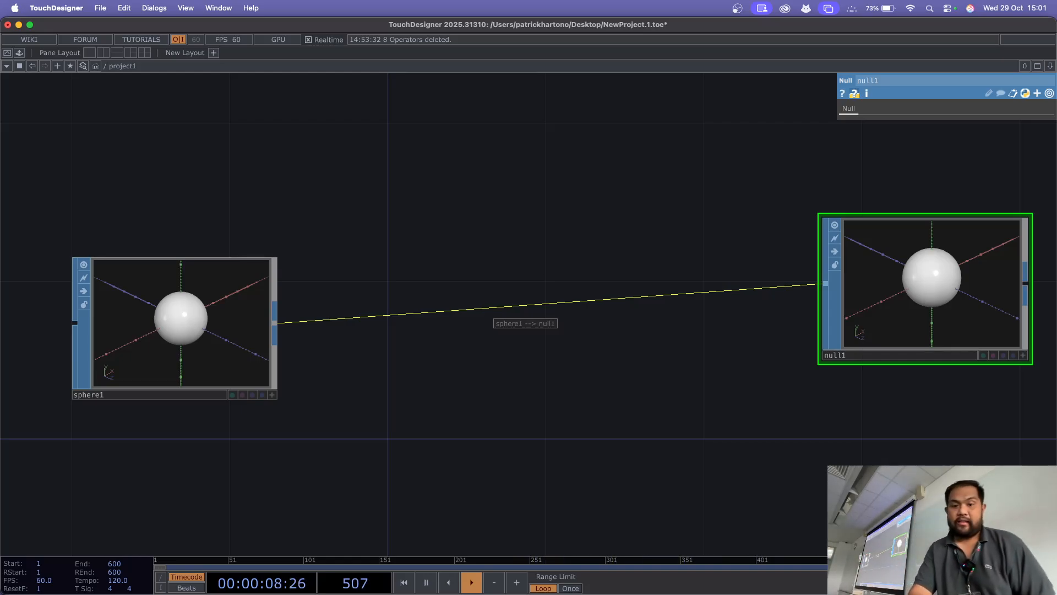
# Step: Insert a Noise SOP into the wire between sphere1 and null1
pyautogui.rightClick(495, 307)
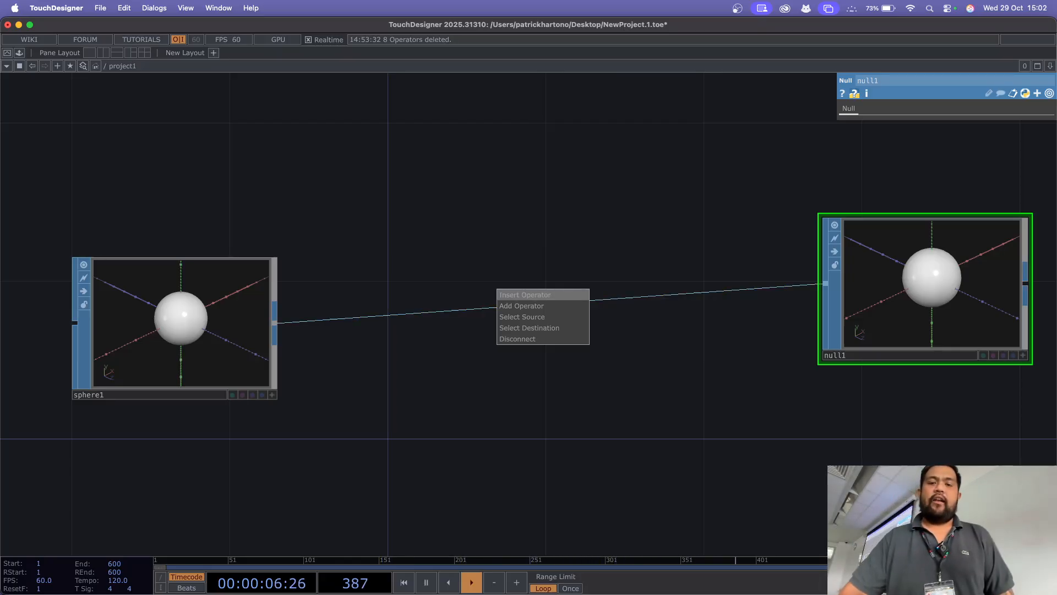
pyautogui.click(526, 294)
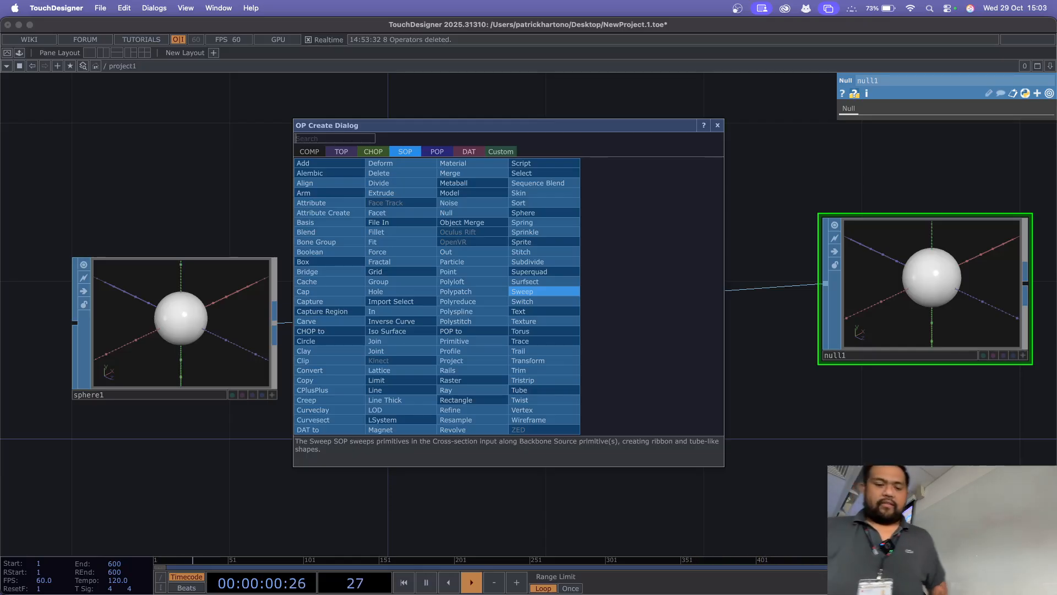
pyautogui.write('noi')
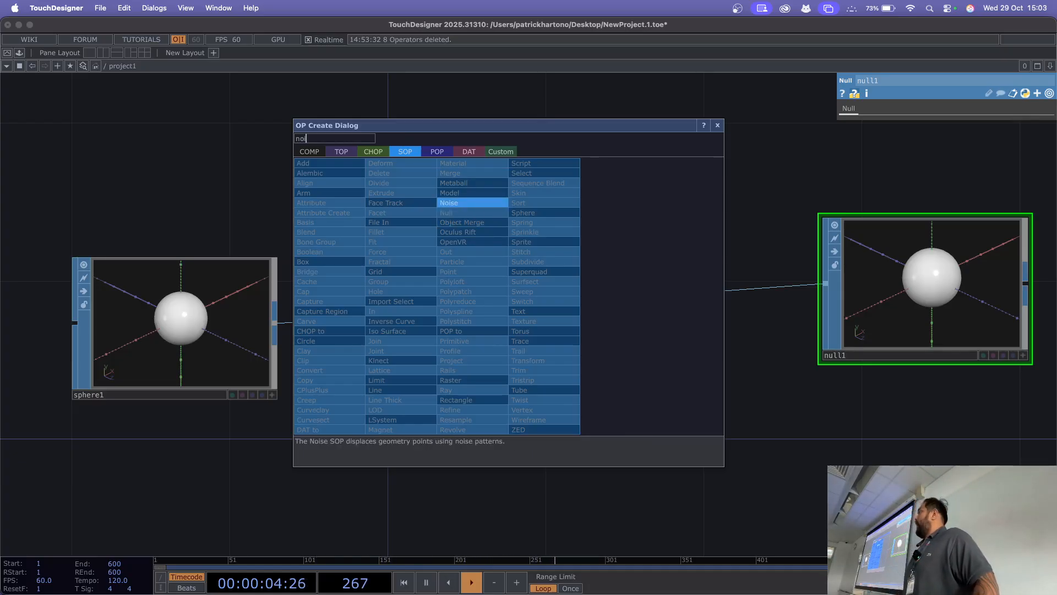
pyautogui.click(467, 204)
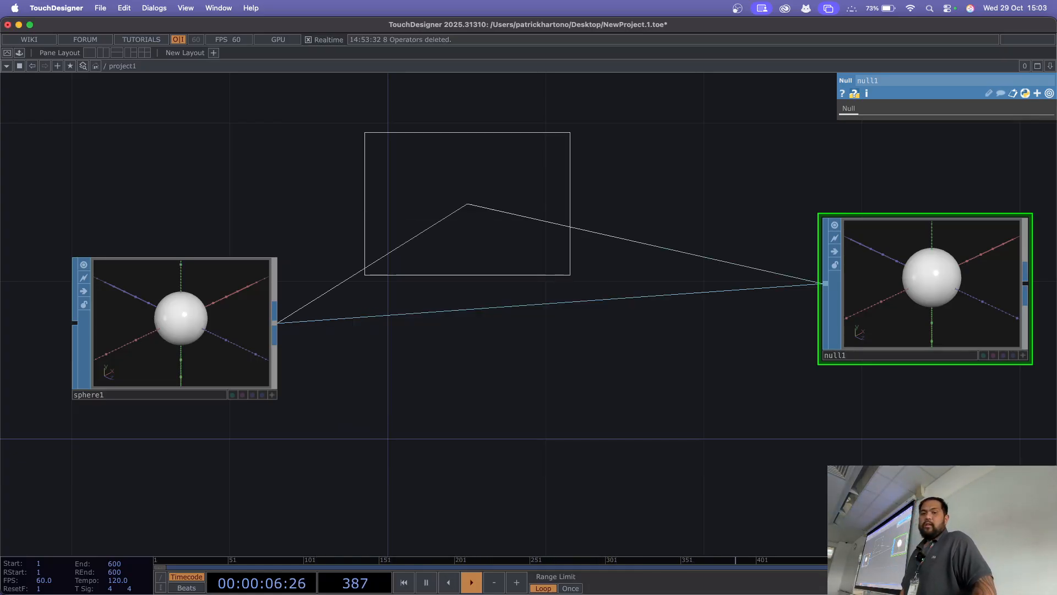
pyautogui.click(451, 328)
pyautogui.moveTo(622, 386); pyautogui.dragTo(566, 444)
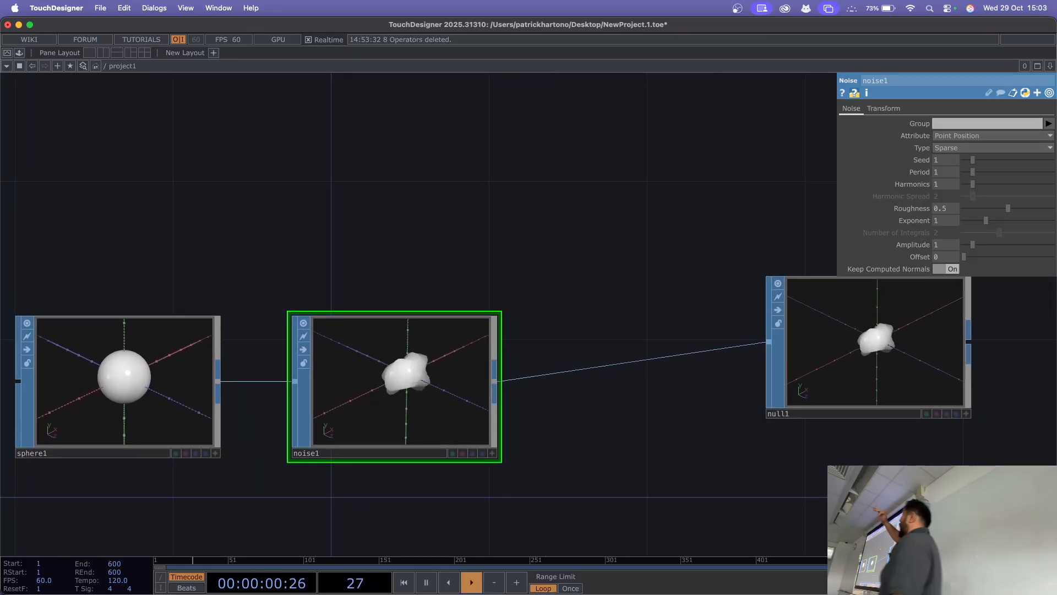
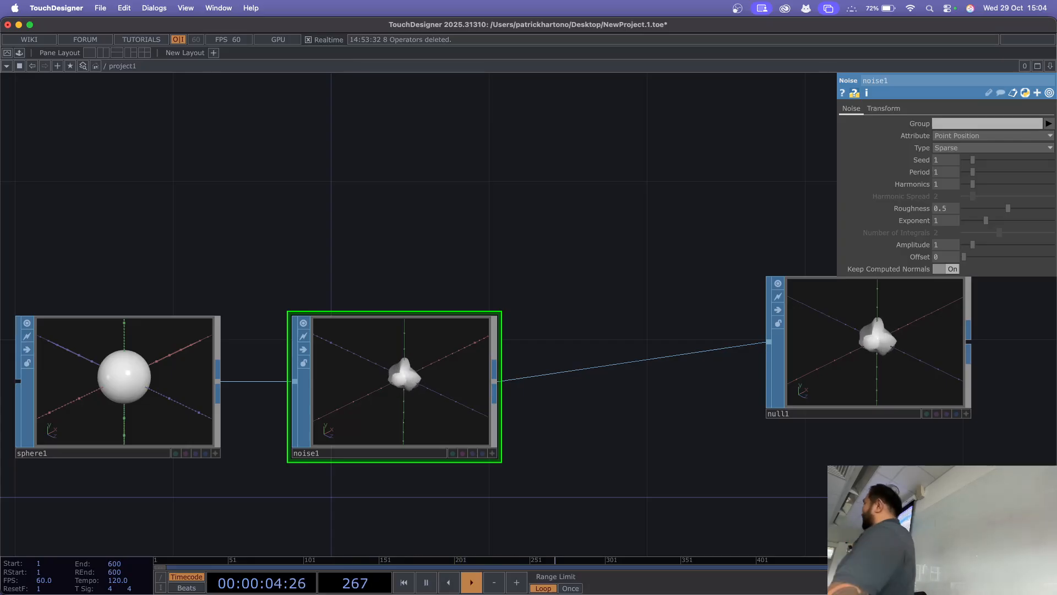
# Step: Line null1 up horizontally with noise1 and move it farther away to leave a wide gap between them
pyautogui.moveTo(870, 348); pyautogui.dragTo(831, 387)
pyautogui.moveTo(617, 264); pyautogui.dragTo(331, 214)
pyautogui.moveTo(544, 336); pyautogui.dragTo(703, 336)
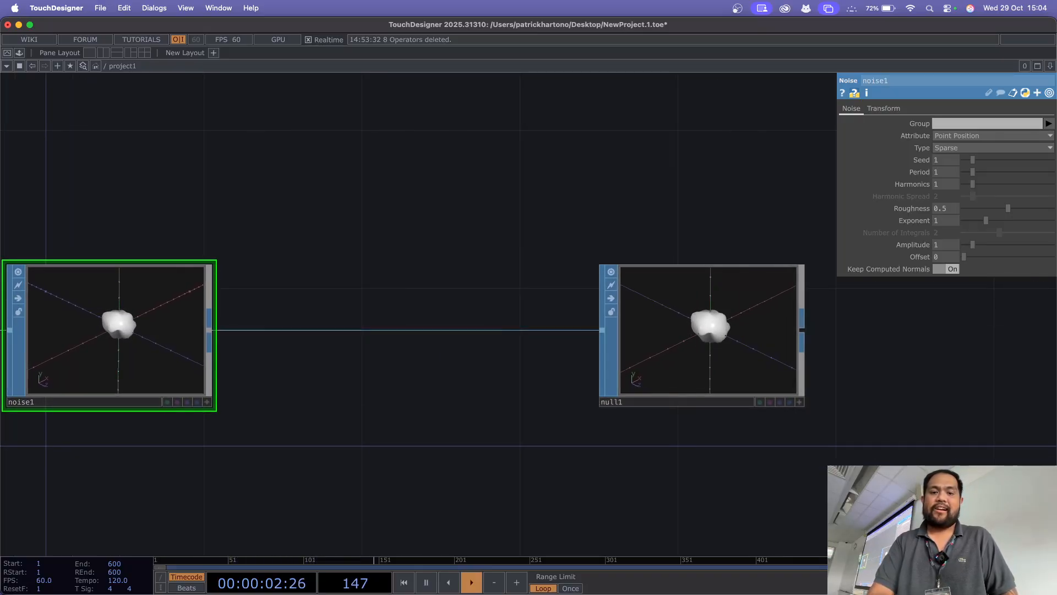
# Step: Insert a Transform SOP into the wire between noise1 and null1
pyautogui.rightClick(337, 330)
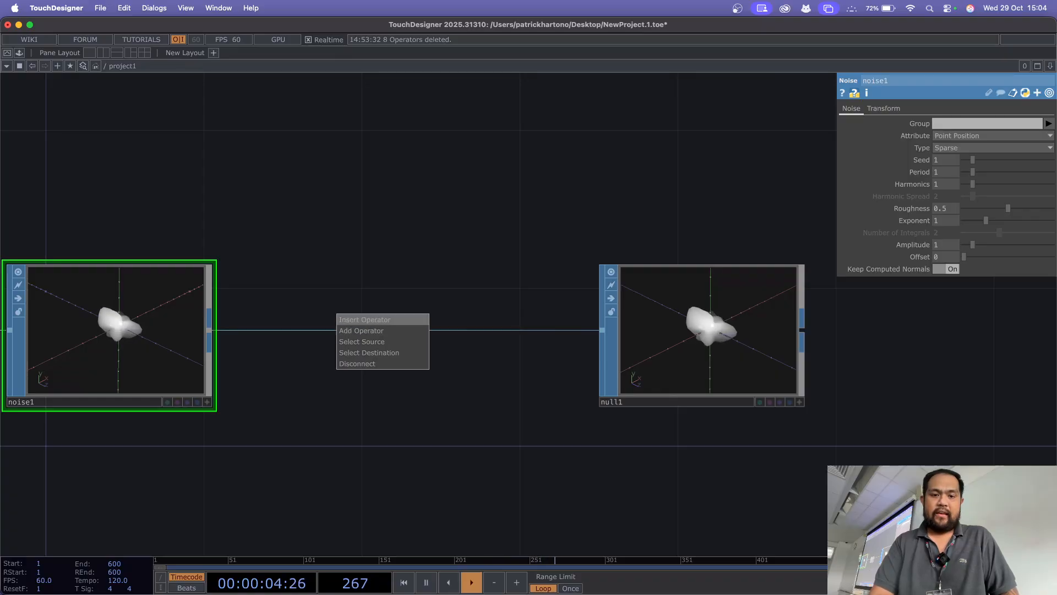
pyautogui.click(365, 319)
pyautogui.write('tr')
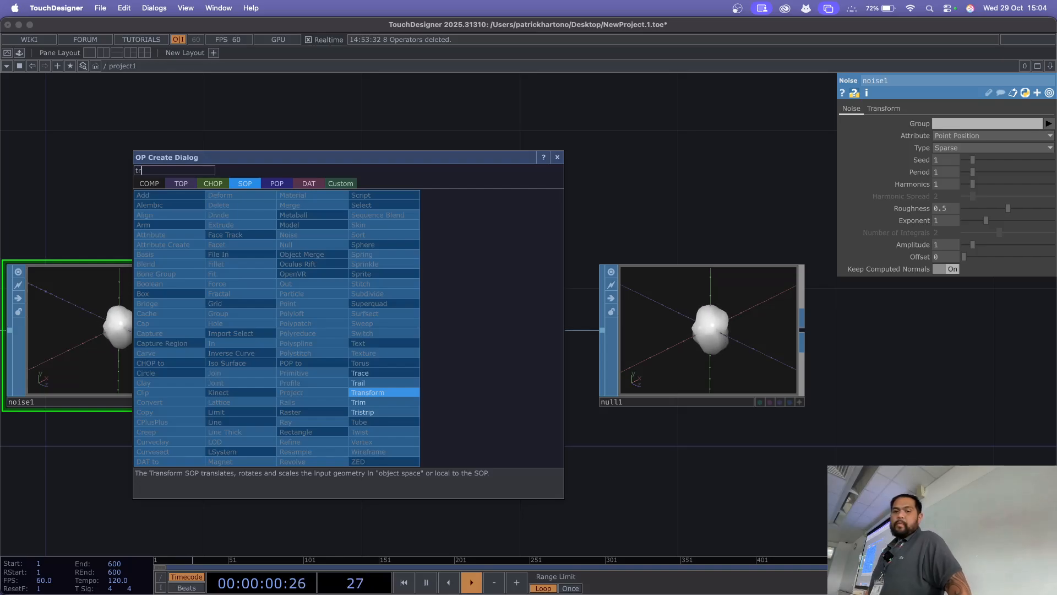
pyautogui.press('Return')
pyautogui.click(386, 336)
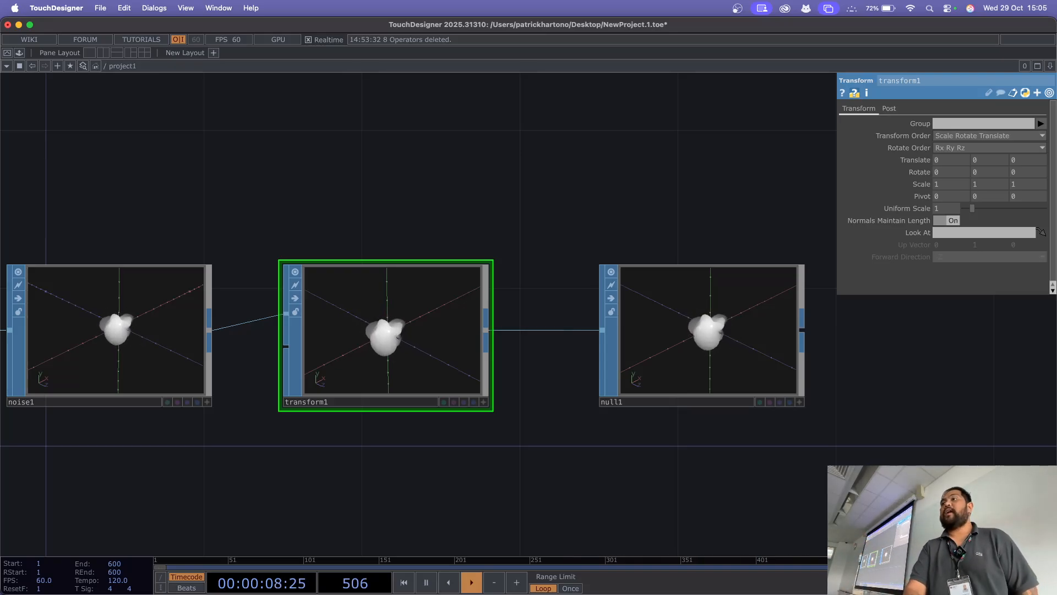
# Step: Append a Geometry COMP to null1's output, placed just beyond null1
pyautogui.moveTo(551, 429); pyautogui.dragTo(139, 343)
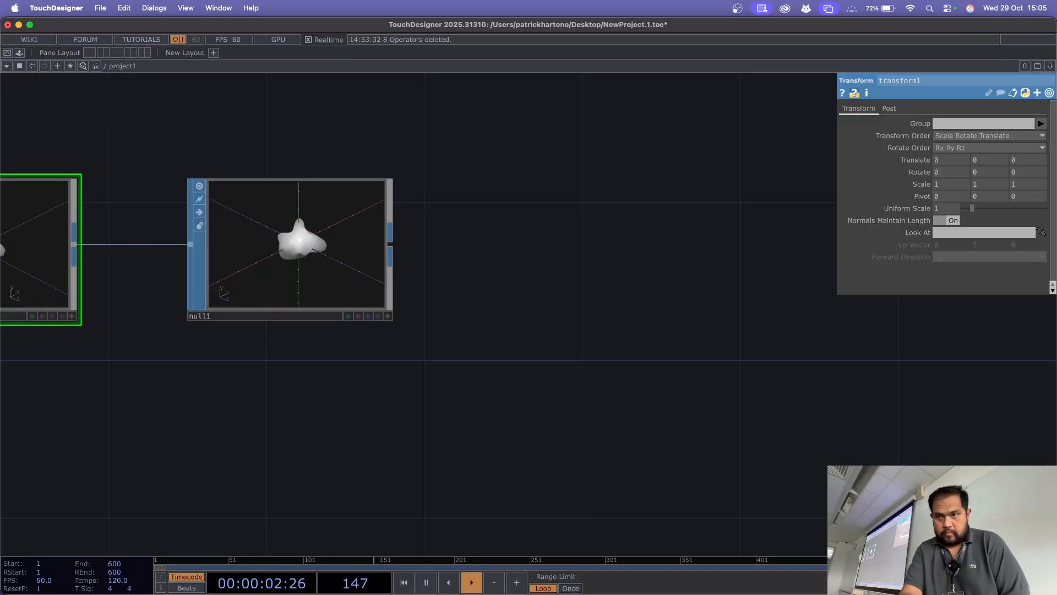
pyautogui.click(291, 249)
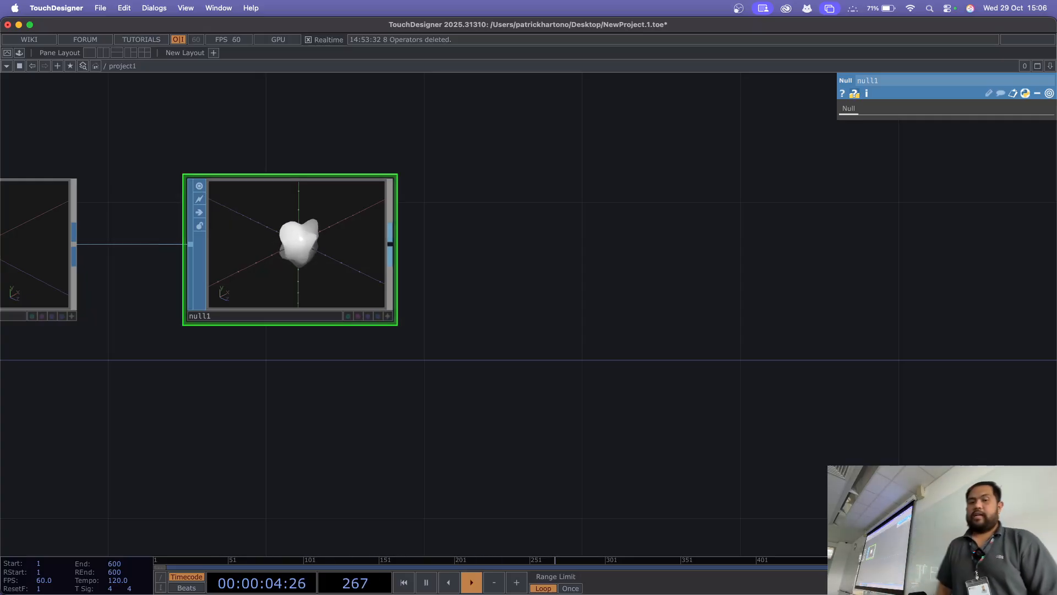
pyautogui.press('Tab')
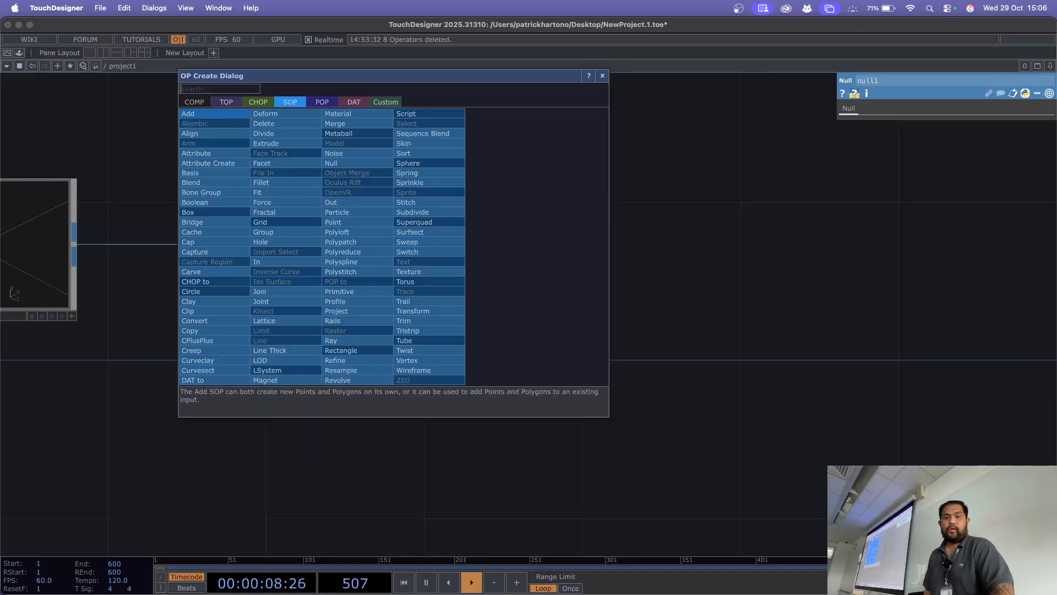
pyautogui.click(195, 101)
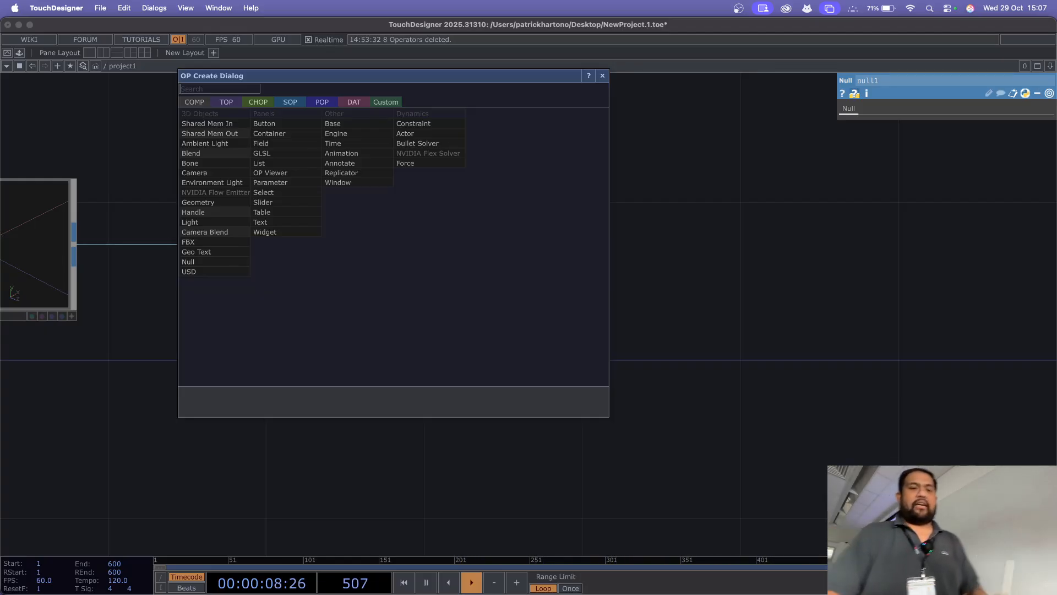
pyautogui.click(209, 203)
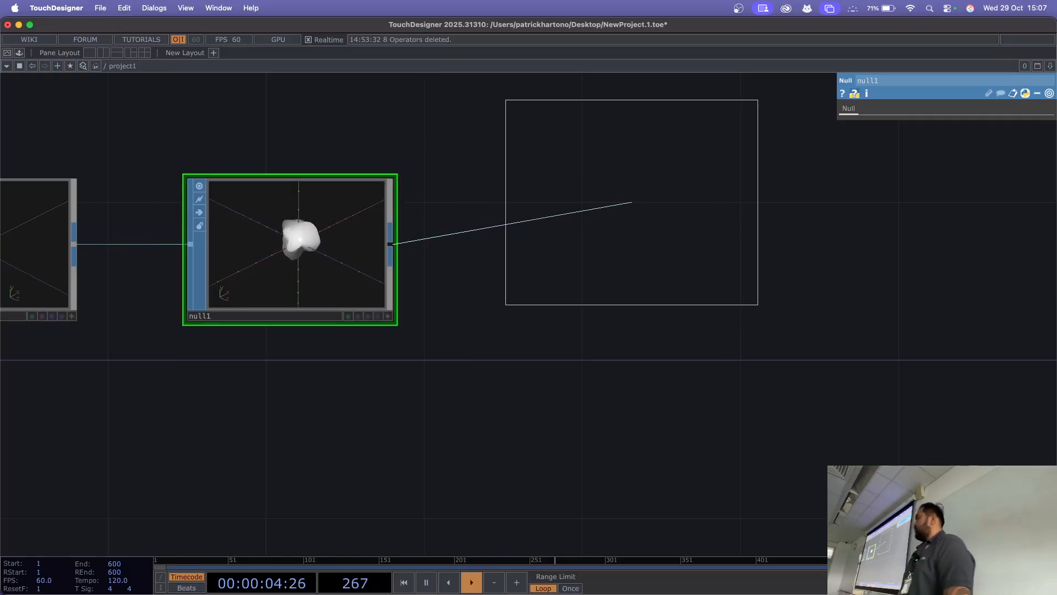
pyautogui.click(632, 202)
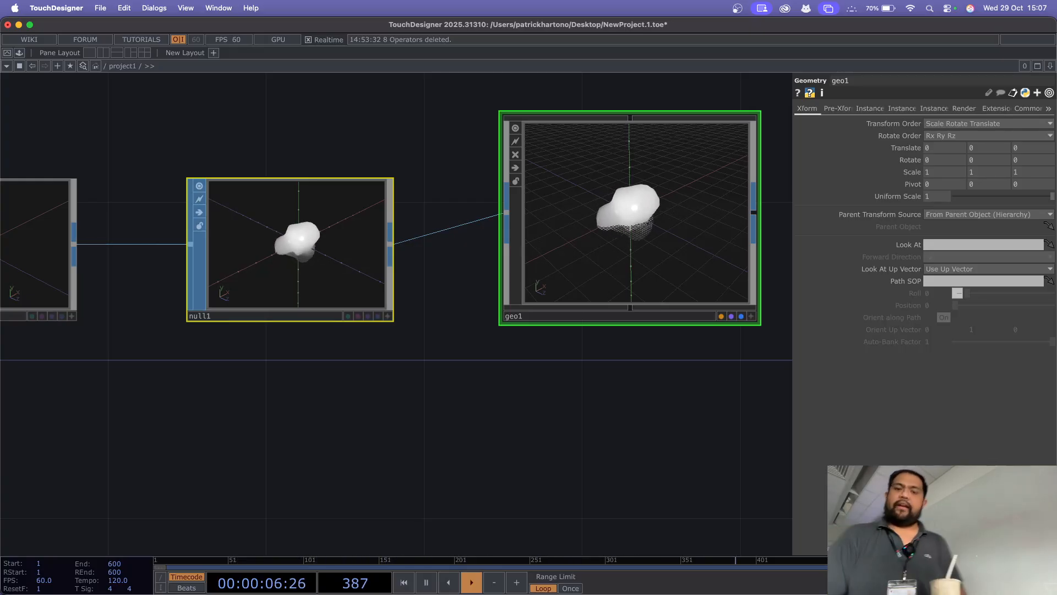
# Step: Place a second, unconnected Geometry COMP above geo1
pyautogui.moveTo(386, 100); pyautogui.dragTo(385, 279)
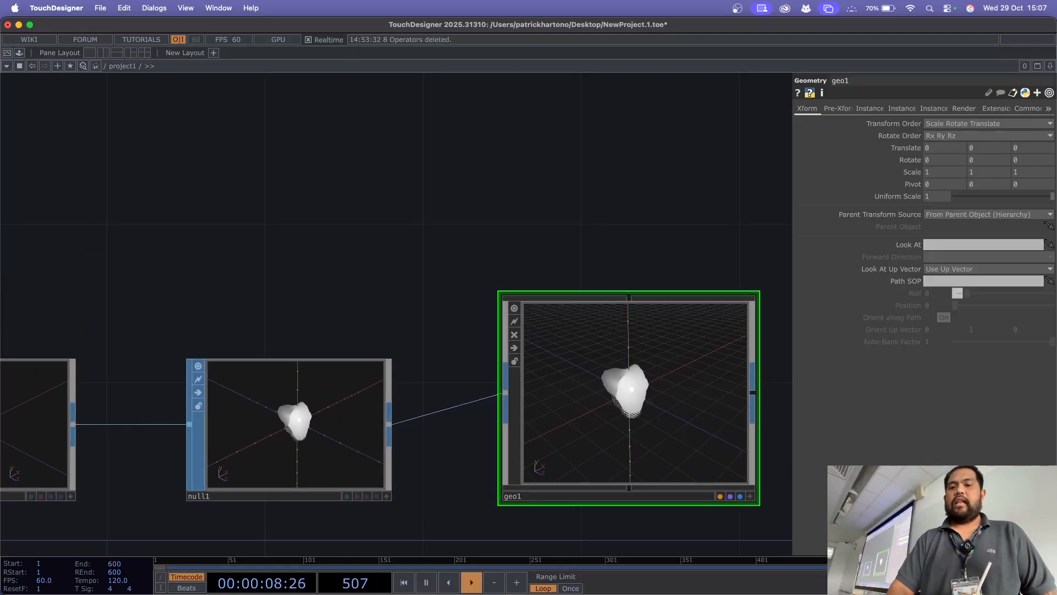
pyautogui.scroll(-4, 381, 198)
pyautogui.scroll(-1, 381, 199)
pyautogui.moveTo(381, 198); pyautogui.dragTo(389, 280)
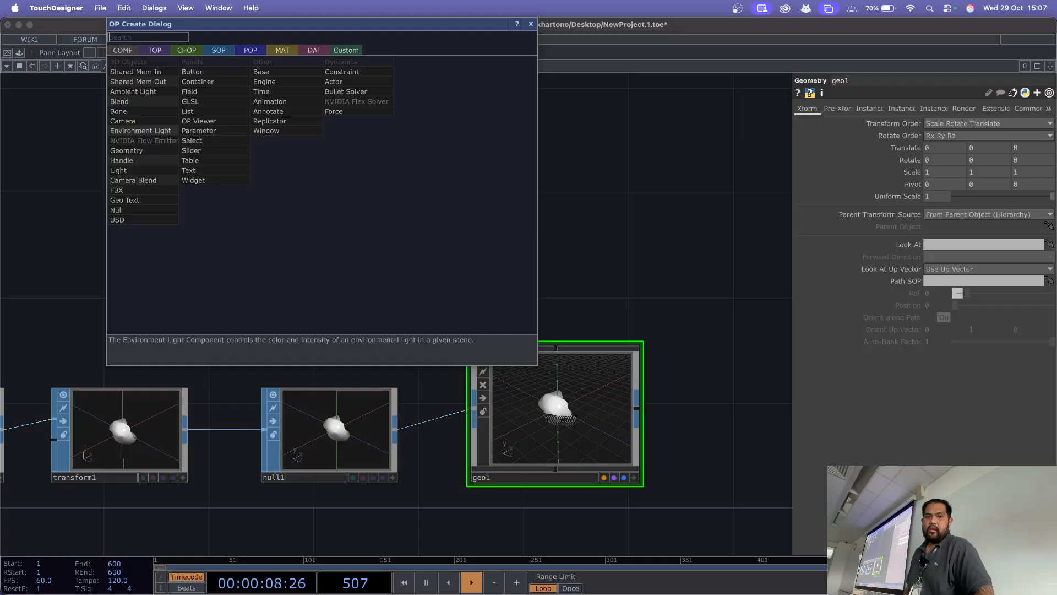
pyautogui.click(126, 150)
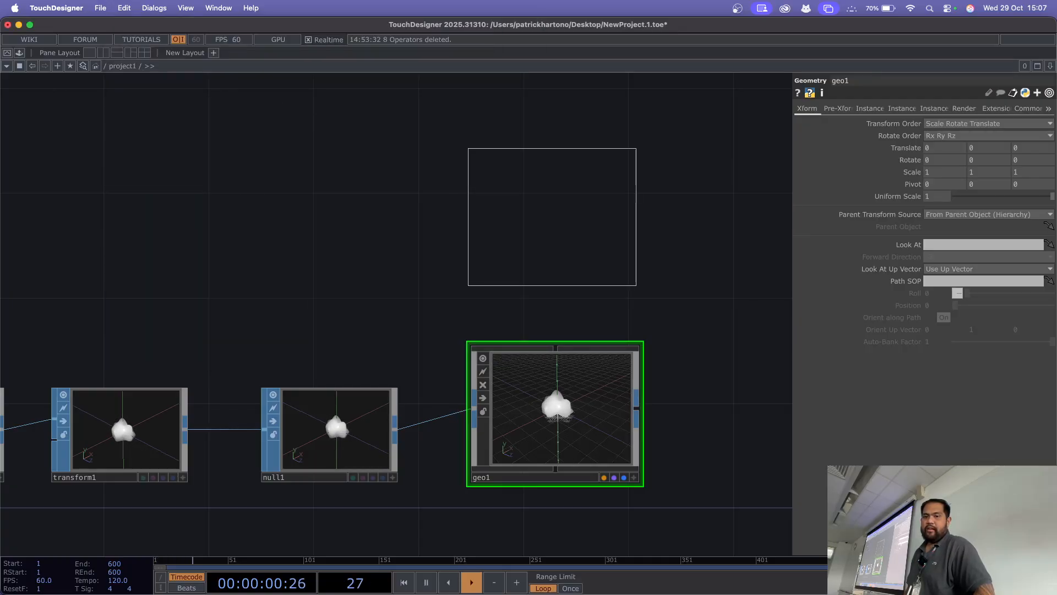
pyautogui.click(552, 205)
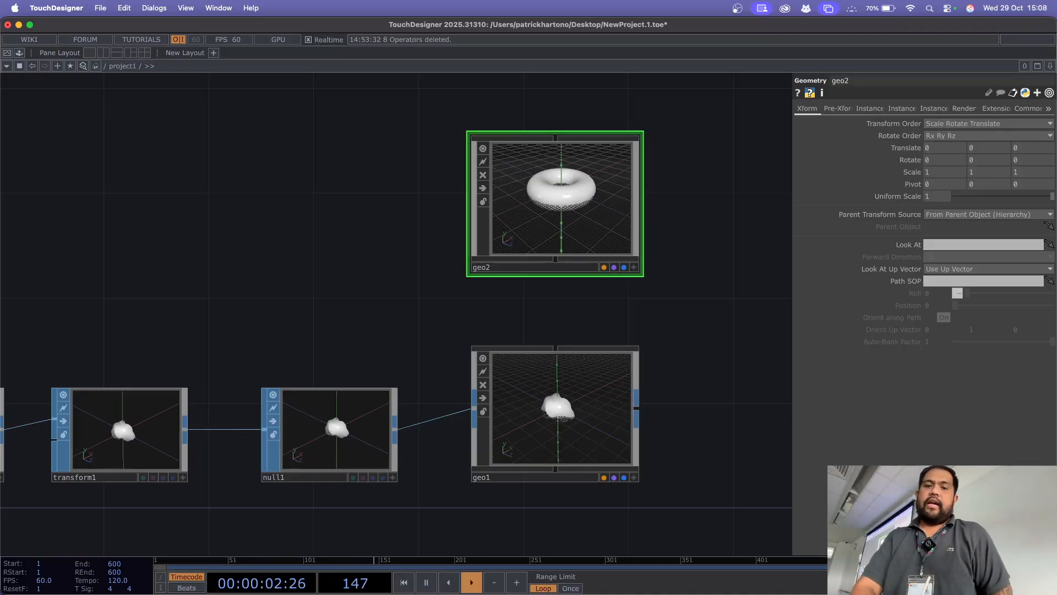
# Step: Look inside geo2 at its default contents, and return to the project1 network
pyautogui.press('i')
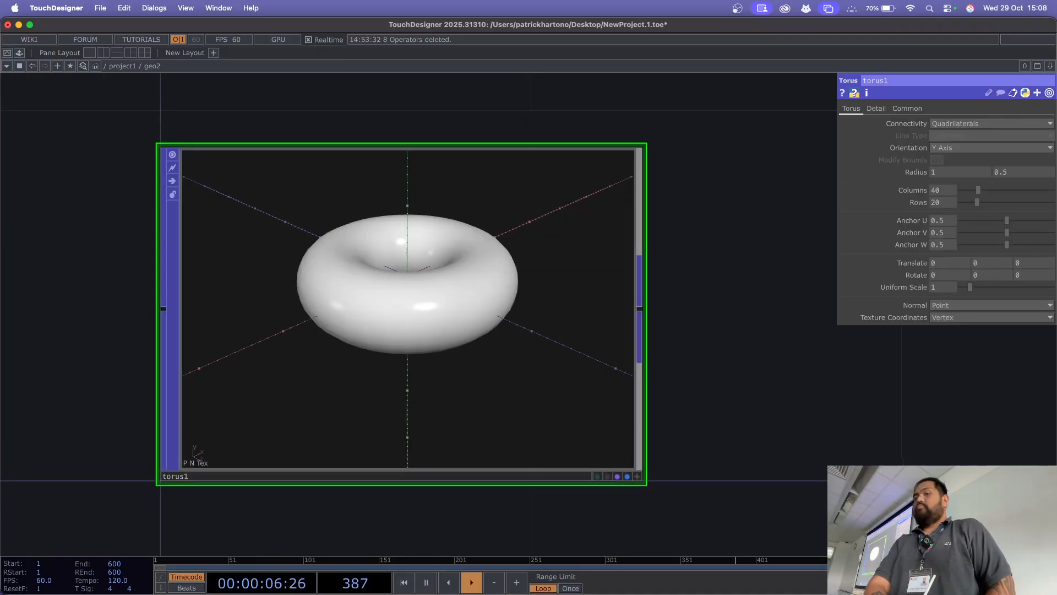
pyautogui.press('u')
pyautogui.moveTo(468, 331); pyautogui.dragTo(221, 253)
pyautogui.moveTo(709, 373); pyautogui.dragTo(698, 273)
pyautogui.scroll(-3, 700, 339)
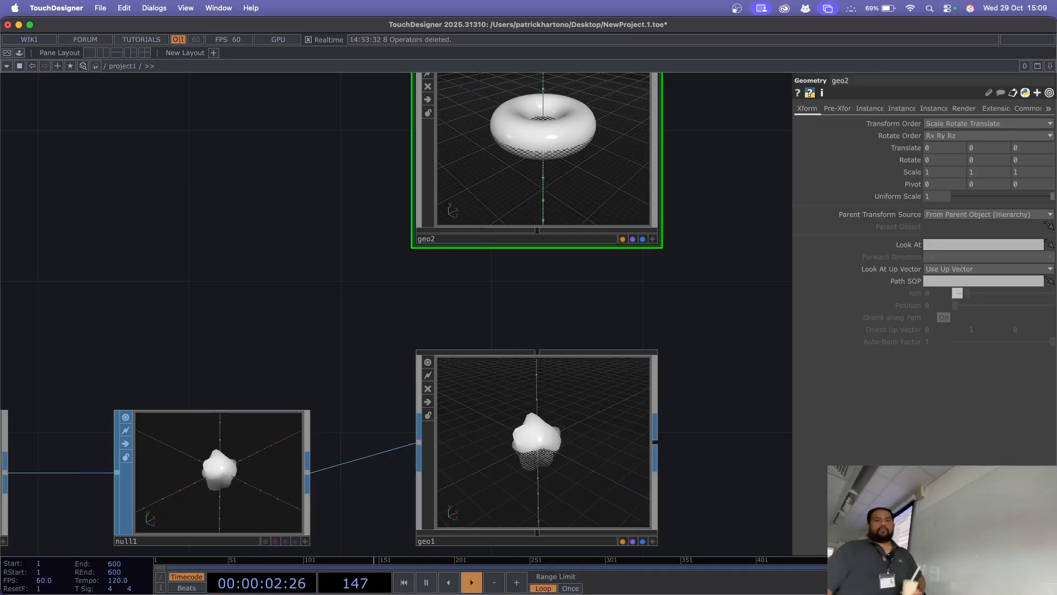
# Step: Place a Render TOP below geo1 and inspect its warning
pyautogui.moveTo(358, 352); pyautogui.dragTo(167, 100)
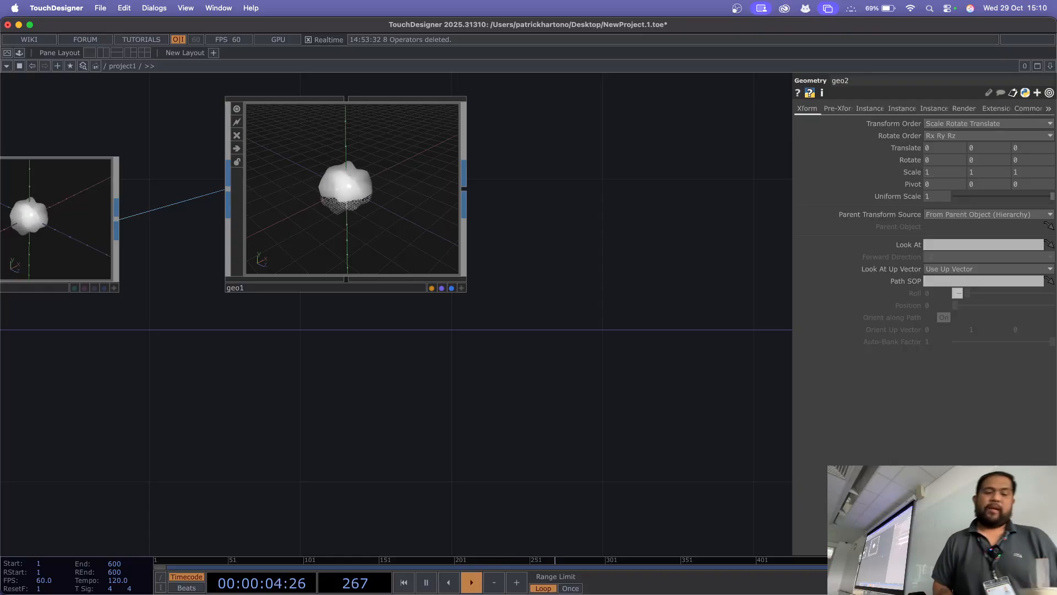
pyautogui.press('Tab')
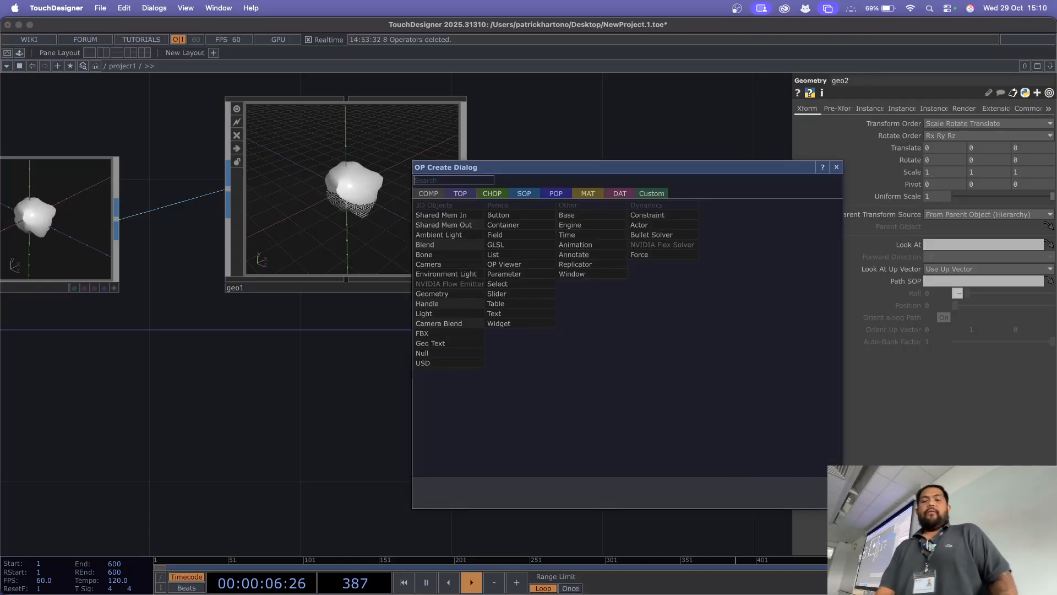
pyautogui.press('Tab')
pyautogui.write('ren')
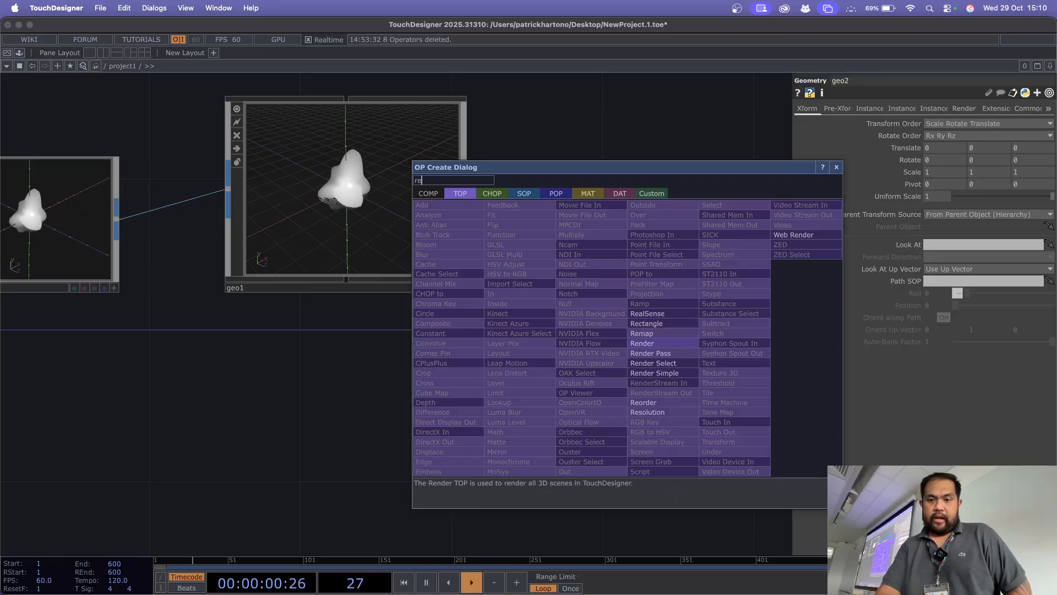
pyautogui.press('Return')
pyautogui.click(361, 451)
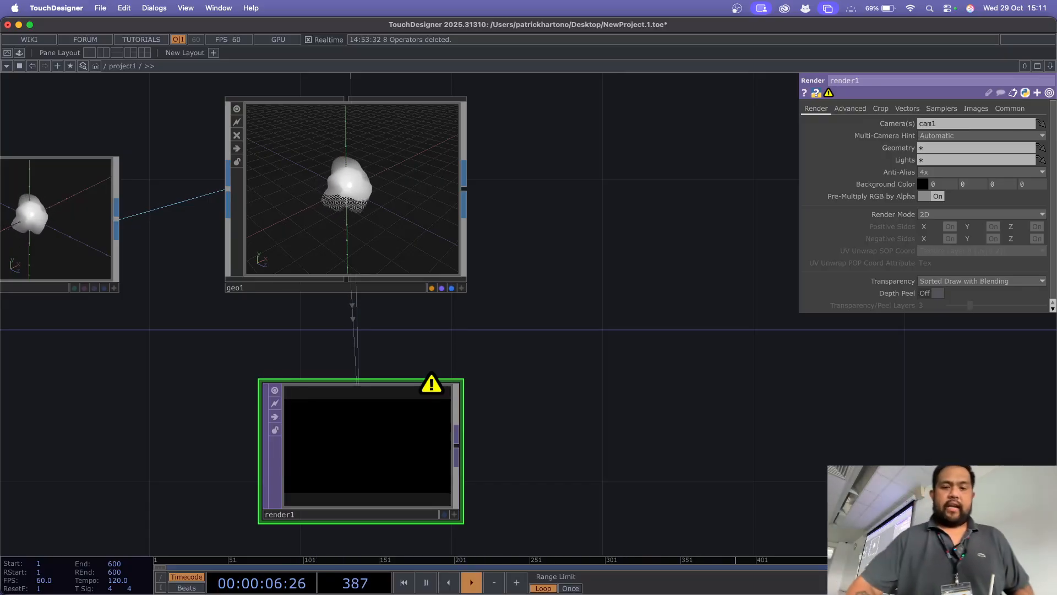
pyautogui.middleClick(432, 387)
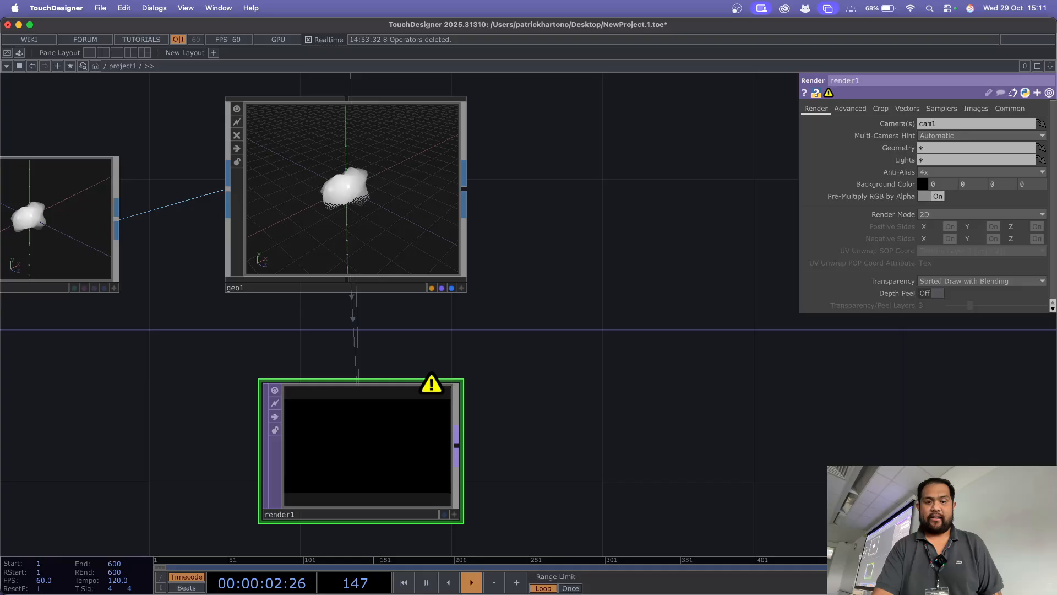
# Step: Append a Null TOP to render1's output, leaving a wide gap between the two operators
pyautogui.rightClick(457, 442)
pyautogui.click(430, 390)
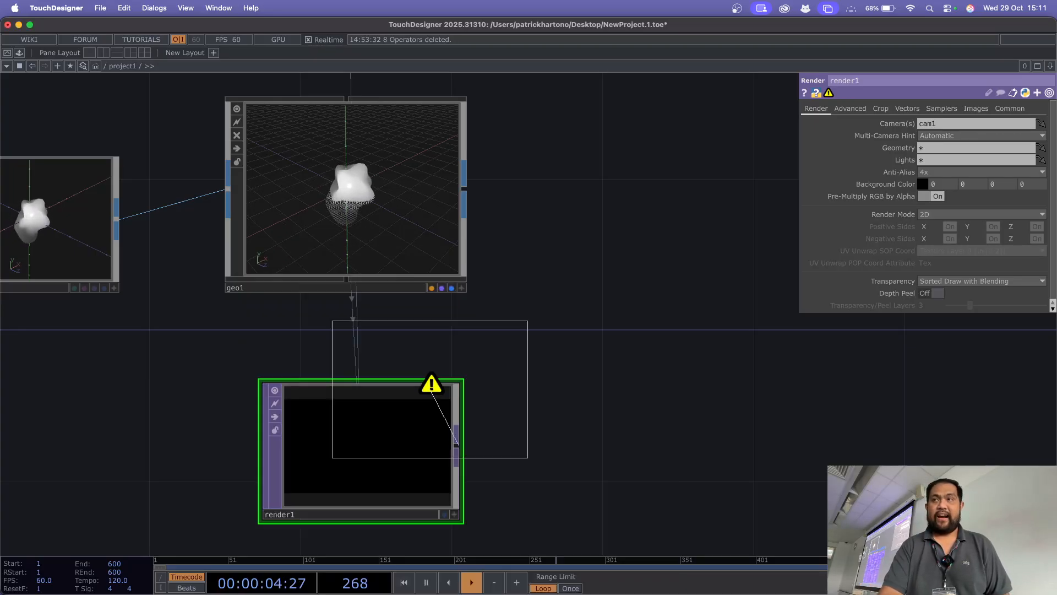
pyautogui.click(904, 379)
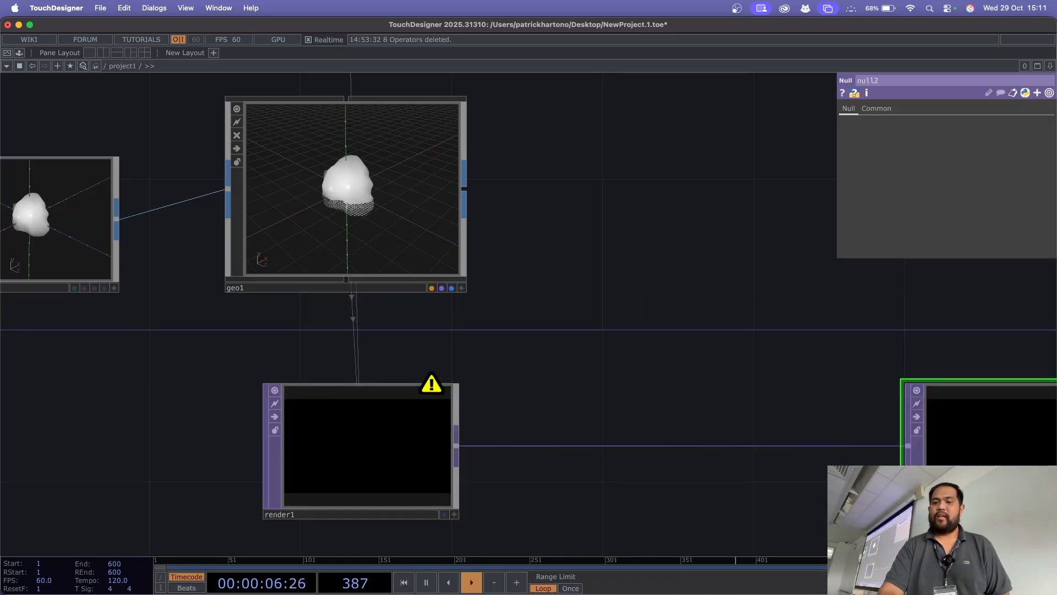
pyautogui.moveTo(671, 428); pyautogui.dragTo(525, 397)
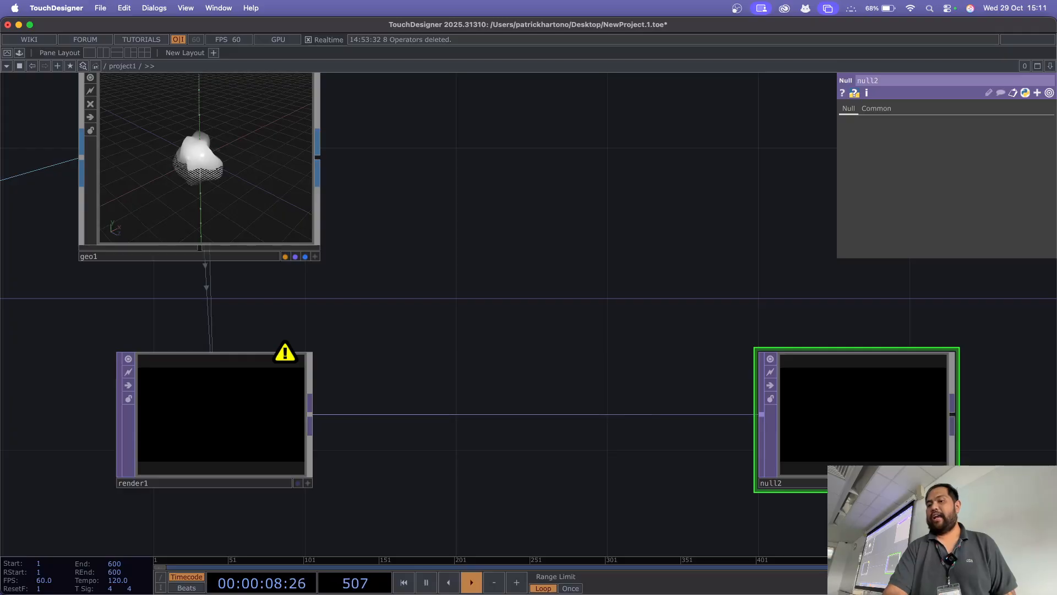
pyautogui.moveTo(859, 414); pyautogui.dragTo(935, 414)
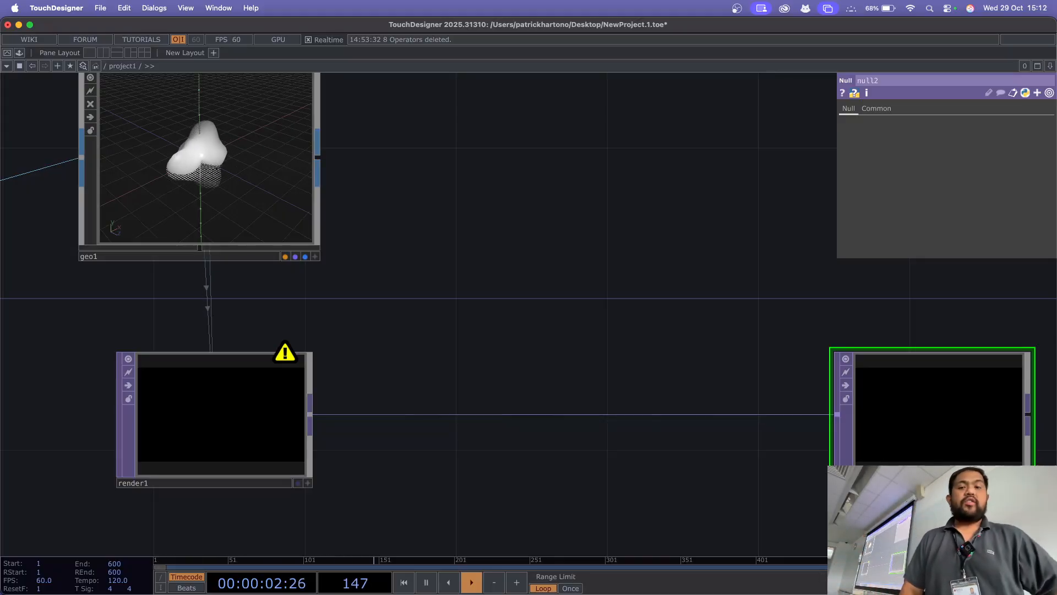
# Step: Place a Camera COMP beside geo2, above the Render TOP
pyautogui.moveTo(474, 242); pyautogui.dragTo(606, 383)
pyautogui.scroll(-5, 603, 231)
pyautogui.moveTo(603, 231); pyautogui.dragTo(605, 264)
pyautogui.scroll(-1, 605, 265)
pyautogui.scroll(-2, 633, 217)
pyautogui.moveTo(634, 217); pyautogui.dragTo(772, 233)
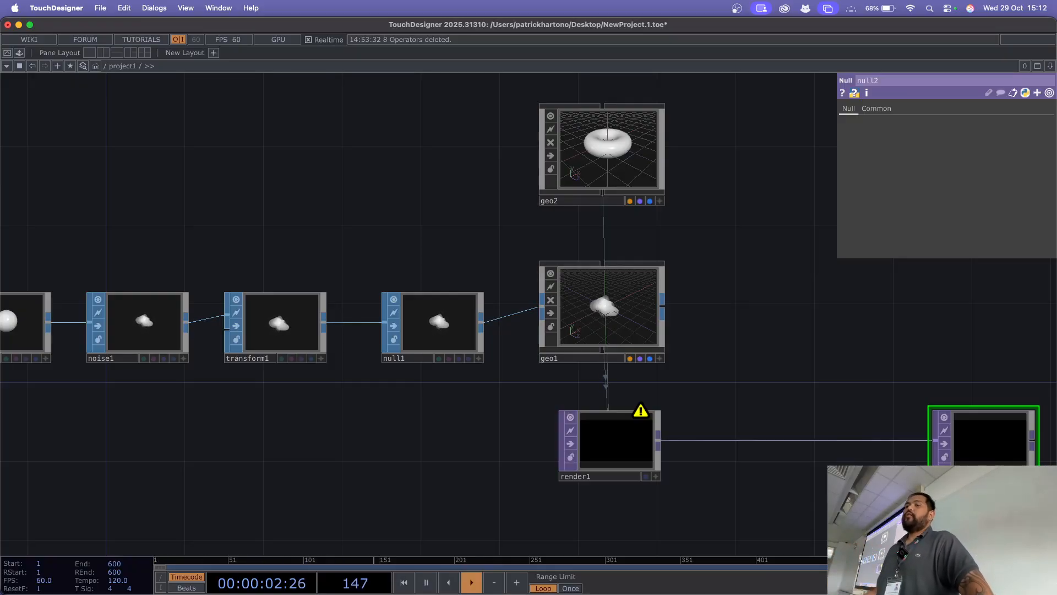
pyautogui.moveTo(771, 232); pyautogui.dragTo(593, 250)
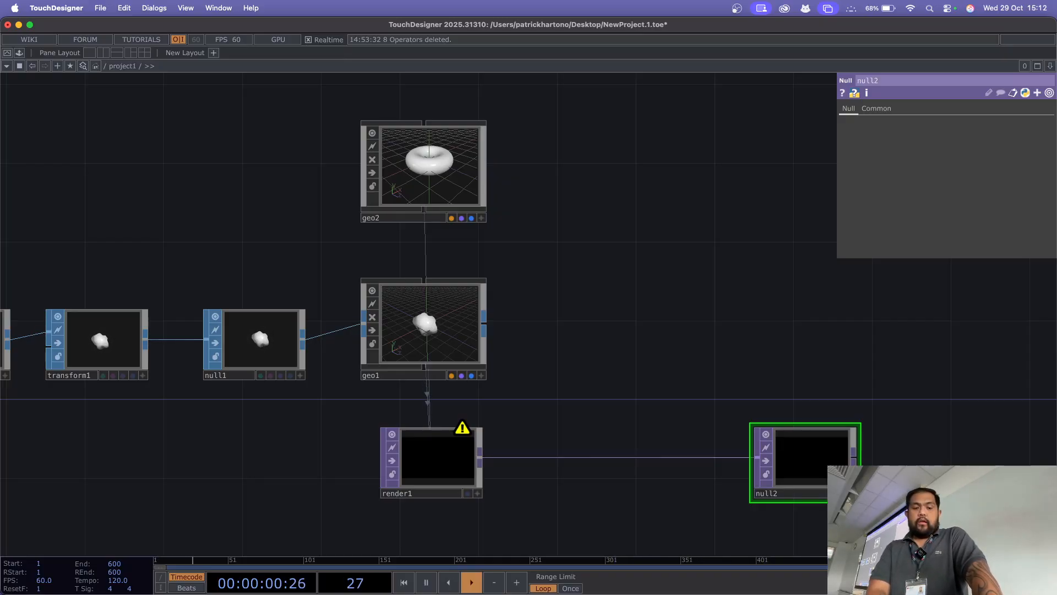
pyautogui.press('Tab')
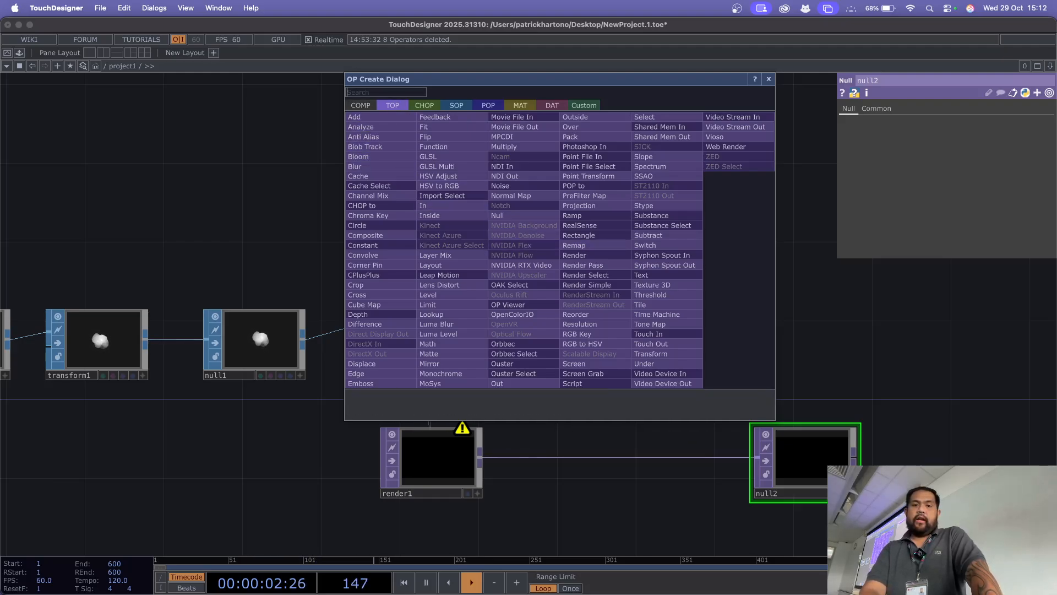
pyautogui.click(361, 105)
pyautogui.write('c')
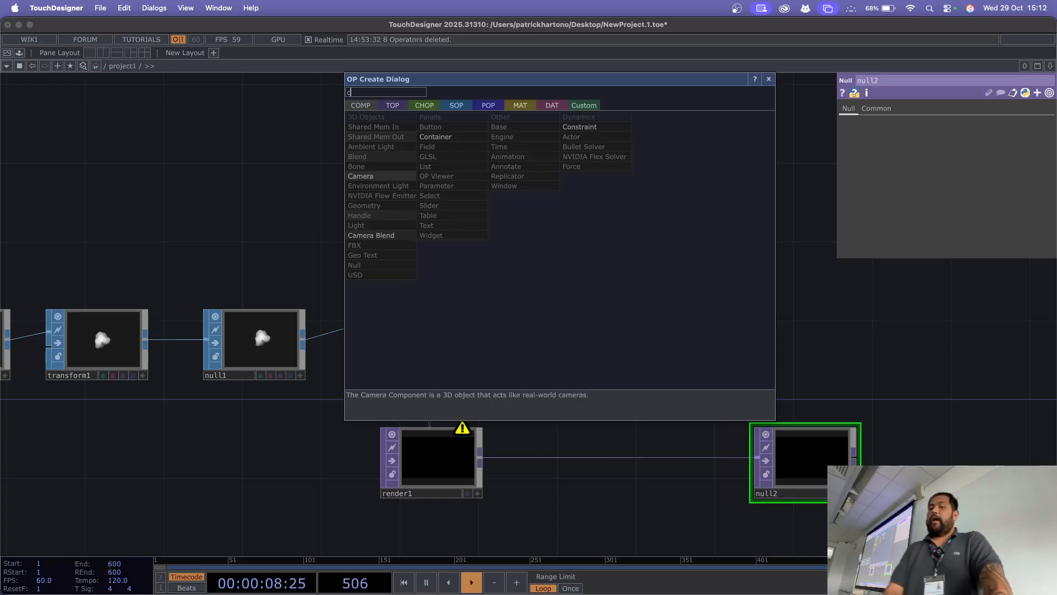
pyautogui.click(361, 175)
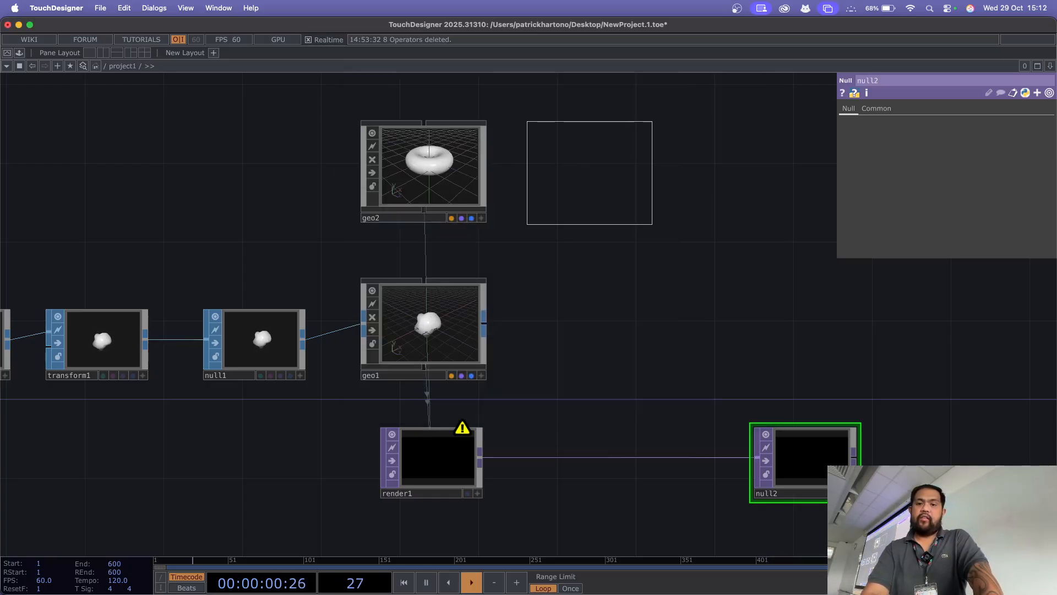
pyautogui.click(528, 122)
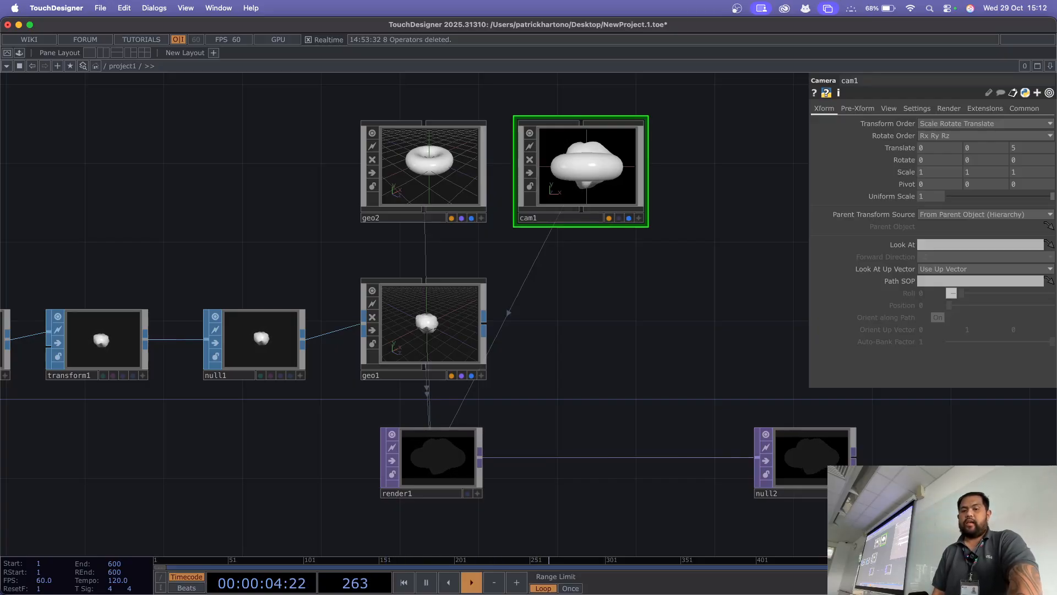
# Step: Delete geo2 and move cam1 into its place directly above geo1
pyautogui.click(424, 171)
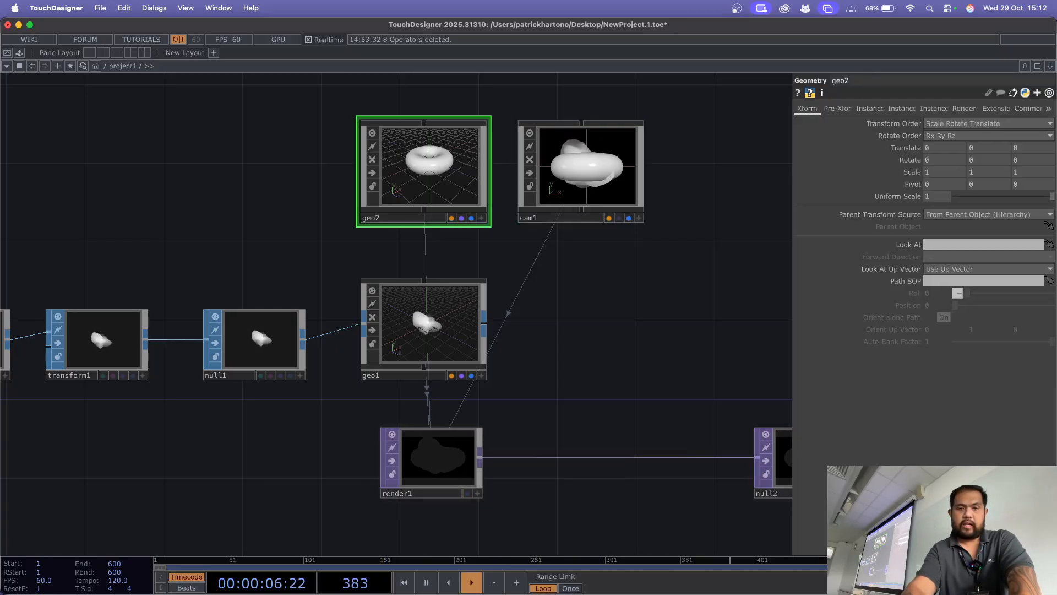
pyautogui.press('Delete')
pyautogui.moveTo(581, 166); pyautogui.dragTo(424, 146)
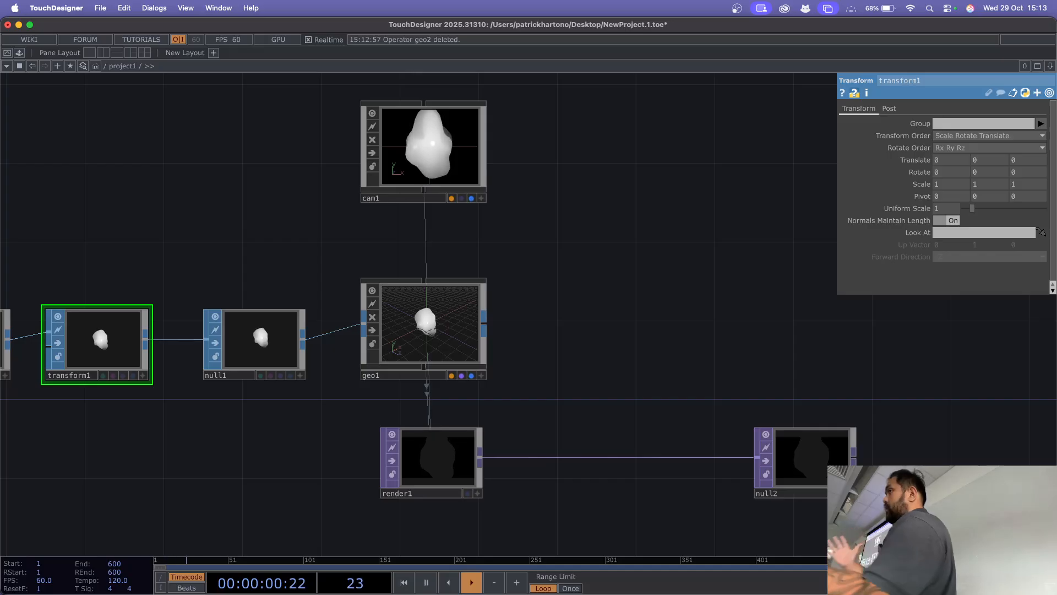
# Step: Examine the rendered image in null2 up close
pyautogui.moveTo(605, 358); pyautogui.dragTo(611, 191)
pyautogui.moveTo(622, 386); pyautogui.dragTo(403, 379)
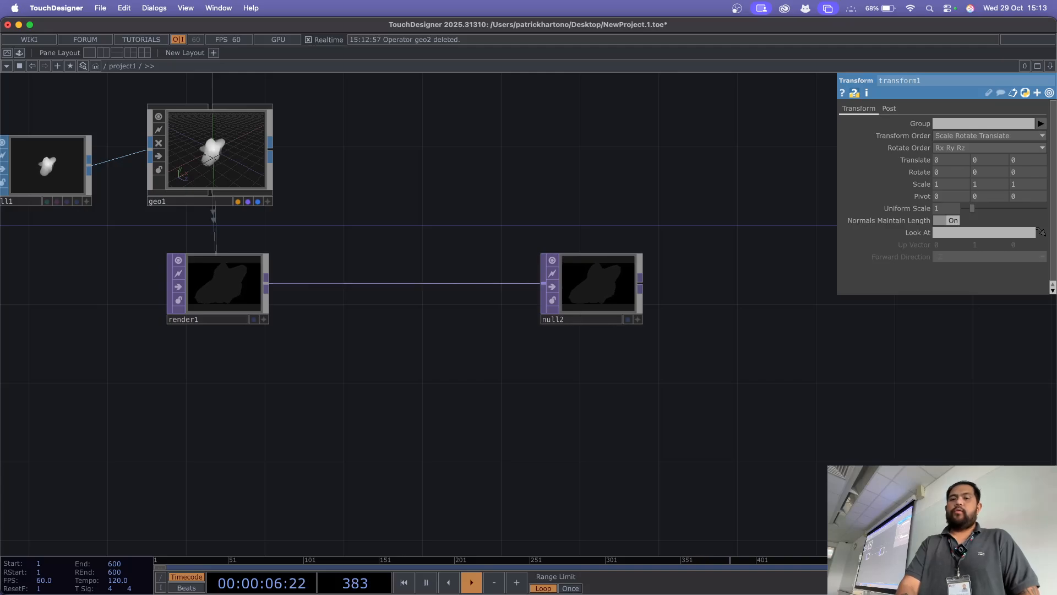
pyautogui.scroll(8, 562, 223)
pyautogui.moveTo(562, 222); pyautogui.dragTo(529, 152)
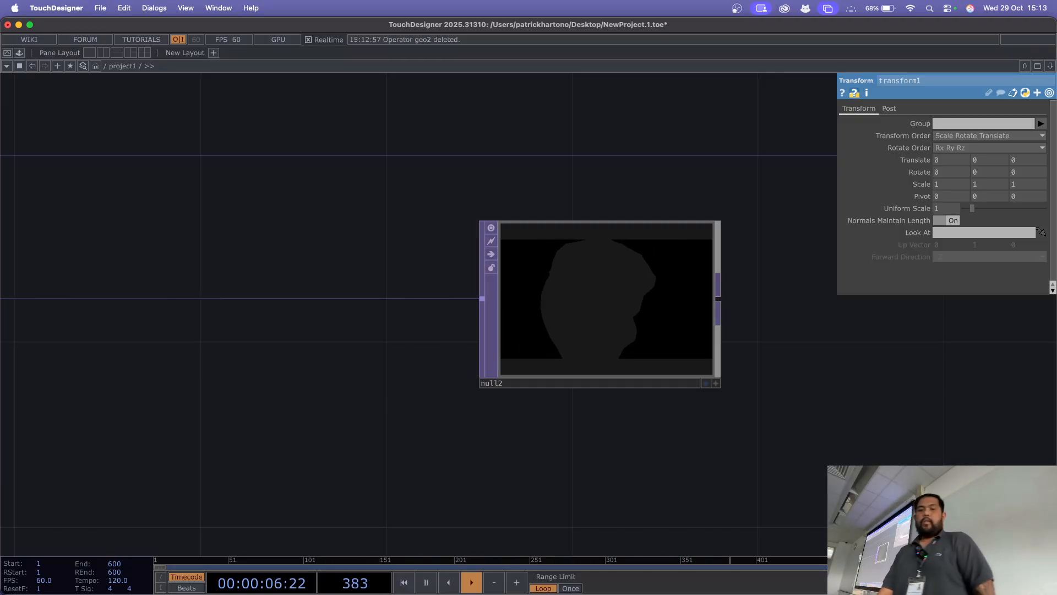
# Step: Examine how geo1 feeds render1 and how render1's image passes on to null2
pyautogui.moveTo(91, 147); pyautogui.dragTo(530, 259)
pyautogui.scroll(-4, 530, 259)
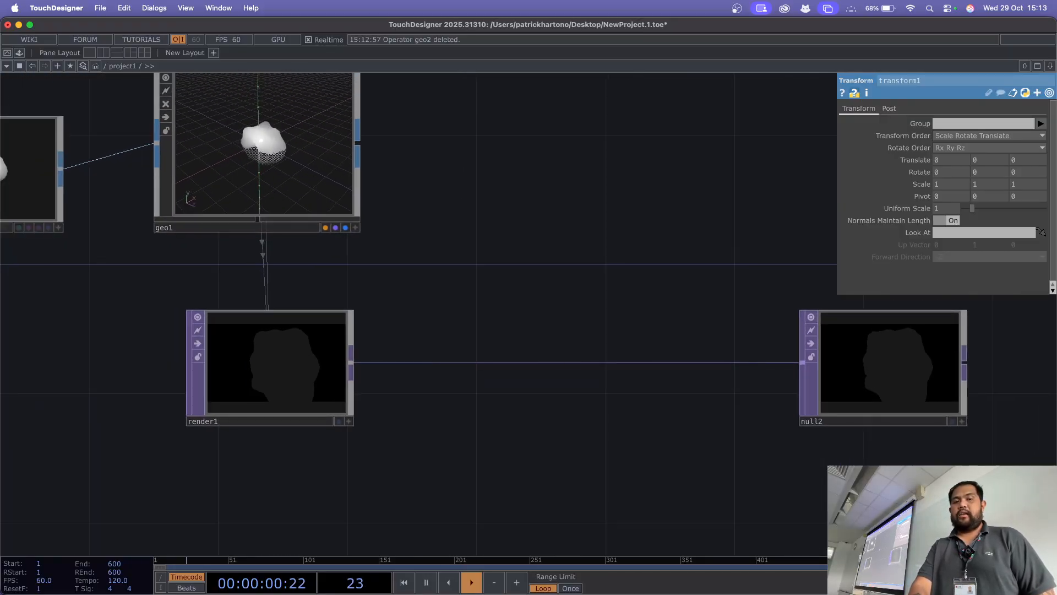
pyautogui.scroll(-2, 526, 254)
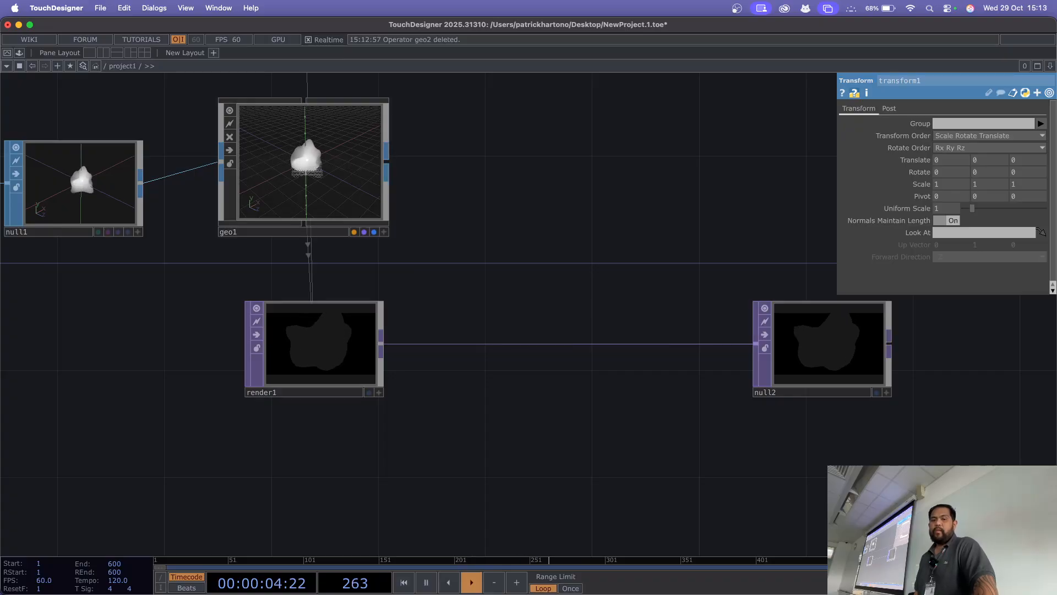
pyautogui.moveTo(387, 161); pyautogui.dragTo(423, 213)
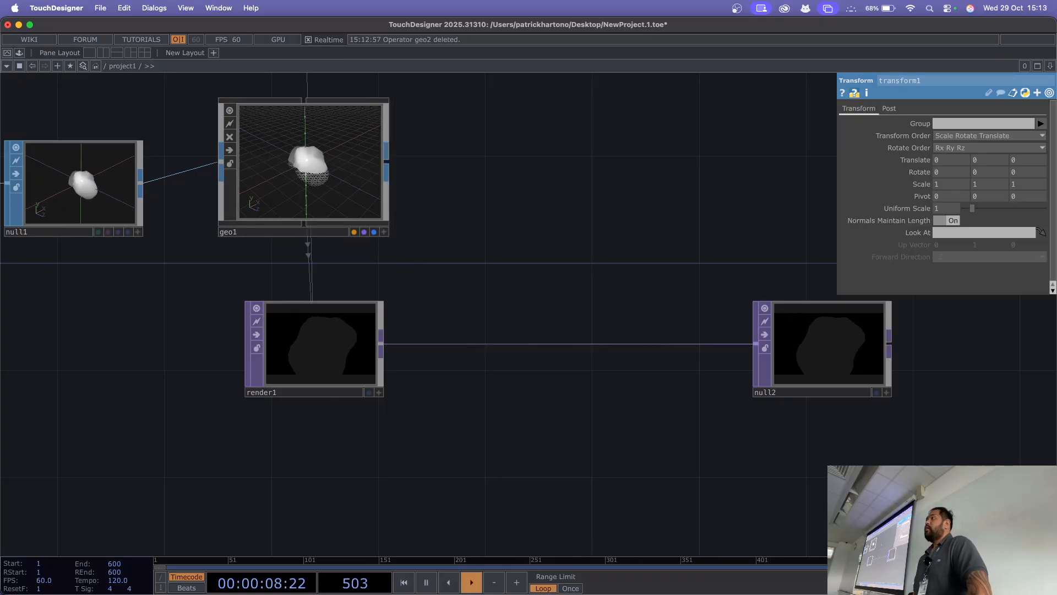
pyautogui.scroll(5, 263, 240)
pyautogui.moveTo(347, 303); pyautogui.dragTo(413, 303)
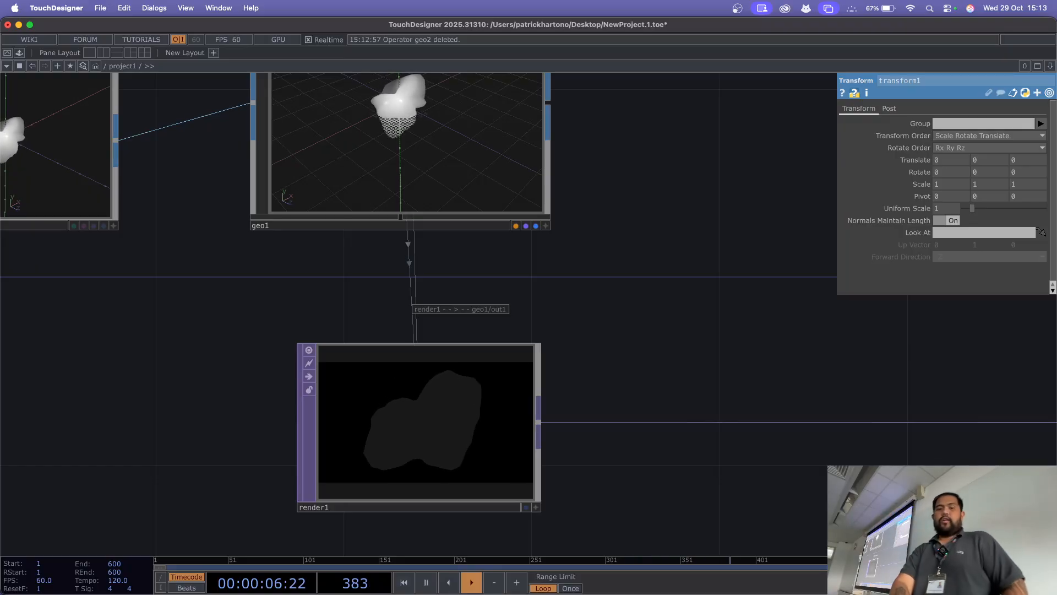
pyautogui.moveTo(1040, 348); pyautogui.dragTo(389, 266)
pyautogui.scroll(-3, 525, 240)
pyautogui.scroll(-1, 524, 241)
# Step: Select null2 and inspect its rendered silhouette up close
pyautogui.click(579, 322)
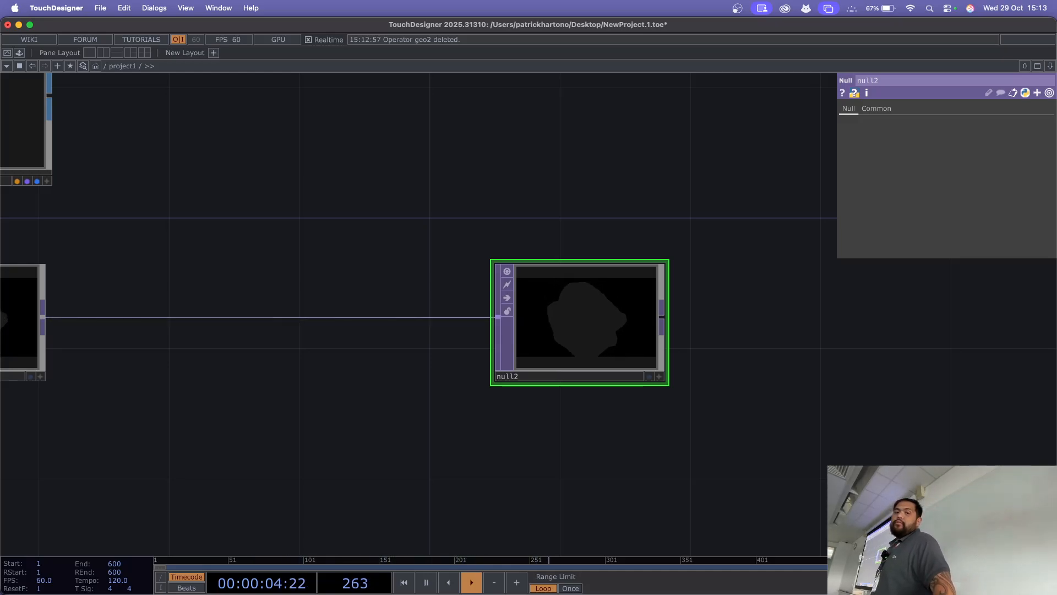
pyautogui.scroll(4, 579, 311)
pyautogui.scroll(3, 580, 312)
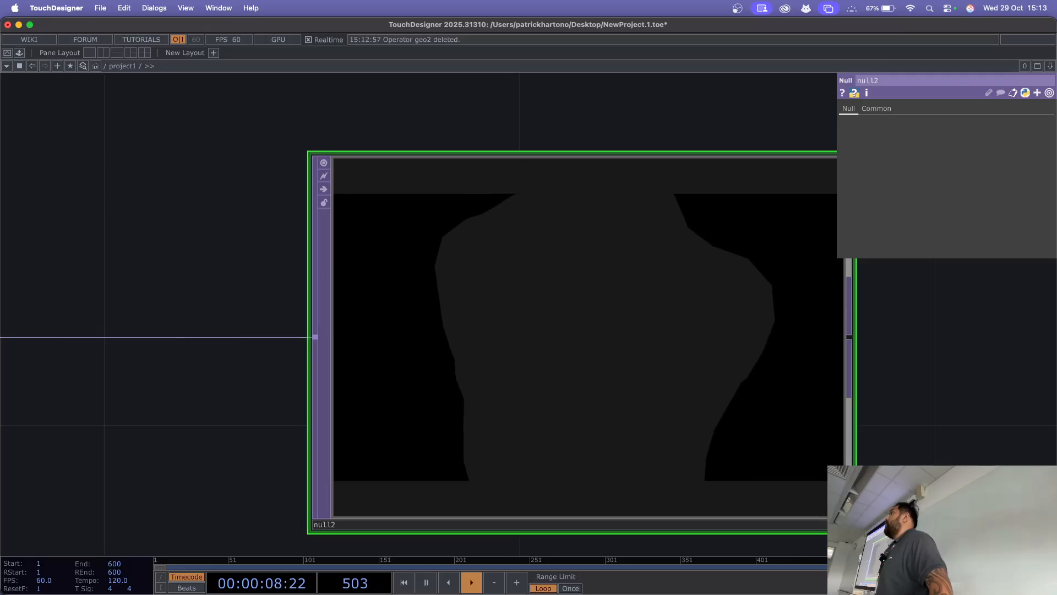
pyautogui.scroll(-3, 580, 312)
pyautogui.scroll(-3, 579, 312)
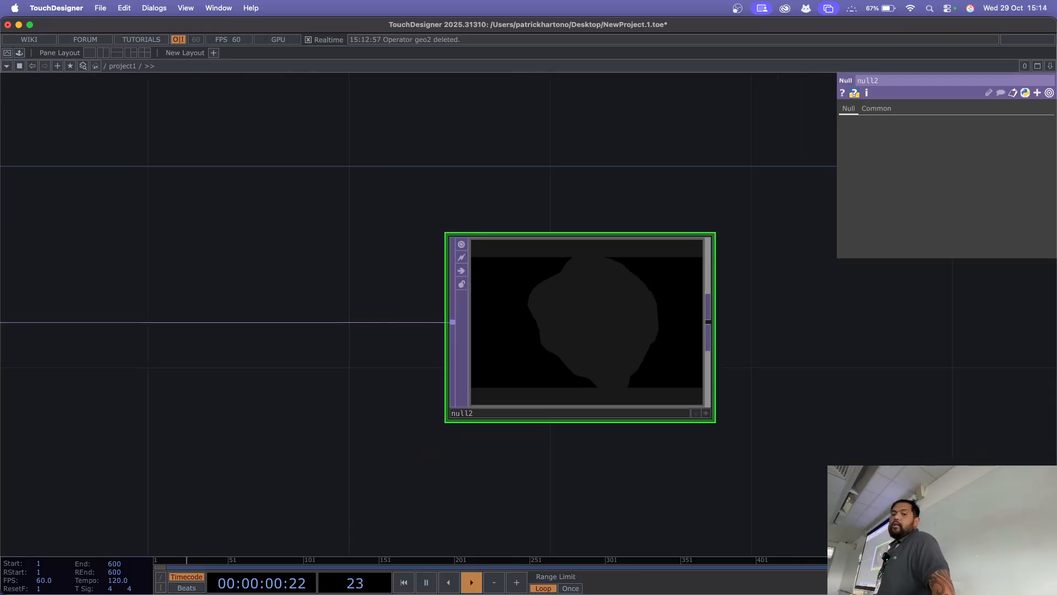
pyautogui.moveTo(734, 312); pyautogui.dragTo(716, 260)
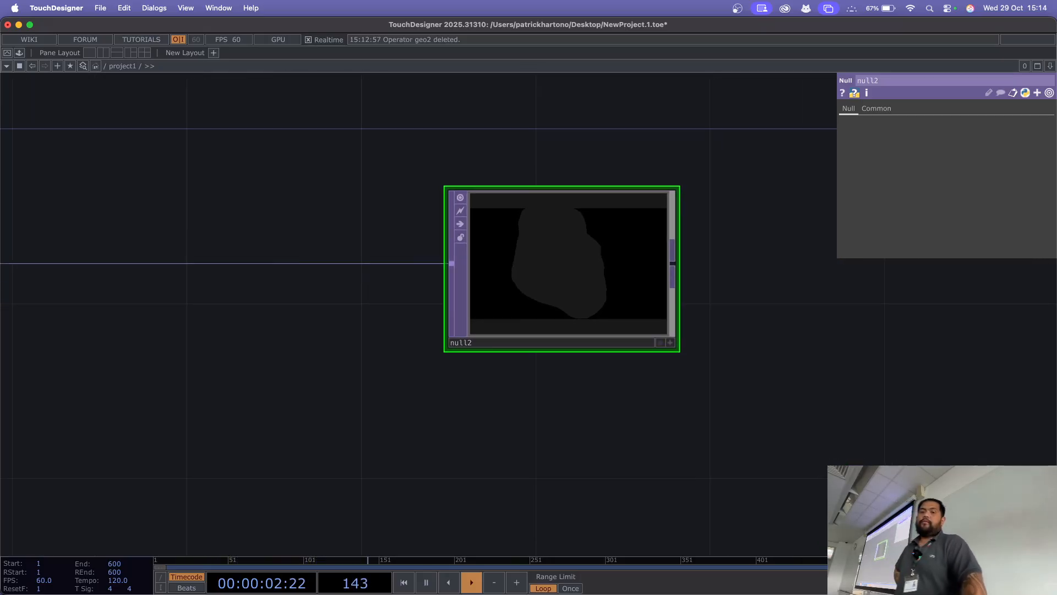
pyautogui.scroll(-3, 716, 260)
# Step: Open null2's output in a separate floating viewer and compare it with geo1 and render1 in the network
pyautogui.rightClick(606, 286)
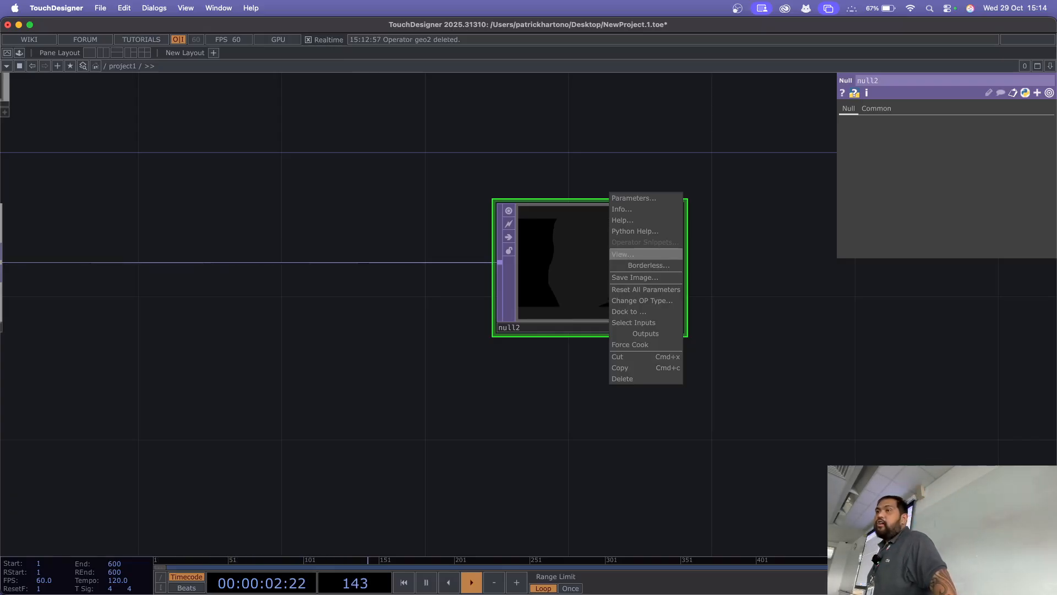
pyautogui.click(623, 254)
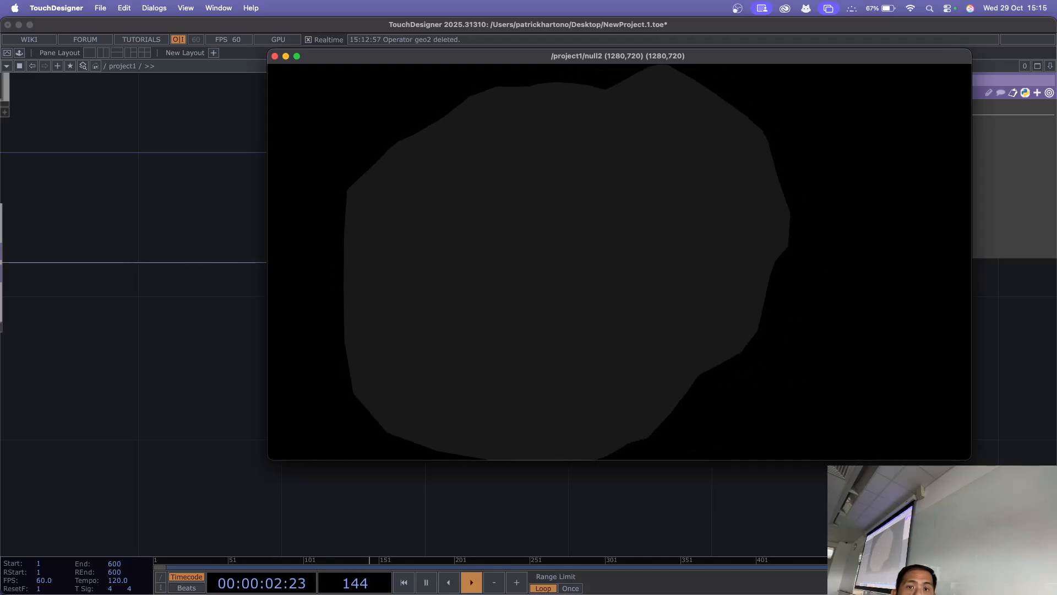
pyautogui.moveTo(529, 56); pyautogui.dragTo(730, 207)
pyautogui.moveTo(176, 215); pyautogui.dragTo(421, 397)
pyautogui.scroll(-4, 374, 190)
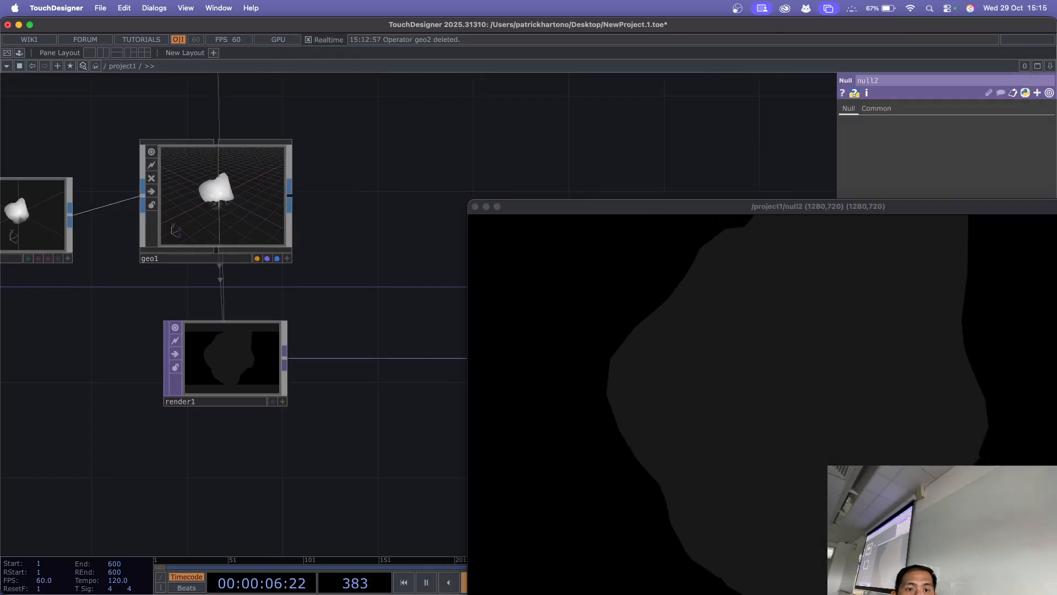
pyautogui.moveTo(375, 190); pyautogui.dragTo(287, 113)
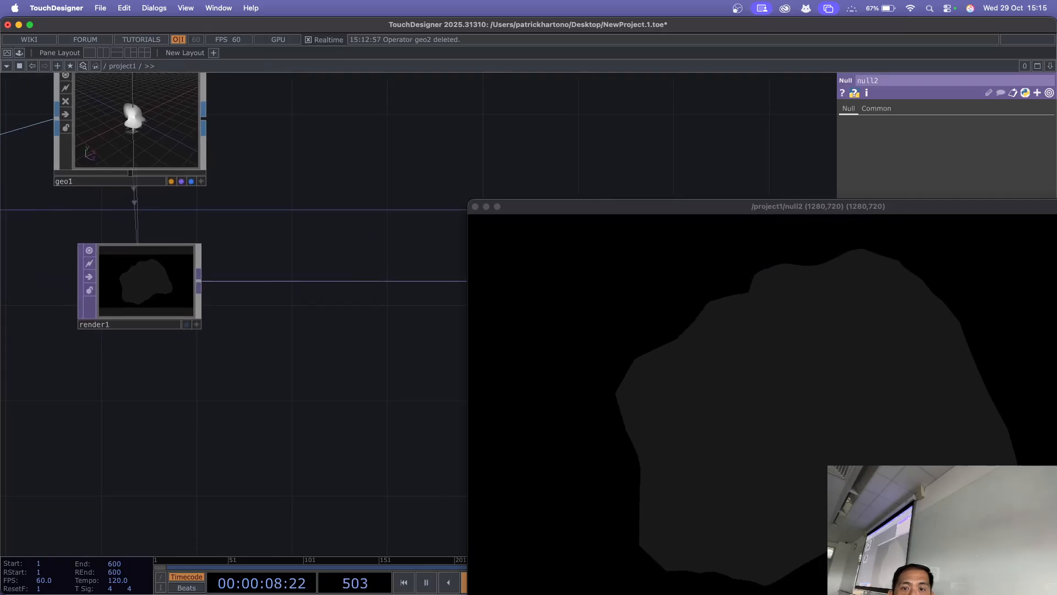
# Step: Shrink null2's floating viewer to 512 × 288, move it clear of the operators, and close it
pyautogui.moveTo(584, 206); pyautogui.dragTo(298, 86)
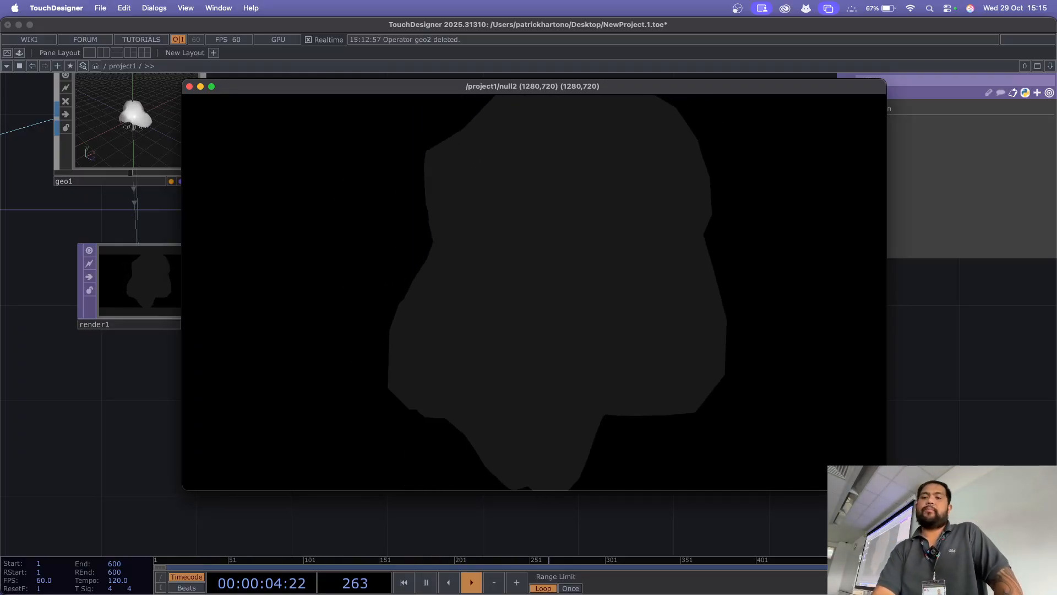
pyautogui.moveTo(886, 80); pyautogui.dragTo(463, 317)
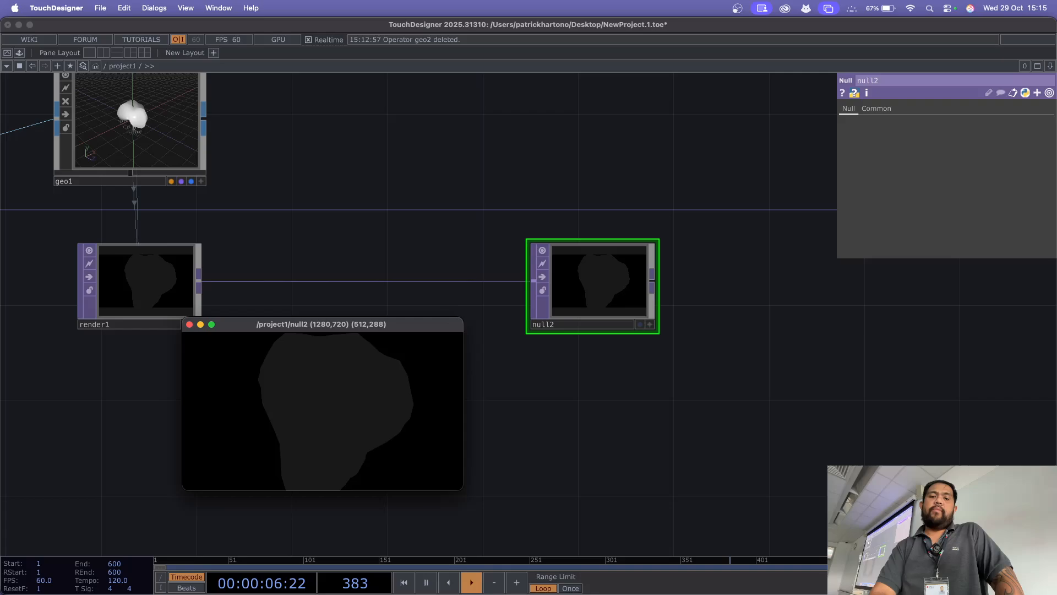
pyautogui.moveTo(330, 324); pyautogui.dragTo(861, 64)
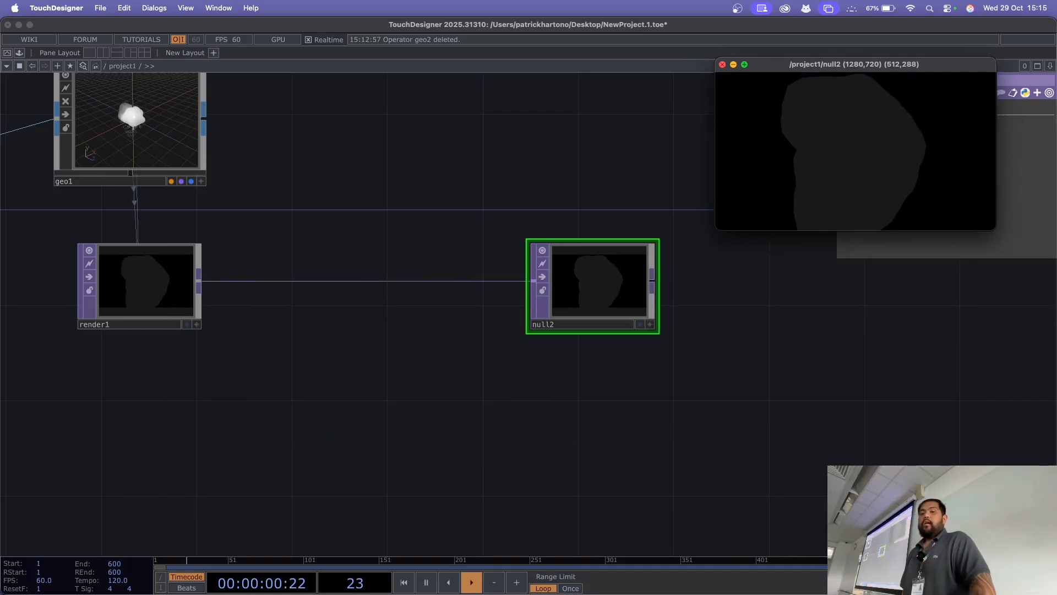
pyautogui.click(723, 65)
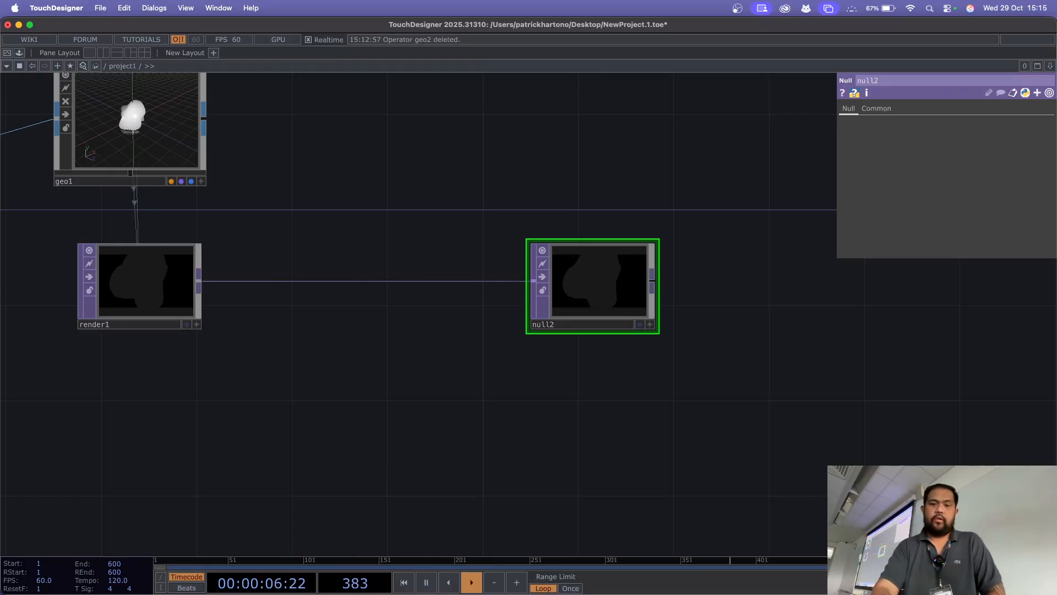
# Step: Show null2's image as the network backdrop, and turn its display flag back off
pyautogui.moveTo(740, 375); pyautogui.dragTo(827, 429)
pyautogui.scroll(6, 707, 310)
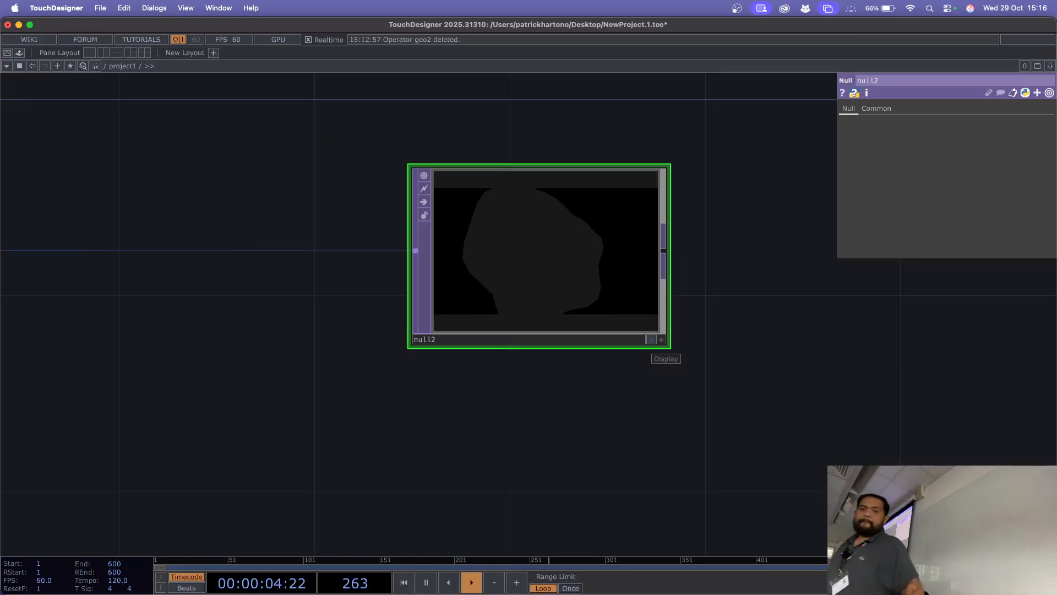
pyautogui.click(651, 339)
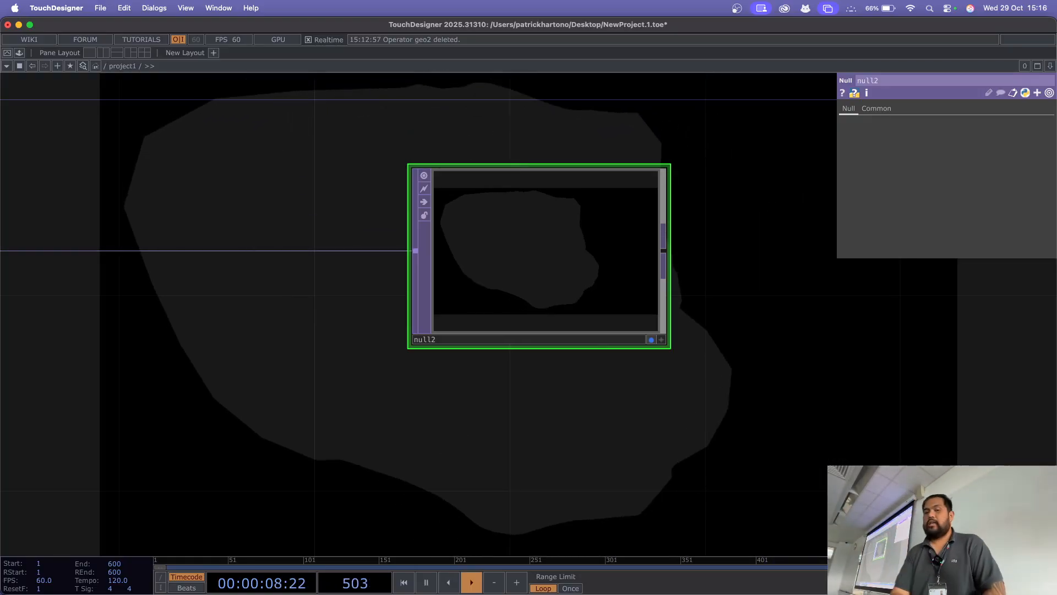
pyautogui.click(651, 340)
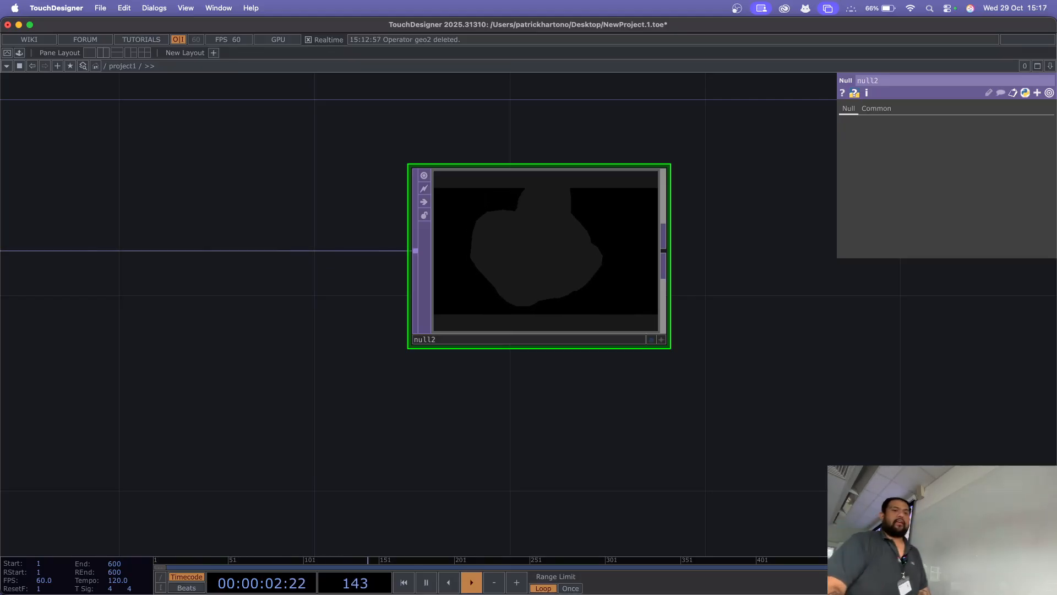
# Step: Split the workspace into two side-by-side panes, giving the network editor about two-thirds of the width
pyautogui.hotkey('alt', '[')
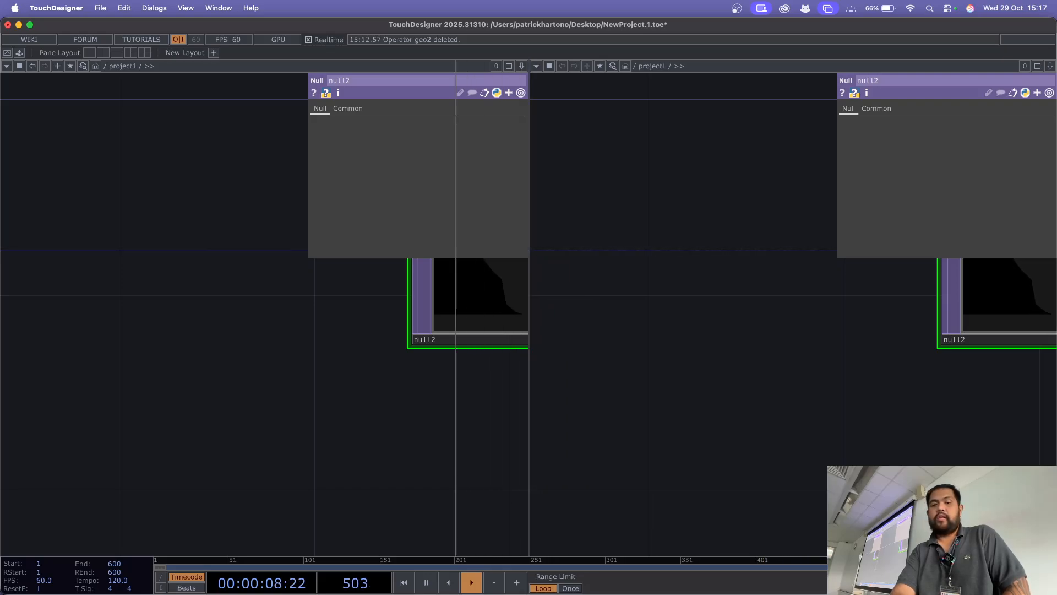
pyautogui.moveTo(384, 309); pyautogui.dragTo(384, 309)
pyautogui.moveTo(523, 342); pyautogui.dragTo(781, 343)
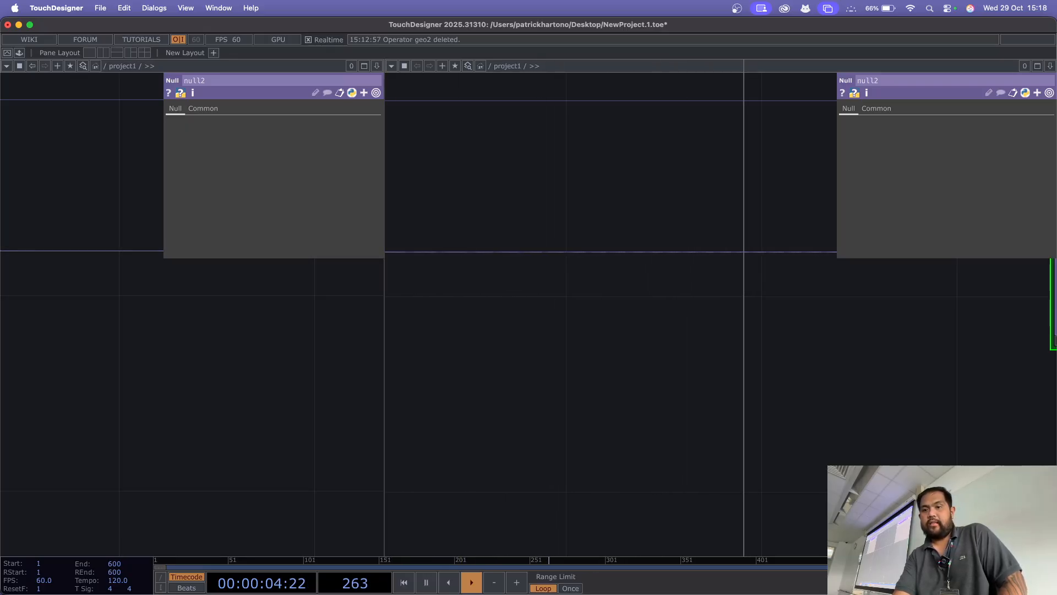
pyautogui.moveTo(713, 314); pyautogui.dragTo(713, 314)
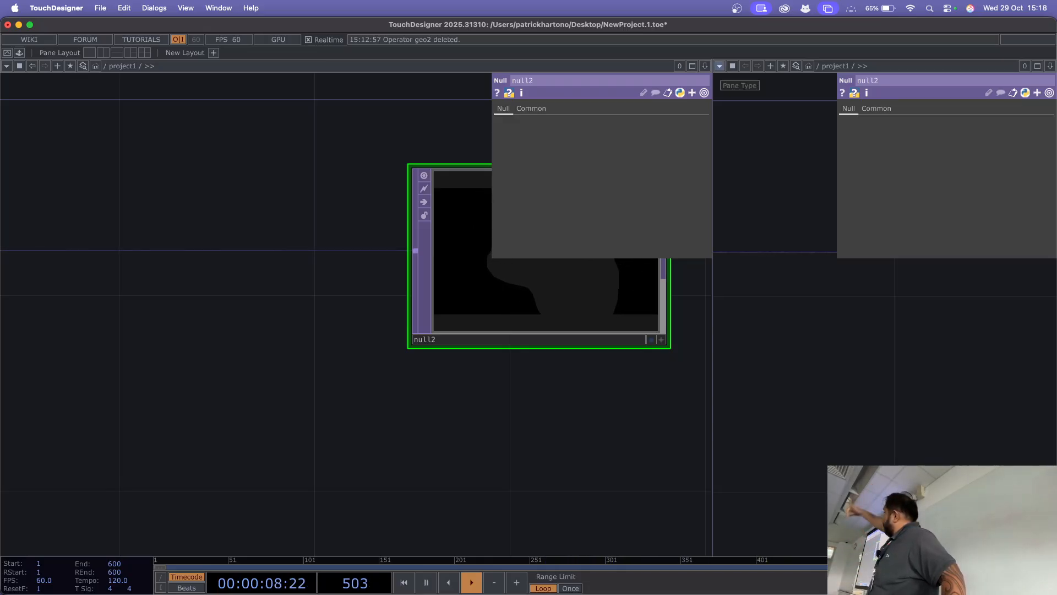
# Step: Change the narrower pane to a TOP Viewer and enable null2's display flag so its render shows there
pyautogui.click(720, 66)
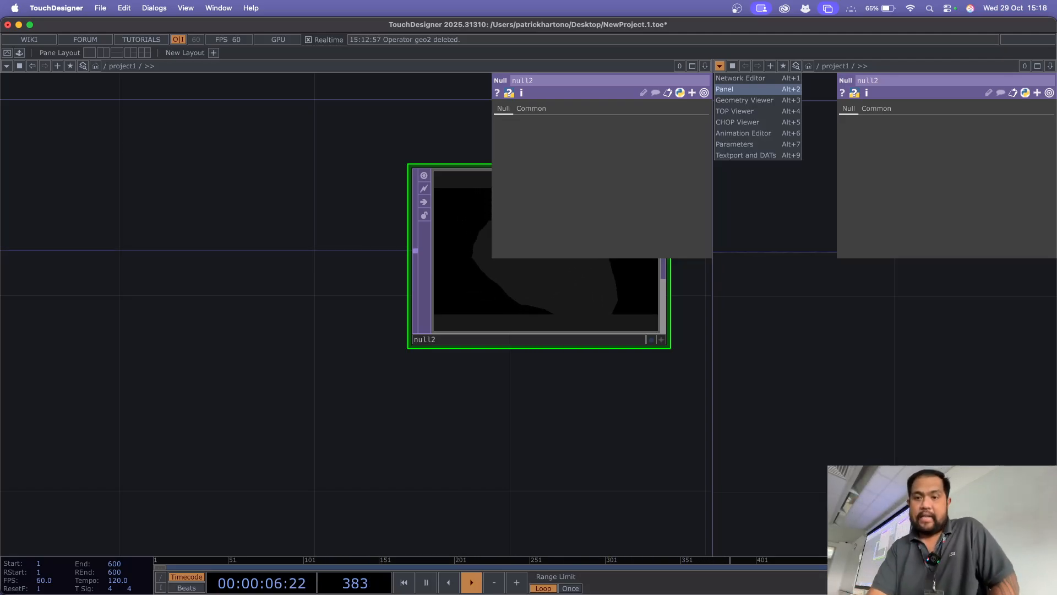
pyautogui.click(735, 110)
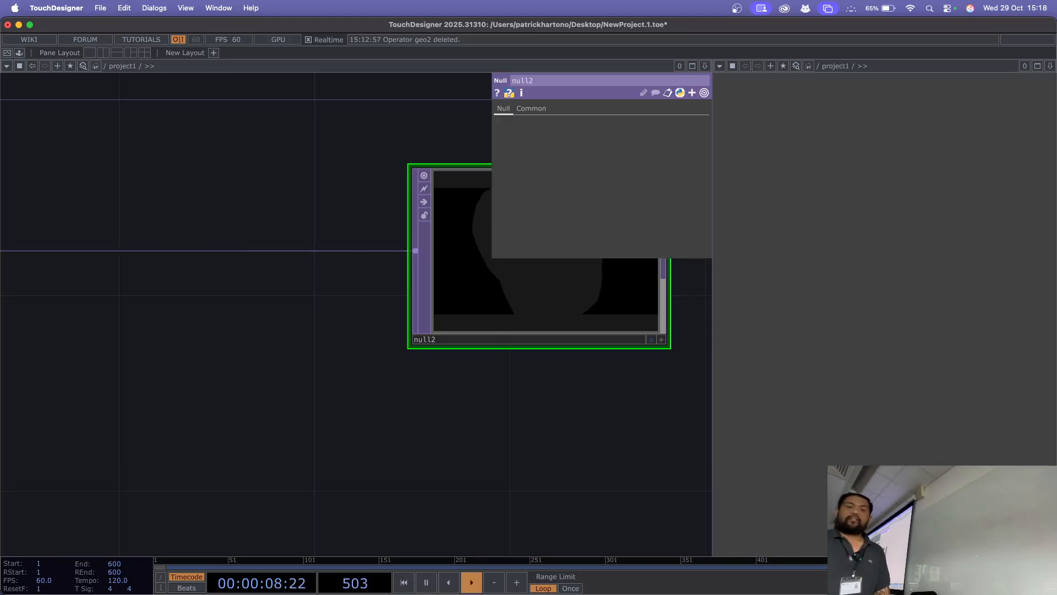
pyautogui.moveTo(529, 419); pyautogui.dragTo(170, 416)
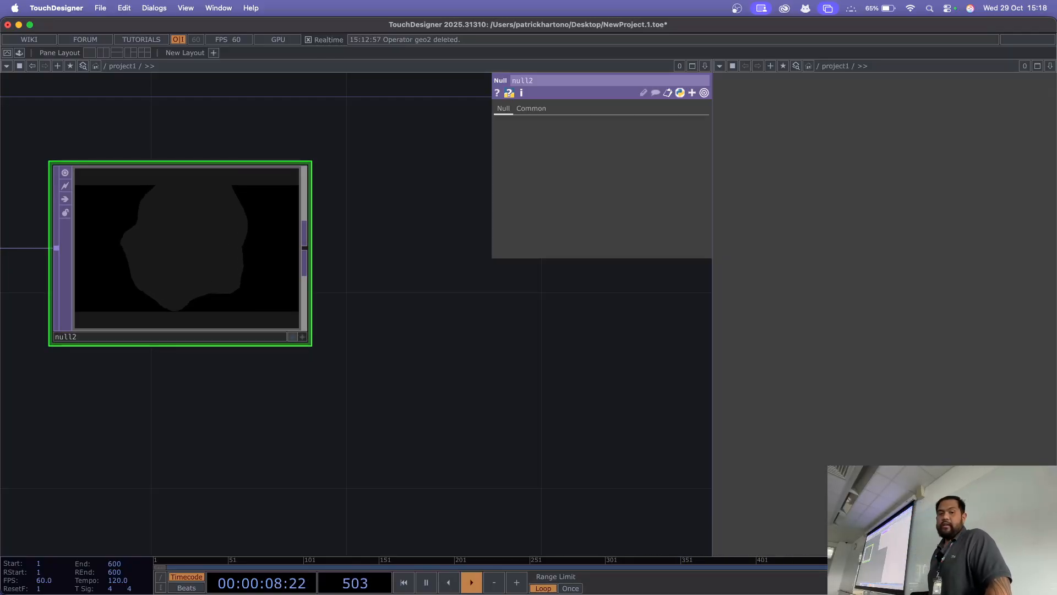
pyautogui.scroll(4, 357, 388)
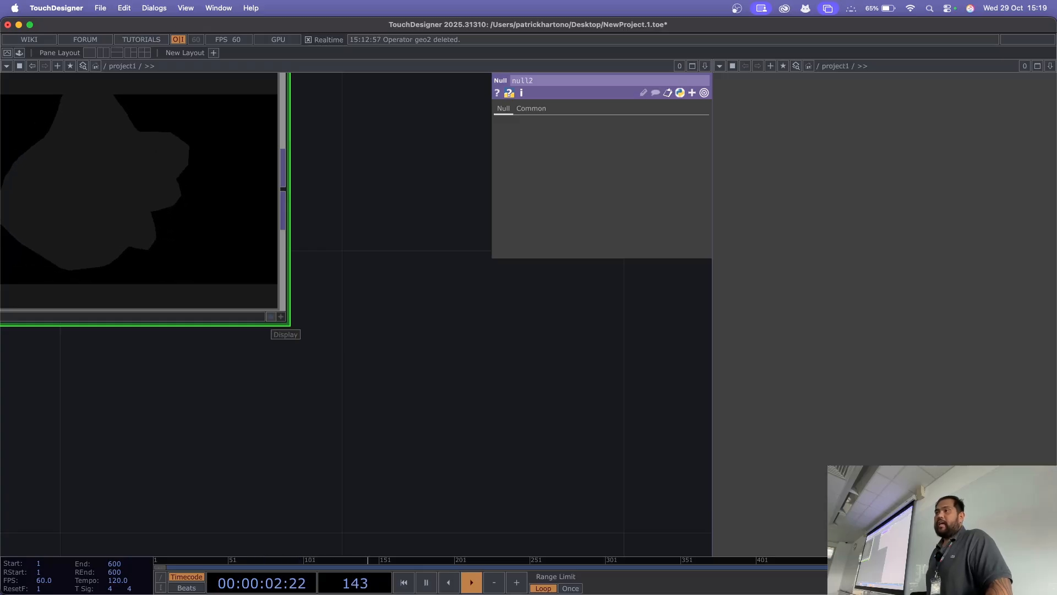
pyautogui.click(271, 316)
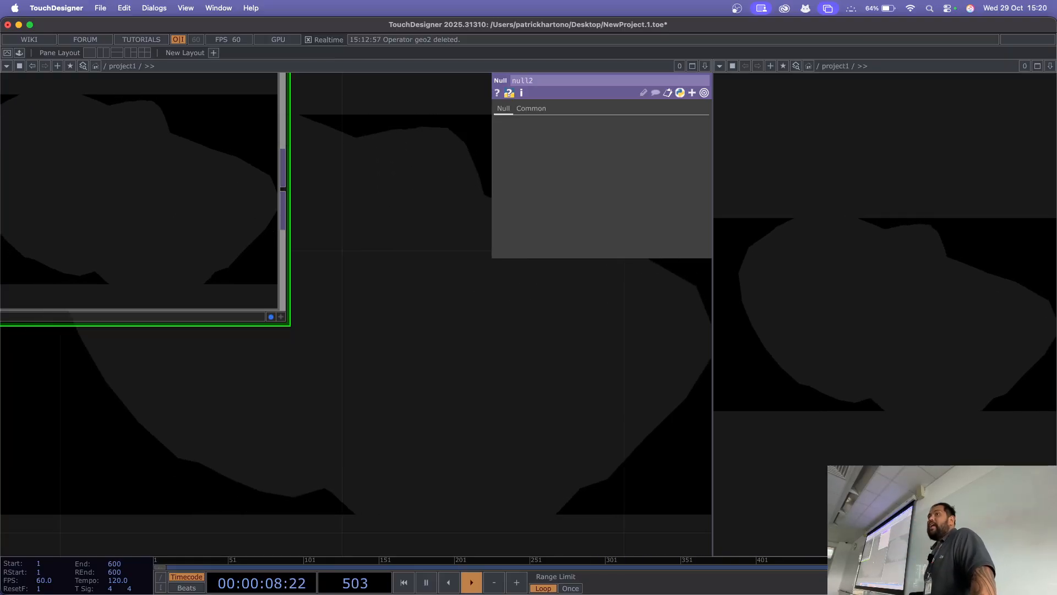
# Step: Turn off Backdrop TOPs for the network editor and hide its parameter window
pyautogui.rightClick(437, 257)
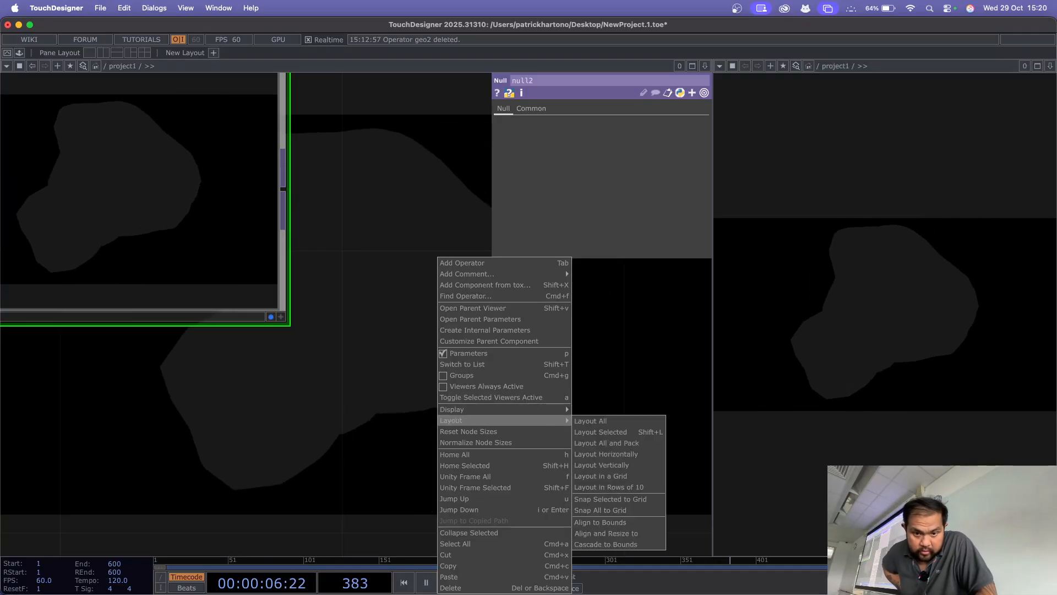
pyautogui.moveTo(452, 409)
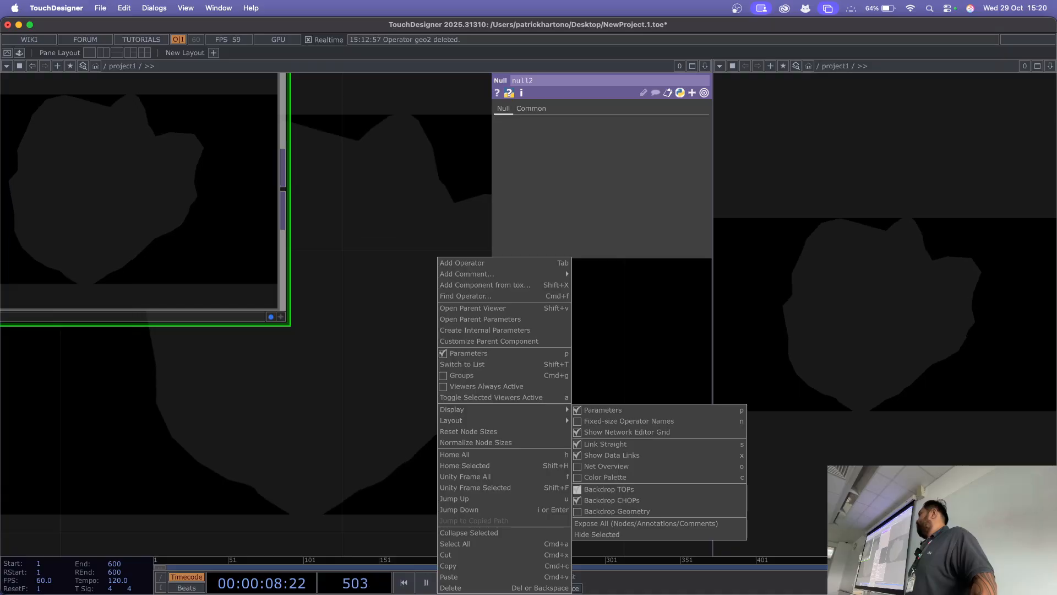
pyautogui.click(580, 490)
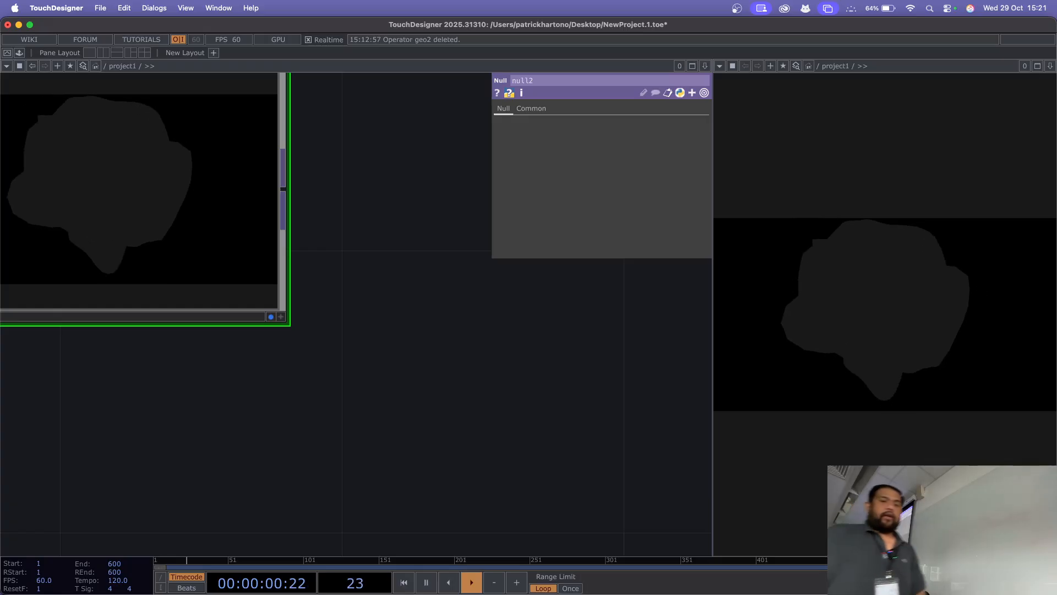
pyautogui.scroll(-5, 437, 393)
pyautogui.moveTo(436, 393); pyautogui.dragTo(633, 448)
pyautogui.press('p')
# Step: Place a Light COMP beside geo1, above the link between render1 and null2
pyautogui.moveTo(195, 229); pyautogui.dragTo(412, 247)
pyautogui.scroll(-4, 303, 233)
pyautogui.moveTo(321, 199); pyautogui.dragTo(366, 257)
pyautogui.scroll(-4, 403, 208)
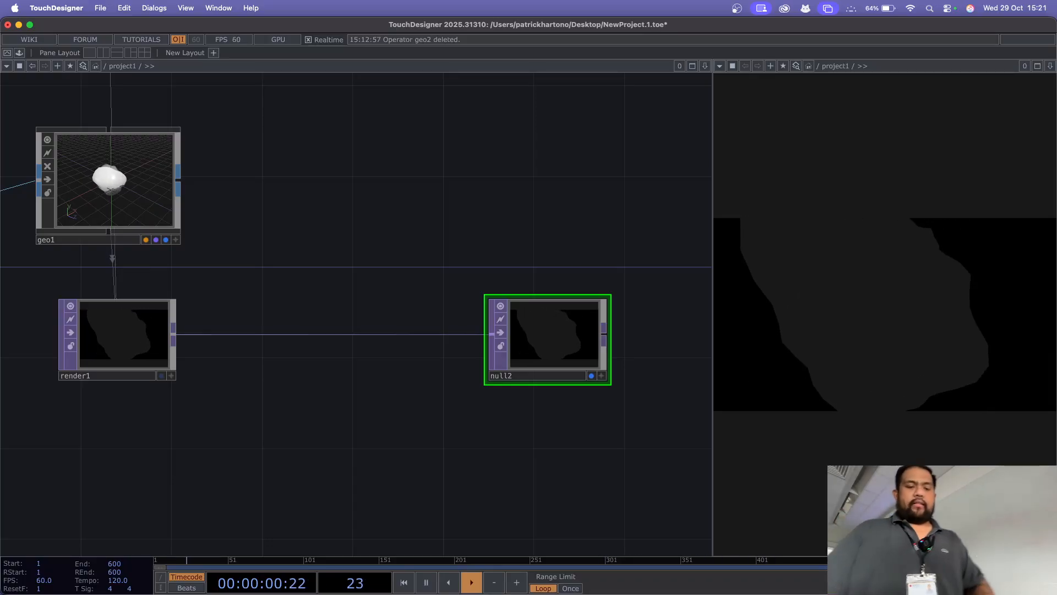
pyautogui.press('Tab')
pyautogui.write('l')
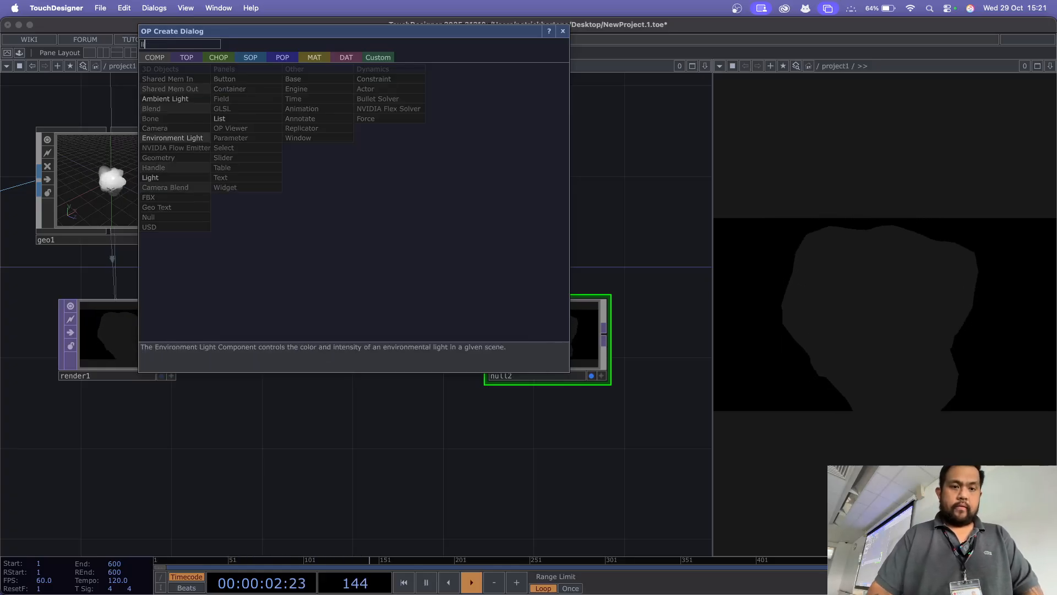
pyautogui.click(159, 178)
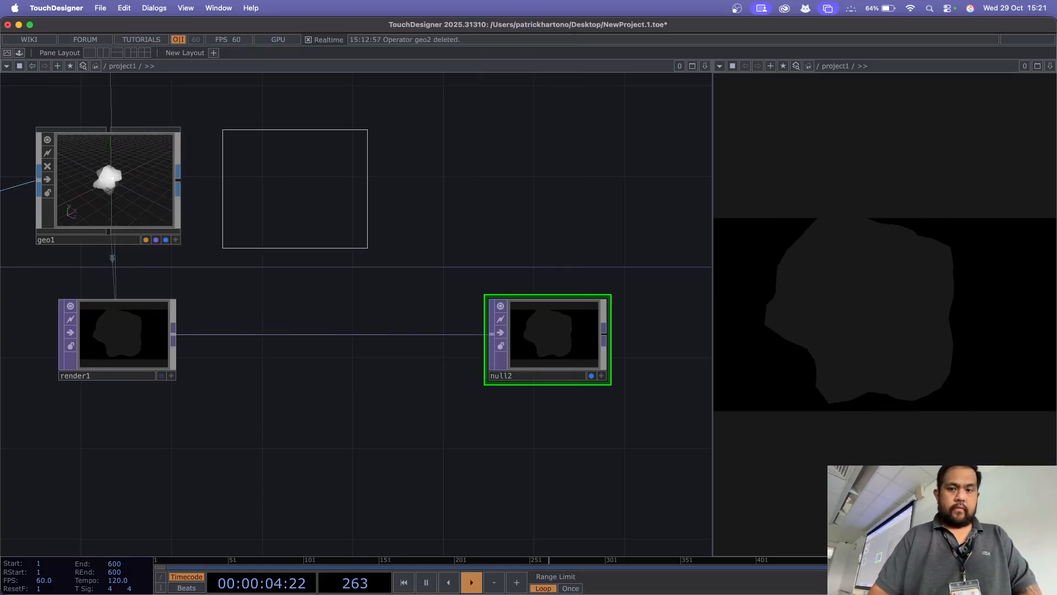
pyautogui.click(293, 186)
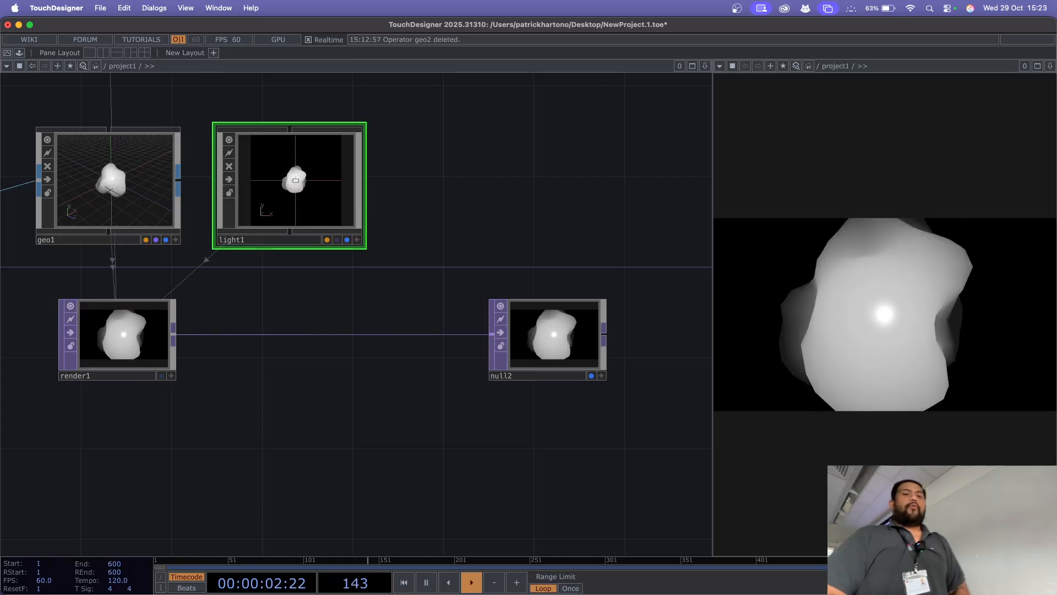
# Step: Open the Preferences, examine the TOPs settings, and close the dialog without changes
pyautogui.click(154, 8)
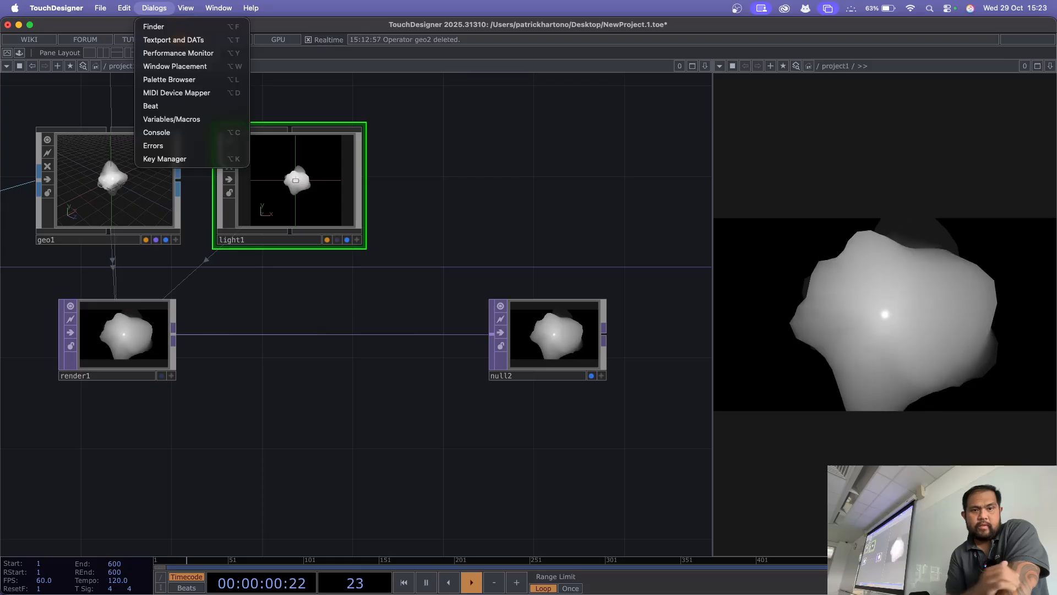
pyautogui.moveTo(57, 8)
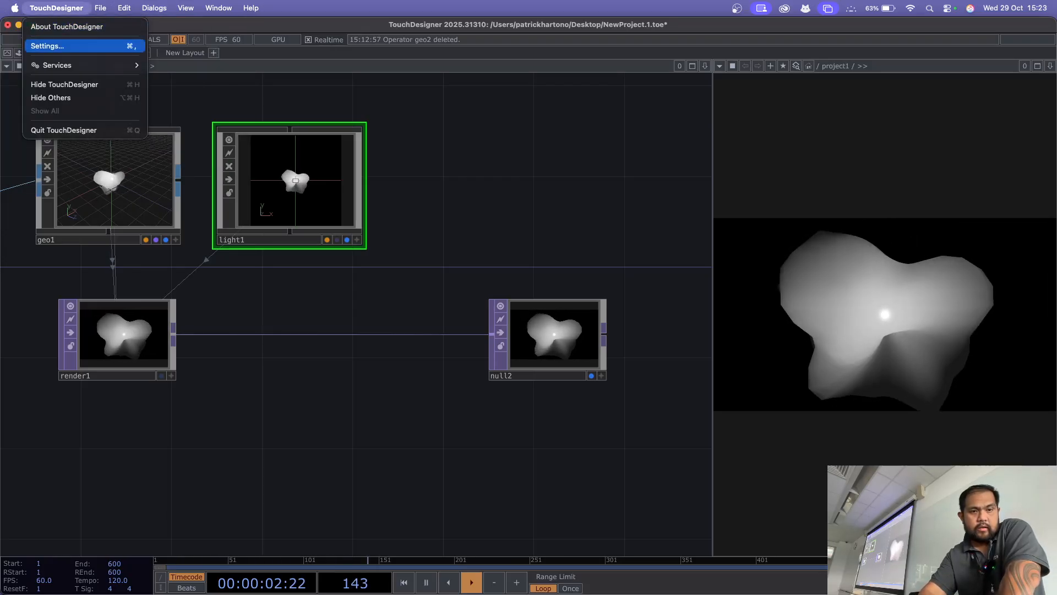
pyautogui.click(47, 45)
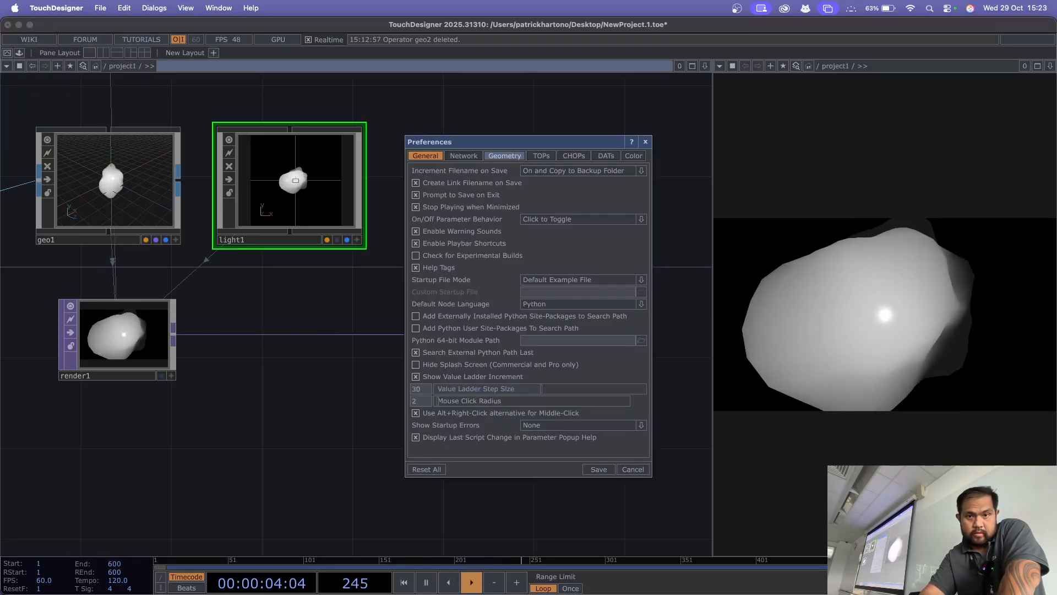
pyautogui.click(155, 8)
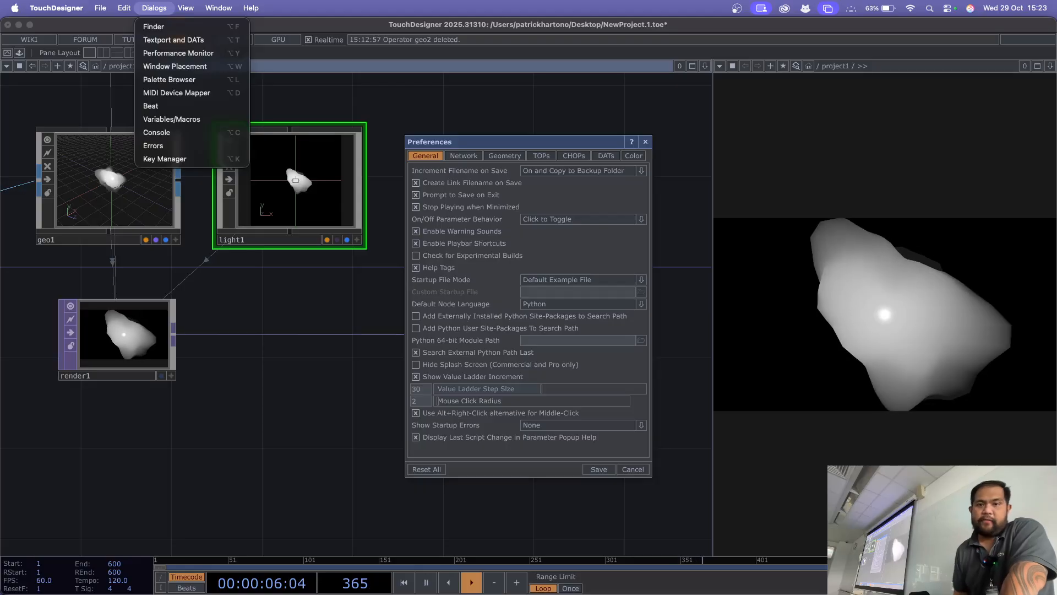
pyautogui.click(185, 8)
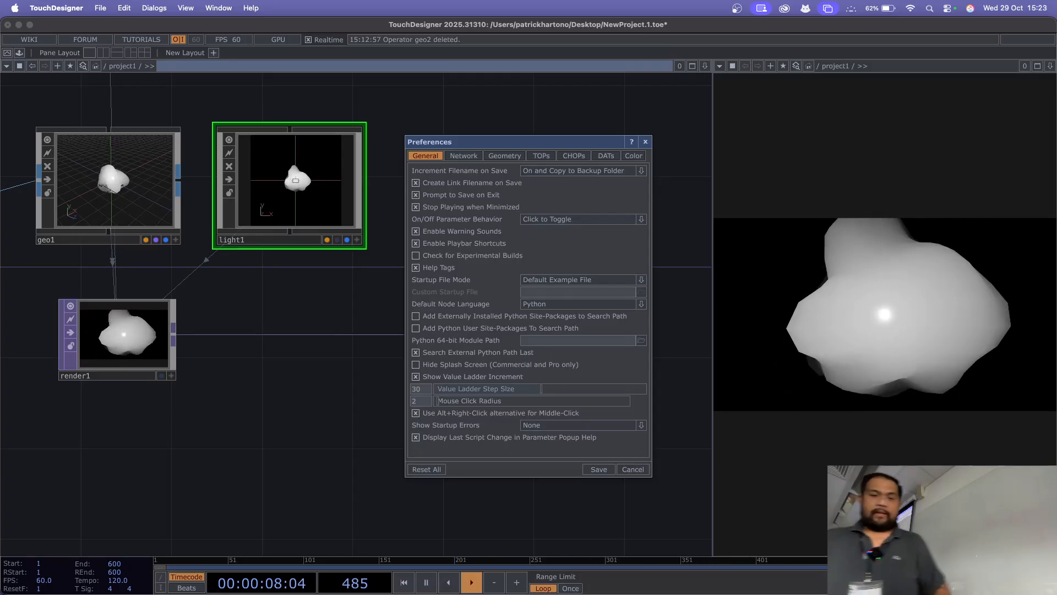
pyautogui.click(542, 155)
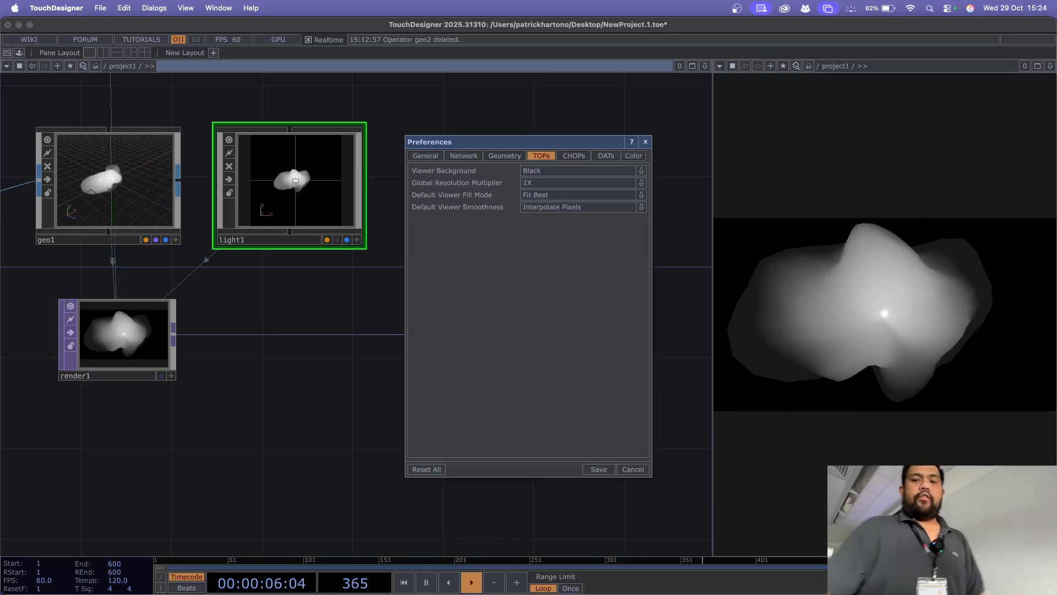
pyautogui.press('Escape')
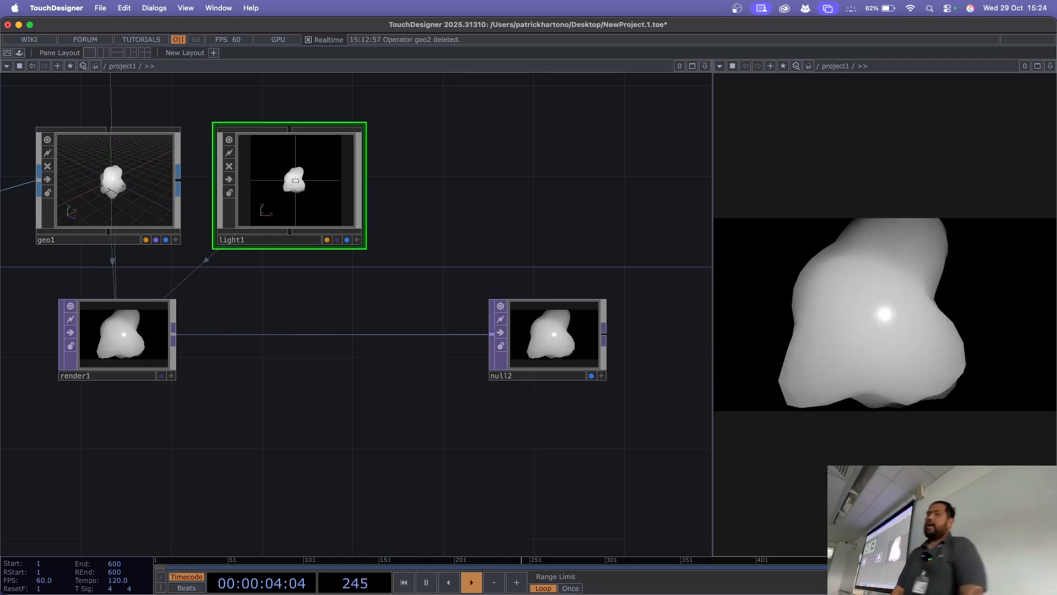
# Step: Move null2 farther from render1 to free space along their link
pyautogui.moveTo(551, 337); pyautogui.dragTo(641, 337)
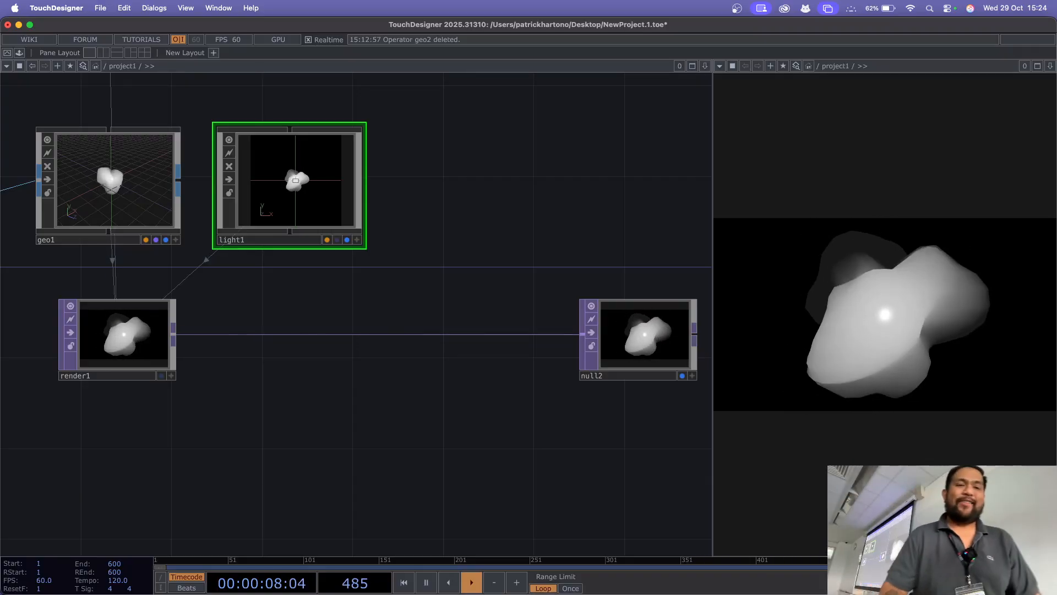
# Step: Show where the application Preferences are found, view their General settings, and close the dialog
pyautogui.click(55, 8)
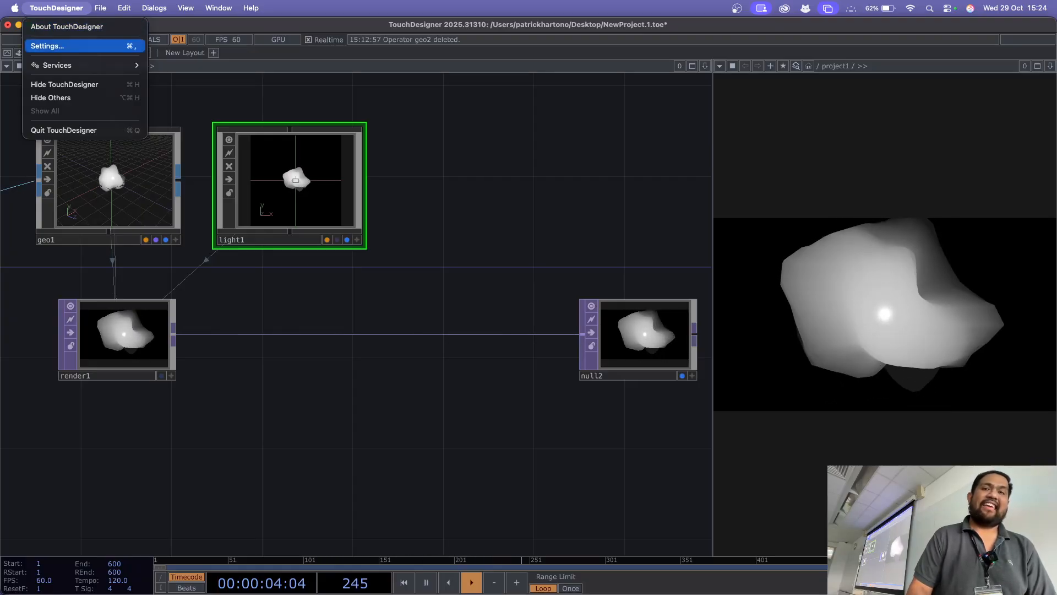
pyautogui.click(48, 46)
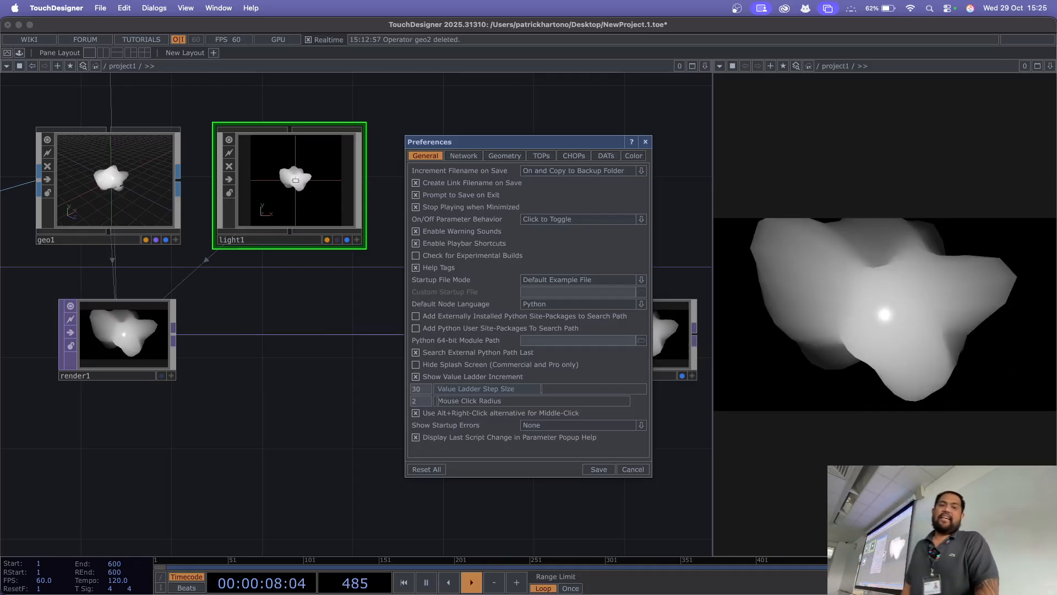
pyautogui.click(56, 7)
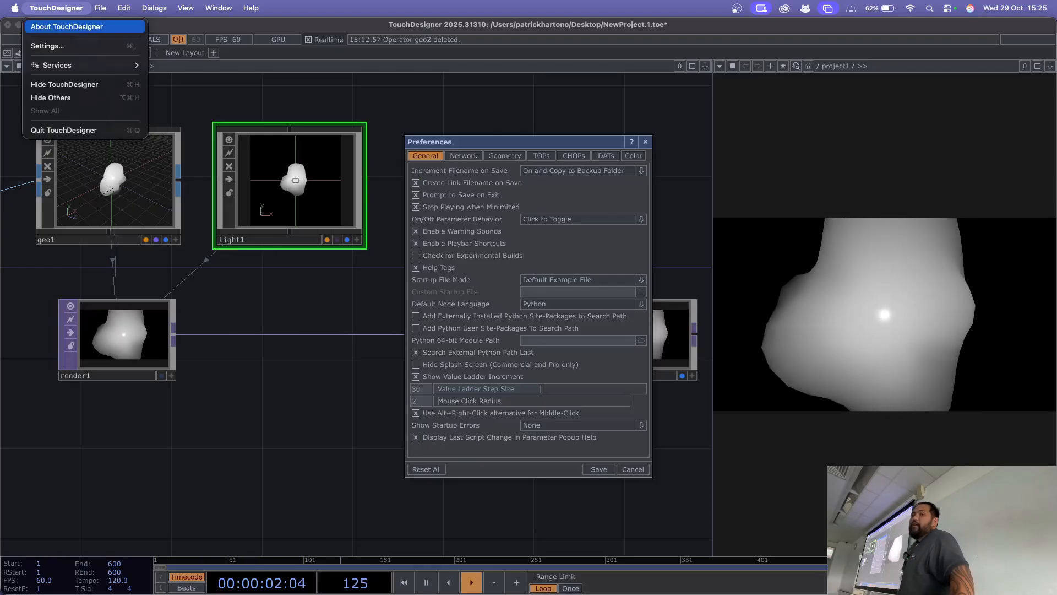
pyautogui.click(62, 47)
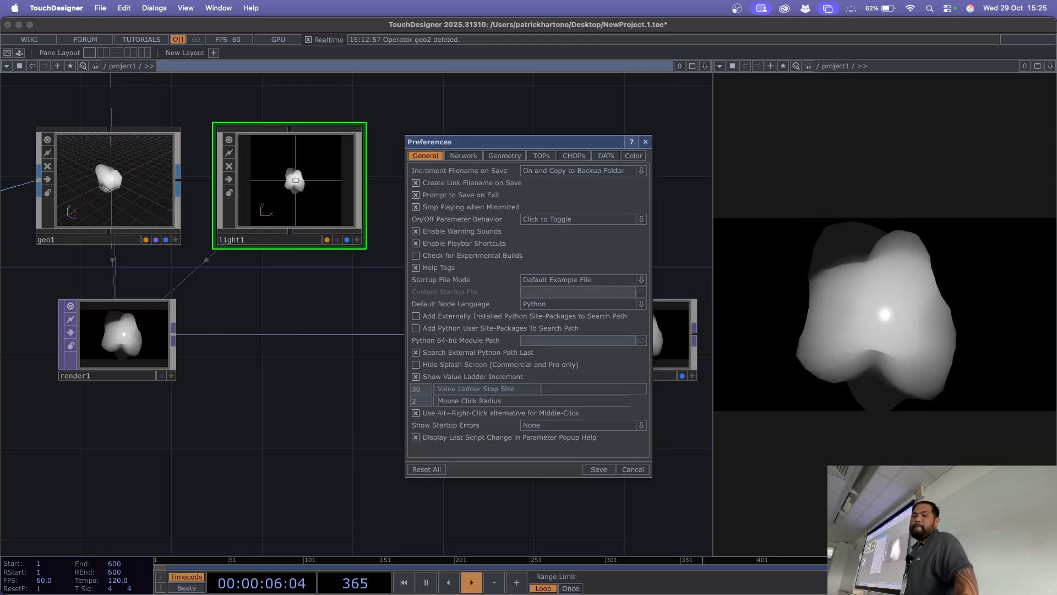
pyautogui.click(645, 142)
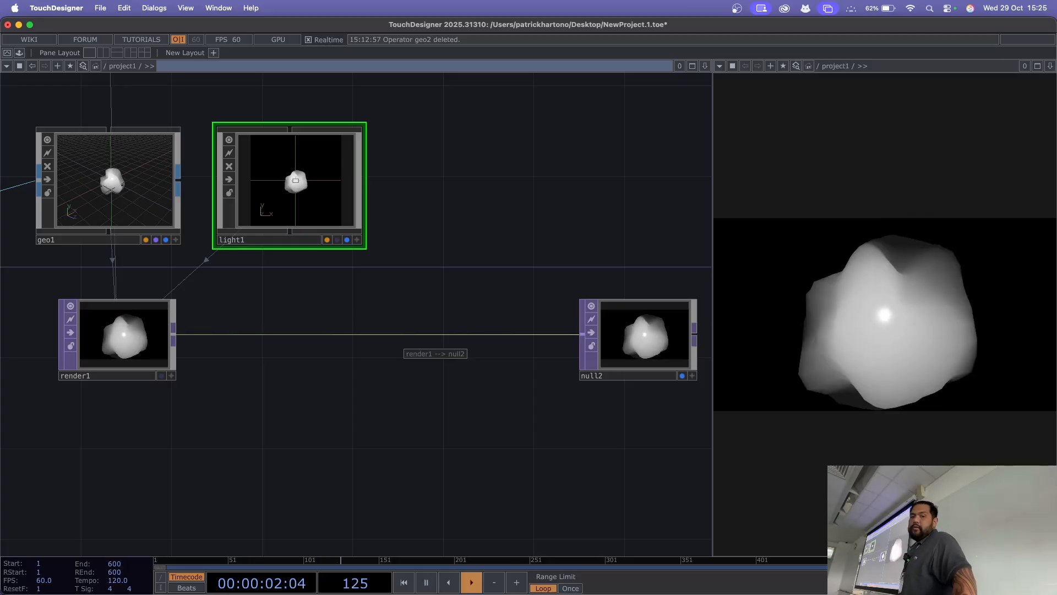
# Step: Insert a Transform TOP into the link between render1 and null2, placing it just before null2
pyautogui.rightClick(406, 337)
pyautogui.press('Escape')
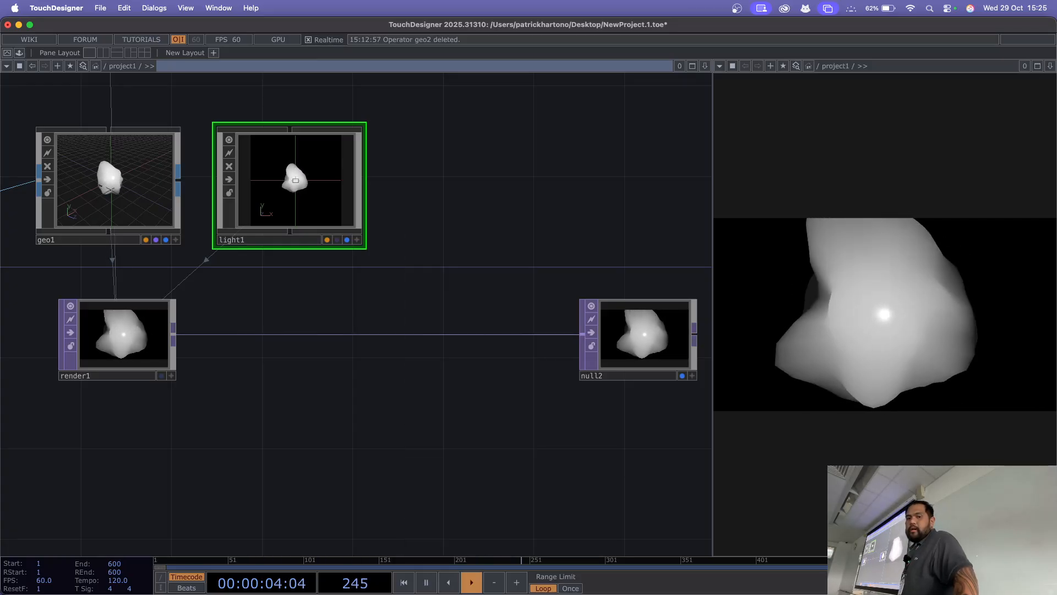
pyautogui.rightClick(415, 334)
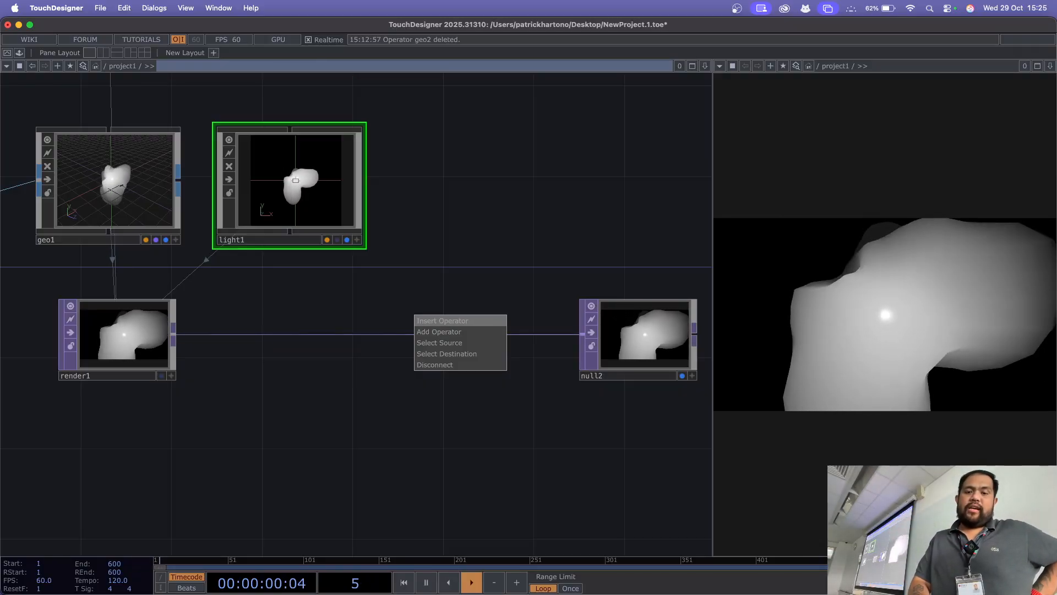
pyautogui.click(440, 320)
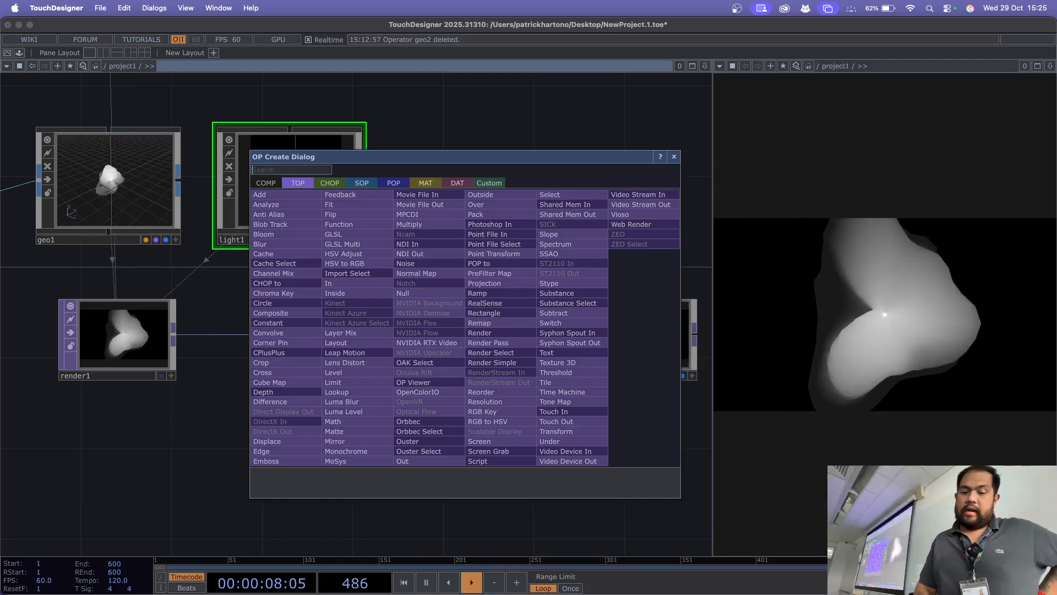
pyautogui.write('tr')
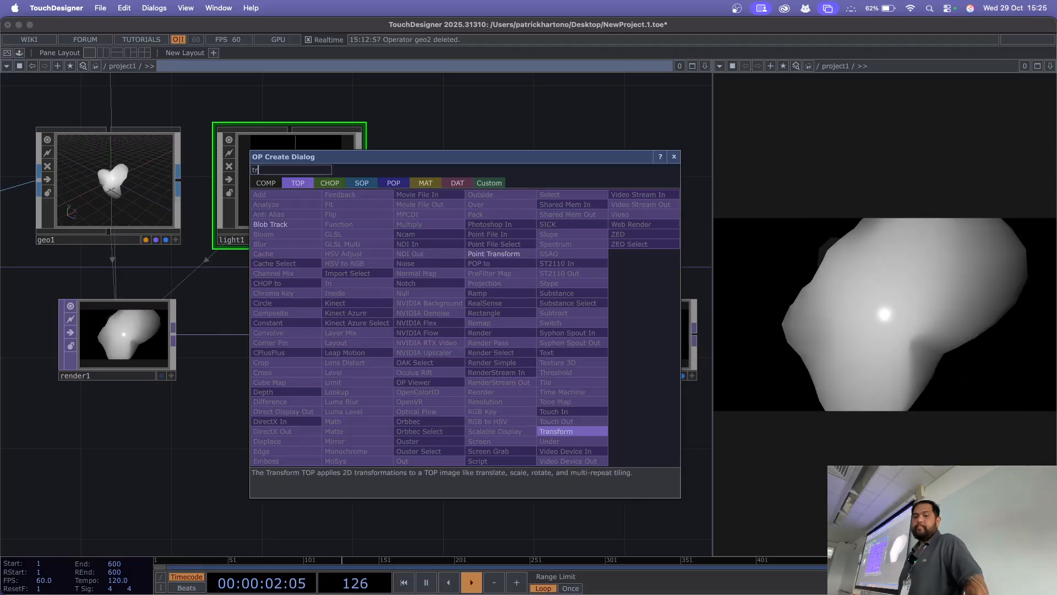
pyautogui.press('Return')
pyautogui.click(478, 340)
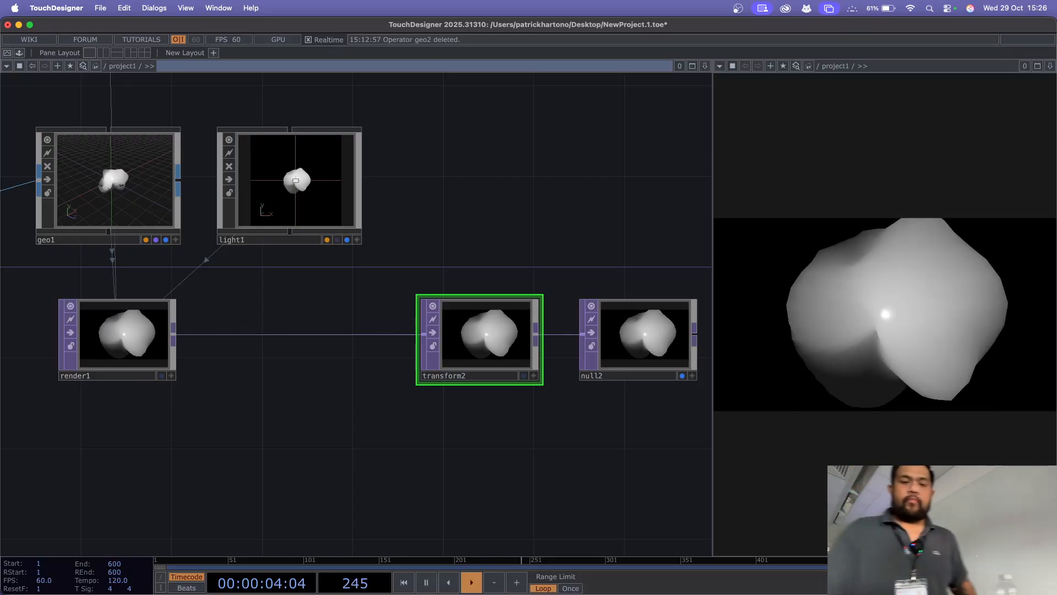
# Step: Show transform2's parameters, turn off Pre-Multiply RGB by Alpha and turn on Comp Over Background Color
pyautogui.press('p')
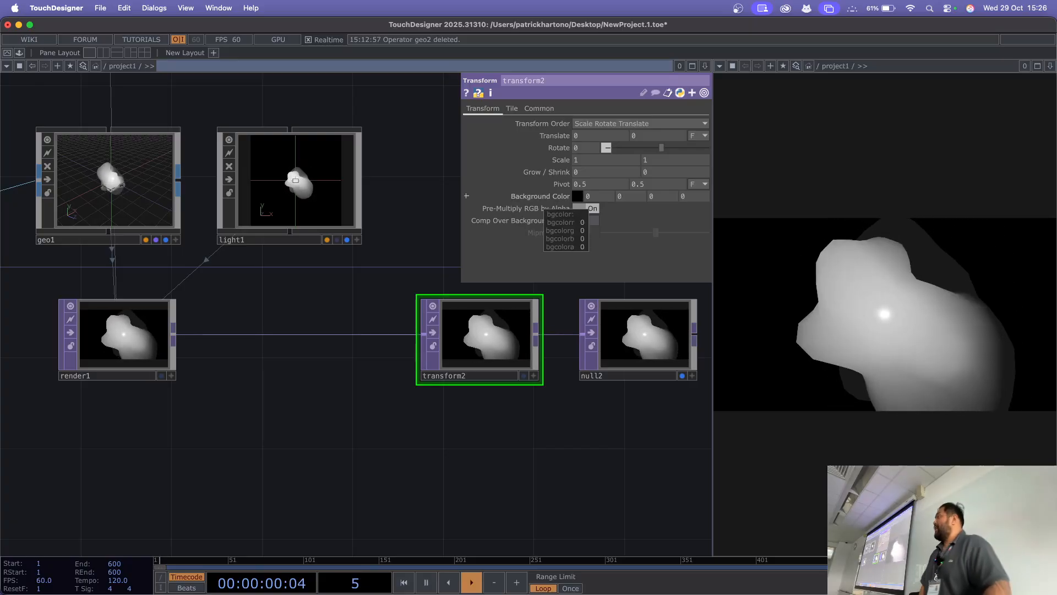
pyautogui.click(543, 197)
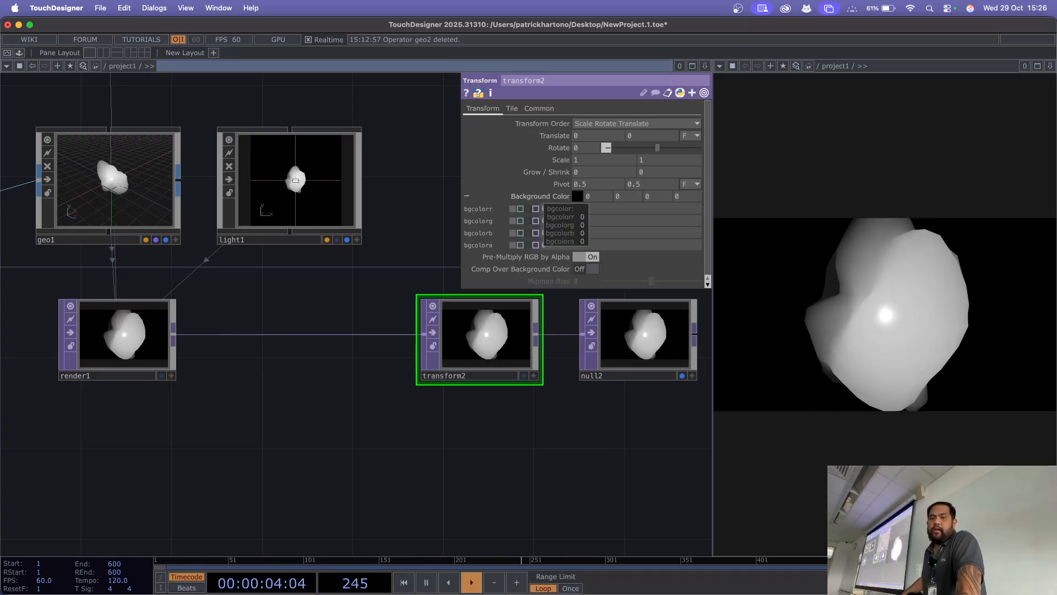
pyautogui.click(543, 197)
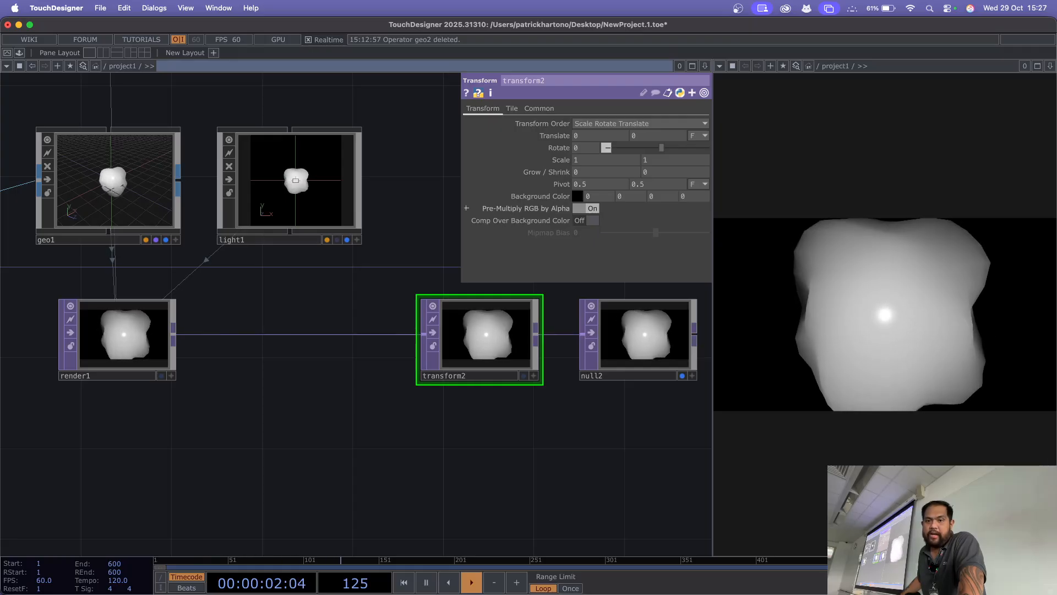
pyautogui.click(586, 208)
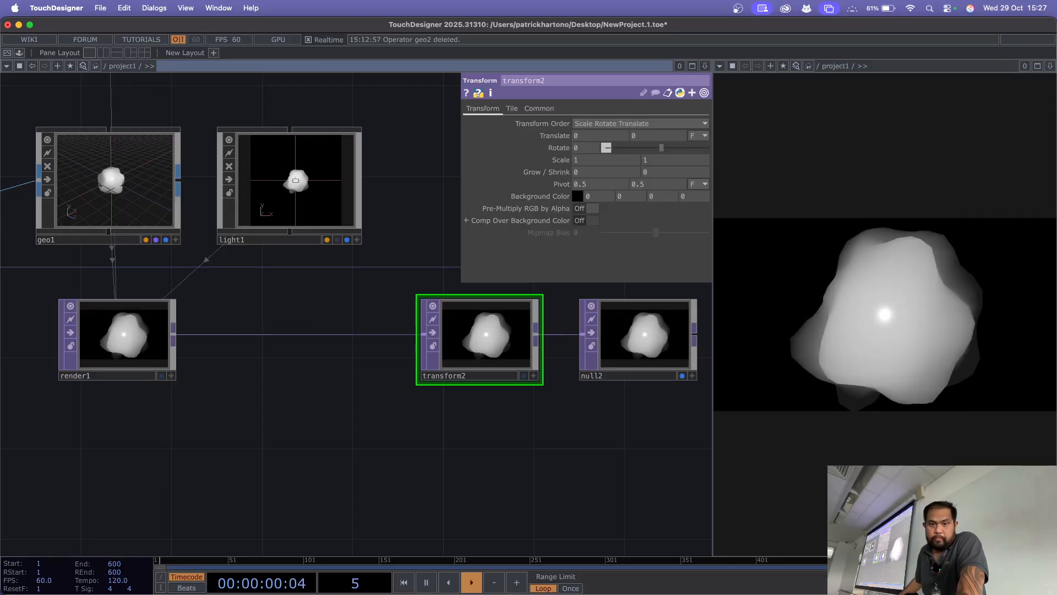
pyautogui.click(586, 220)
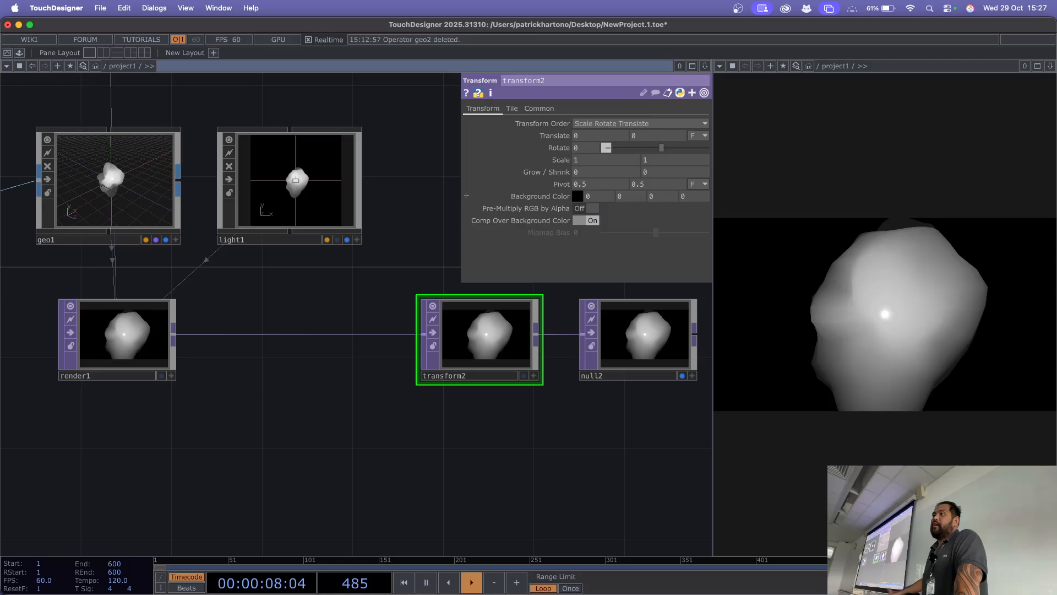
# Step: Set transform2's Background Color to mid grey with red, green and blue at 0.5
pyautogui.click(578, 196)
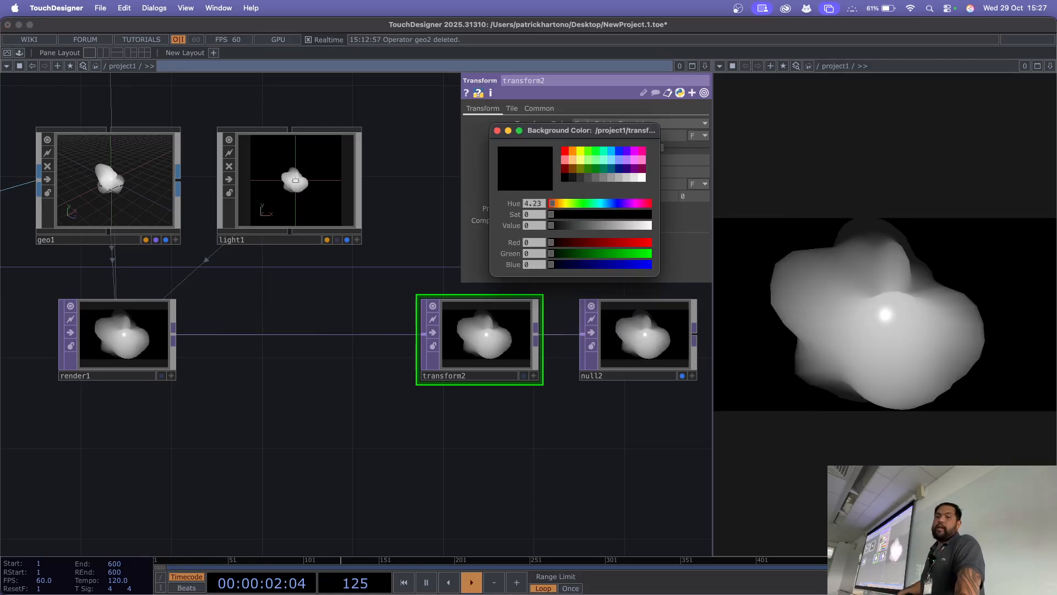
pyautogui.click(588, 168)
pyautogui.click(611, 177)
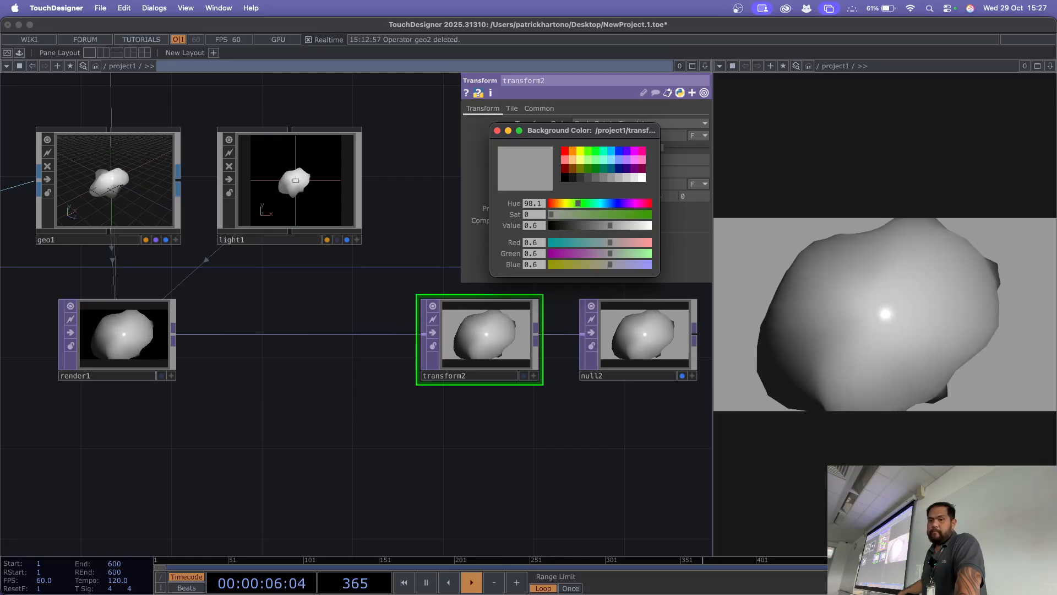
pyautogui.click(604, 178)
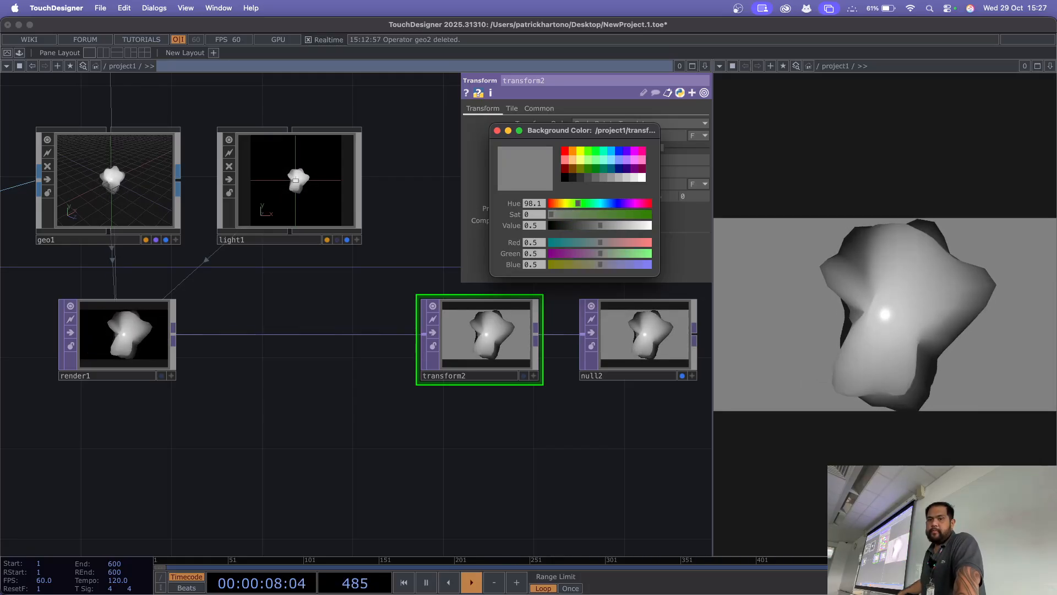
pyautogui.click(497, 130)
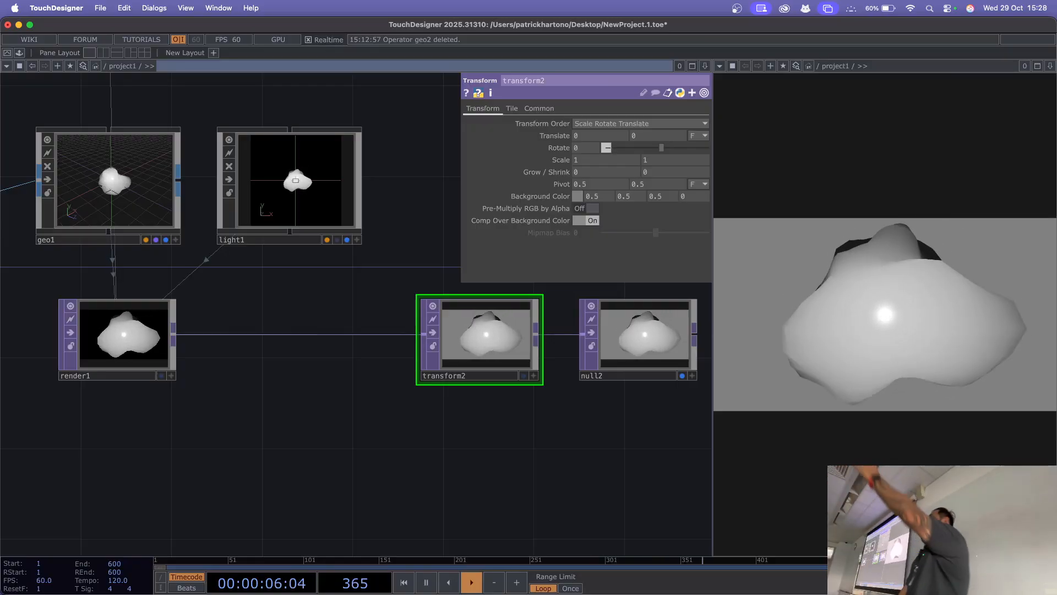
# Step: Try a magenta Light Color on light1, and return it to white
pyautogui.click(289, 185)
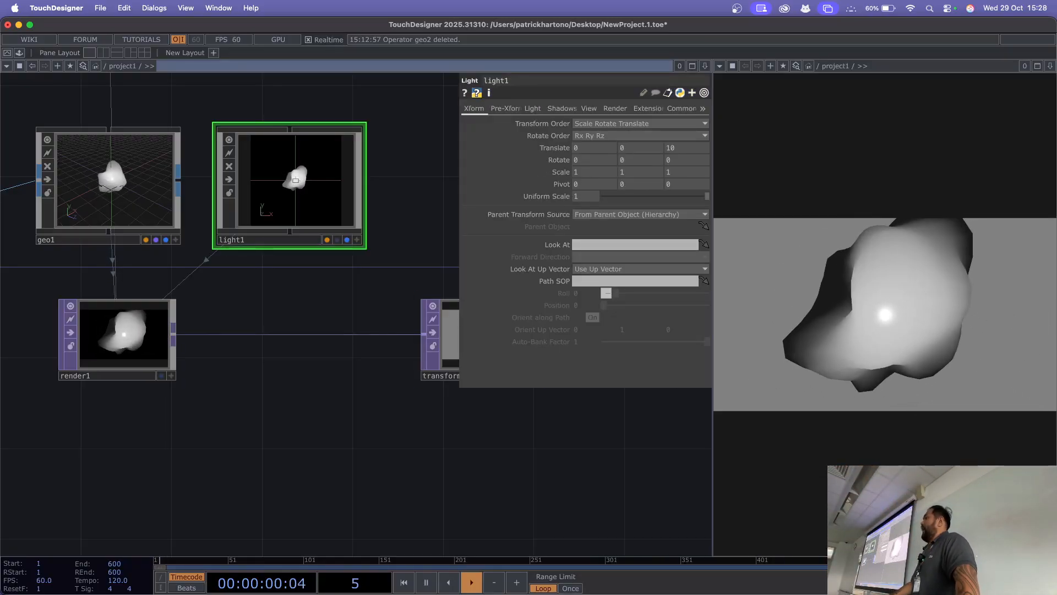
pyautogui.click(533, 108)
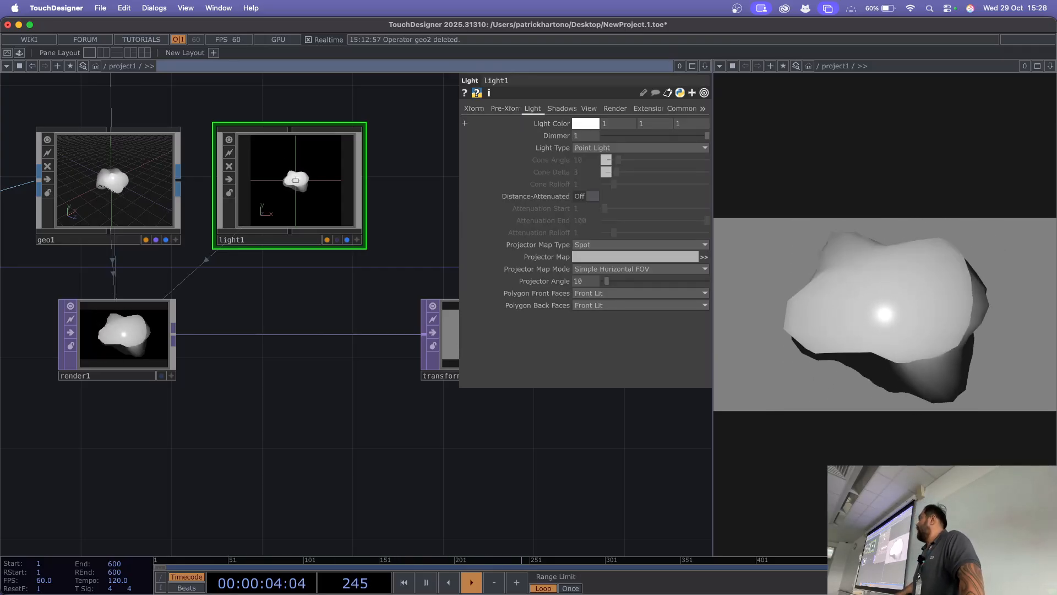
pyautogui.click(586, 123)
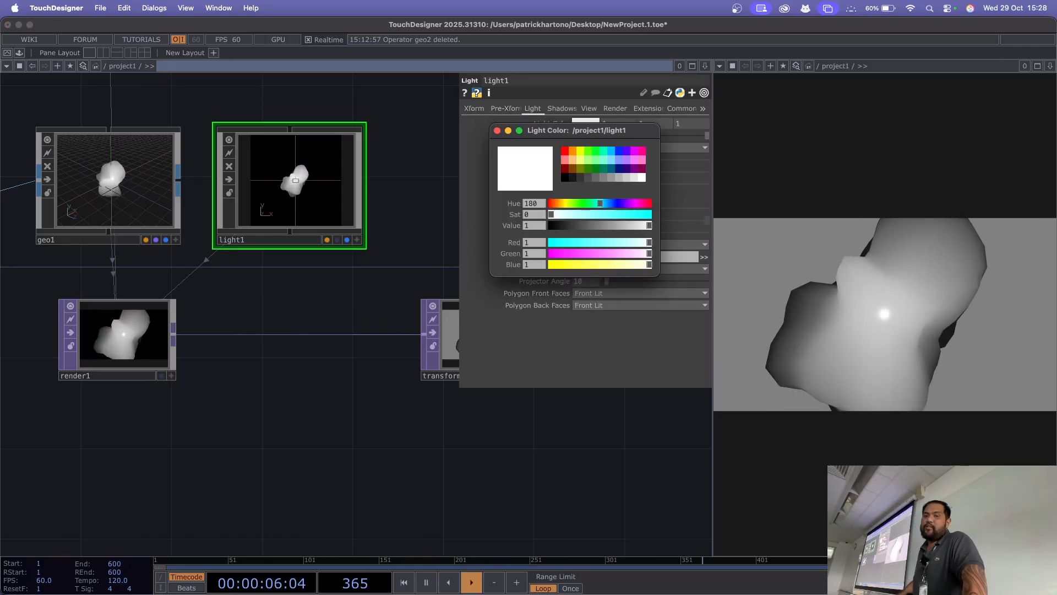
pyautogui.click(634, 151)
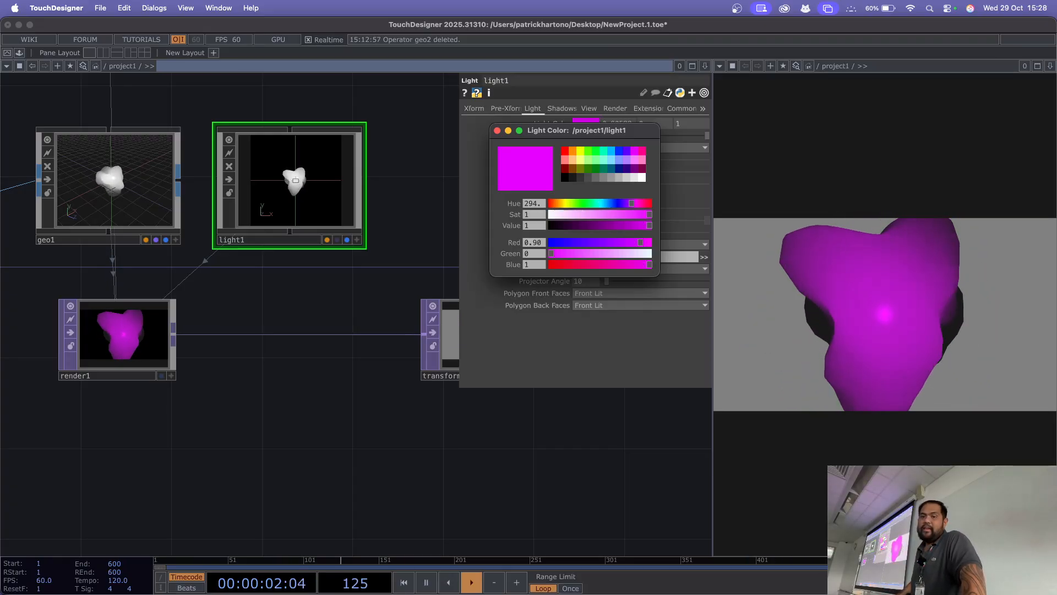
pyautogui.click(642, 178)
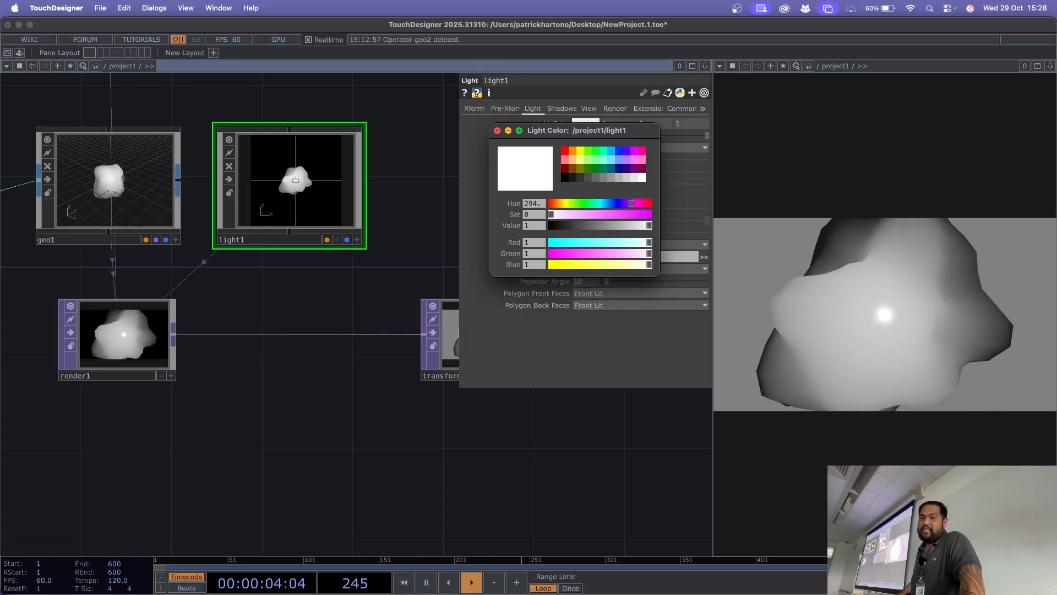
pyautogui.click(498, 130)
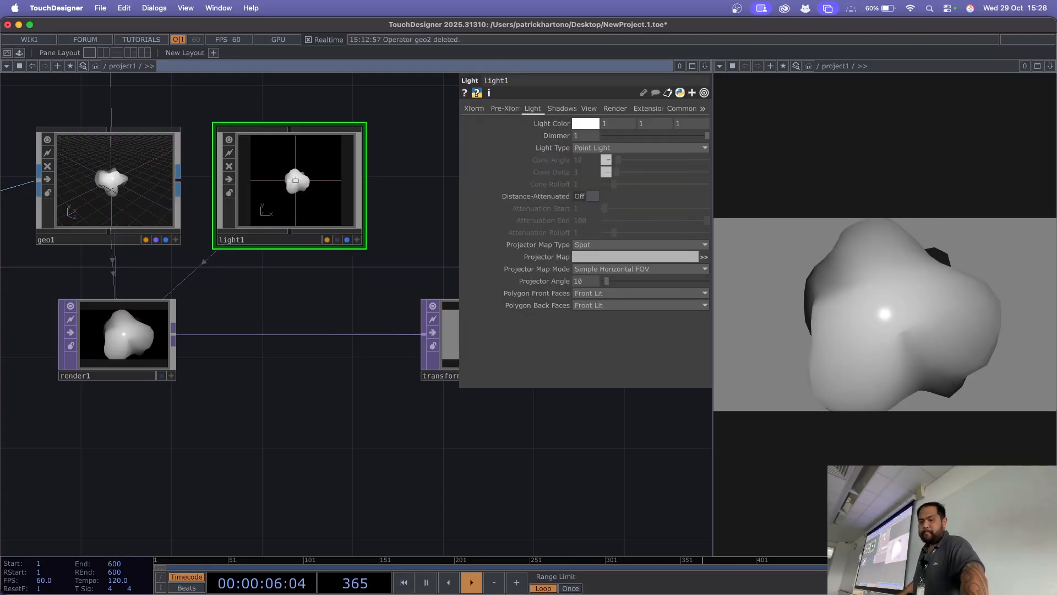
# Step: Hide the parameter window and bring the whole network from sphere1 to null2 into view
pyautogui.press('p')
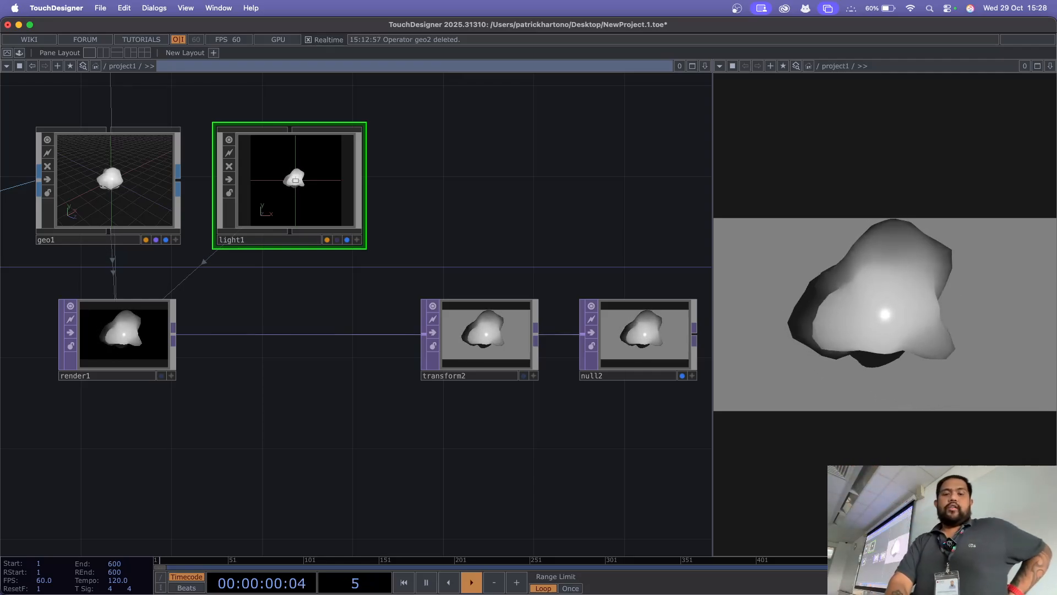
pyautogui.moveTo(264, 429); pyautogui.dragTo(559, 429)
pyautogui.moveTo(105, 436); pyautogui.dragTo(305, 424)
pyautogui.scroll(-2, 322, 431)
pyautogui.scroll(-1, 323, 431)
pyautogui.scroll(-3, 323, 431)
pyautogui.scroll(-2, 306, 406)
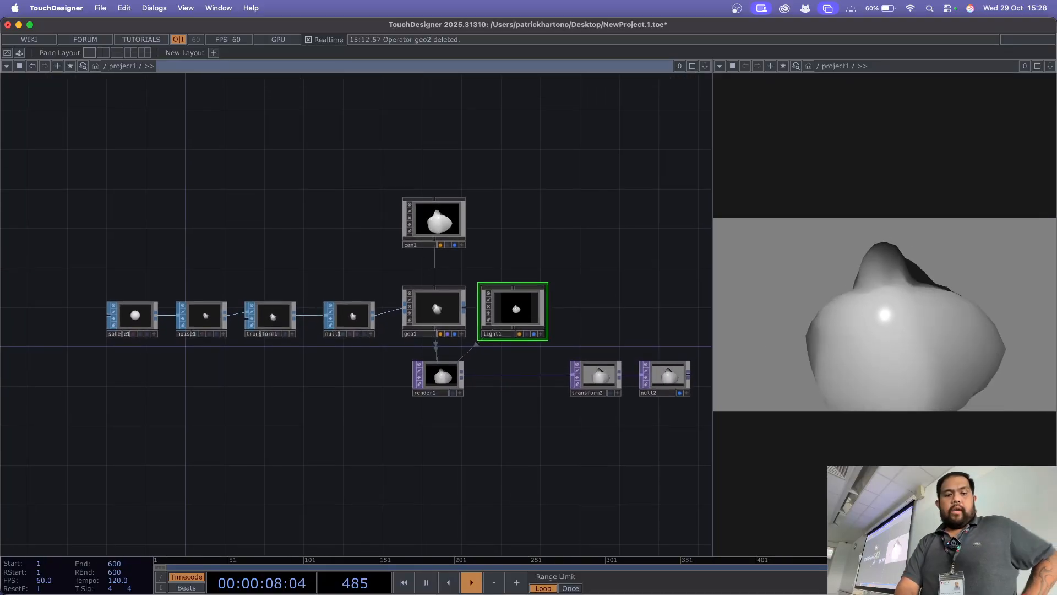
# Step: Create a Phong MAT and place it in the empty network area below the sphere chain
pyautogui.press('Tab')
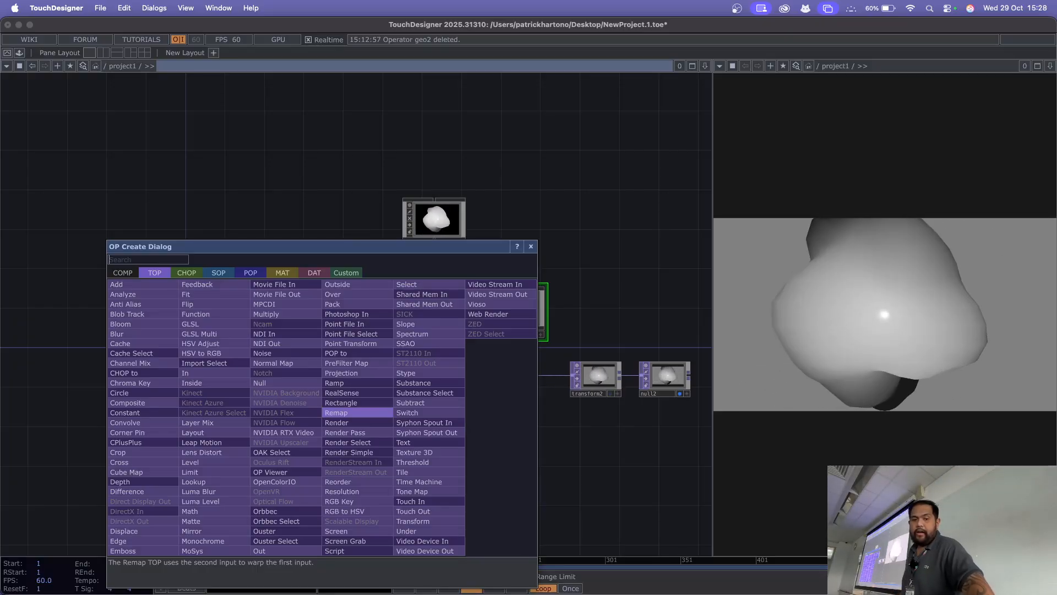
pyautogui.press('Tab')
pyautogui.press('Tab')
pyautogui.press('Tab')
pyautogui.press('Tab')
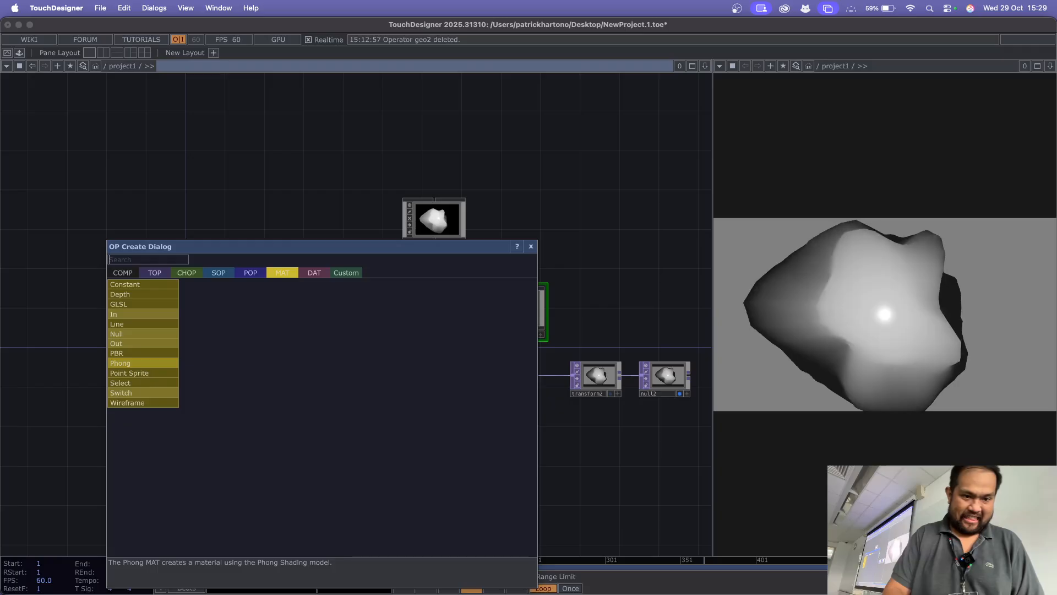
pyautogui.click(121, 363)
pyautogui.click(270, 458)
# Step: Append a Null MAT to the output of phong1 and move phong1 farther away from it
pyautogui.moveTo(325, 449); pyautogui.dragTo(384, 395)
pyautogui.scroll(5, 428, 336)
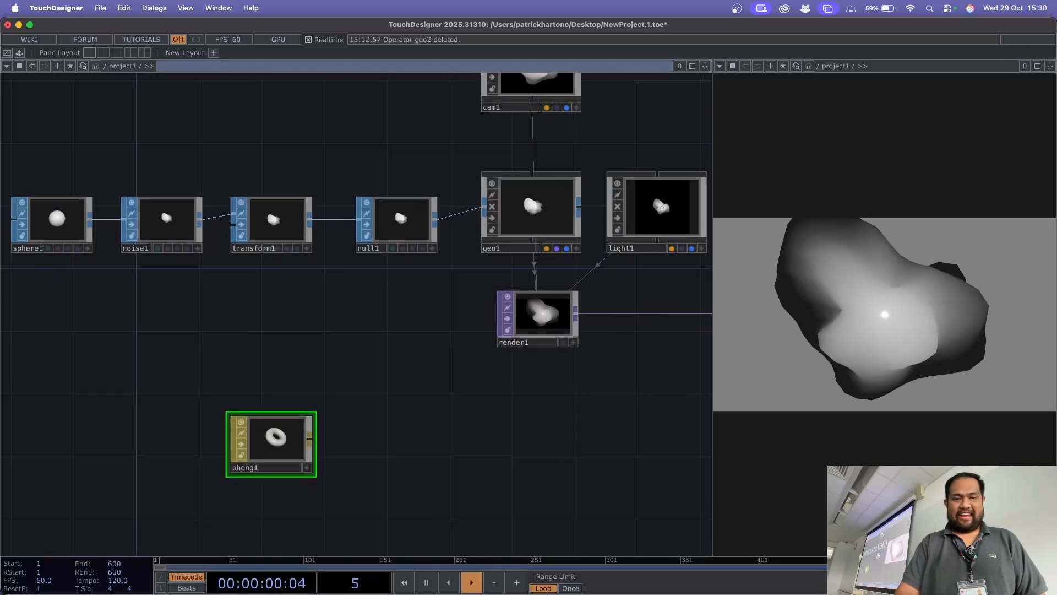
pyautogui.moveTo(265, 447); pyautogui.dragTo(298, 413)
pyautogui.scroll(4, 432, 378)
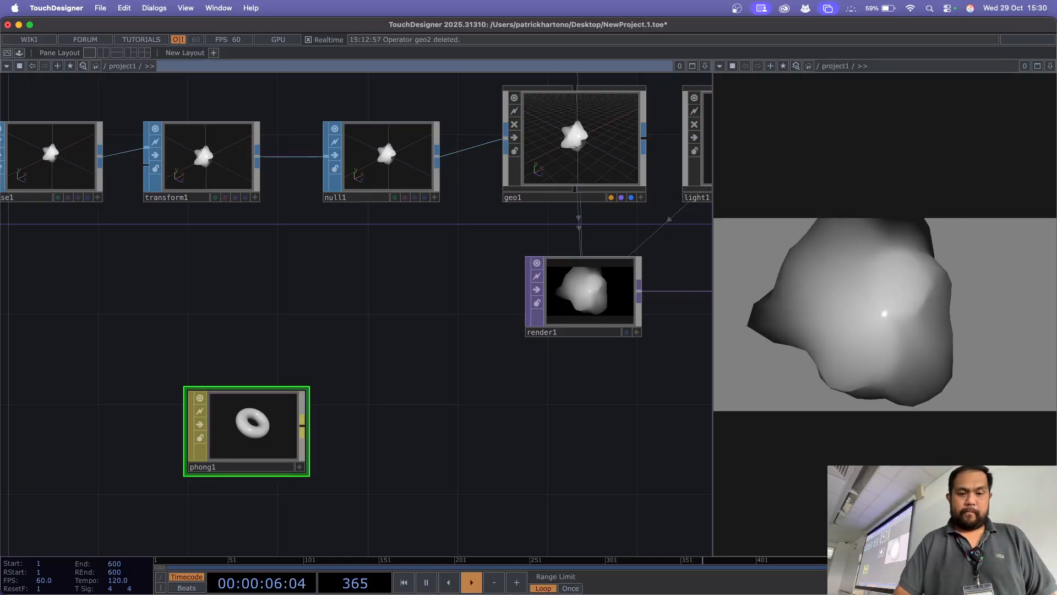
pyautogui.rightClick(304, 425)
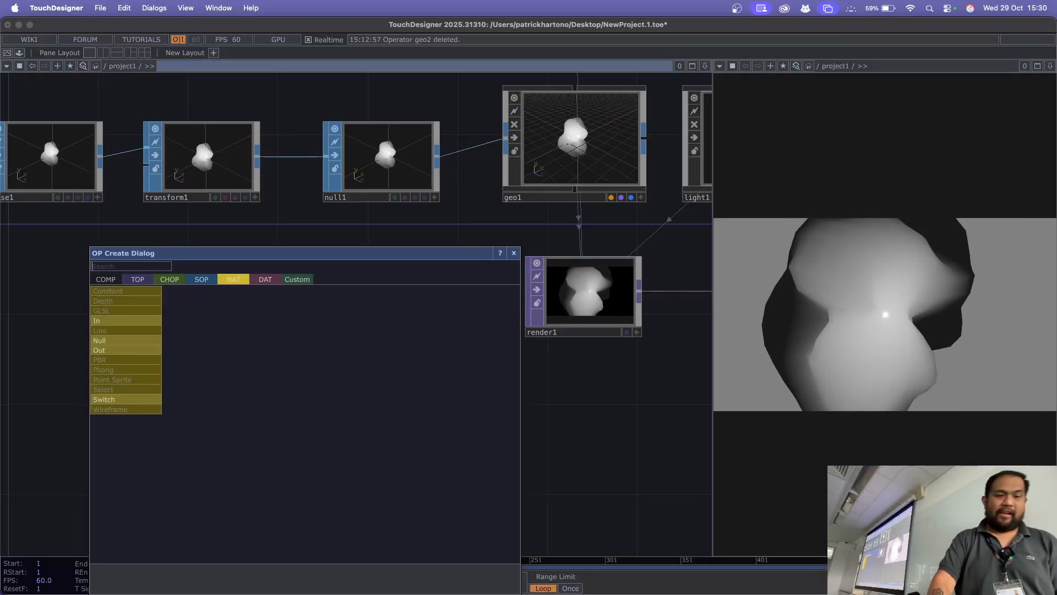
pyautogui.click(139, 341)
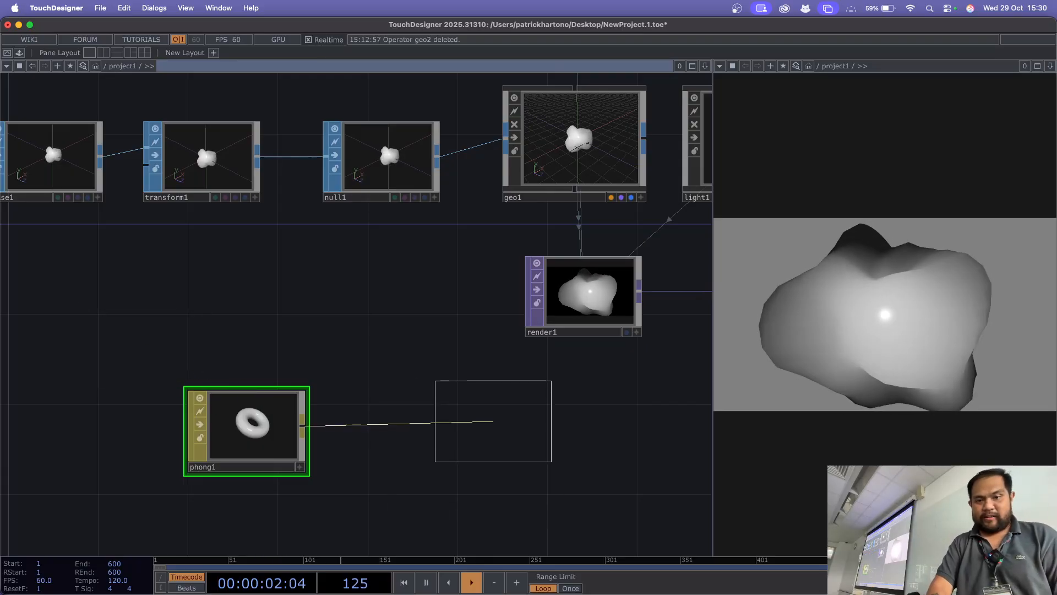
pyautogui.click(493, 431)
pyautogui.moveTo(251, 431); pyautogui.dragTo(184, 431)
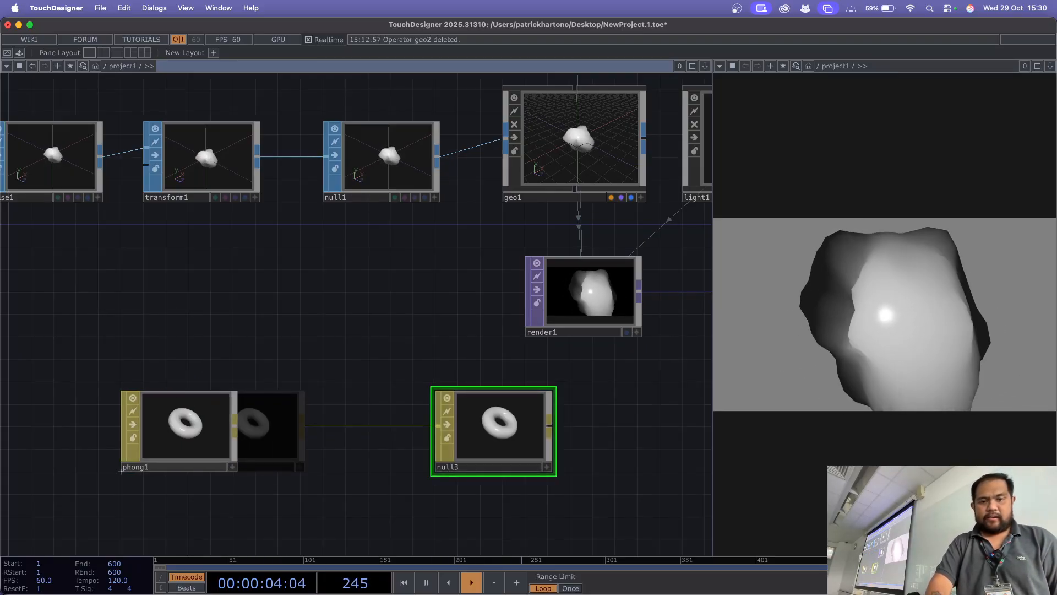
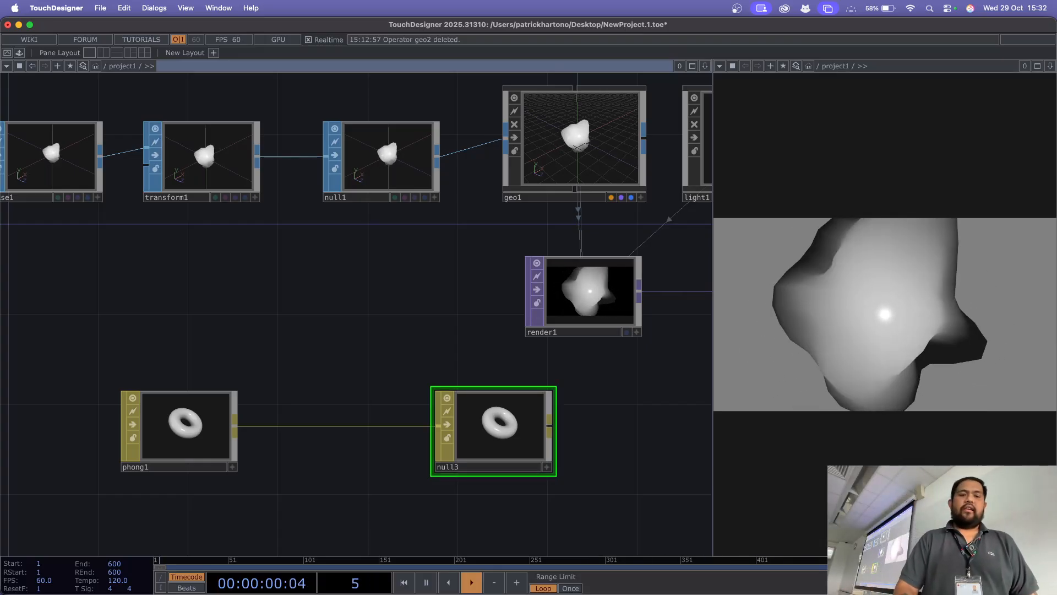
# Step: Create a Movie File In TOP and place it in the empty network area below phong1
pyautogui.moveTo(308, 309); pyautogui.dragTo(594, 275)
pyautogui.moveTo(564, 496); pyautogui.dragTo(413, 276)
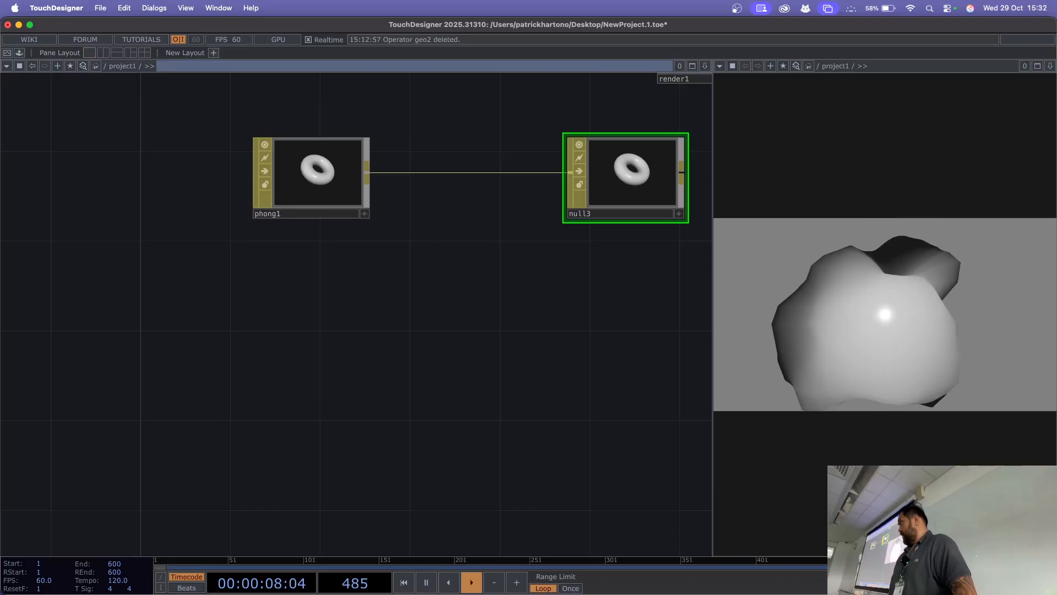
pyautogui.press('Tab')
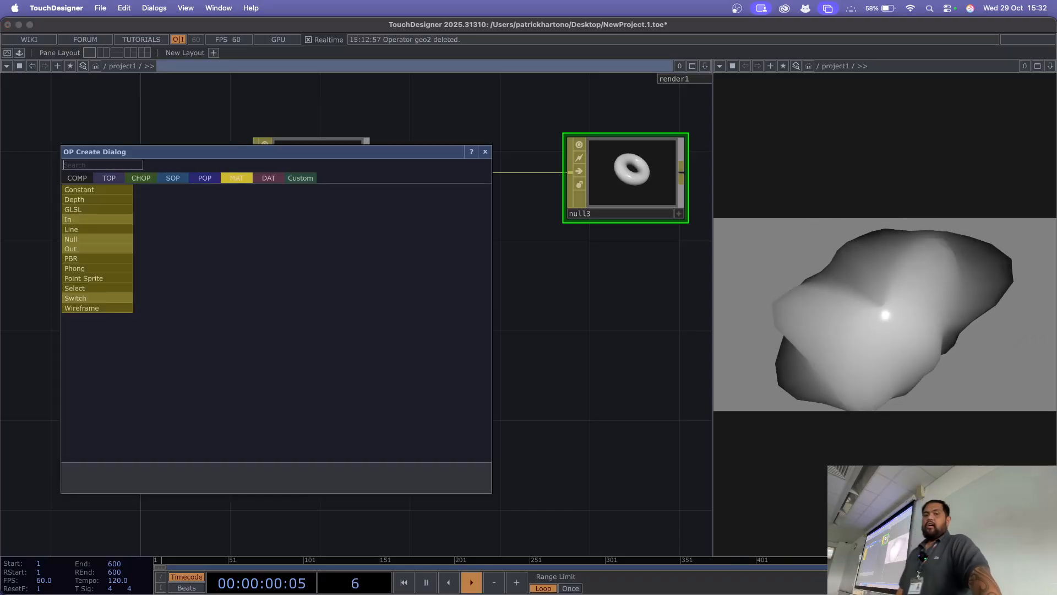
pyautogui.press('Tab')
pyautogui.press('Tab')
pyautogui.press('Tab')
pyautogui.press('Tab')
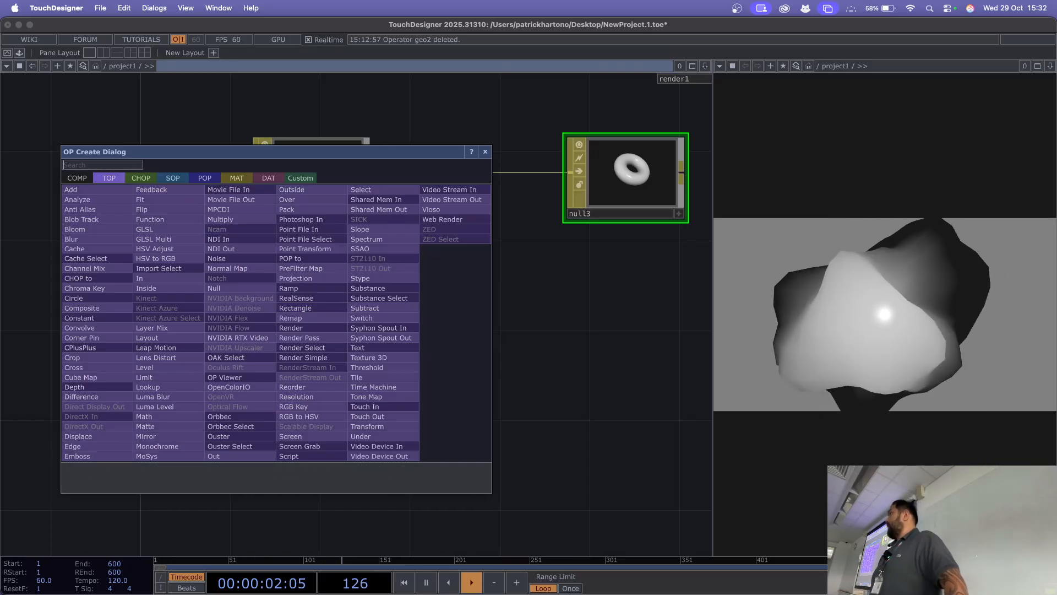
pyautogui.write('mo')
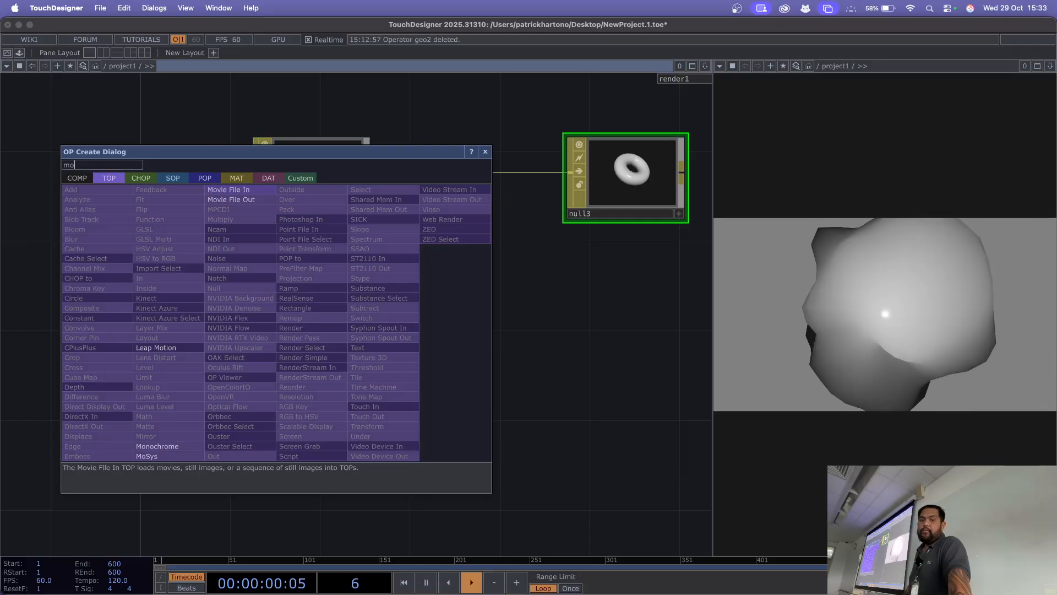
pyautogui.press('Return')
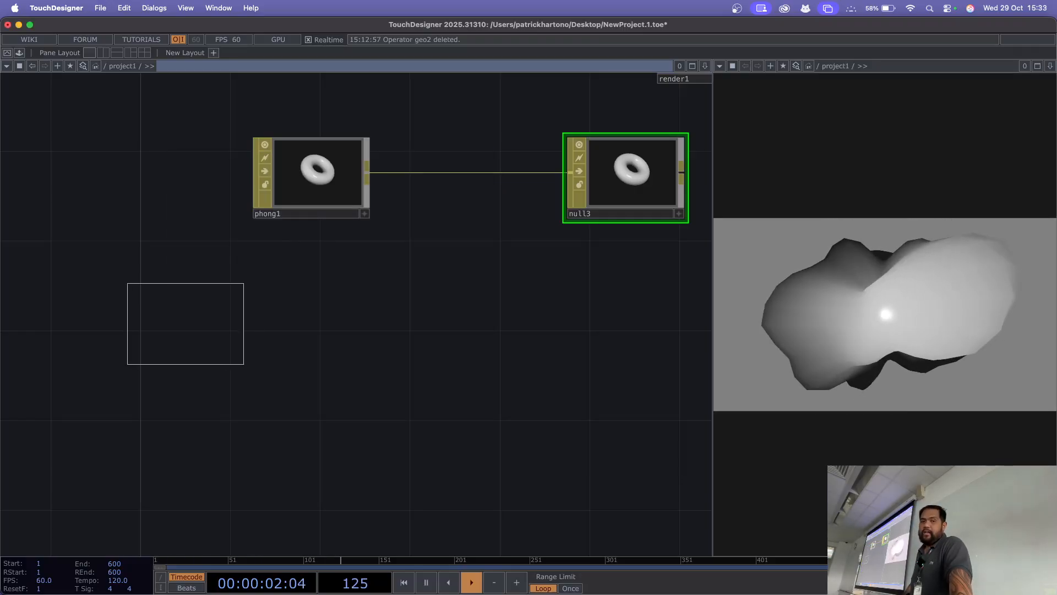
pyautogui.click(118, 273)
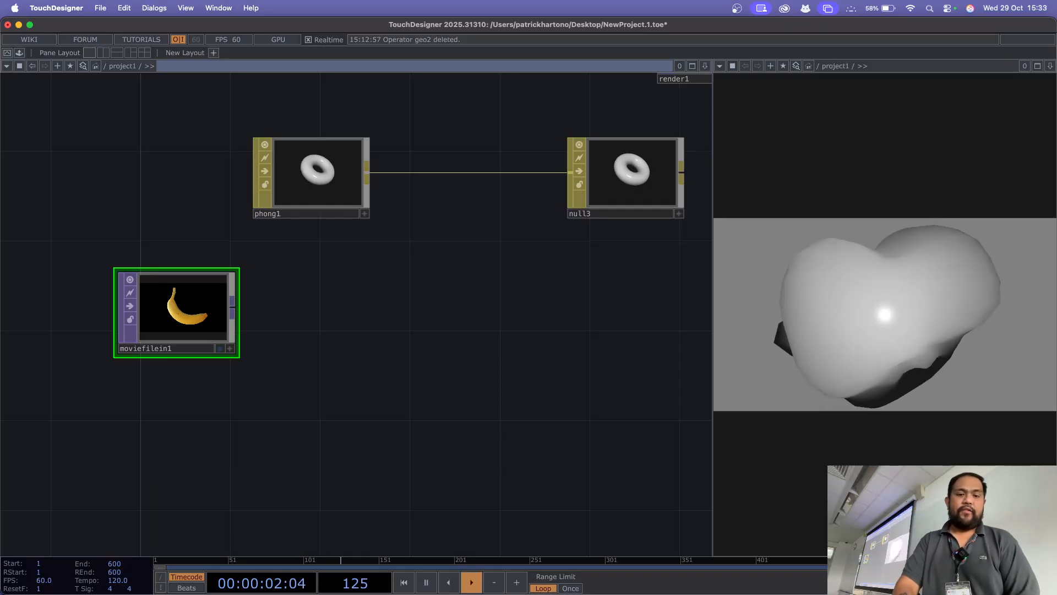
# Step: Append a Null TOP to the output of moviefilein1
pyautogui.press('Tab')
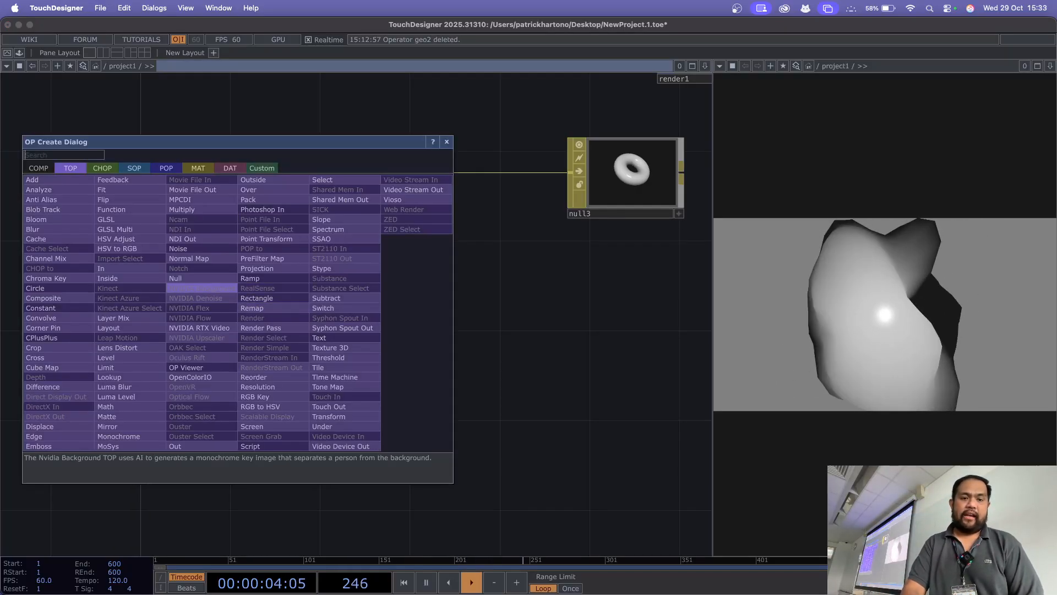
pyautogui.click(187, 278)
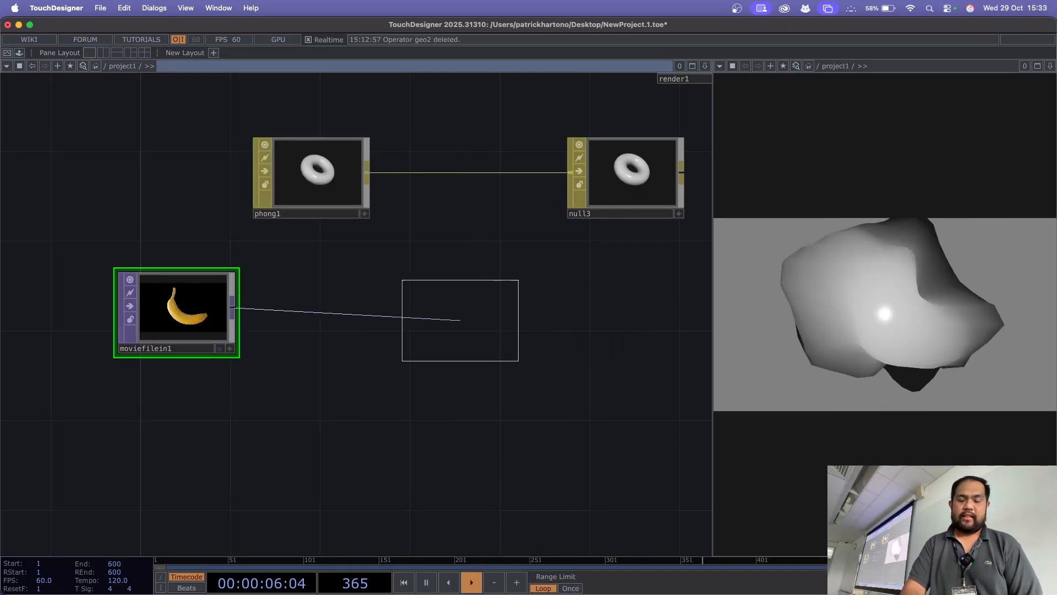
pyautogui.click(446, 313)
pyautogui.moveTo(430, 396); pyautogui.dragTo(541, 397)
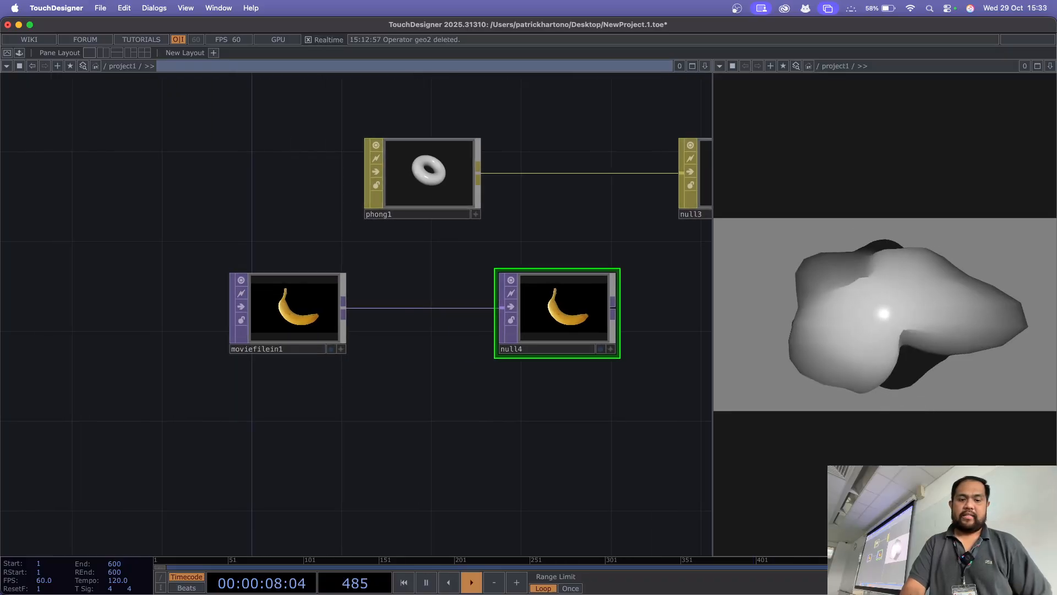
# Step: Assign the null4 TOP to phong1 as its Color Map
pyautogui.moveTo(170, 319); pyautogui.dragTo(597, 316, button='right')
pyautogui.click(292, 316)
pyautogui.moveTo(143, 305); pyautogui.dragTo(566, 322, button='right')
pyautogui.moveTo(564, 315); pyautogui.dragTo(317, 315)
pyautogui.click(317, 396)
pyautogui.moveTo(316, 396); pyautogui.dragTo(403, 455)
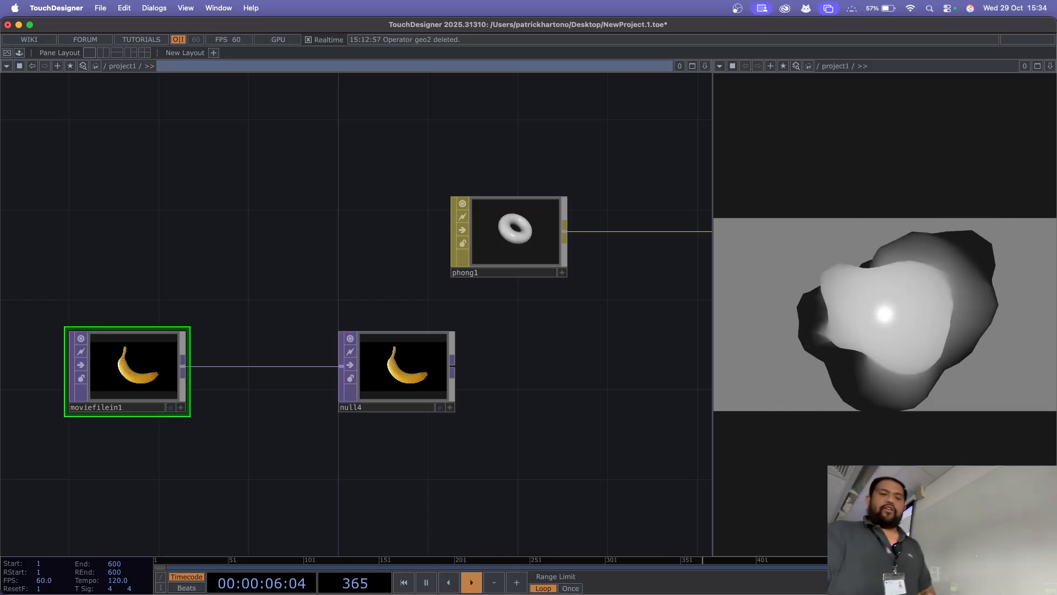
pyautogui.moveTo(402, 369); pyautogui.dragTo(517, 242)
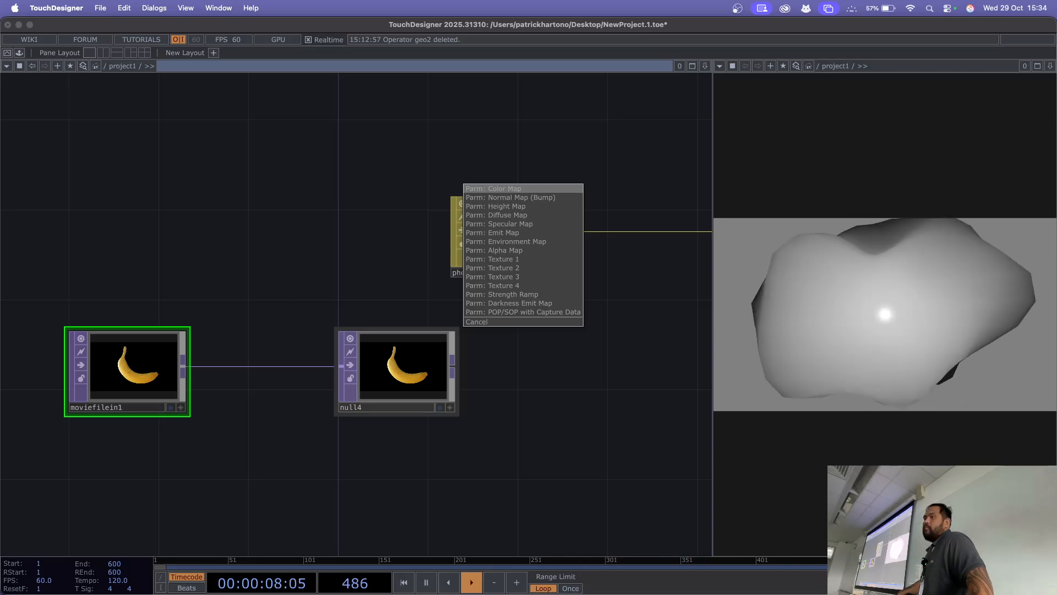
pyautogui.click(493, 188)
pyautogui.press('Tab')
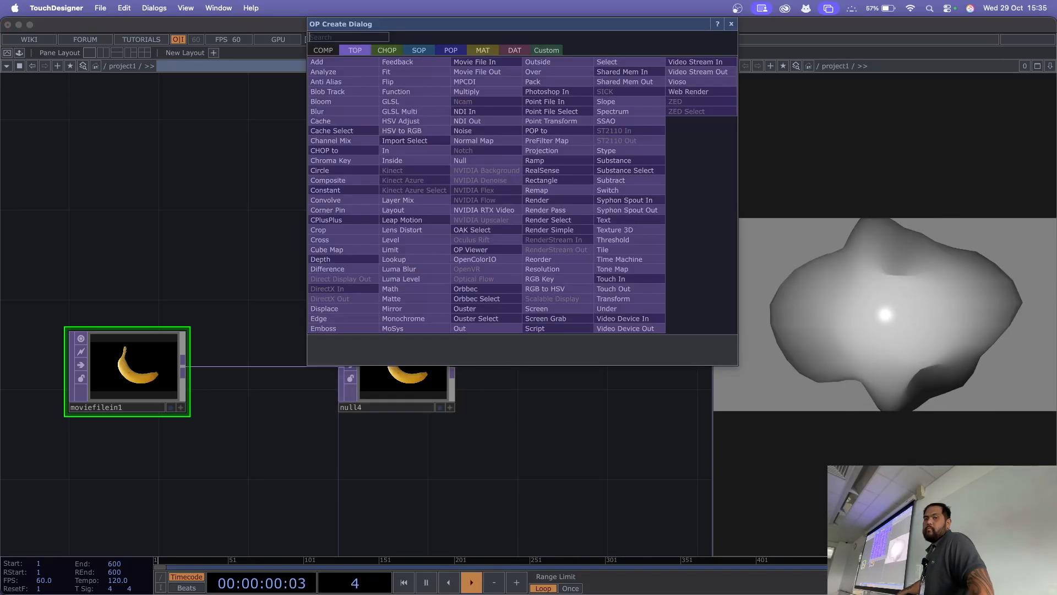
pyautogui.press('Escape')
# Step: Assign the null3 MAT to geo1 as its Material
pyautogui.moveTo(690, 135); pyautogui.dragTo(522, 165)
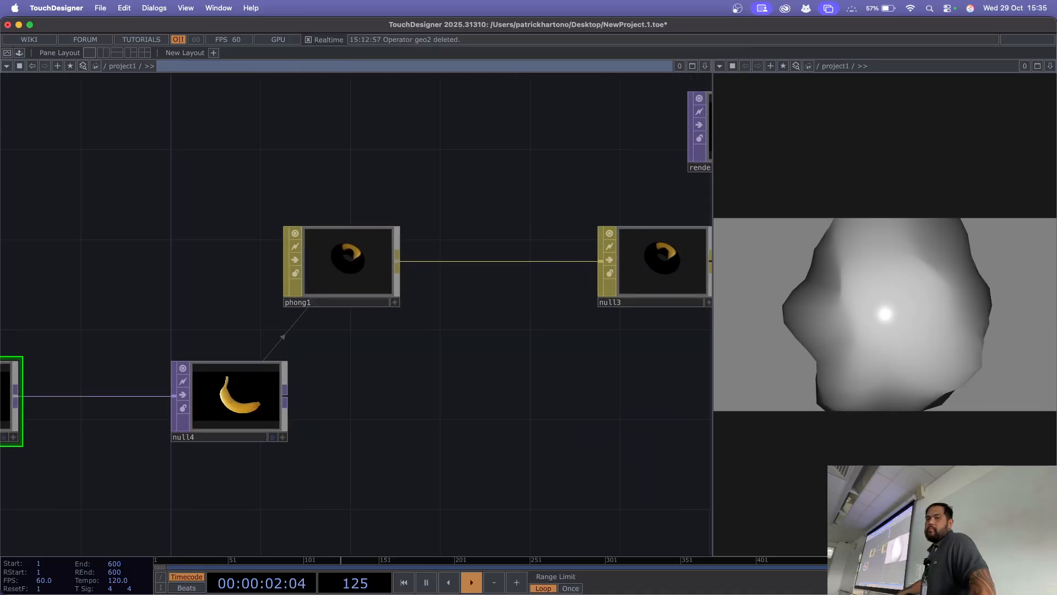
pyautogui.scroll(-3, 522, 165)
pyautogui.scroll(3, 523, 243)
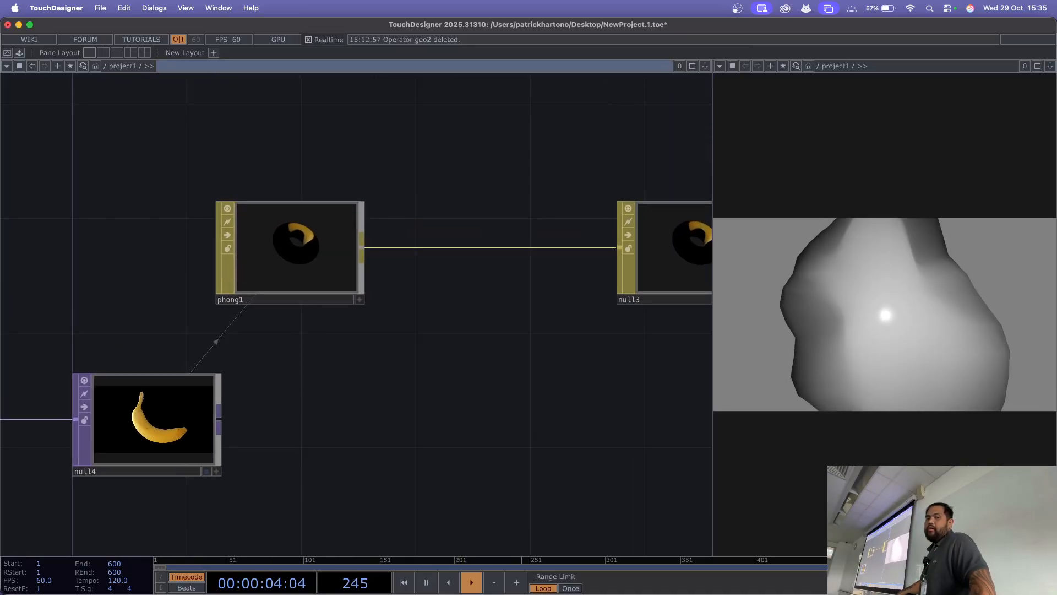
pyautogui.scroll(2, 327, 226)
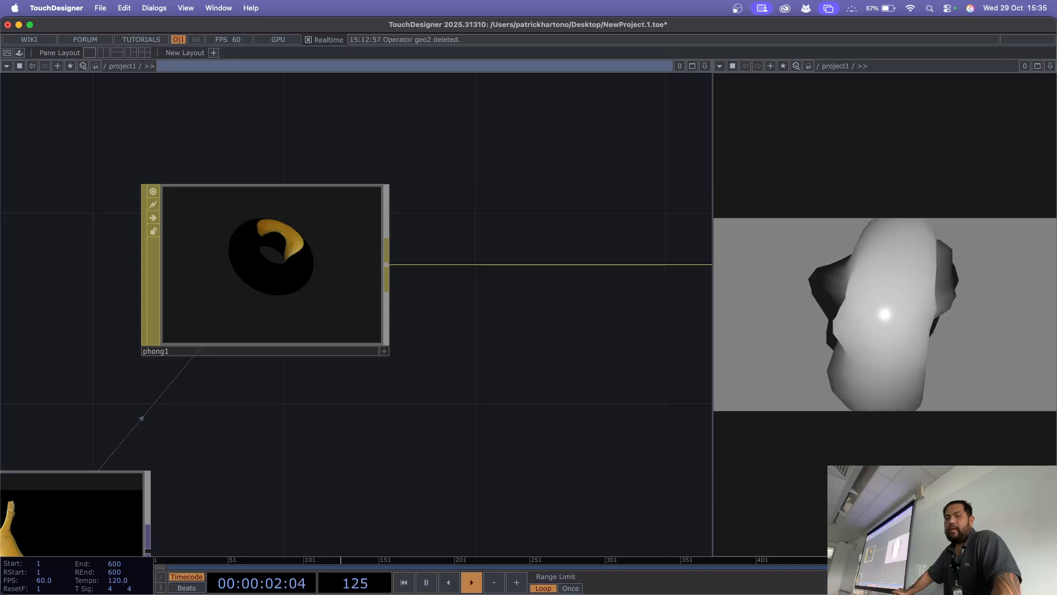
pyautogui.scroll(-5, 336, 340)
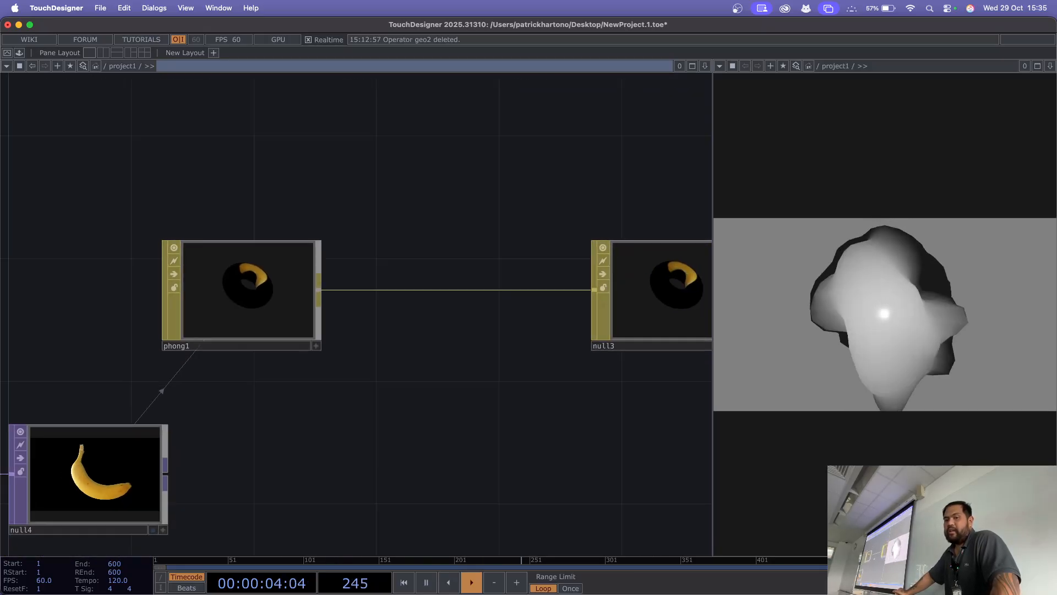
pyautogui.moveTo(429, 363); pyautogui.dragTo(368, 368)
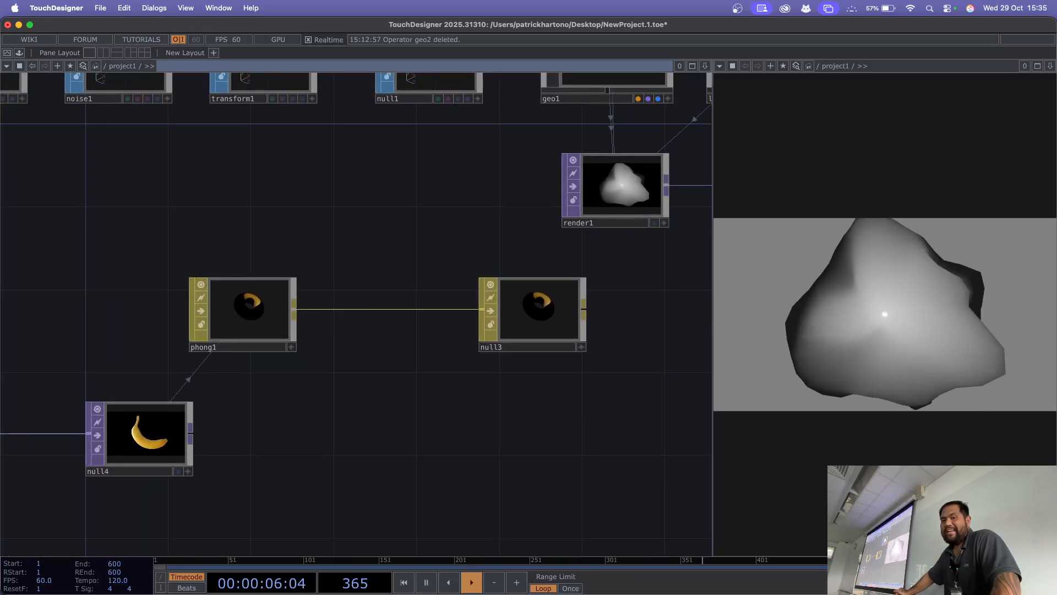
pyautogui.click(539, 309)
pyautogui.moveTo(418, 237); pyautogui.dragTo(332, 302)
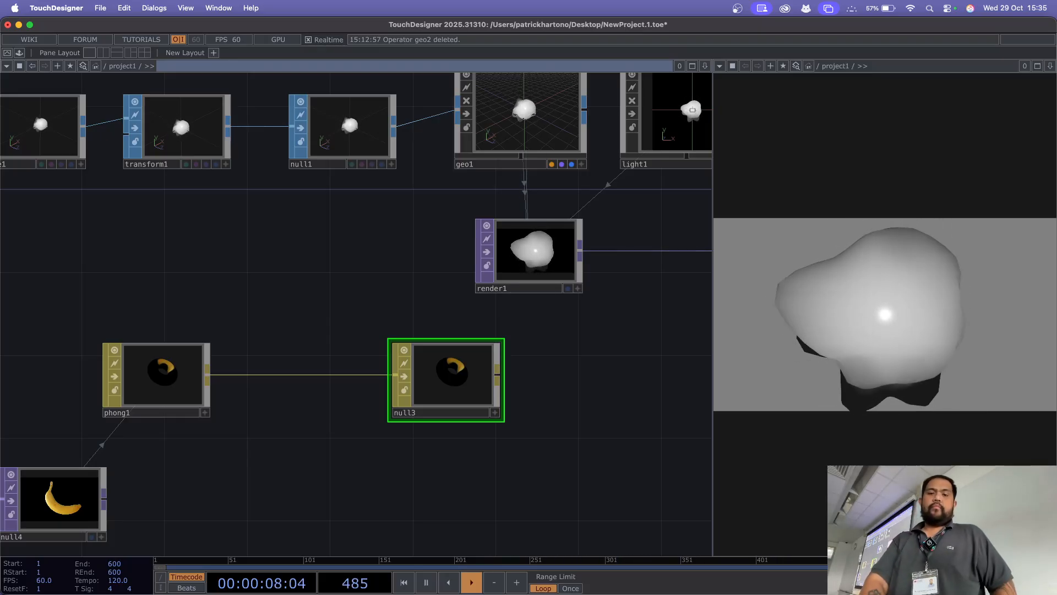
pyautogui.moveTo(446, 375); pyautogui.dragTo(499, 108)
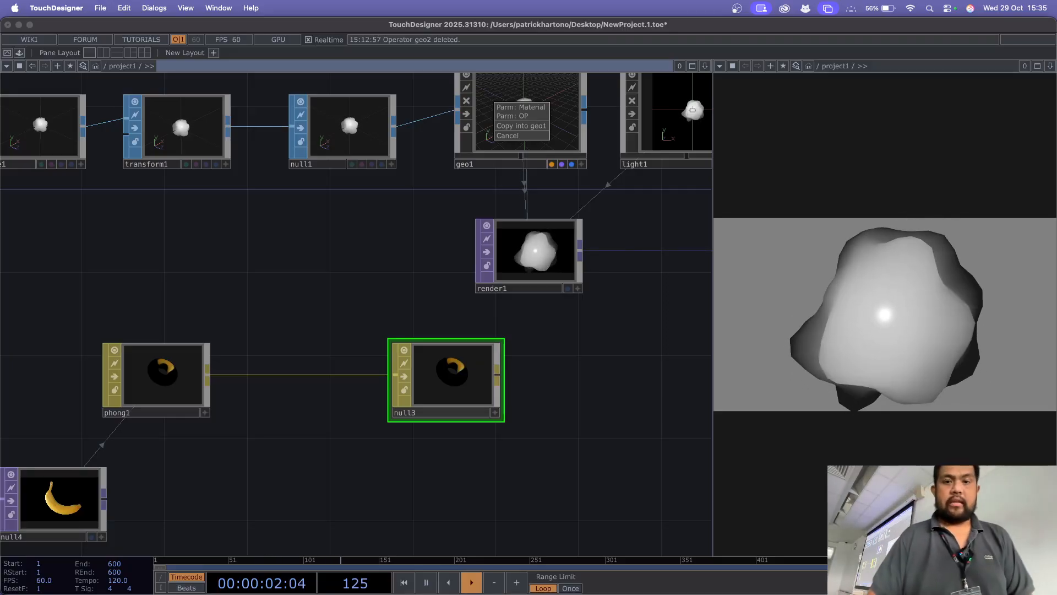
pyautogui.click(521, 108)
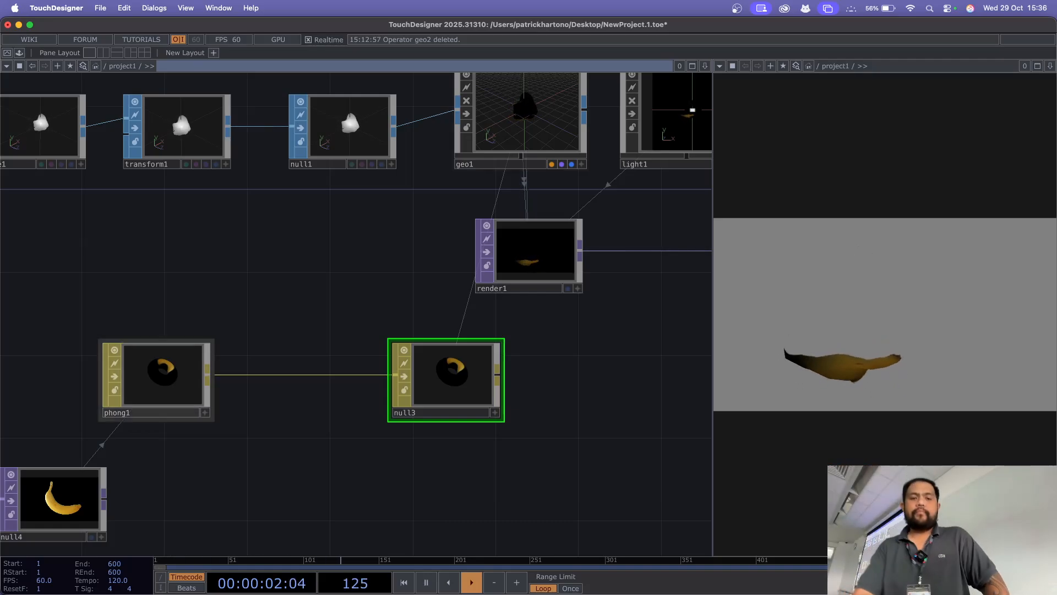
# Step: Select moviefilein1 and show its parameters
pyautogui.moveTo(287, 308); pyautogui.dragTo(566, 241)
pyautogui.moveTo(309, 232); pyautogui.dragTo(543, 163)
pyautogui.moveTo(385, 275); pyautogui.dragTo(502, 160)
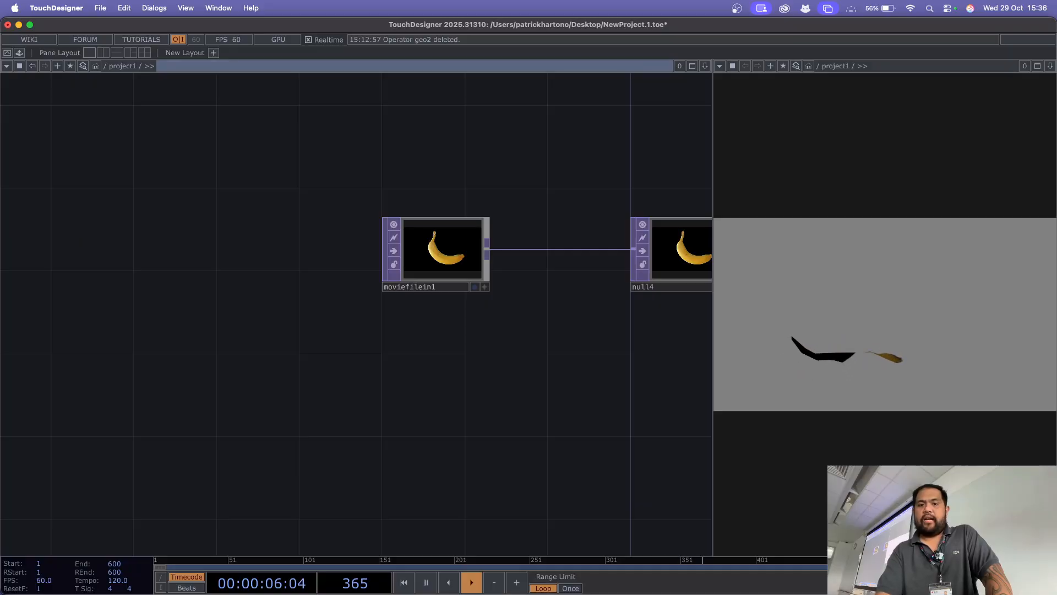
pyautogui.click(440, 251)
pyautogui.moveTo(468, 330); pyautogui.dragTo(317, 381)
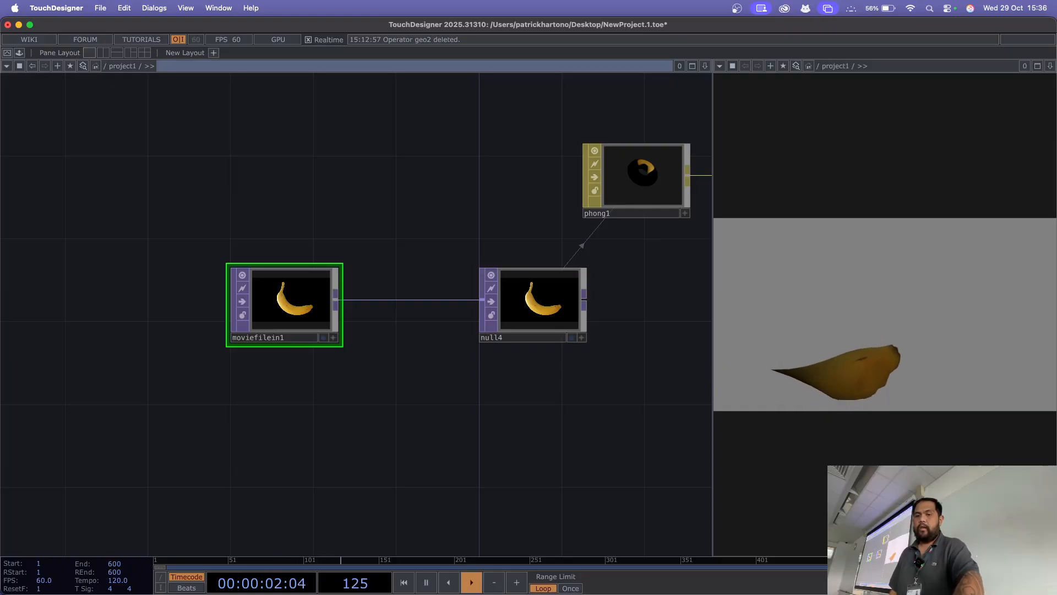
pyautogui.press('p')
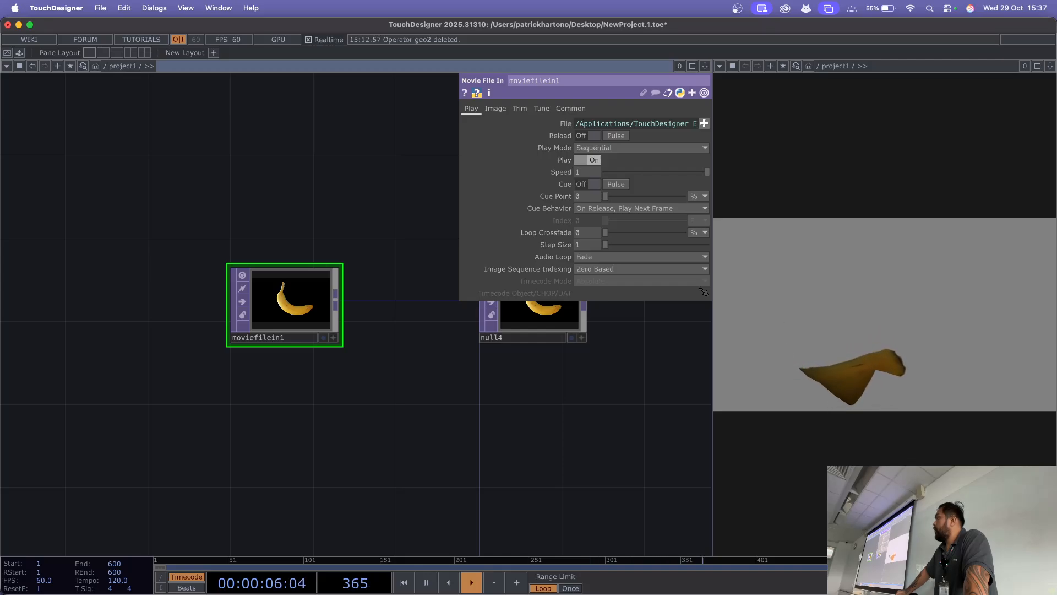
# Step: Load Butterfly1.tif from the sample Map folder as the File of moviefilein1
pyautogui.click(704, 123)
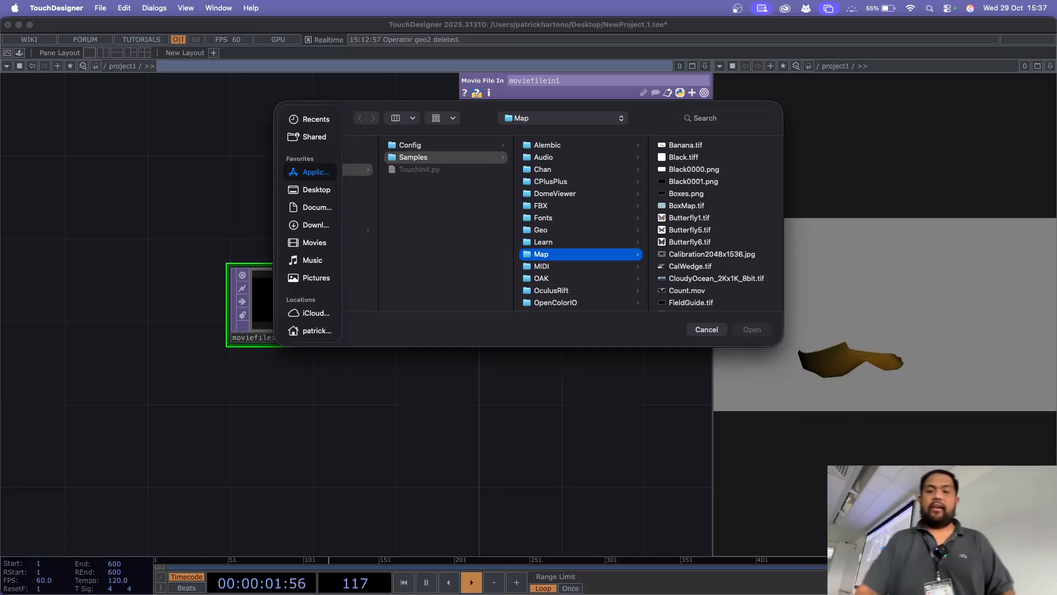
pyautogui.click(694, 169)
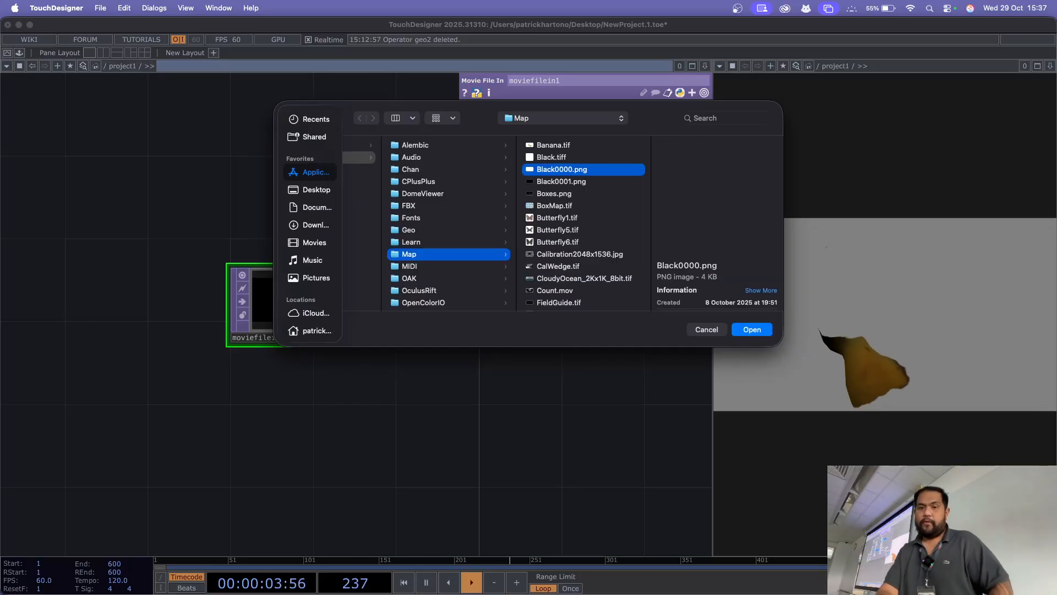
pyautogui.press('Down')
pyautogui.press('Down')
pyautogui.press('Down')
pyautogui.press('Down')
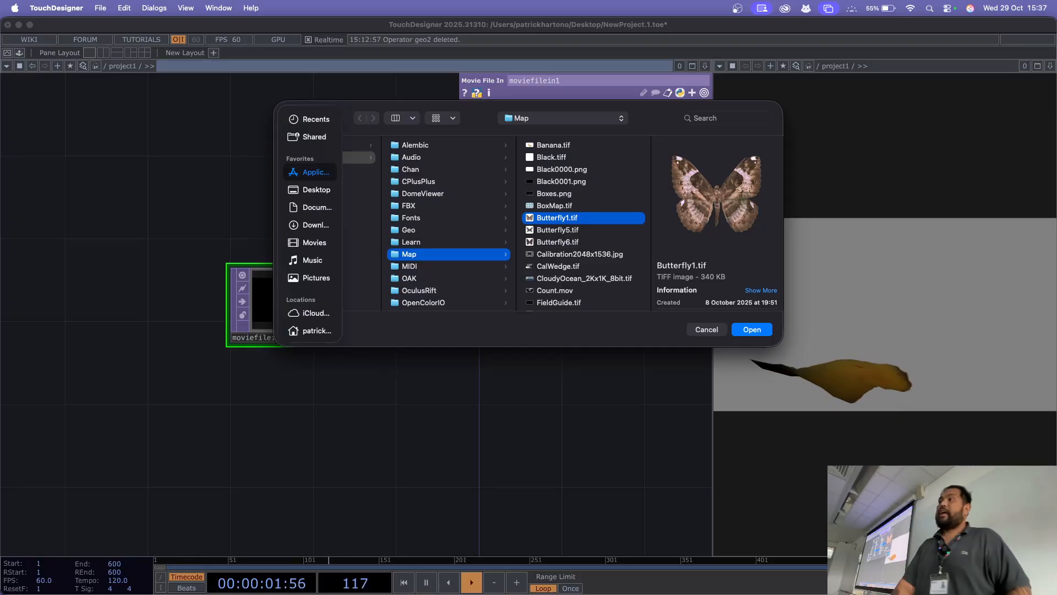
pyautogui.press('Return')
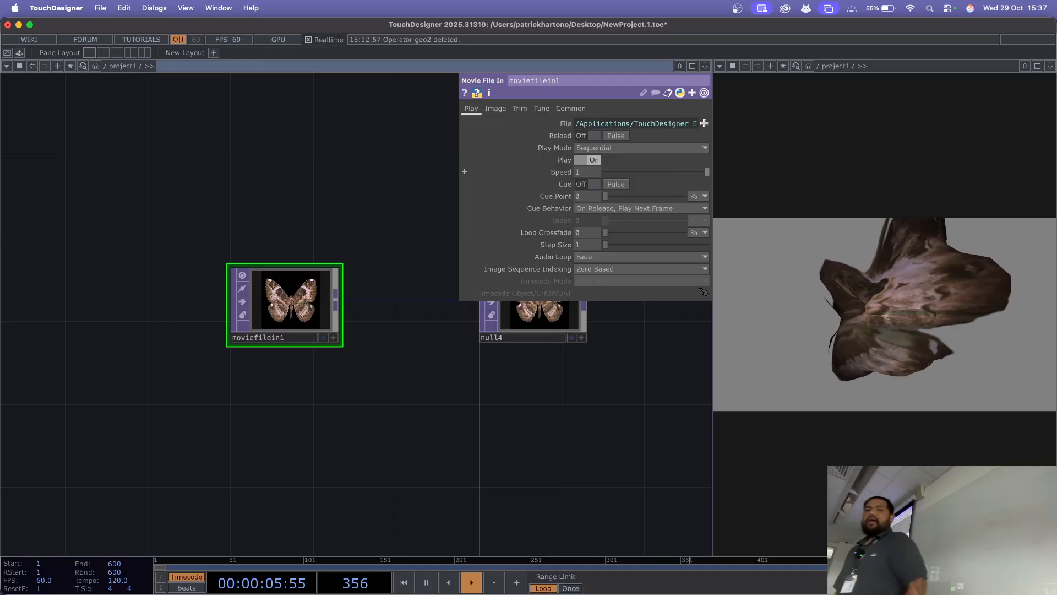
# Step: Load the video Movie.2.mp4 from the Nature folder inside Map as the File of moviefilein1
pyautogui.click(704, 123)
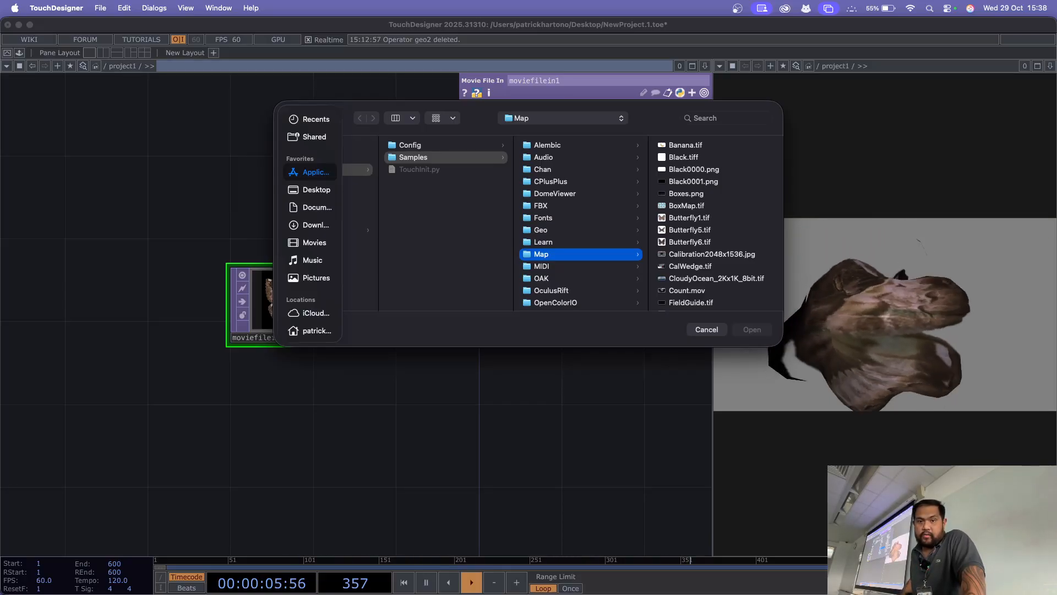
pyautogui.scroll(-10, 716, 223)
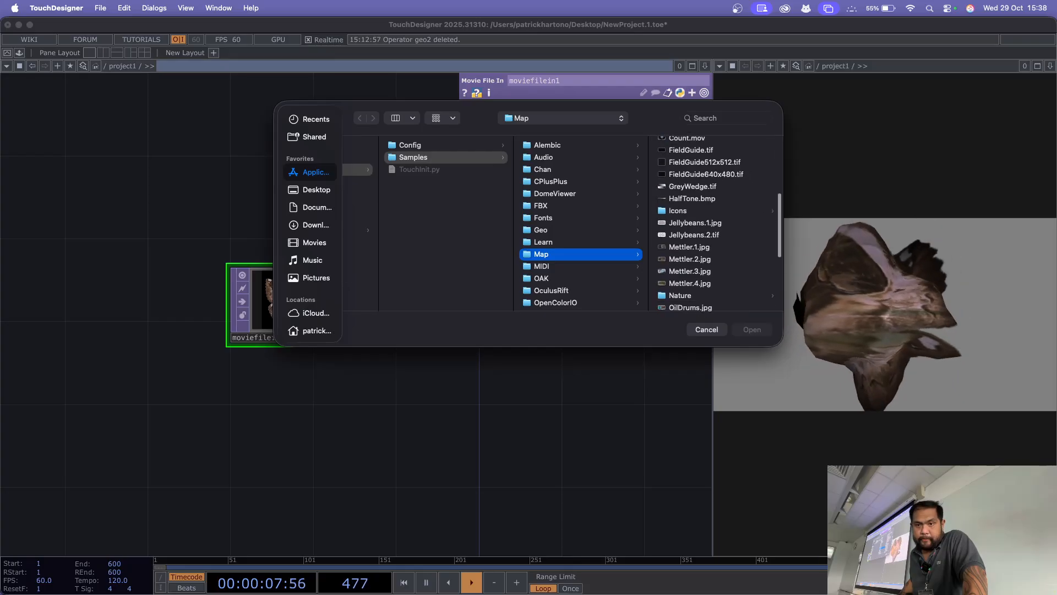
pyautogui.scroll(-3, 716, 223)
pyautogui.scroll(3, 716, 223)
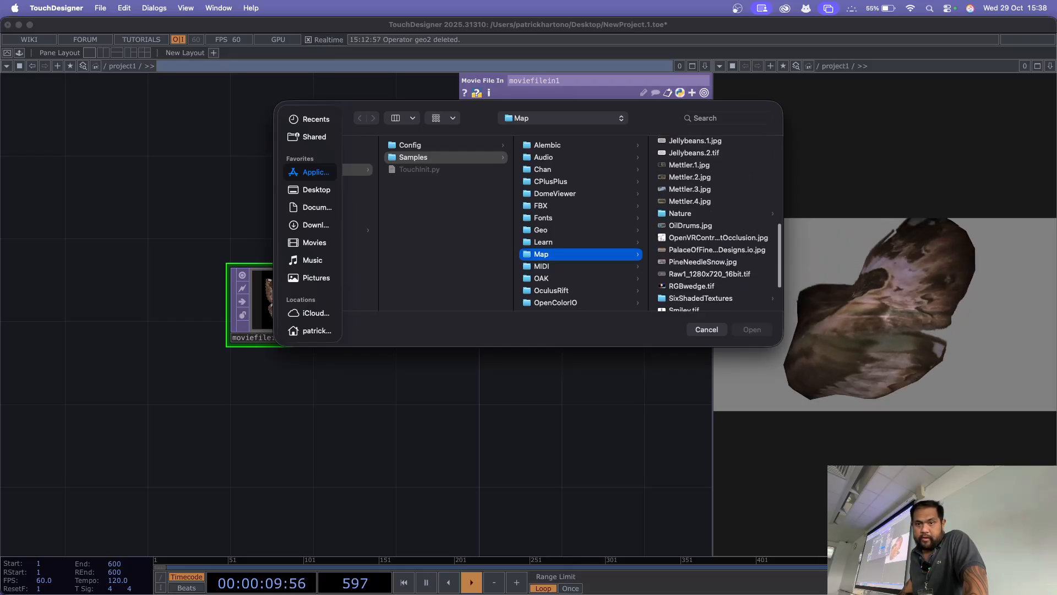
pyautogui.click(680, 215)
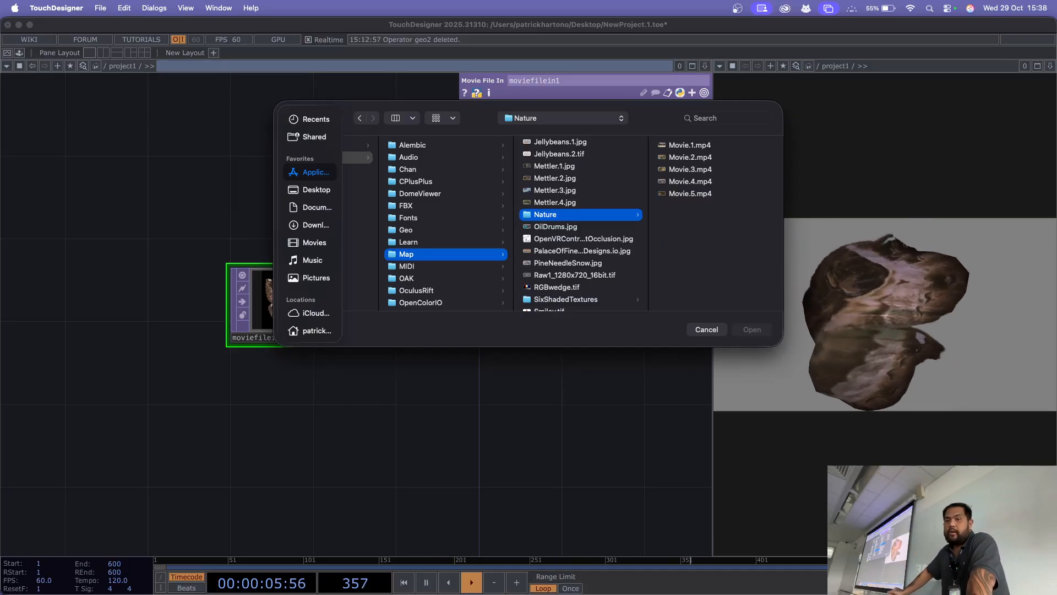
pyautogui.click(690, 157)
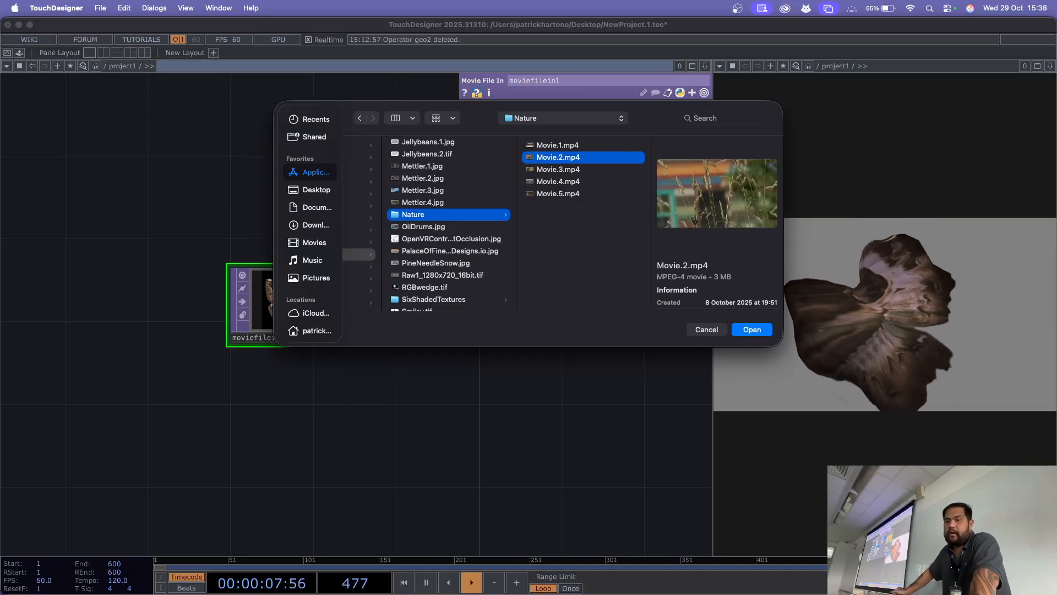
pyautogui.click(738, 329)
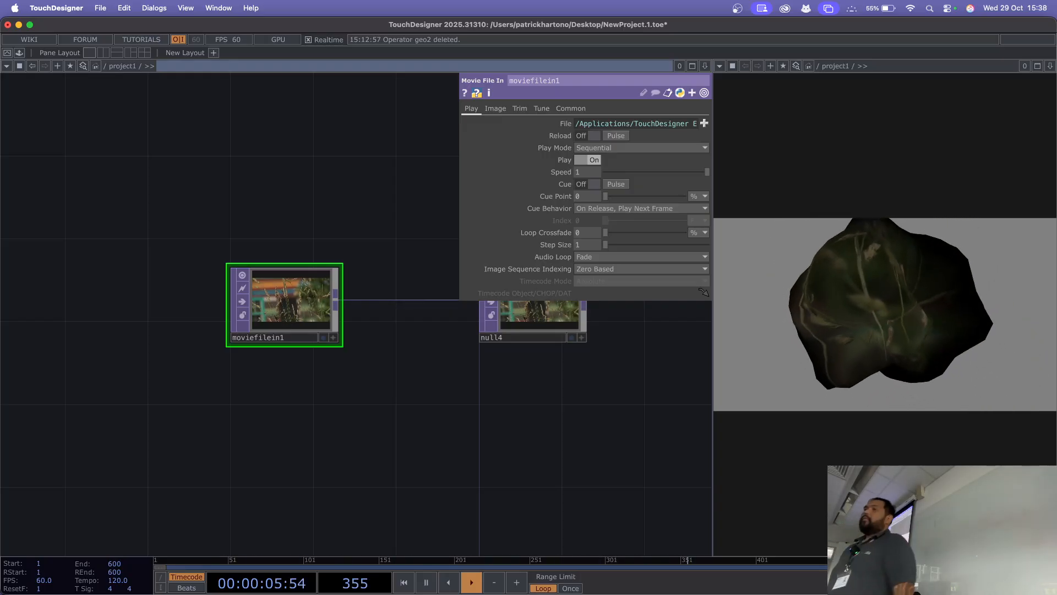
# Step: Reduce the Amplitude of noise1 to about 0.38
pyautogui.moveTo(352, 193); pyautogui.dragTo(89, 508)
pyautogui.click(249, 245)
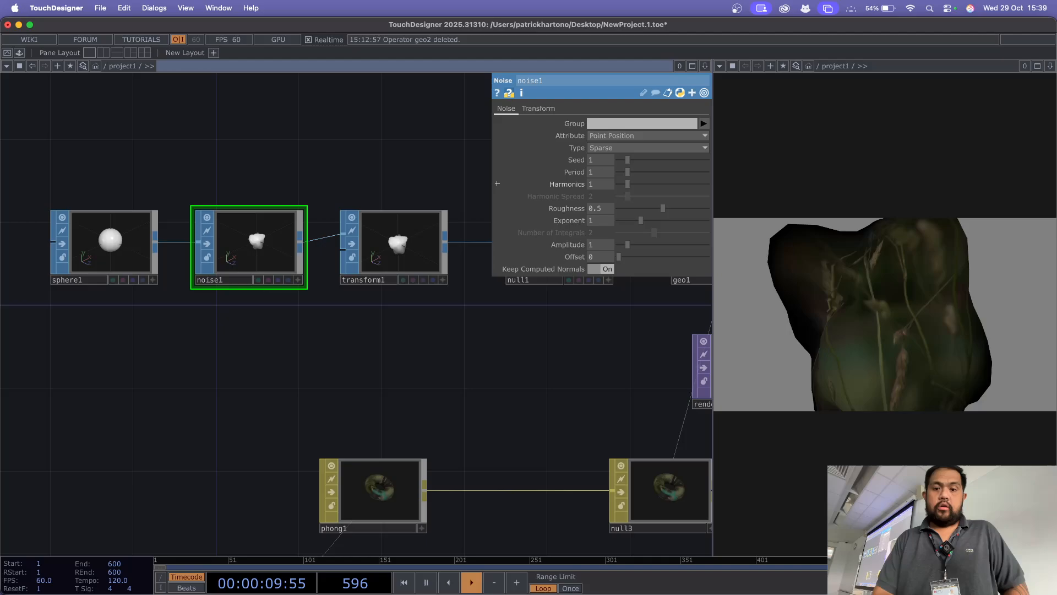
pyautogui.moveTo(601, 244); pyautogui.dragTo(577, 244)
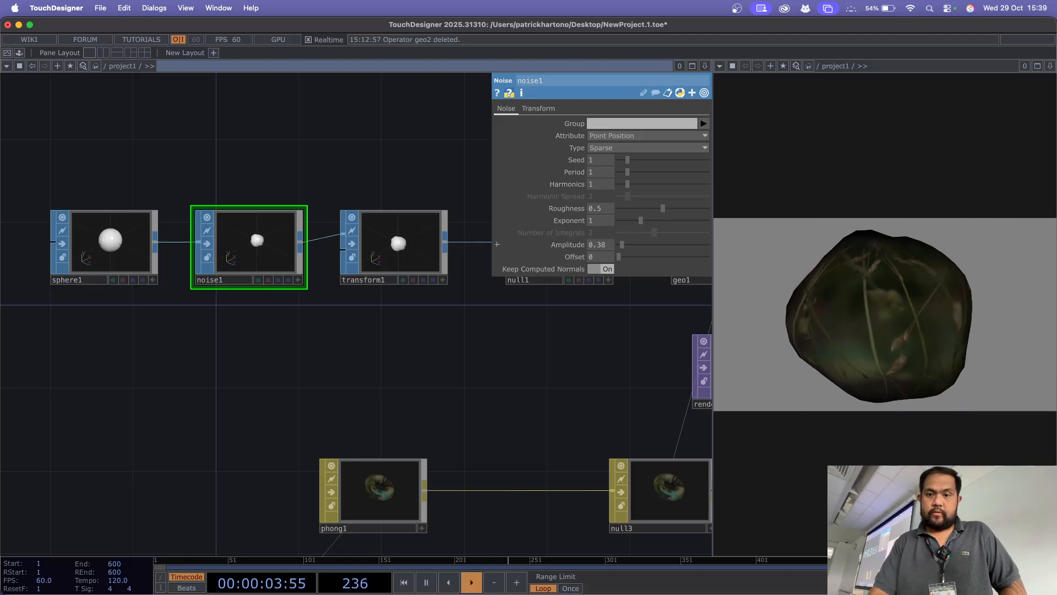
# Step: Adjust the Amplitude of noise1 to about 0.43
pyautogui.moveTo(598, 245); pyautogui.dragTo(604, 244)
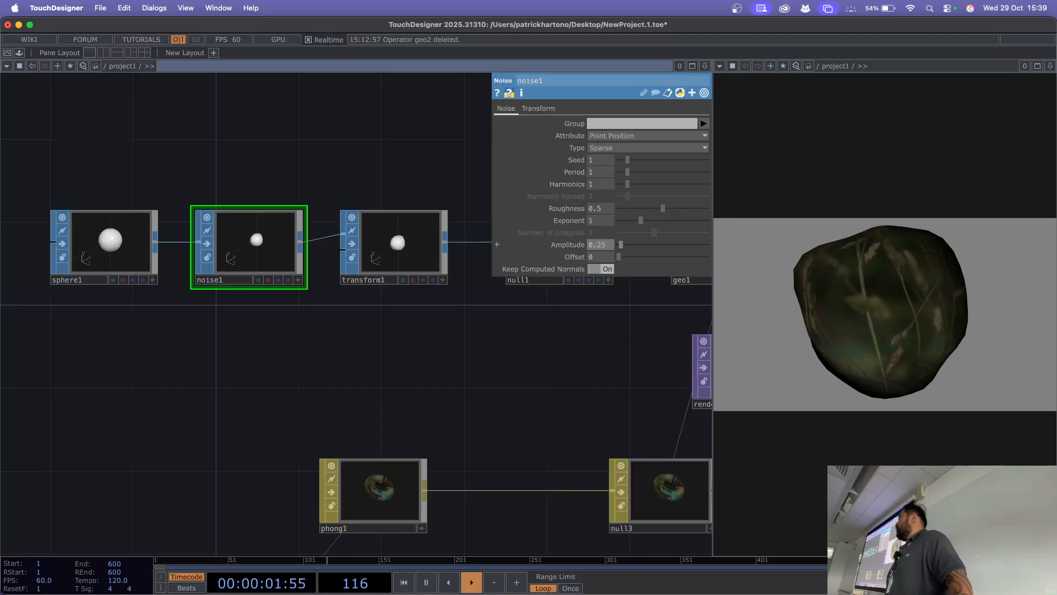
pyautogui.moveTo(622, 244)
pyautogui.mouseDown()
pyautogui.moveTo(708, 244)
pyautogui.moveTo(620, 245)
pyautogui.mouseUp()
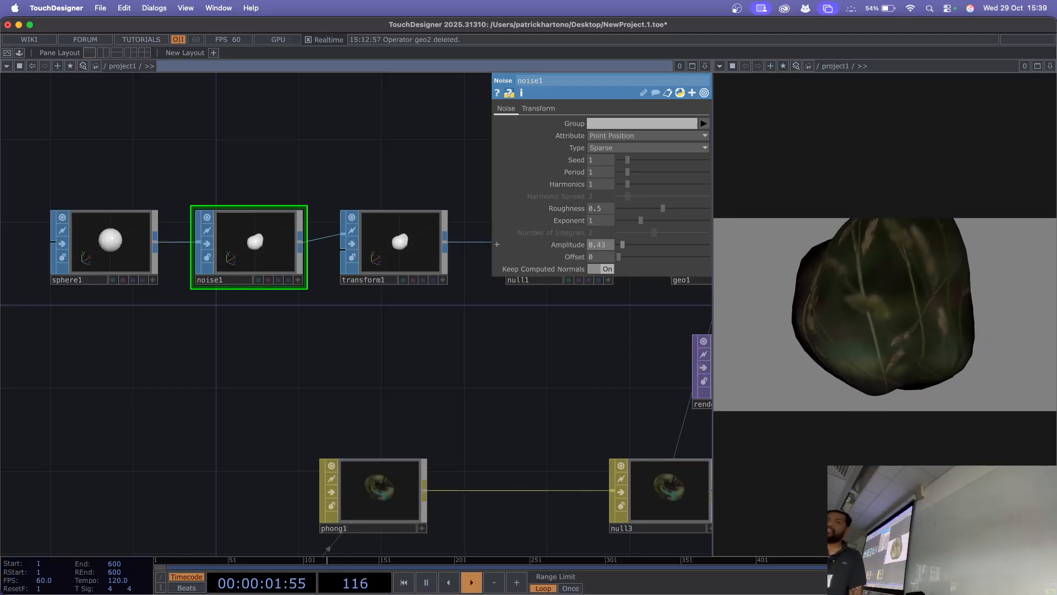
# Step: Add the webBrowser component from the palette's Tools category to the empty network area beside moviefilein1
pyautogui.moveTo(330, 361); pyautogui.dragTo(680, 185)
pyautogui.moveTo(275, 330); pyautogui.dragTo(386, 309)
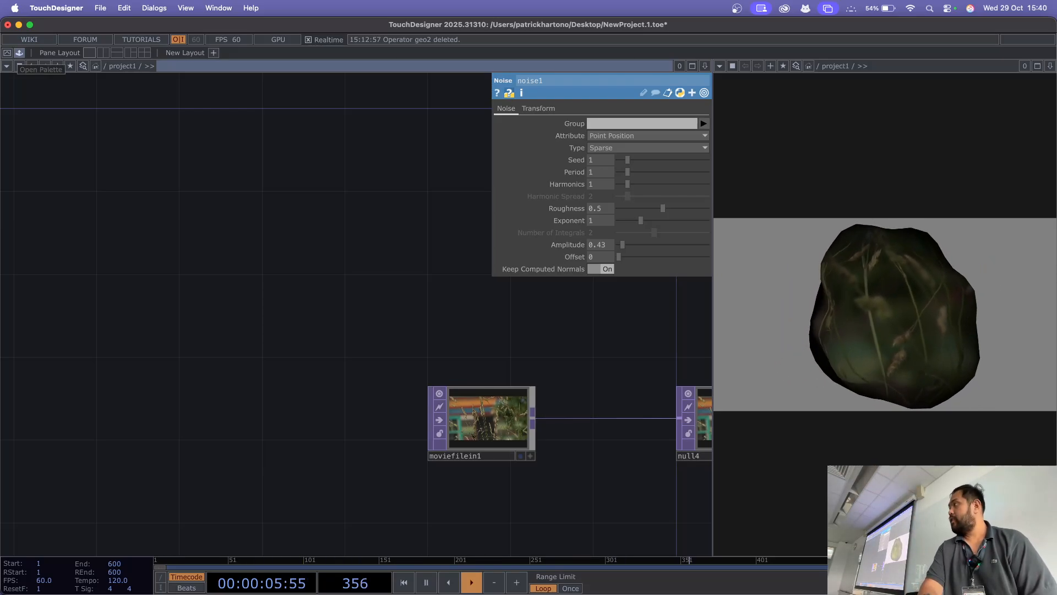
pyautogui.click(20, 66)
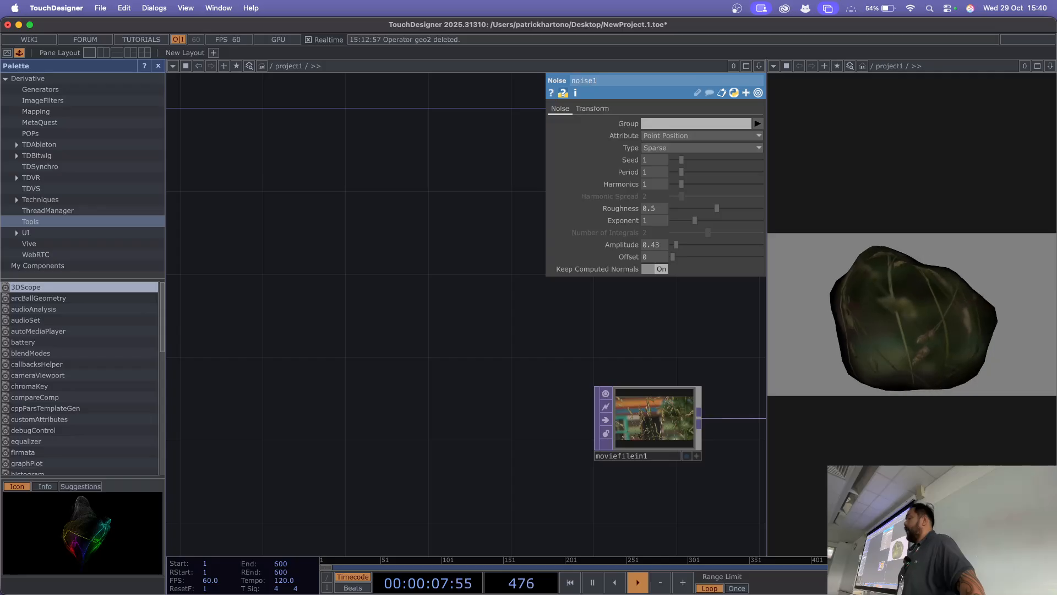
pyautogui.scroll(-10, 80, 378)
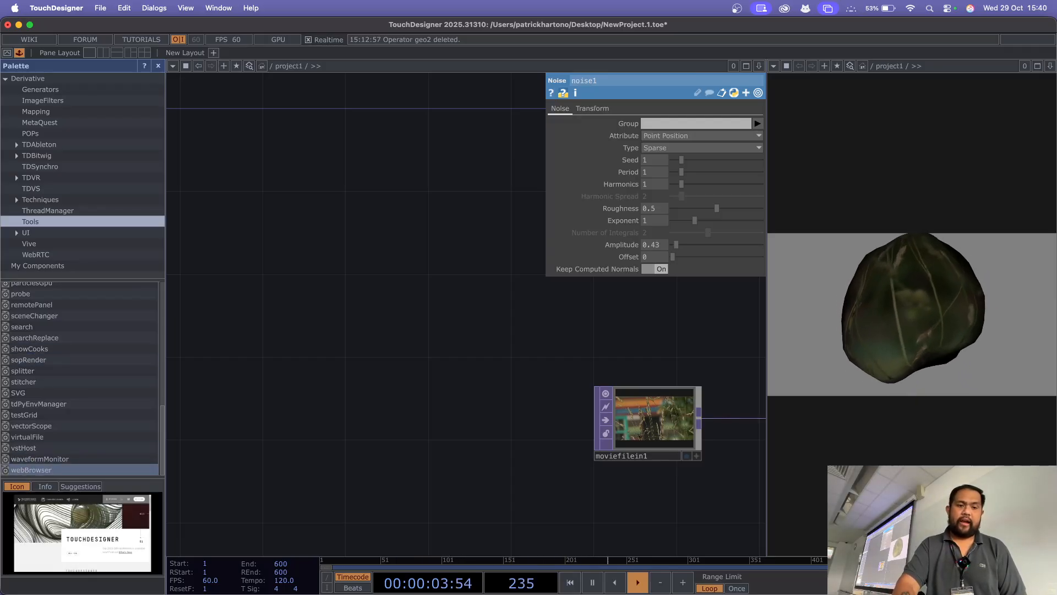
pyautogui.click(31, 470)
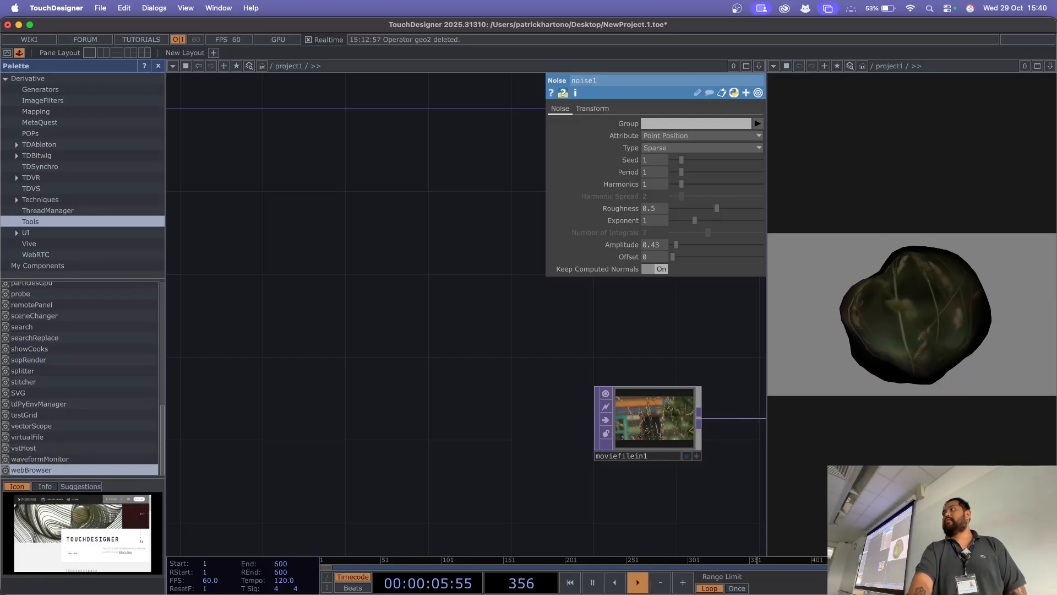
pyautogui.moveTo(31, 470); pyautogui.dragTo(353, 379)
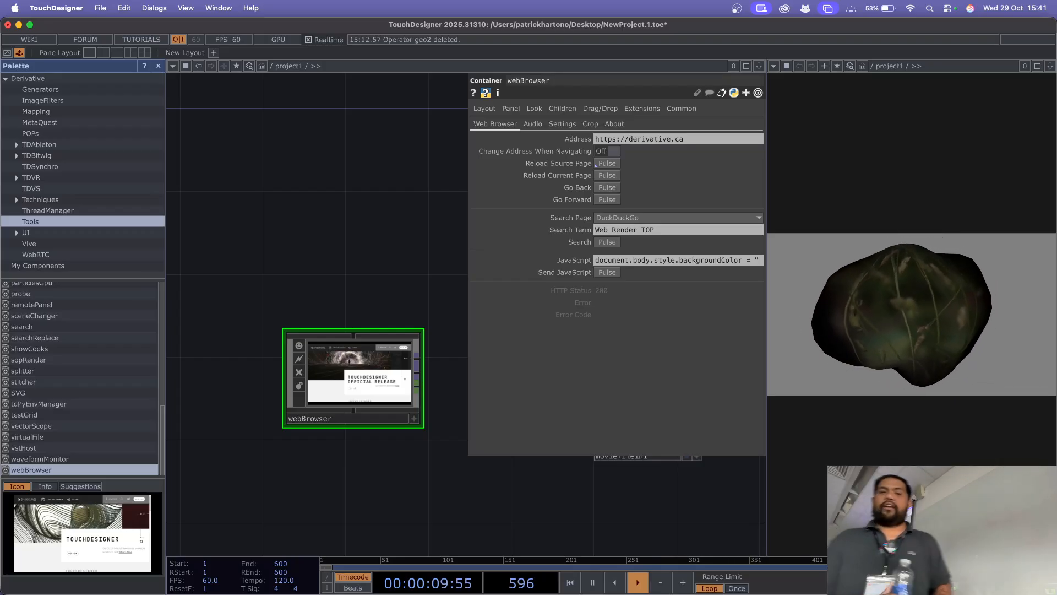
# Step: Move webBrowser farther to the left of moviefilein1 in the network and close the palette
pyautogui.moveTo(353, 377); pyautogui.dragTo(267, 373)
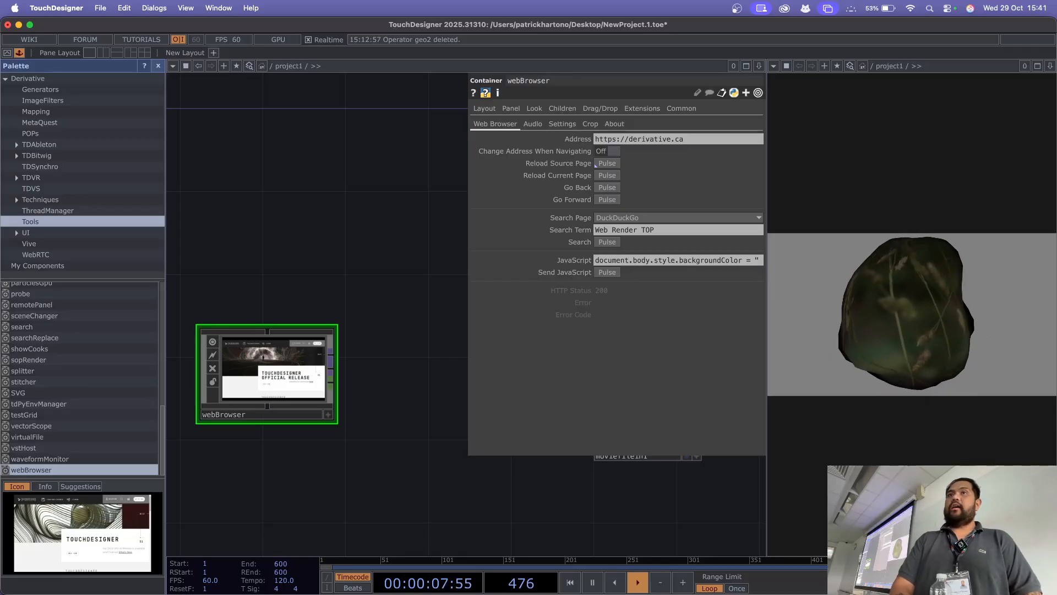
pyautogui.hotkey('alt', 'l')
pyautogui.moveTo(101, 374); pyautogui.dragTo(184, 396)
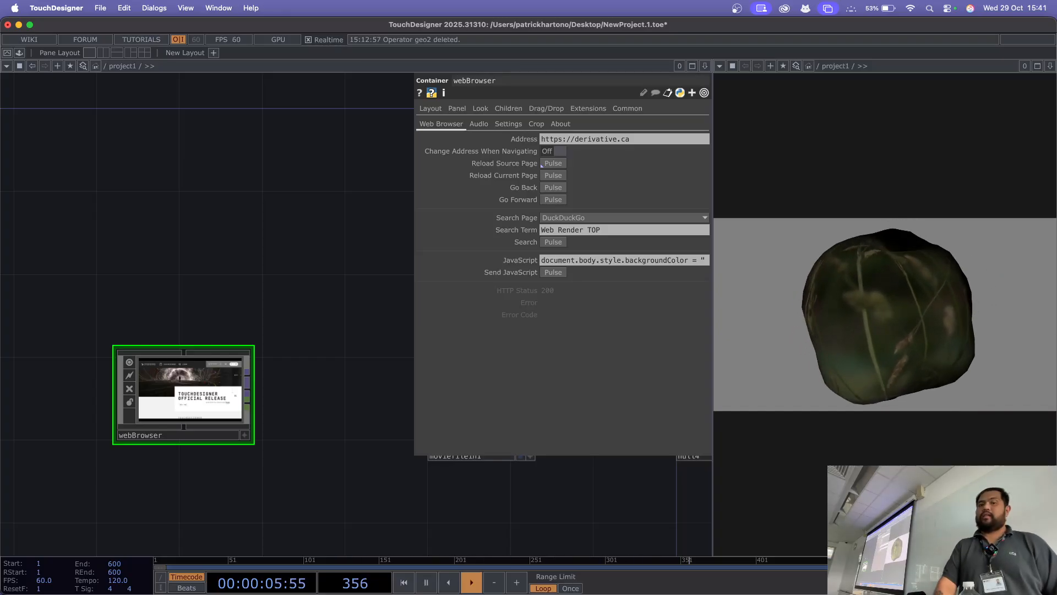
# Step: Open the view of webBrowser in its own window and move that window below its Address parameter
pyautogui.rightClick(197, 386)
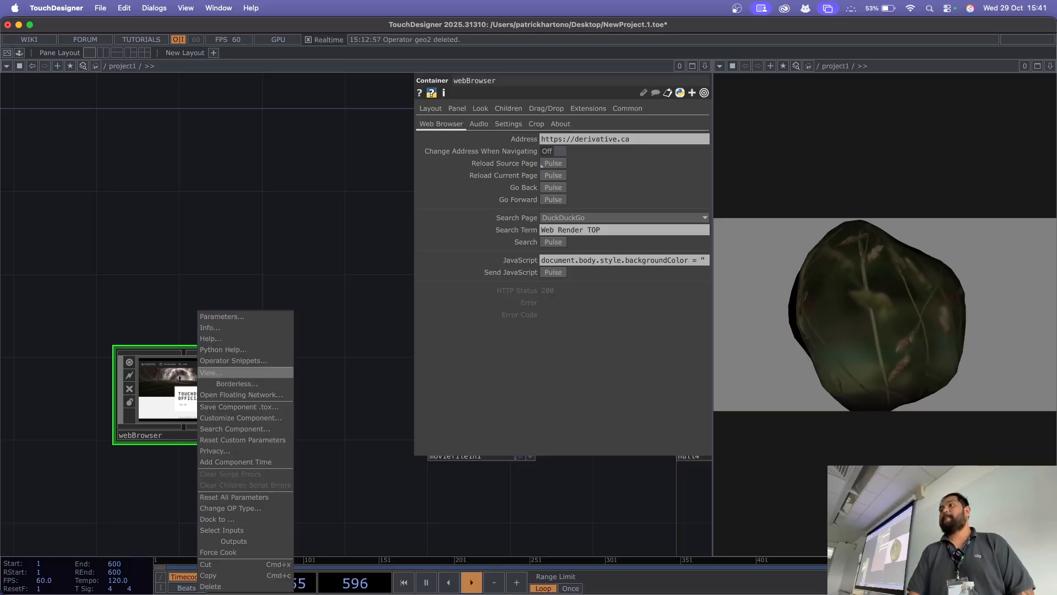
pyautogui.click(211, 372)
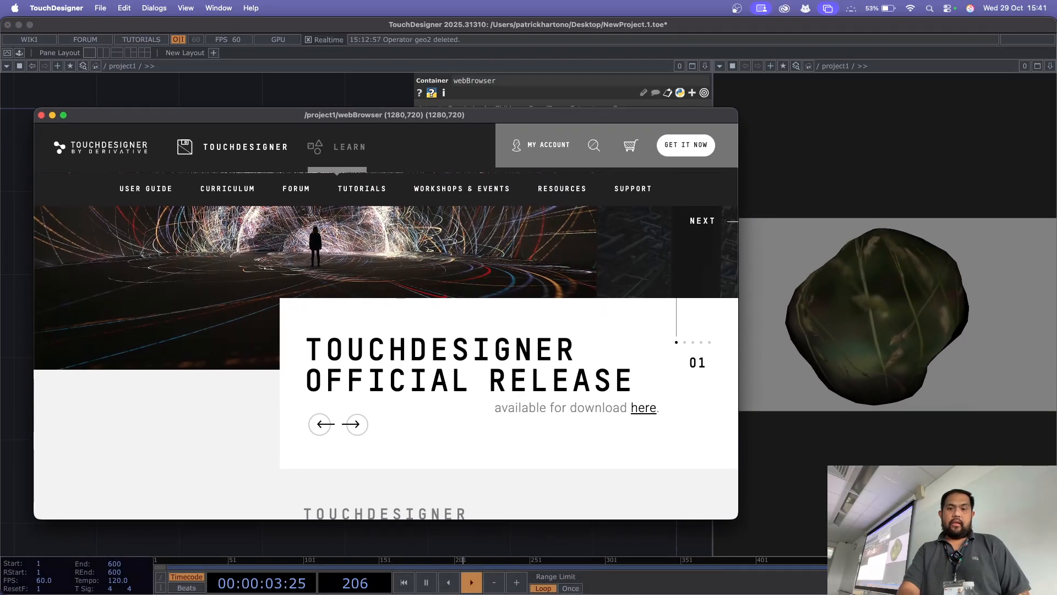
pyautogui.moveTo(343, 115); pyautogui.dragTo(325, 185)
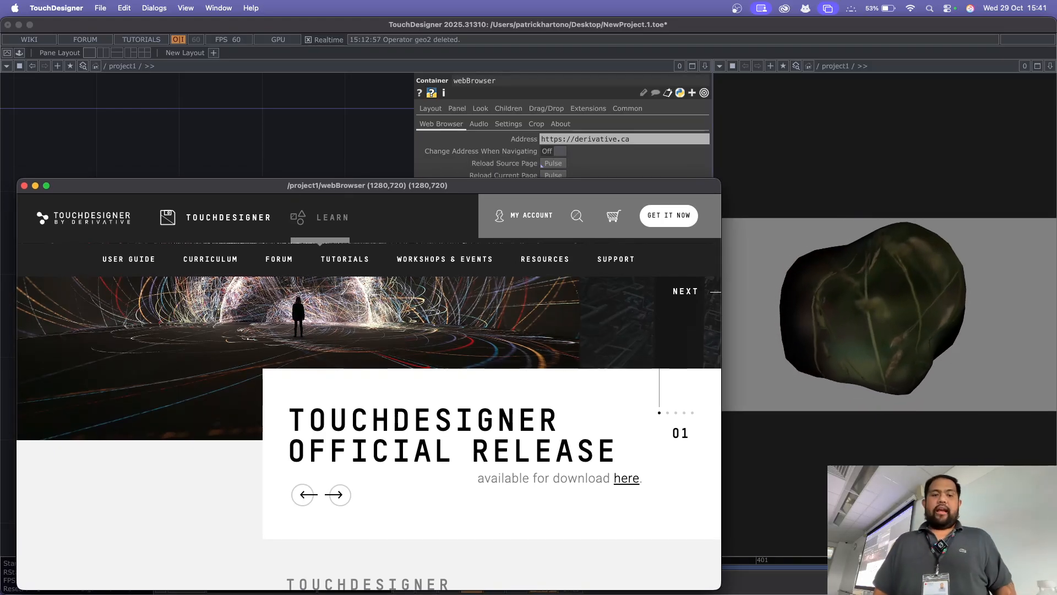
# Step: Switch to Chrome, copy the address of the RMIT staff profile's About page, and return to TouchDesigner
pyautogui.press('super+Tab')
pyautogui.press('super+Tab')
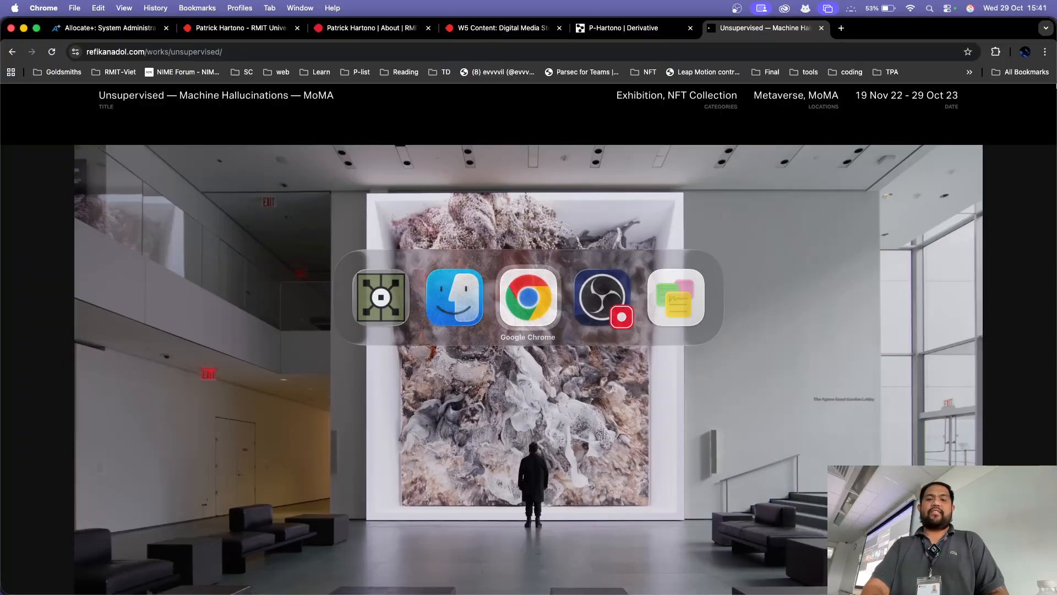
pyautogui.press('super+3')
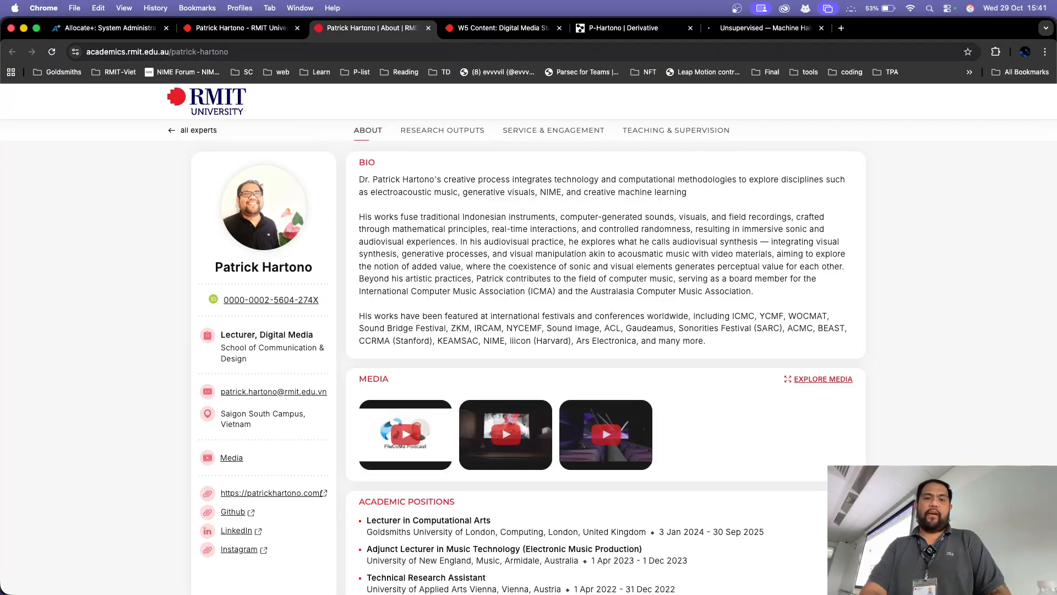
pyautogui.press('super+l')
pyautogui.press('super+c')
pyautogui.press('super+Tab')
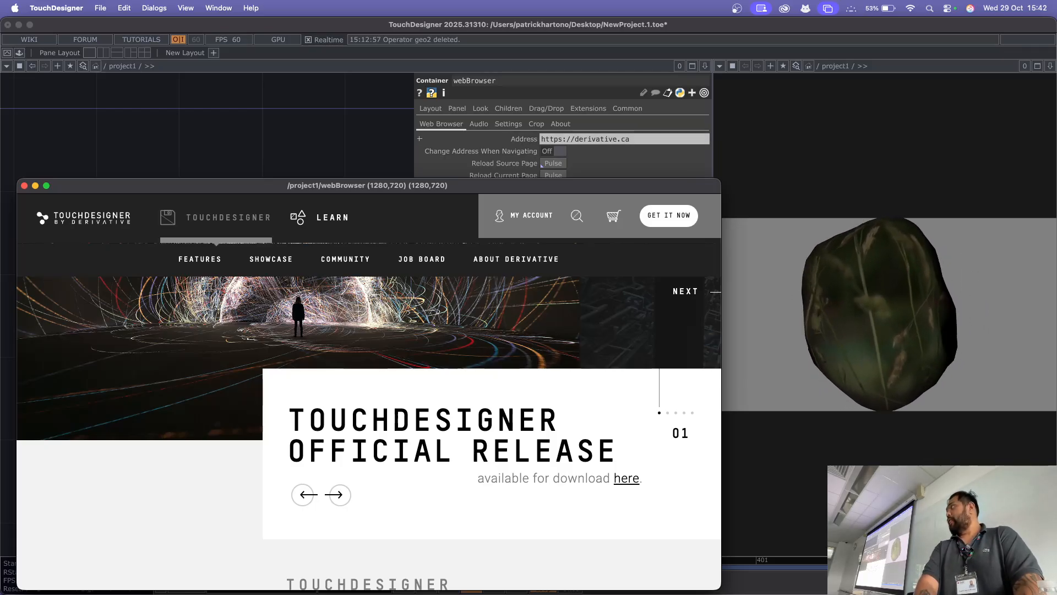
# Step: Replace the Address of webBrowser with the copied RMIT profile link and load the page
pyautogui.click(596, 139)
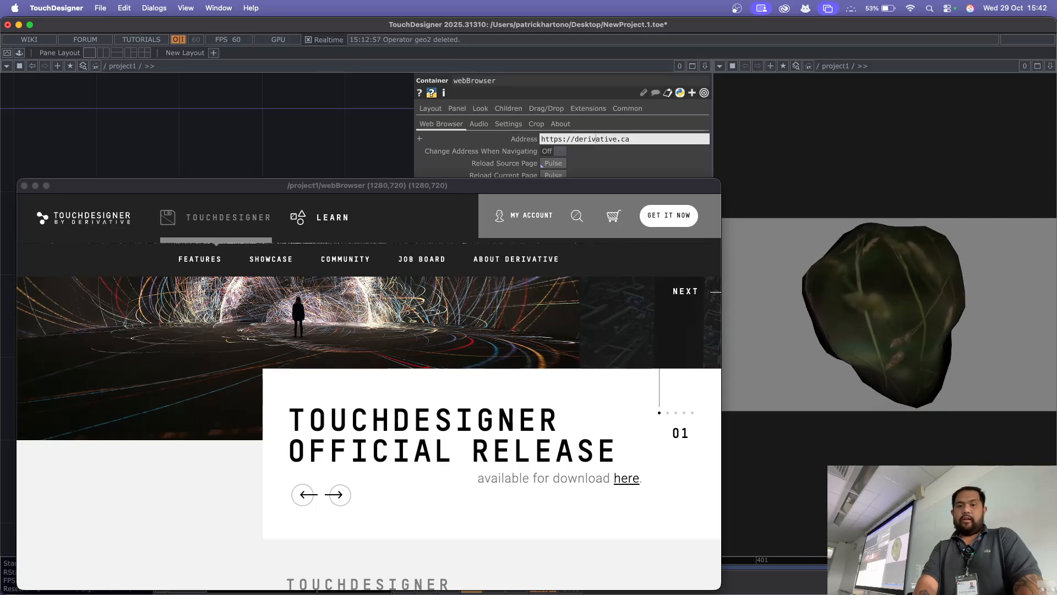
pyautogui.press('super+a')
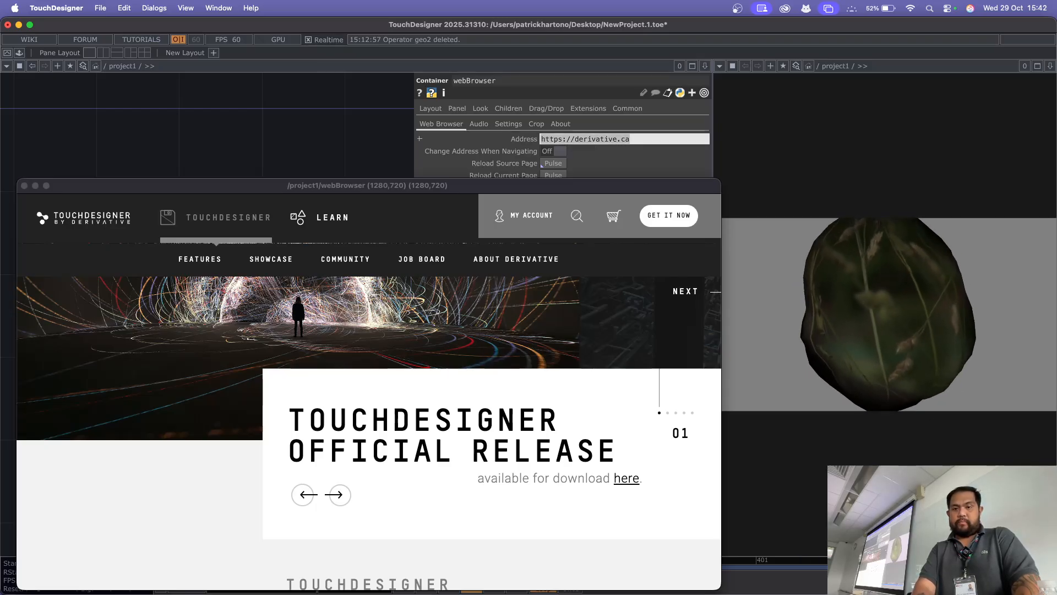
pyautogui.press('super+v')
pyautogui.press('Return')
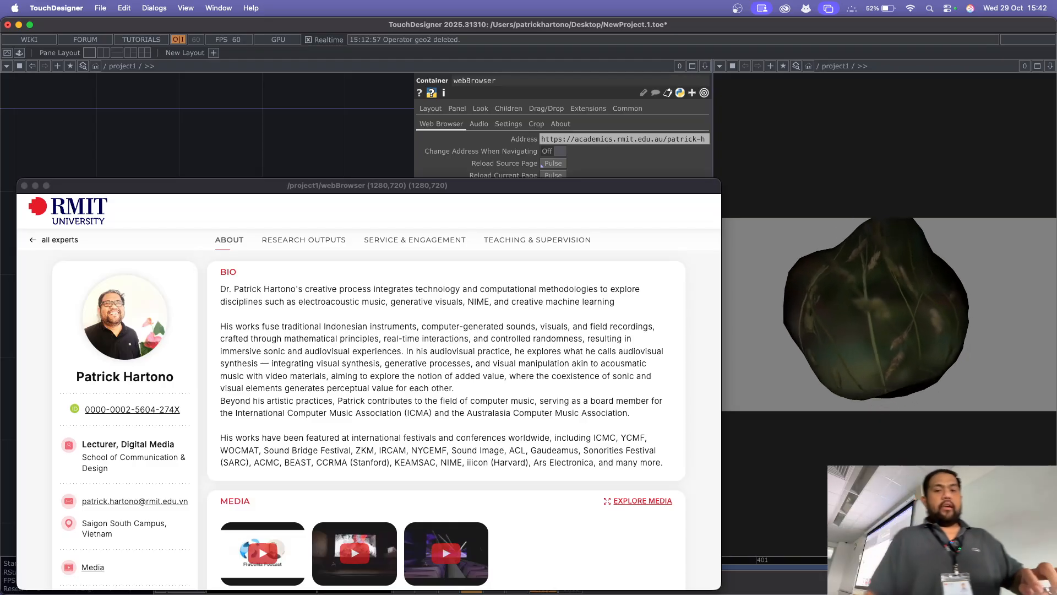
# Step: Switch to Chrome and open youtube.com in a new tab
pyautogui.press('super+Tab')
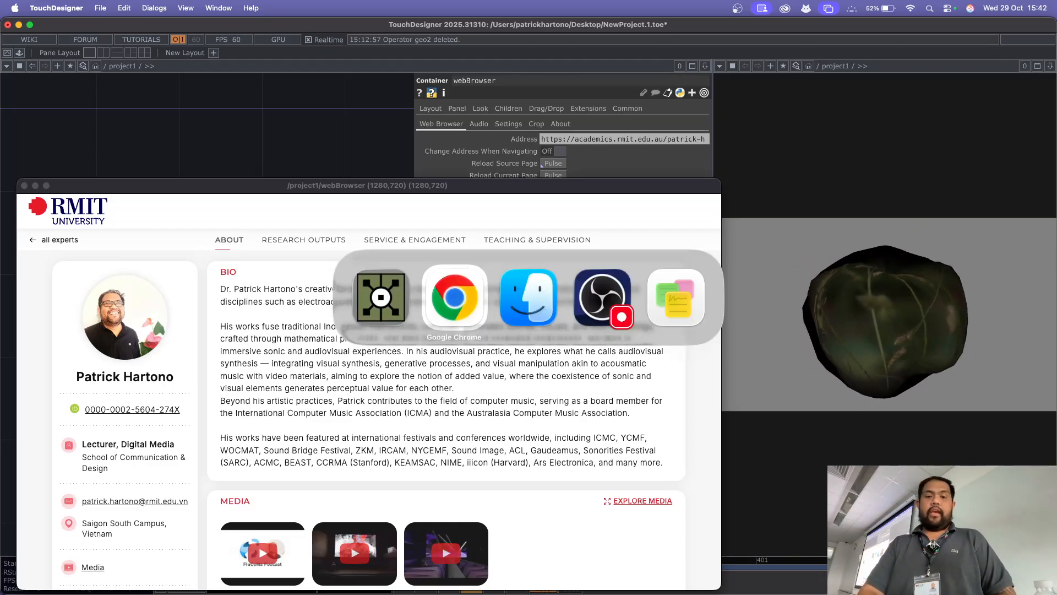
pyautogui.press('super+t')
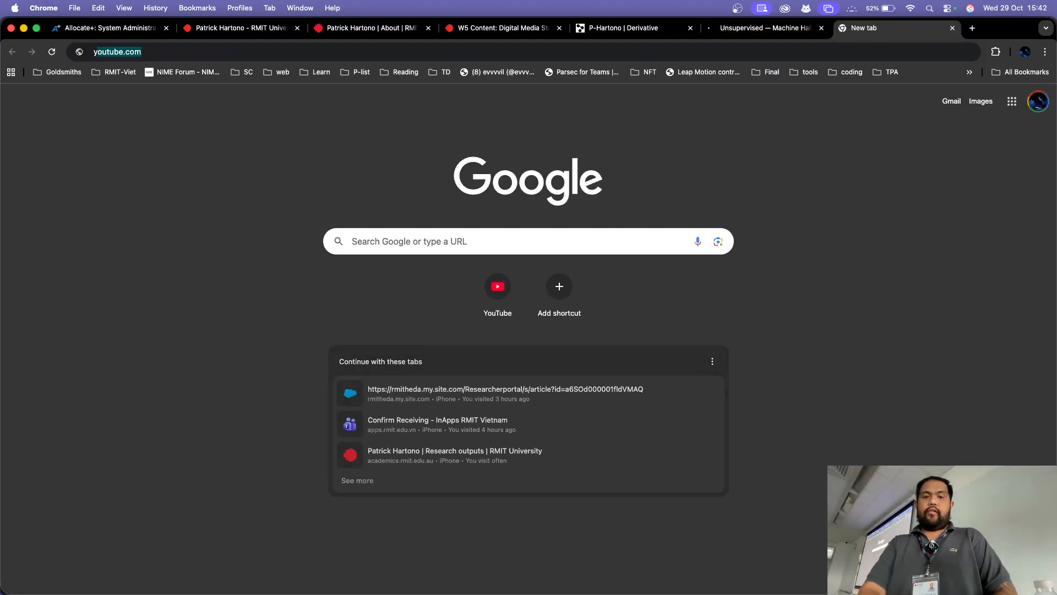
pyautogui.write('you')
pyautogui.press('Return')
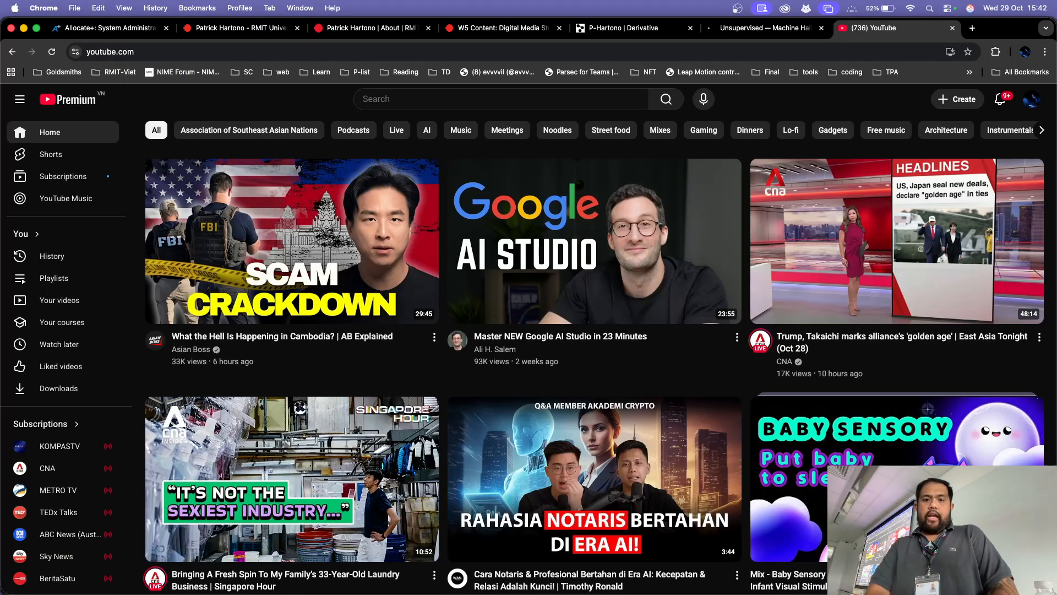
# Step: Search YouTube for "ryoji ikeda" and open the video "The immense electronic art of Ryoji Ikeda"
pyautogui.click(500, 99)
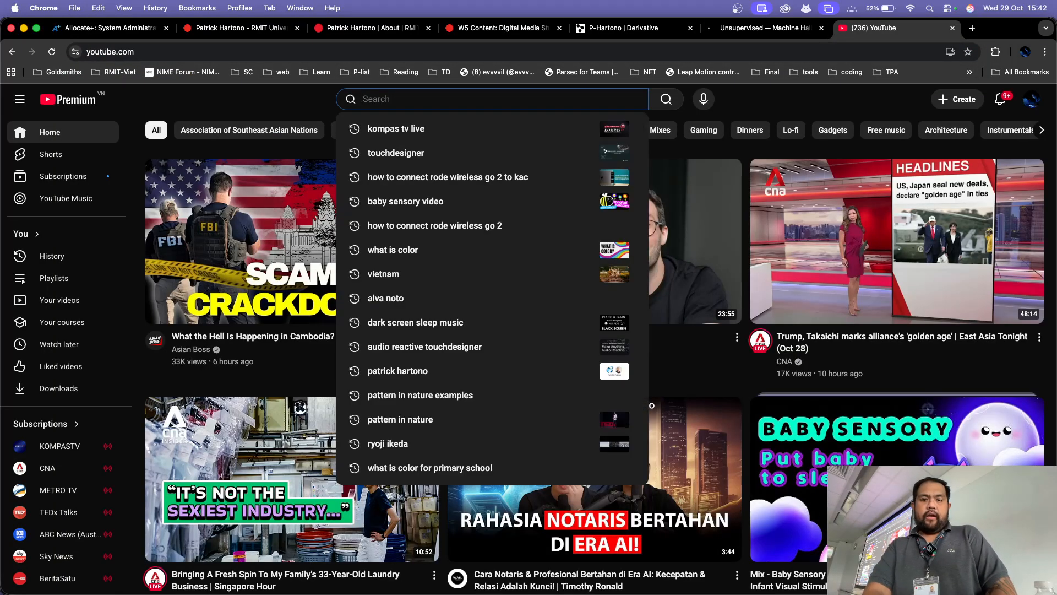
pyautogui.write('ry')
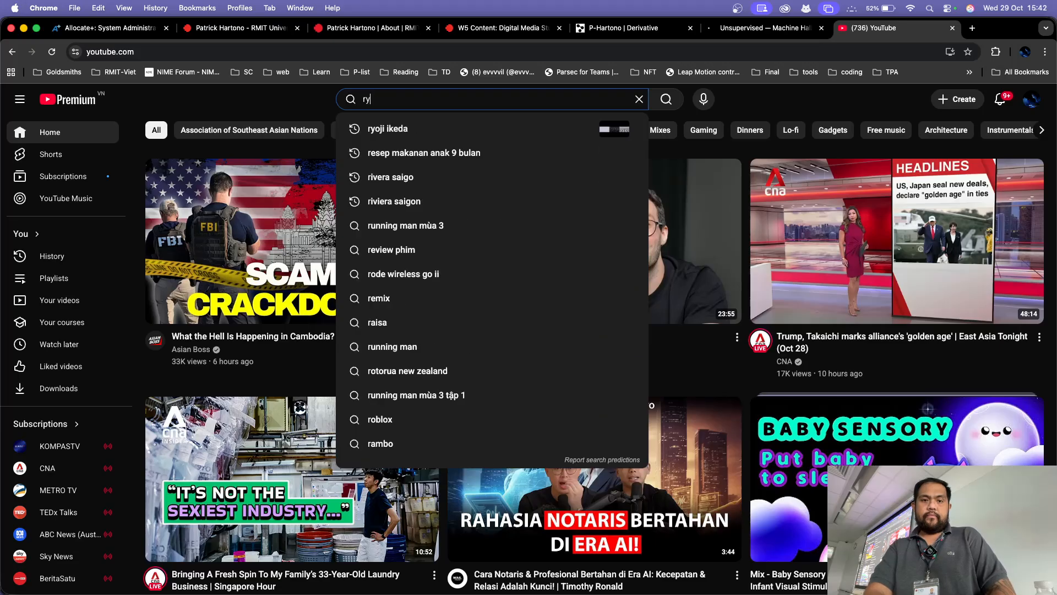
pyautogui.press('Down')
pyautogui.press('Return')
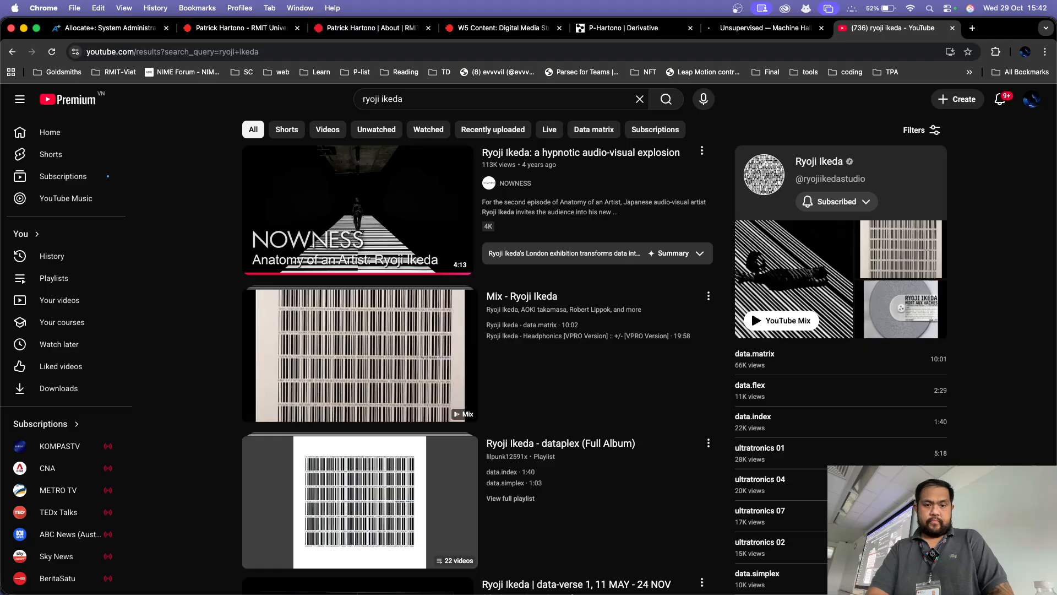
pyautogui.scroll(-10, 358, 341)
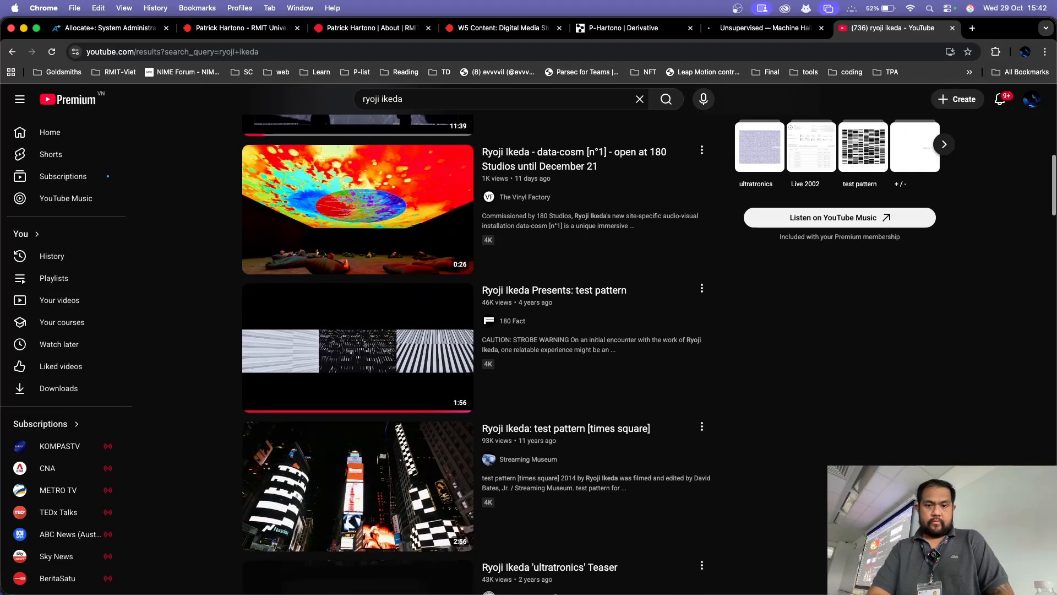
pyautogui.scroll(-5, 358, 341)
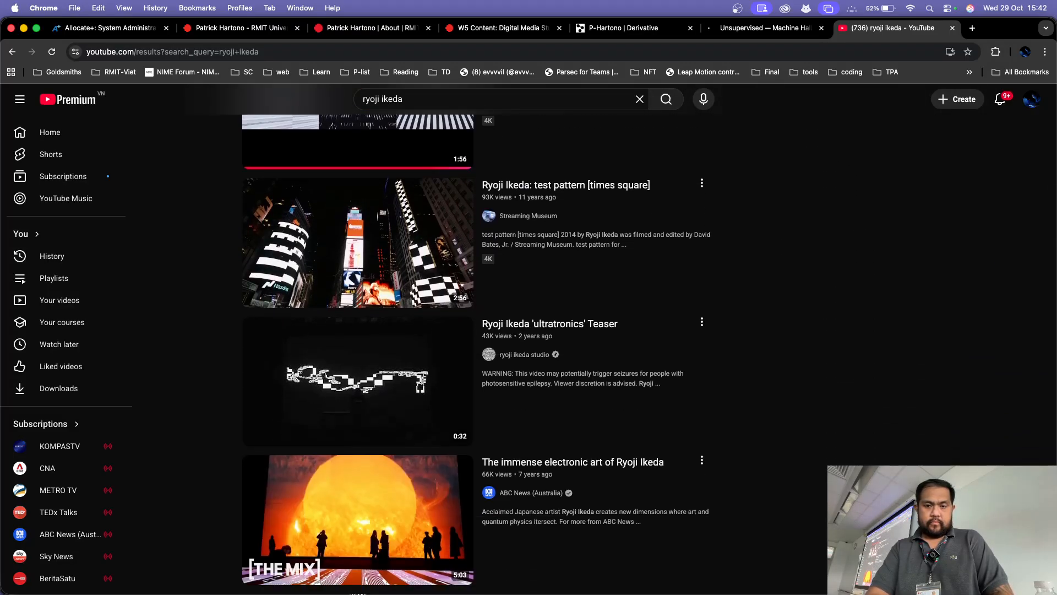
pyautogui.scroll(-5, 358, 342)
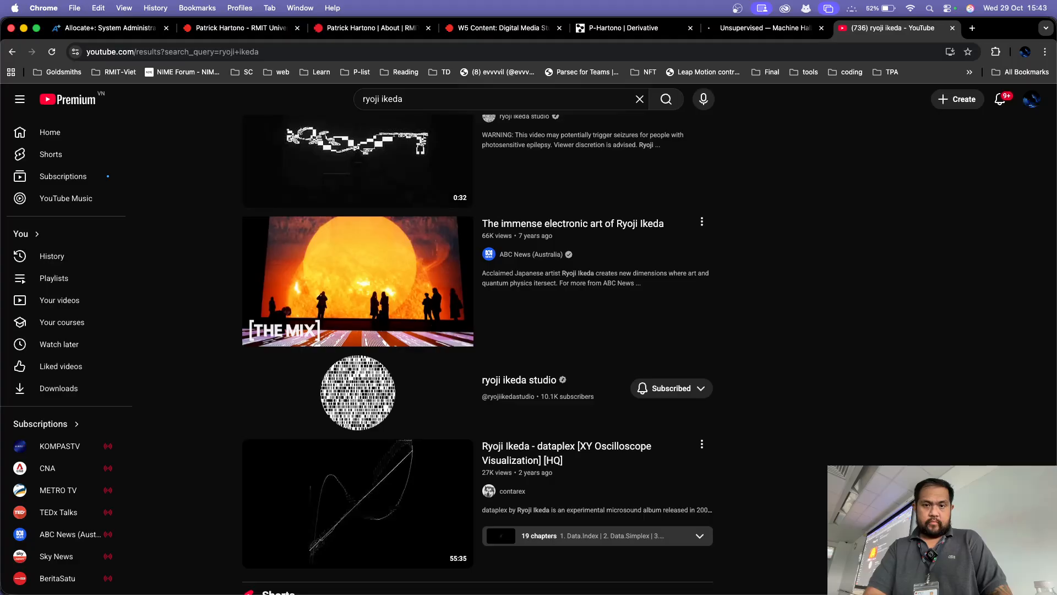
pyautogui.click(358, 281)
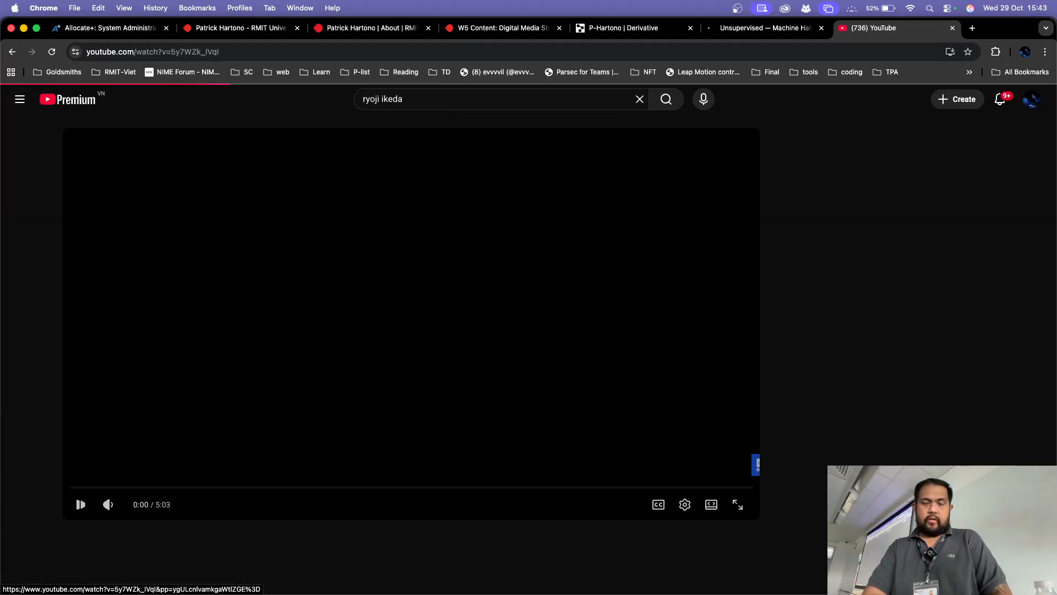
# Step: Copy the YouTube video's link and load it as the Address of webBrowser in TouchDesigner
pyautogui.press('super+l')
pyautogui.press('super+c')
pyautogui.press('super+w')
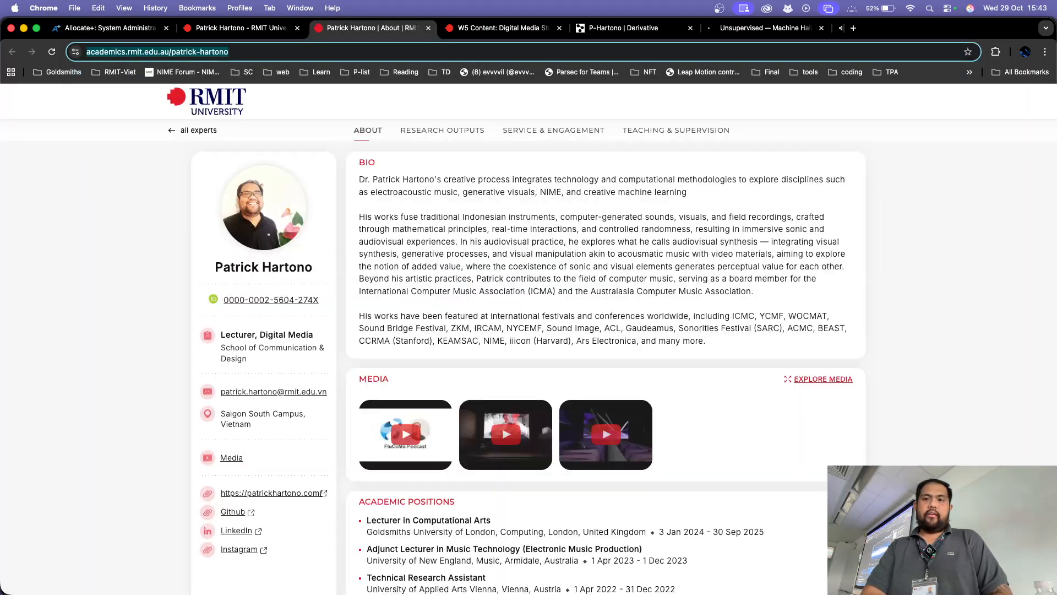
pyautogui.press('super+Tab')
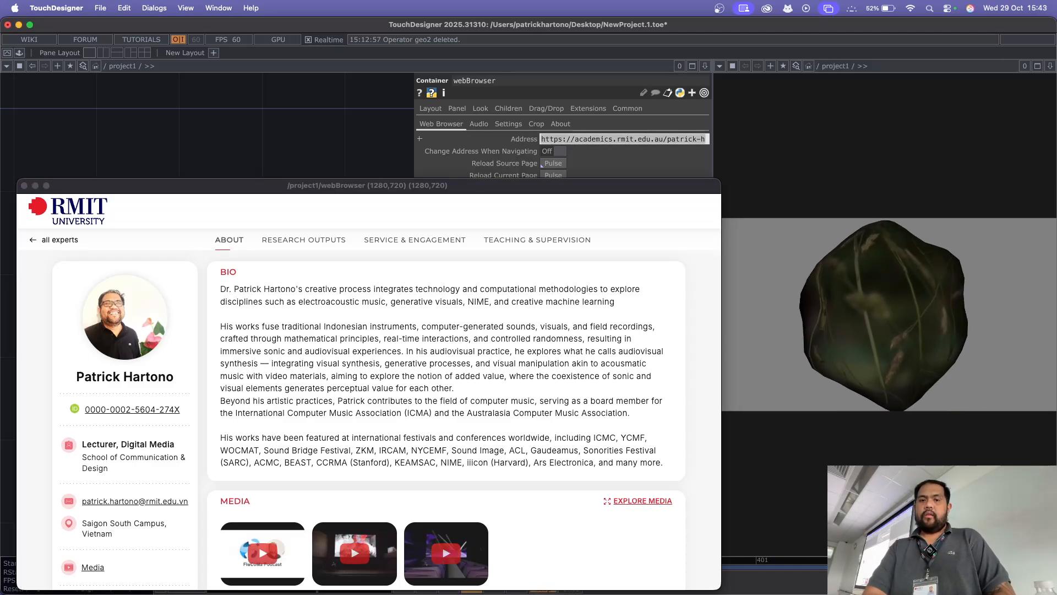
pyautogui.press('super+v')
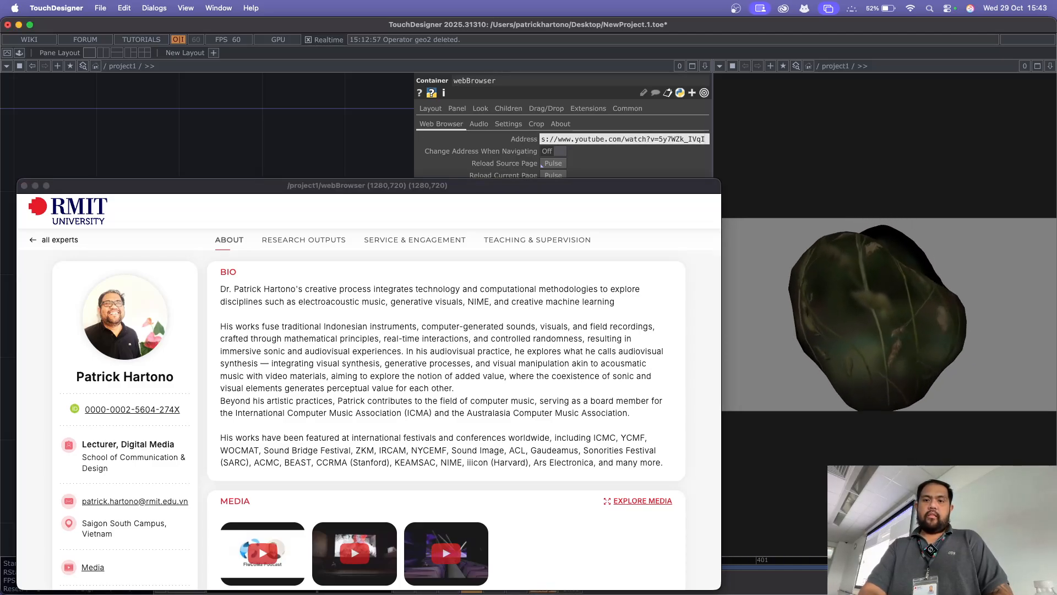
pyautogui.press('Return')
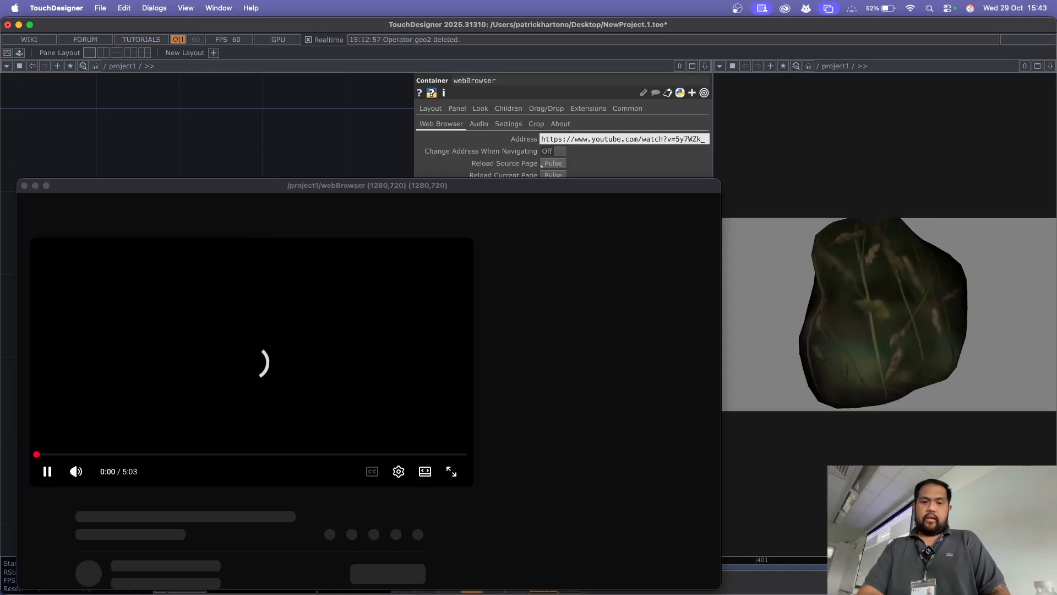
# Step: Expand the video to fill the raised webBrowser window and open the video player's settings
pyautogui.click(451, 471)
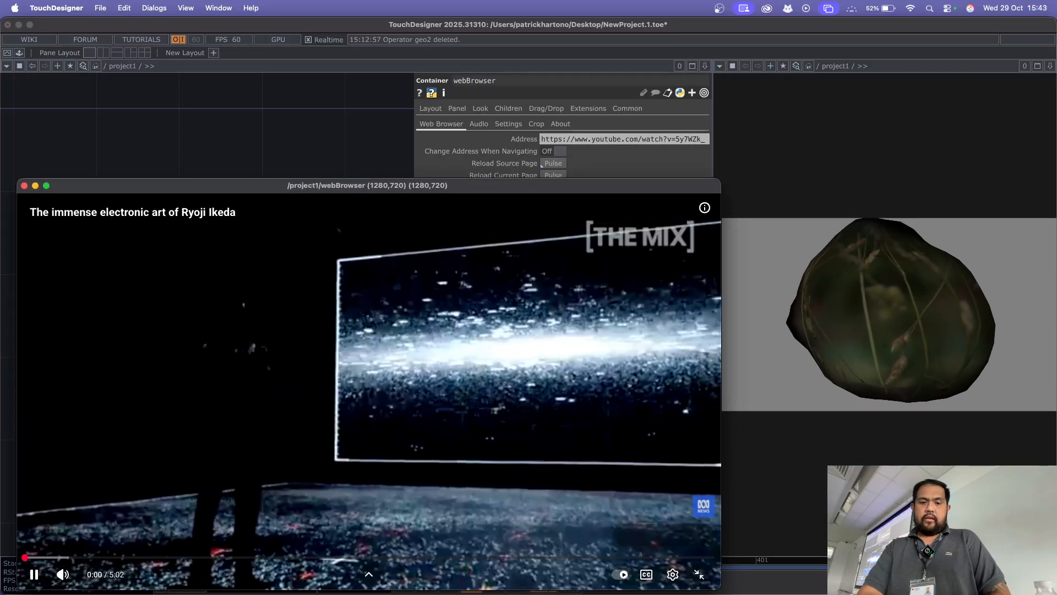
pyautogui.moveTo(368, 186); pyautogui.dragTo(368, 74)
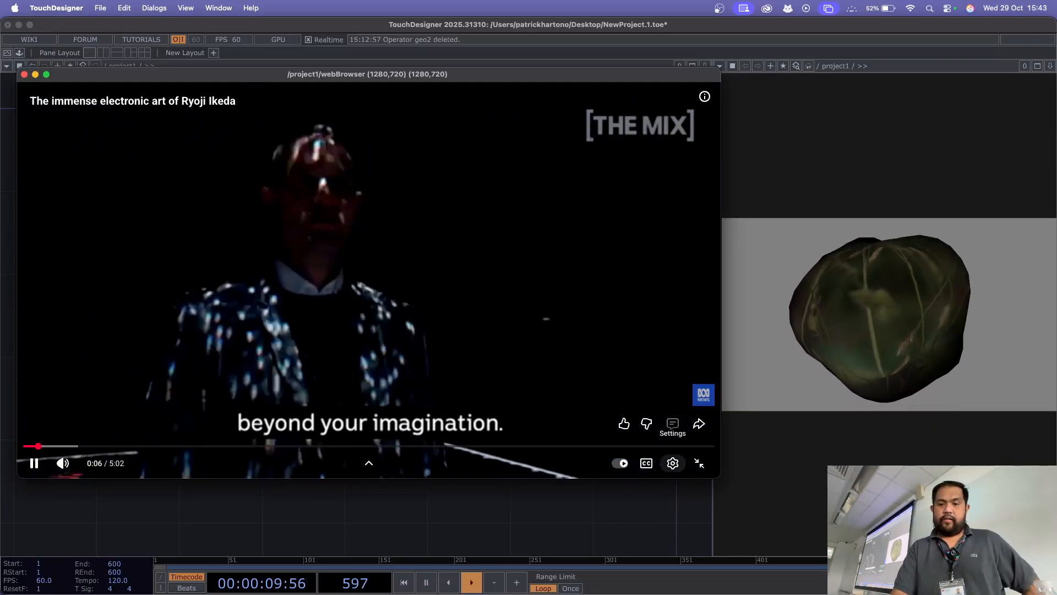
pyautogui.click(672, 462)
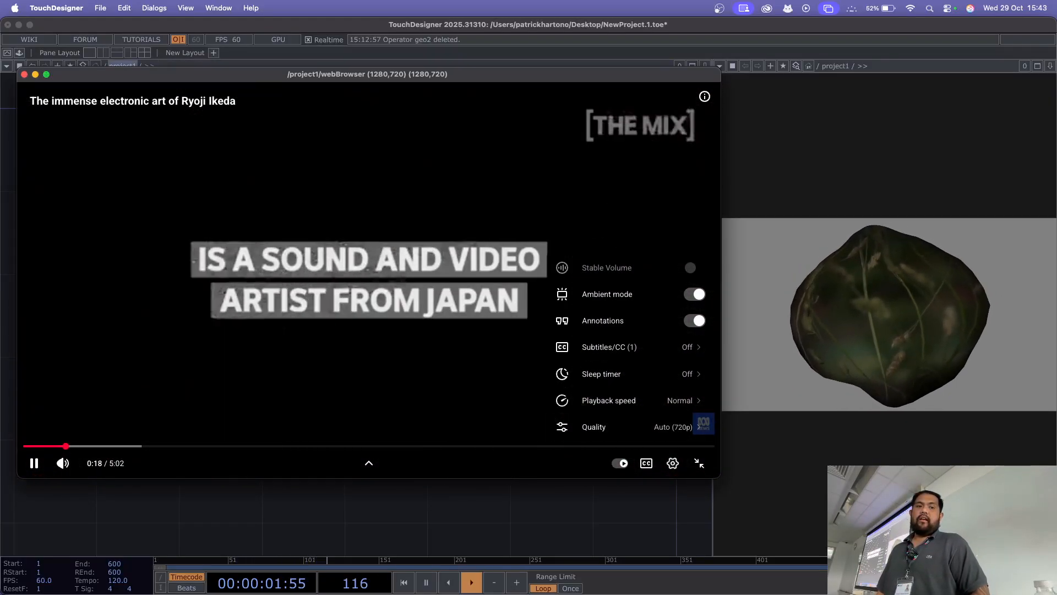
# Step: Close the floating webBrowser window and hide the webBrowser parameters
pyautogui.click(24, 74)
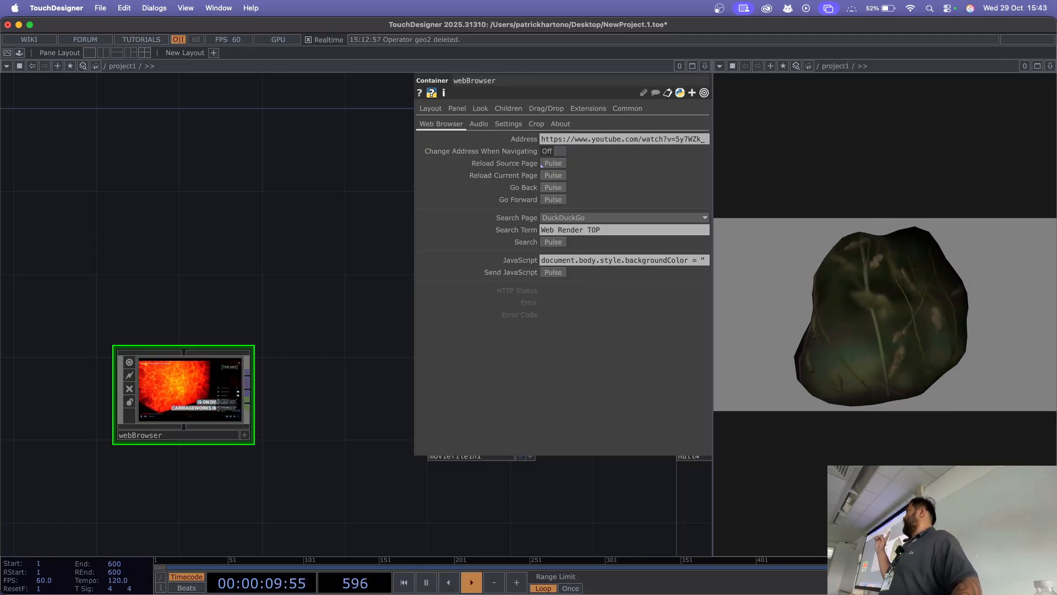
pyautogui.press('p')
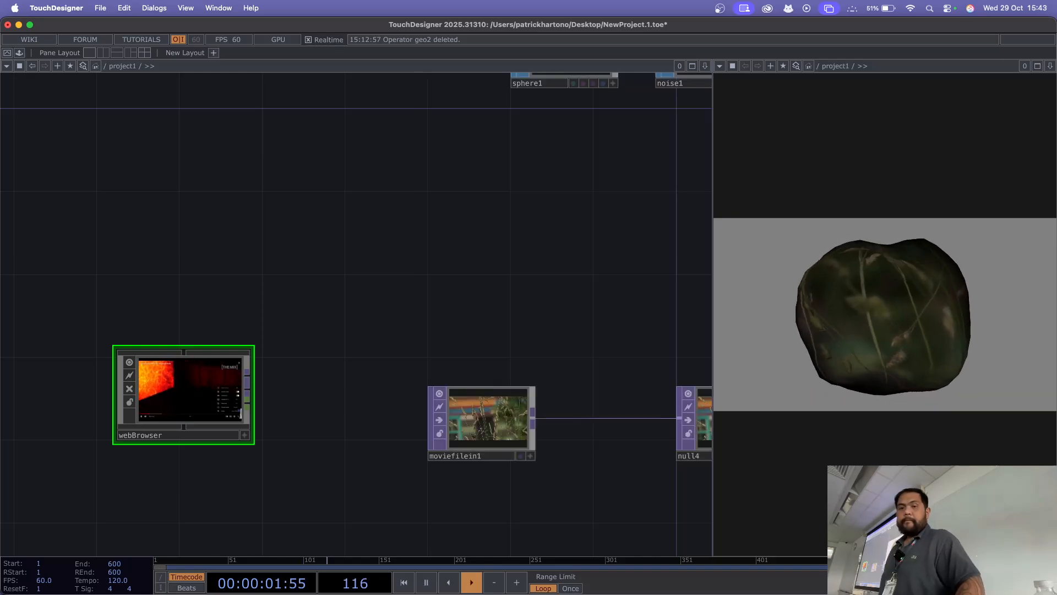
# Step: Attach a Null TOP to webBrowser's cropped webpage output and place it between webBrowser and moviefilein1
pyautogui.moveTo(320, 358); pyautogui.dragTo(493, 201)
pyautogui.scroll(5, 401, 265)
pyautogui.scroll(1, 406, 268)
pyautogui.scroll(5, 474, 203)
pyautogui.moveTo(424, 266); pyautogui.dragTo(578, 251)
pyautogui.scroll(4, 535, 251)
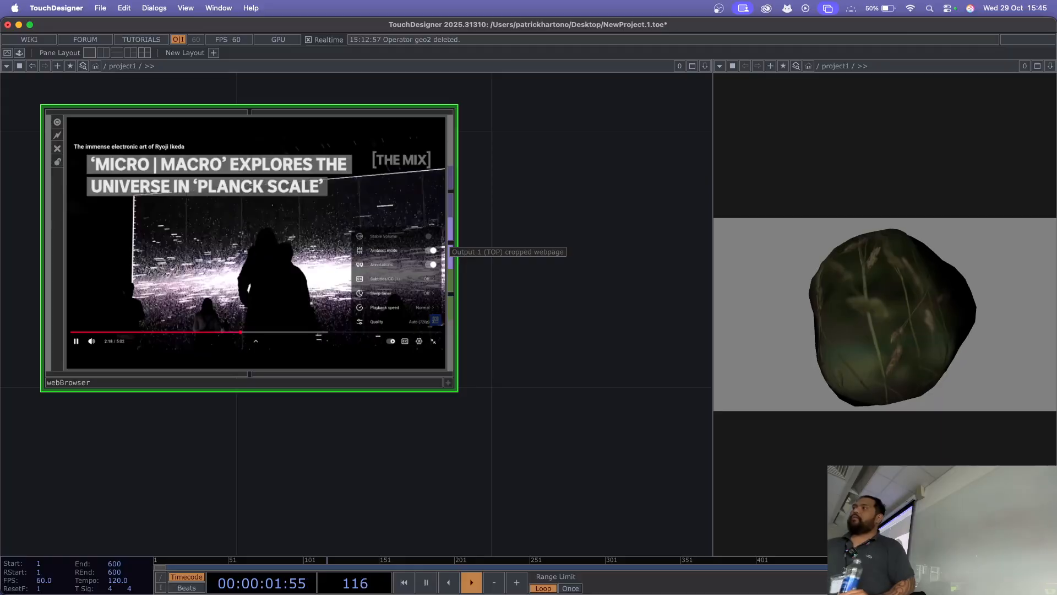
pyautogui.rightClick(450, 252)
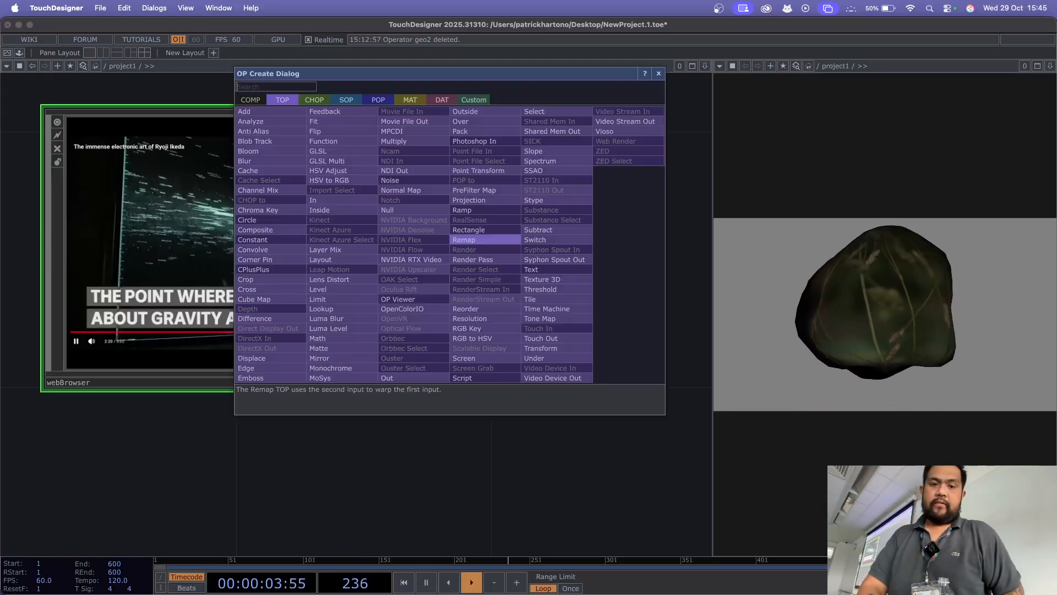
pyautogui.click(387, 210)
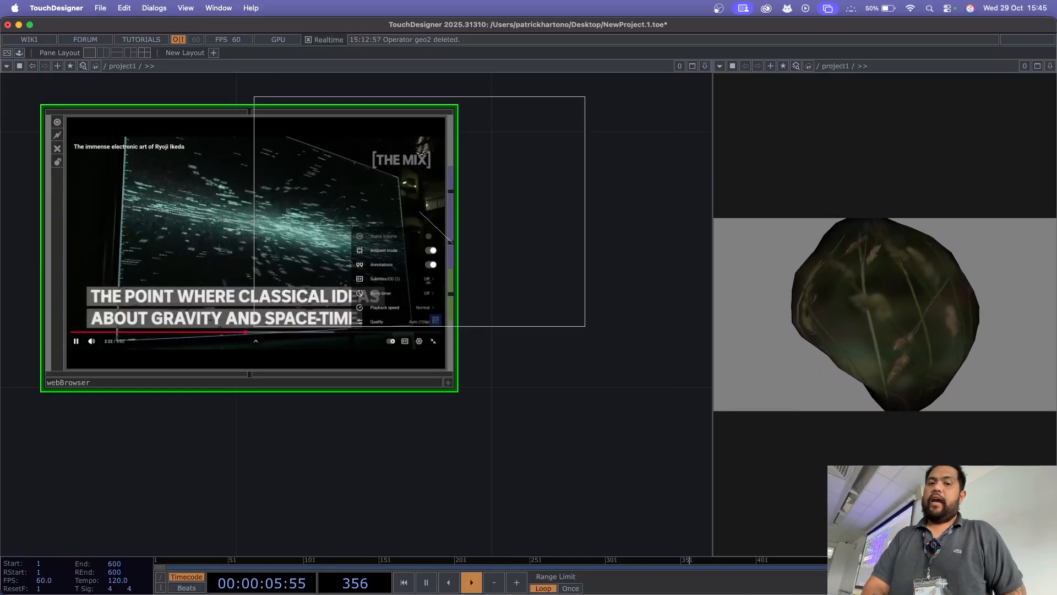
pyautogui.click(490, 92)
pyautogui.moveTo(551, 380); pyautogui.dragTo(246, 436)
pyautogui.moveTo(352, 264); pyautogui.dragTo(352, 328)
pyautogui.moveTo(595, 386); pyautogui.dragTo(566, 386)
pyautogui.moveTo(578, 267); pyautogui.dragTo(394, 268)
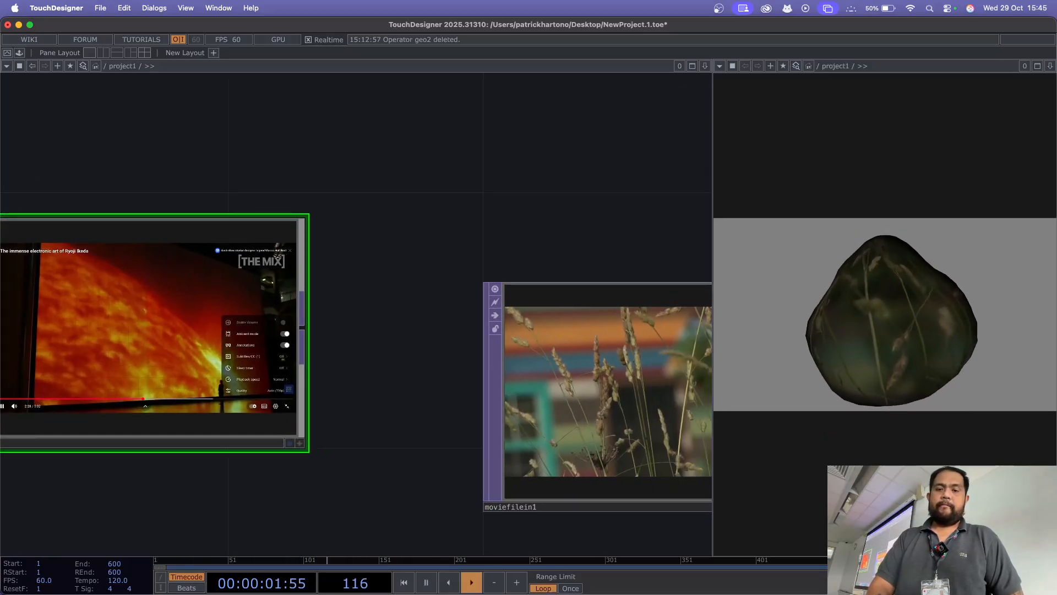
pyautogui.scroll(-5, 393, 267)
pyautogui.moveTo(292, 300); pyautogui.dragTo(327, 301)
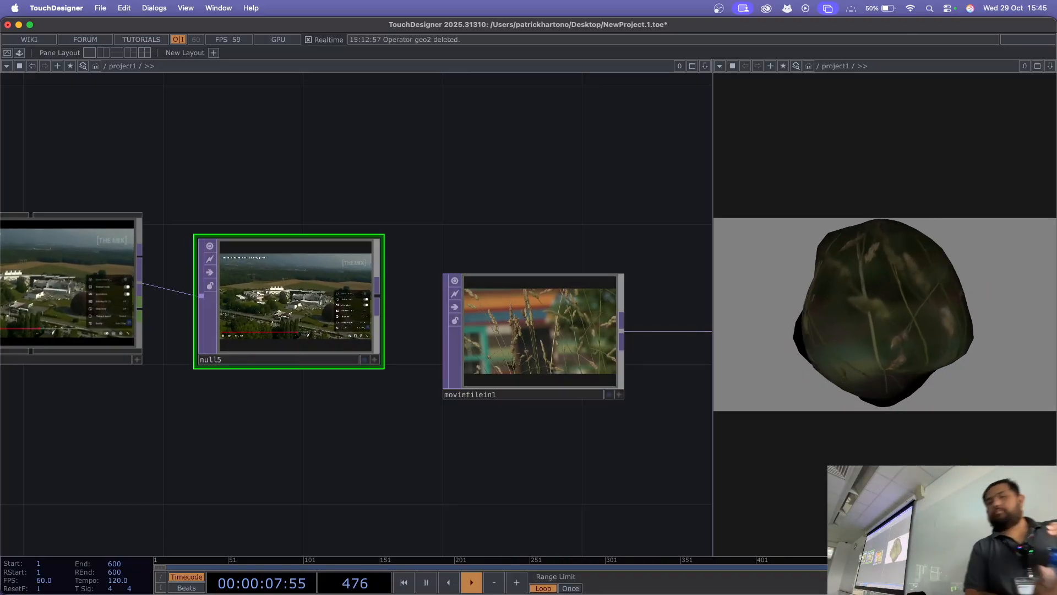
# Step: Move webBrowser and null5 below the moviefilein1 row, with null5 directly beneath moviefilein1
pyautogui.moveTo(232, 430); pyautogui.dragTo(298, 370)
pyautogui.click(112, 215)
pyautogui.keyDown('shift'); pyautogui.click(356, 237); pyautogui.keyUp('shift')
pyautogui.moveTo(355, 237); pyautogui.dragTo(321, 447)
pyautogui.moveTo(457, 430); pyautogui.dragTo(485, 349)
pyautogui.moveTo(371, 303); pyautogui.dragTo(402, 343)
pyautogui.scroll(-5, 389, 248)
pyautogui.click(276, 337)
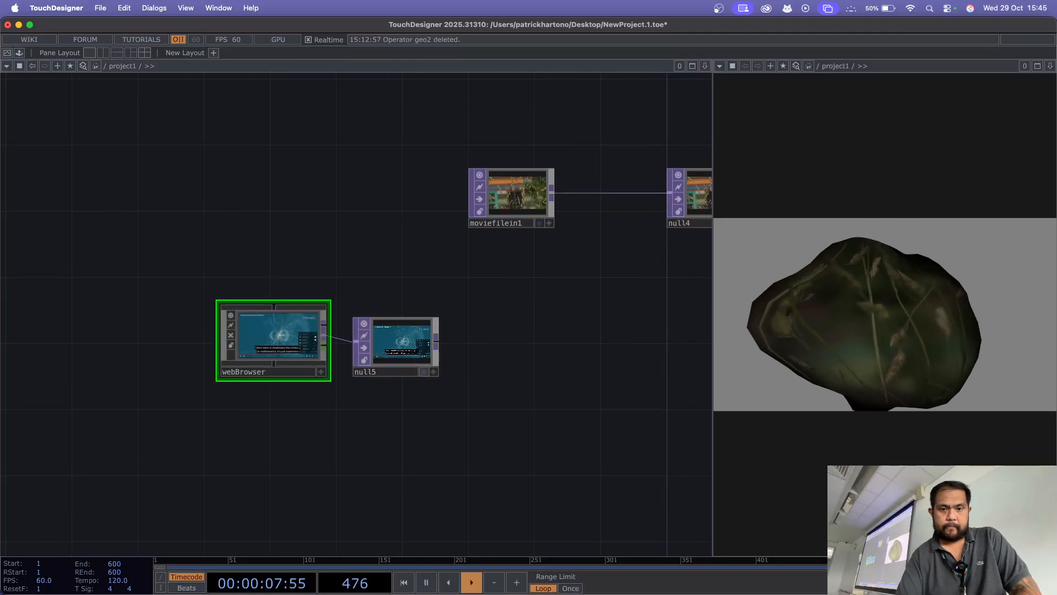
pyautogui.moveTo(356, 375); pyautogui.dragTo(469, 359)
pyautogui.moveTo(584, 363); pyautogui.dragTo(326, 373)
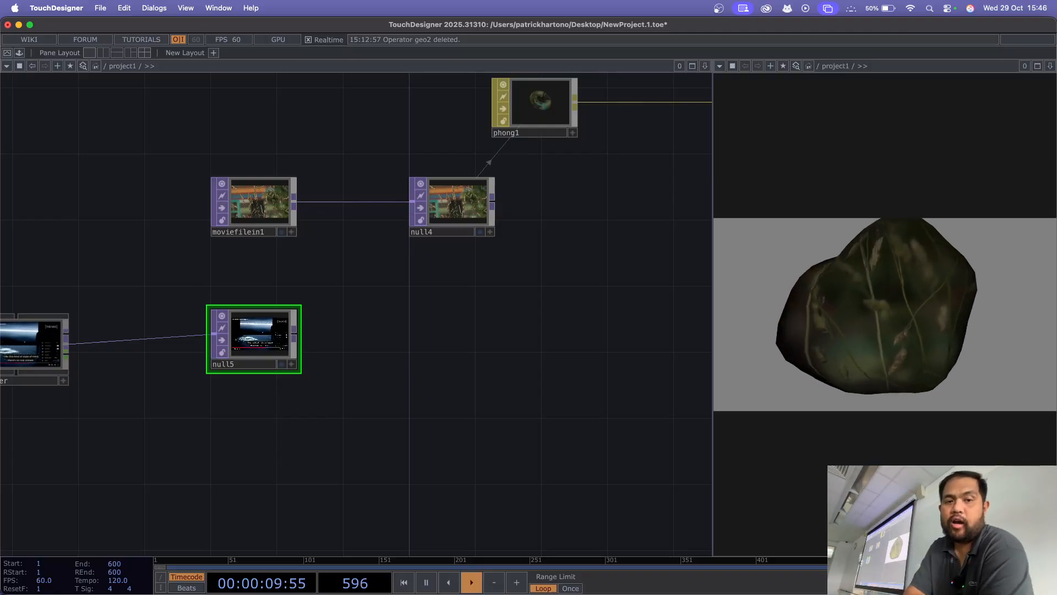
# Step: Insert a Switch TOP between moviefilein1 and null4, and connect null5 as its second input
pyautogui.moveTo(258, 203); pyautogui.dragTo(159, 203)
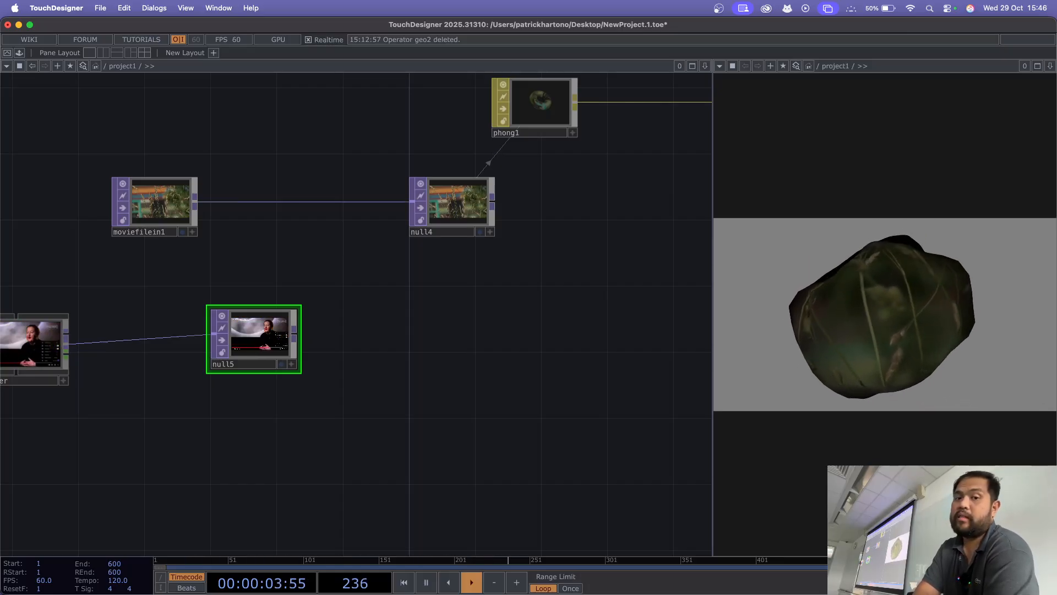
pyautogui.rightClick(365, 201)
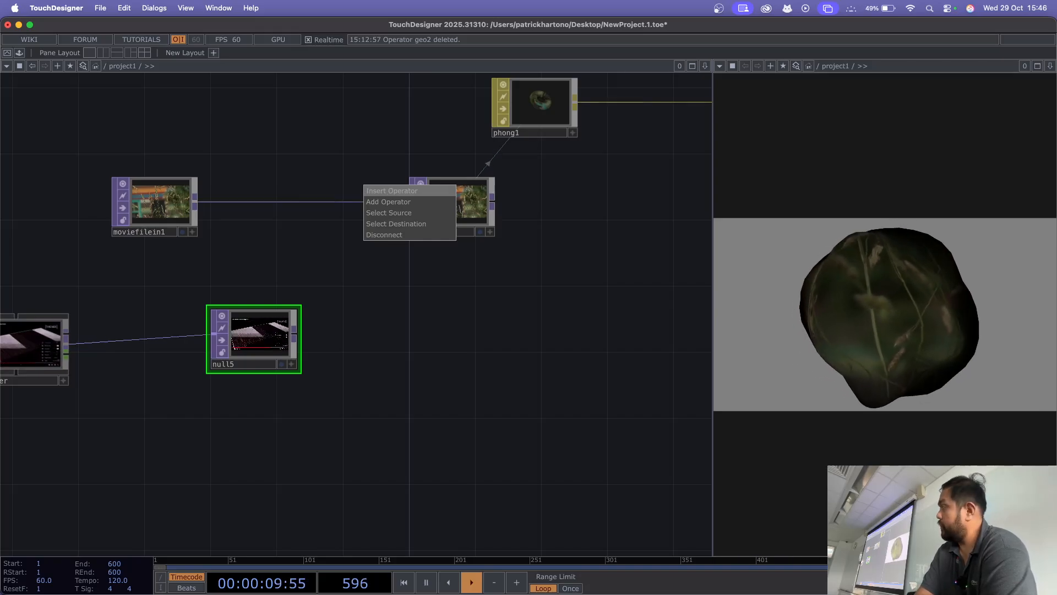
pyautogui.click(392, 191)
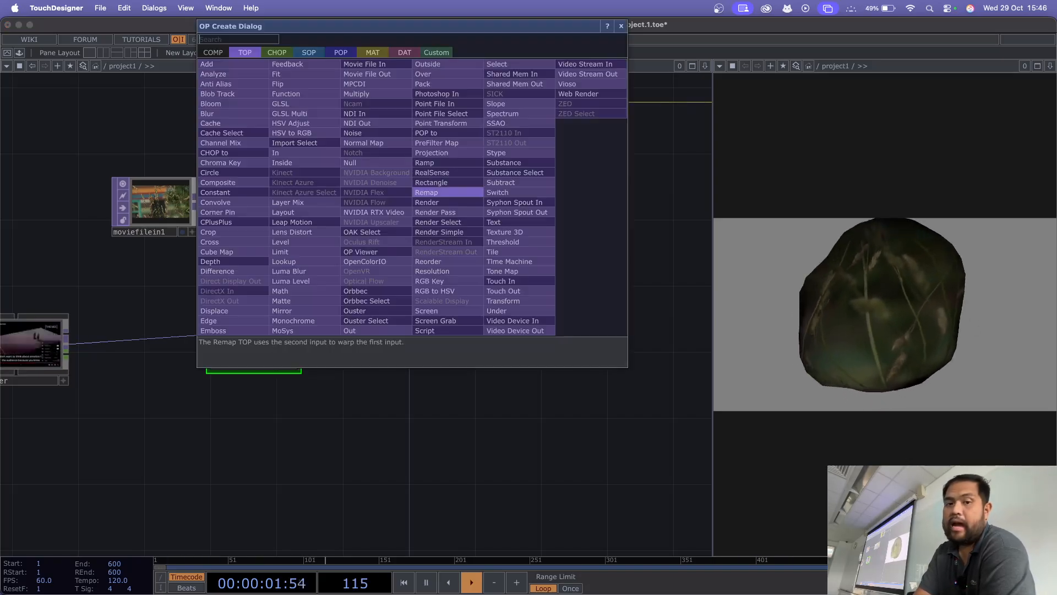
pyautogui.write('sw')
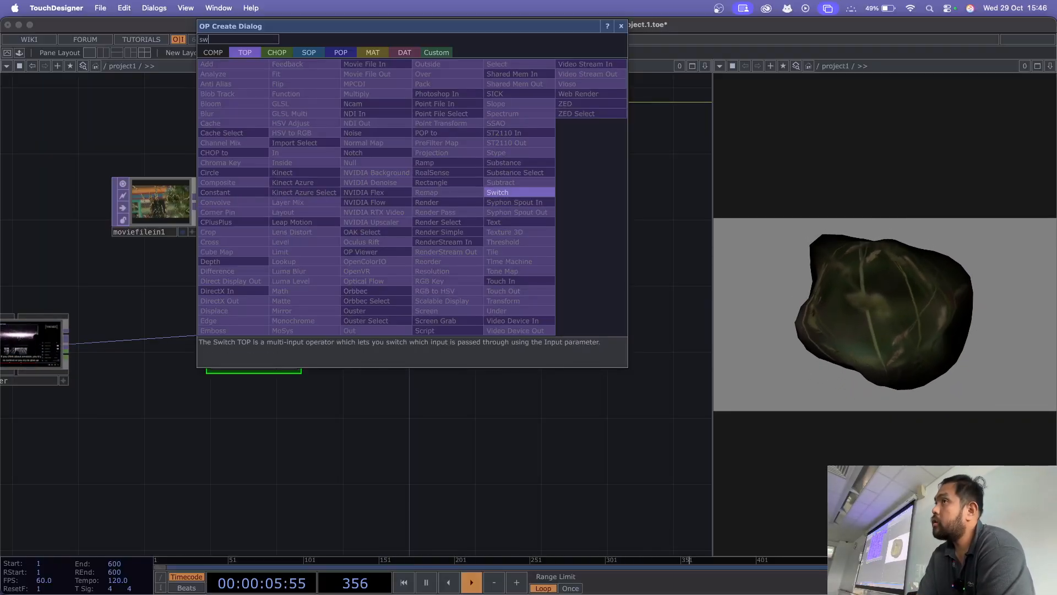
pyautogui.press('Return')
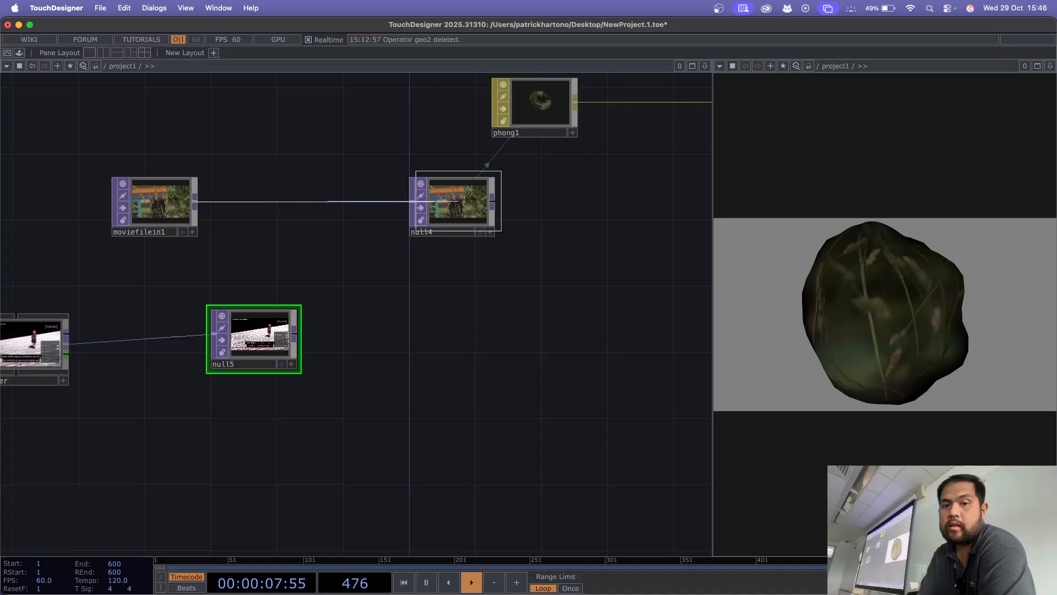
pyautogui.click(336, 206)
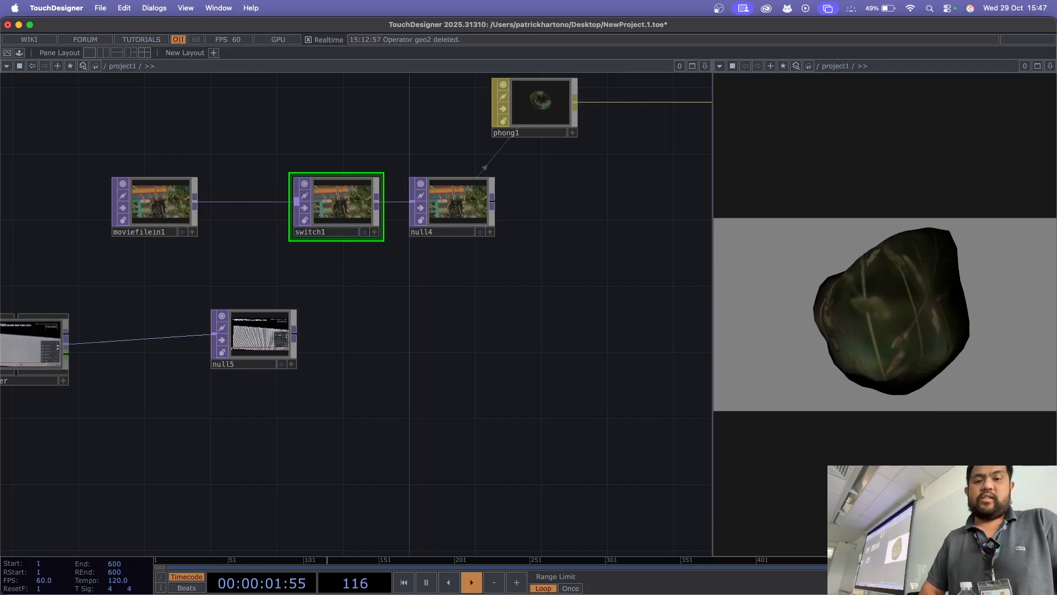
pyautogui.click(296, 202)
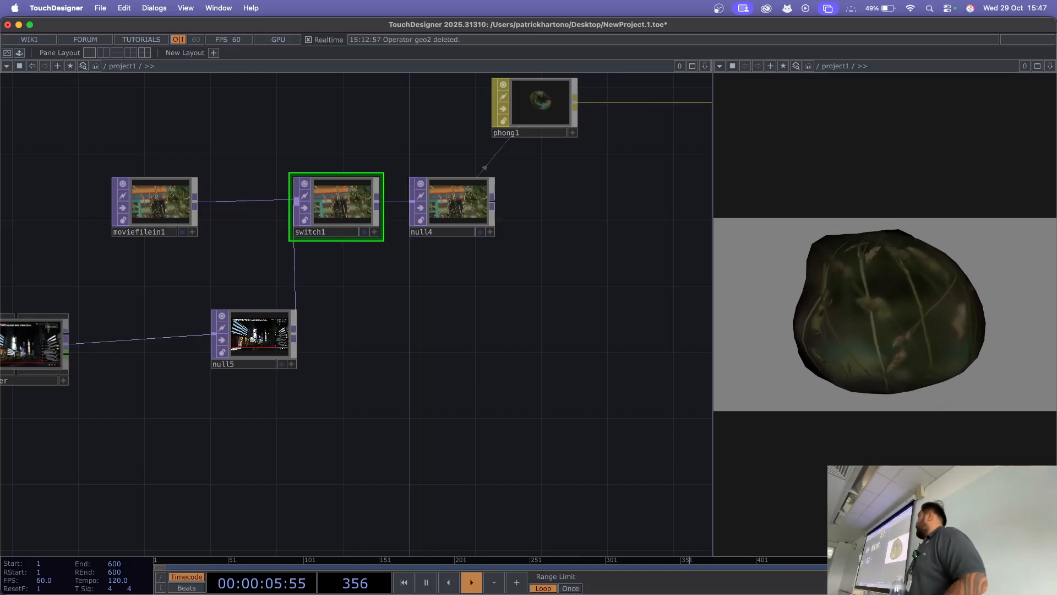
# Step: Set switch1's Index to 1 to pass the null5 web stream through to null4
pyautogui.scroll(5, 370, 334)
pyautogui.moveTo(370, 335); pyautogui.dragTo(468, 459)
pyautogui.scroll(1, 468, 459)
pyautogui.scroll(1, 435, 377)
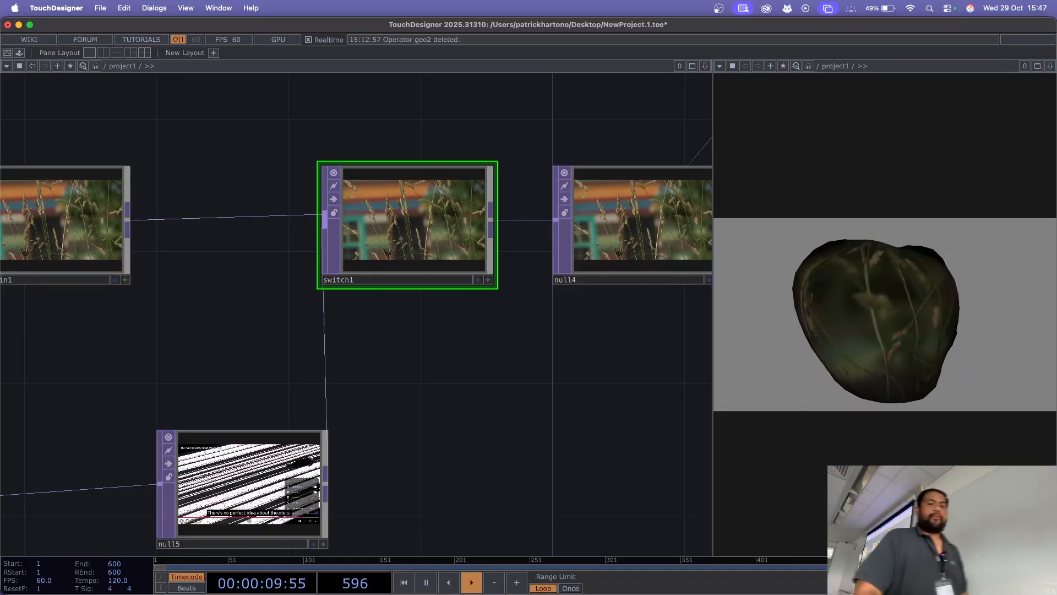
pyautogui.press('p')
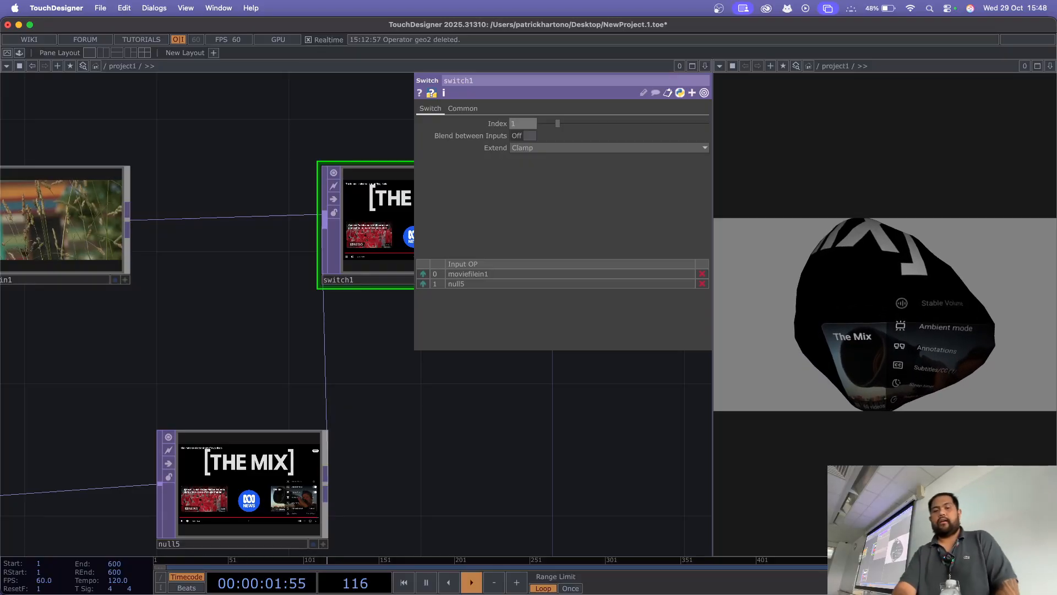
# Step: Open webBrowser in a borderless view, dismiss the YouTube Premium offer and pause the autoplayed video
pyautogui.moveTo(182, 353); pyautogui.dragTo(362, 325)
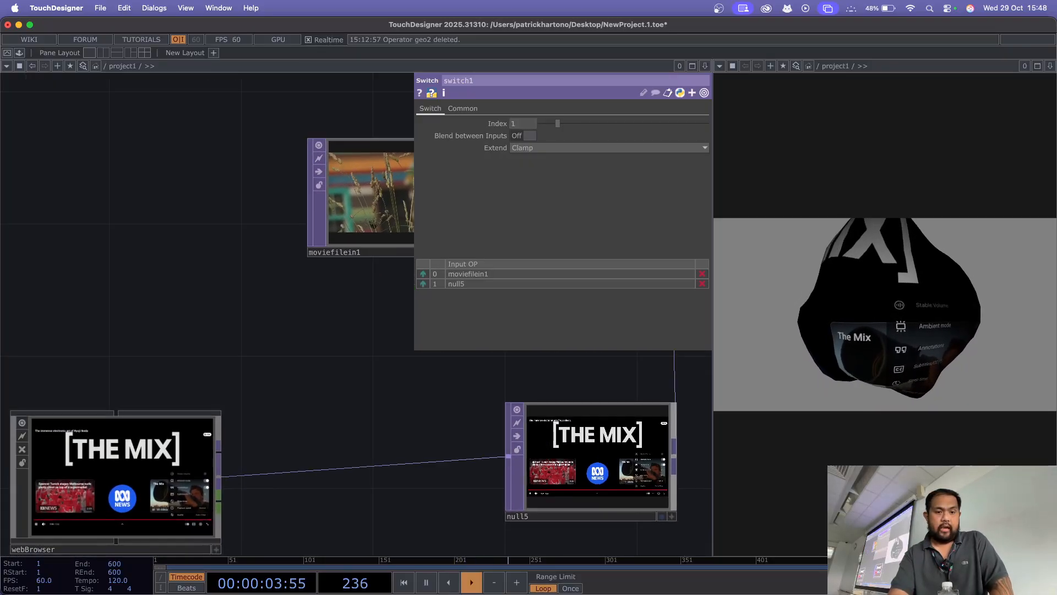
pyautogui.rightClick(188, 477)
pyautogui.click(227, 385)
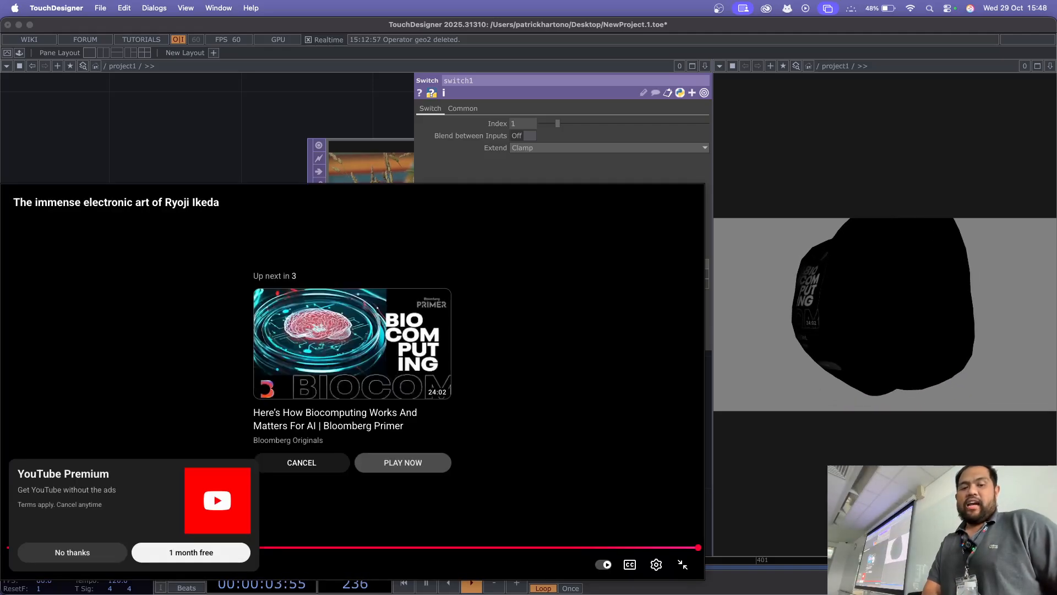
pyautogui.click(72, 552)
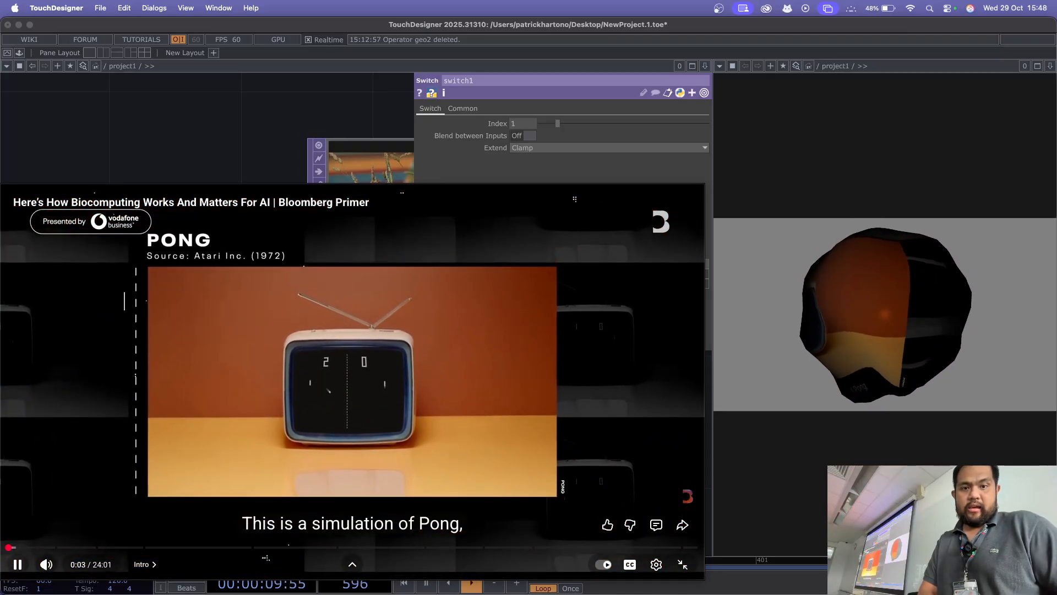
pyautogui.click(381, 414)
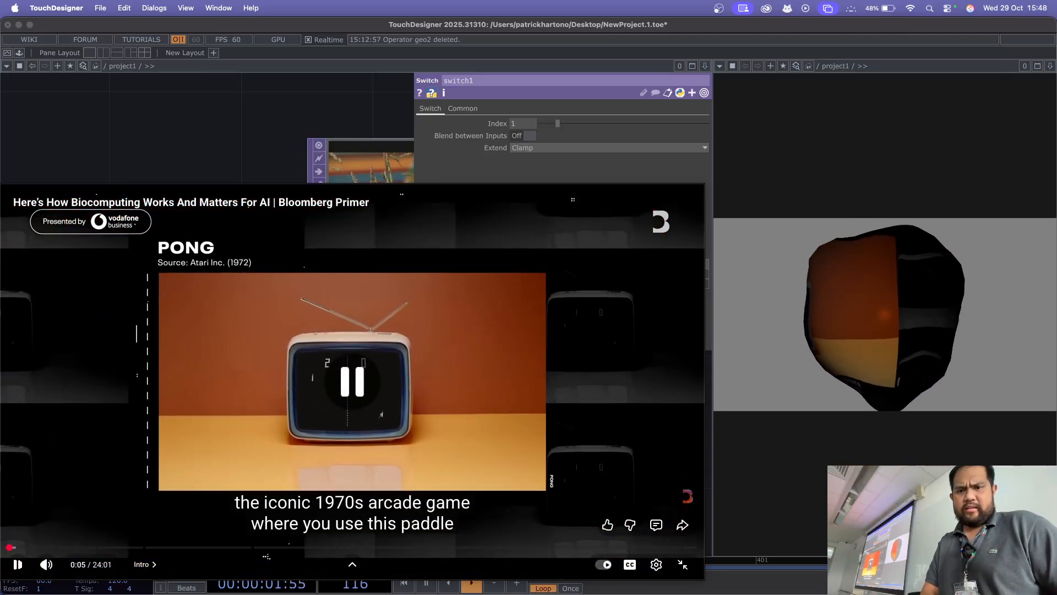
pyautogui.click(381, 414)
pyautogui.press('Escape')
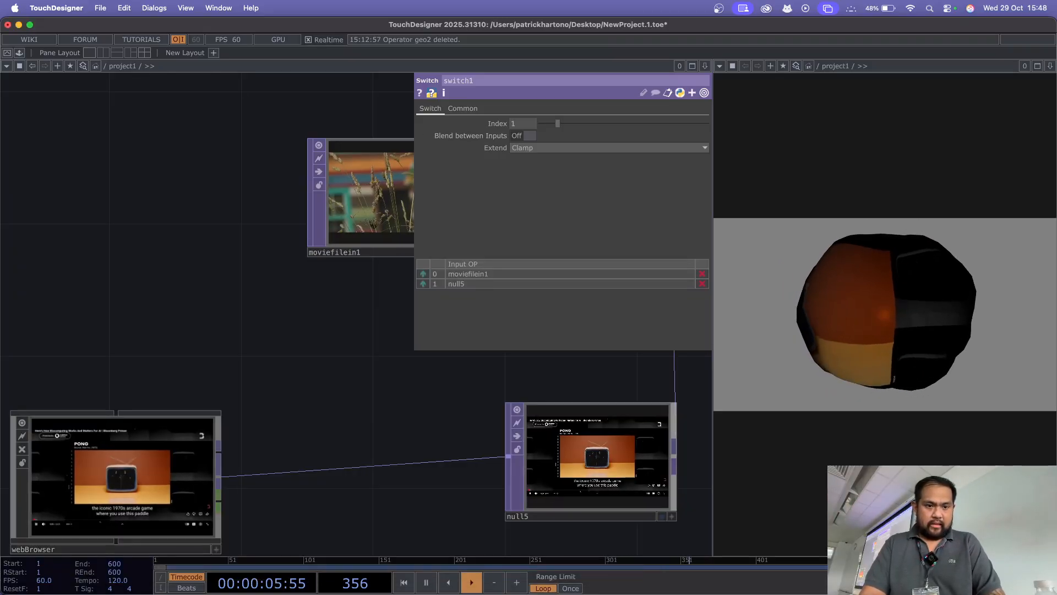
# Step: Reload webBrowser's source page and expand the Ryoji Ikeda video to full screen in its viewer window
pyautogui.click(160, 474)
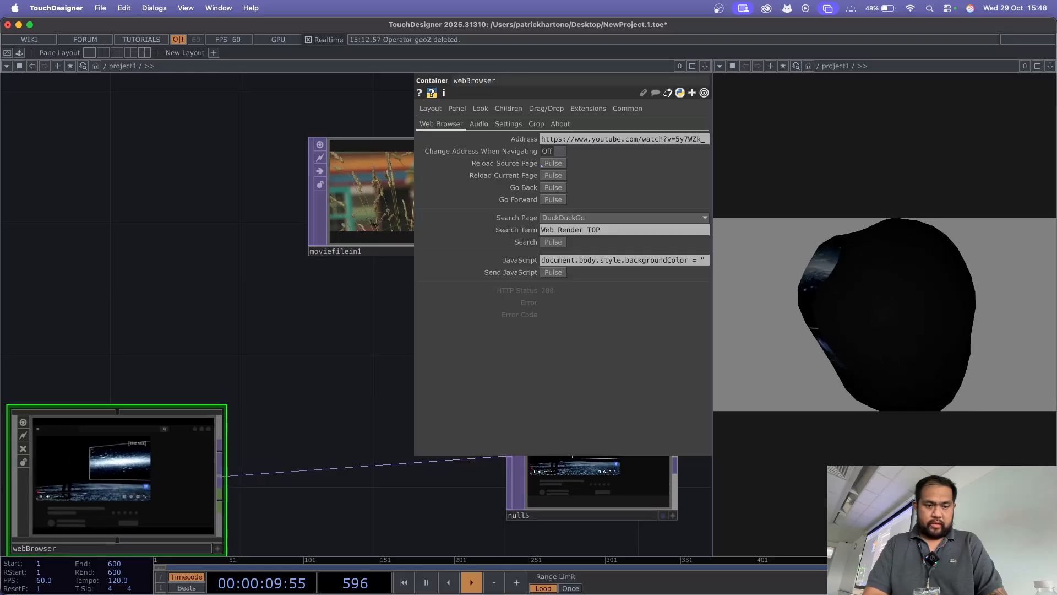
pyautogui.moveTo(276, 352); pyautogui.dragTo(358, 264)
pyautogui.rightClick(222, 353)
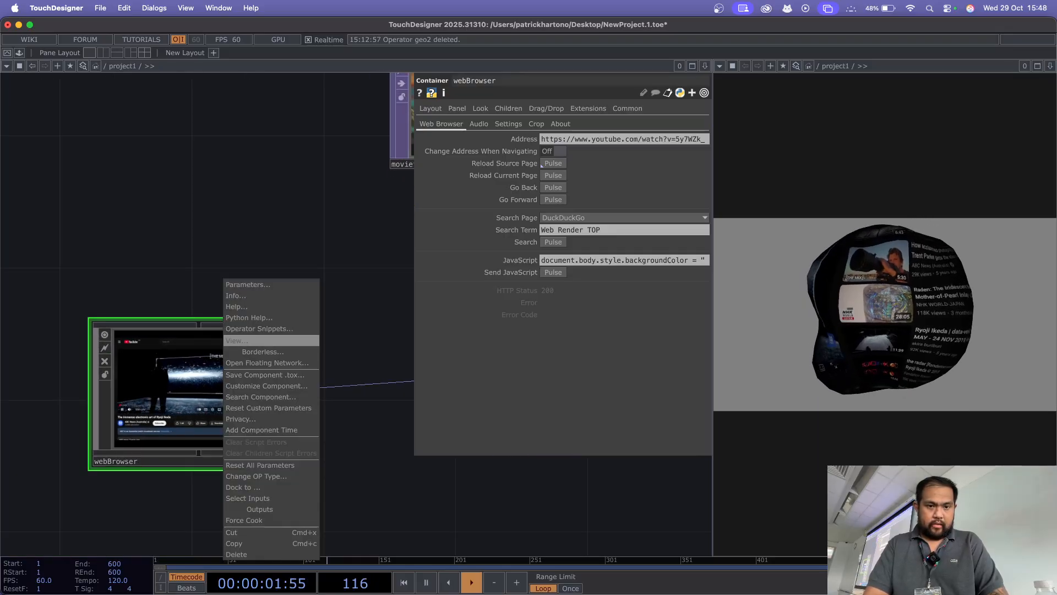
pyautogui.click(242, 341)
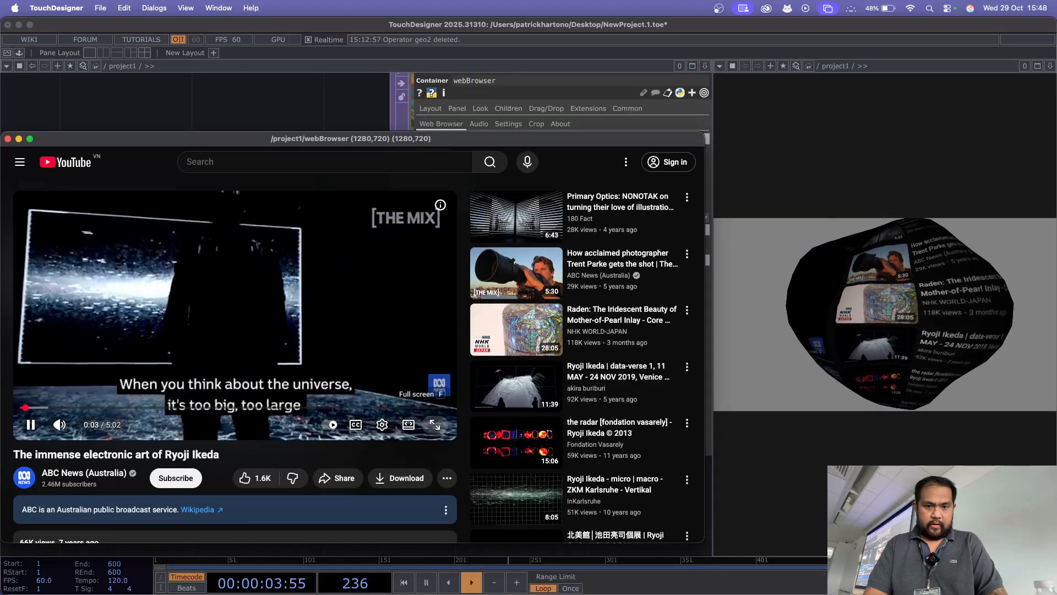
pyautogui.click(441, 425)
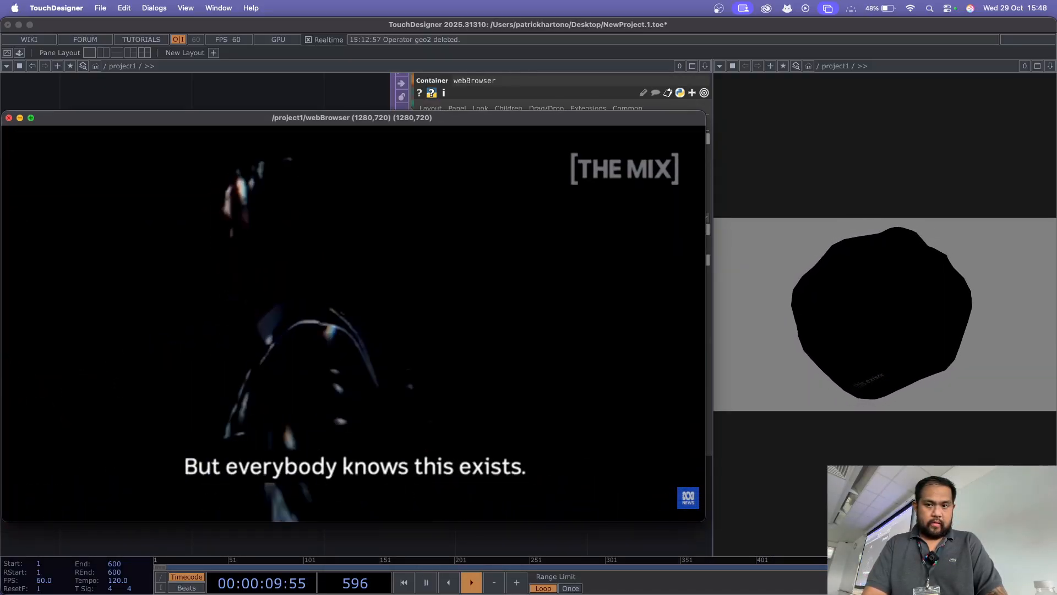
pyautogui.click(8, 117)
pyautogui.moveTo(358, 248); pyautogui.dragTo(185, 249)
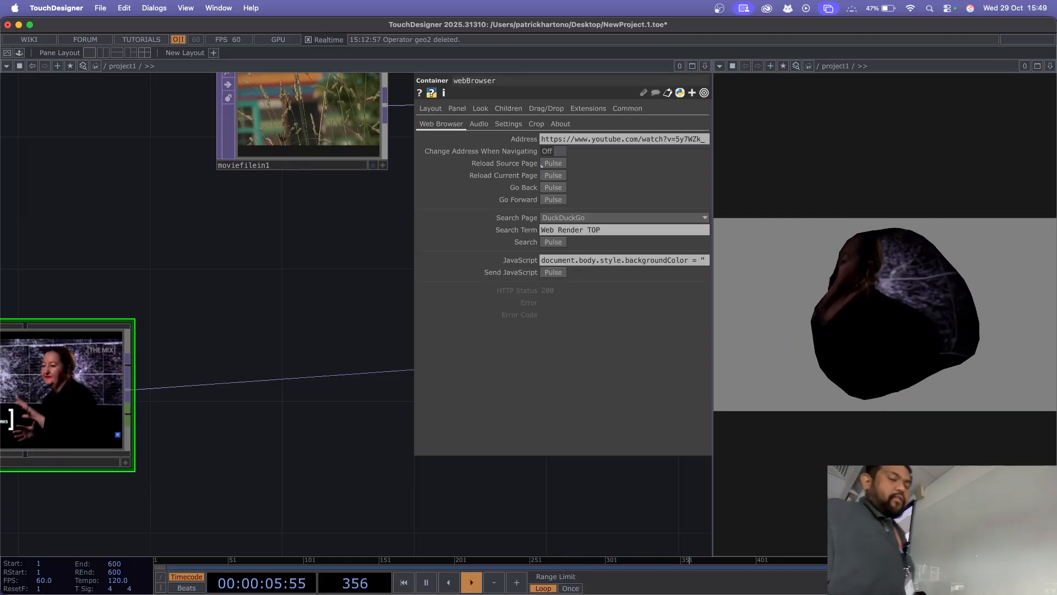
pyautogui.press('p')
pyautogui.moveTo(484, 236); pyautogui.dragTo(267, 293)
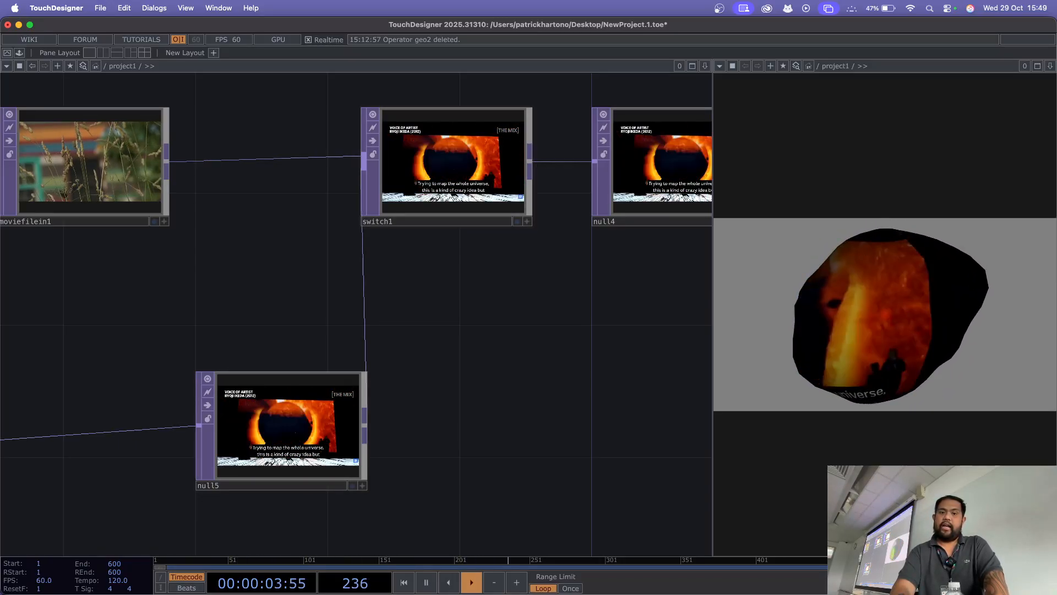
pyautogui.scroll(2, 298, 74)
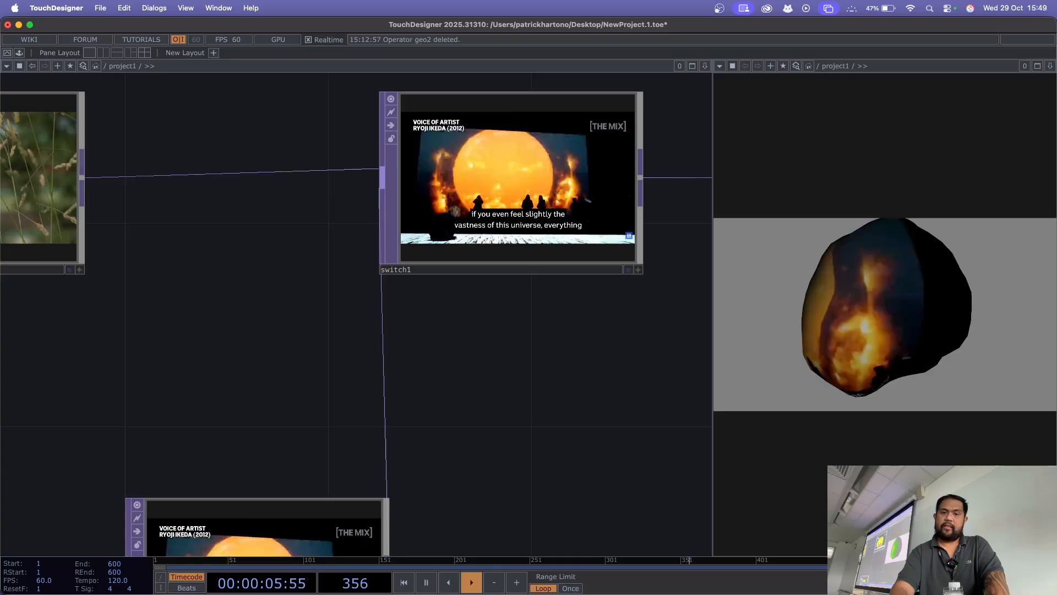
pyautogui.scroll(-1, 424, 388)
pyautogui.moveTo(424, 388); pyautogui.dragTo(478, 338)
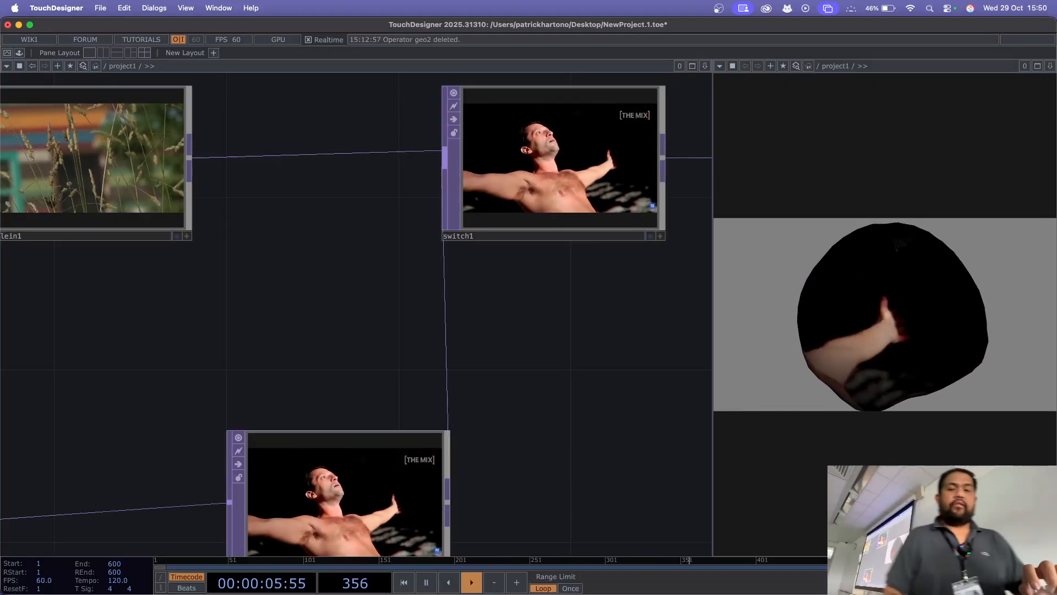
# Step: Insert a Bloom TOP on the wire between transform2 and null2
pyautogui.moveTo(567, 336); pyautogui.dragTo(181, 305)
pyautogui.moveTo(534, 295); pyautogui.dragTo(347, 288)
pyautogui.scroll(-10, 492, 289)
pyautogui.moveTo(512, 264); pyautogui.dragTo(252, 330)
pyautogui.moveTo(473, 303); pyautogui.dragTo(288, 453)
pyautogui.moveTo(300, 232); pyautogui.dragTo(540, 231)
pyautogui.moveTo(430, 320); pyautogui.dragTo(494, 377)
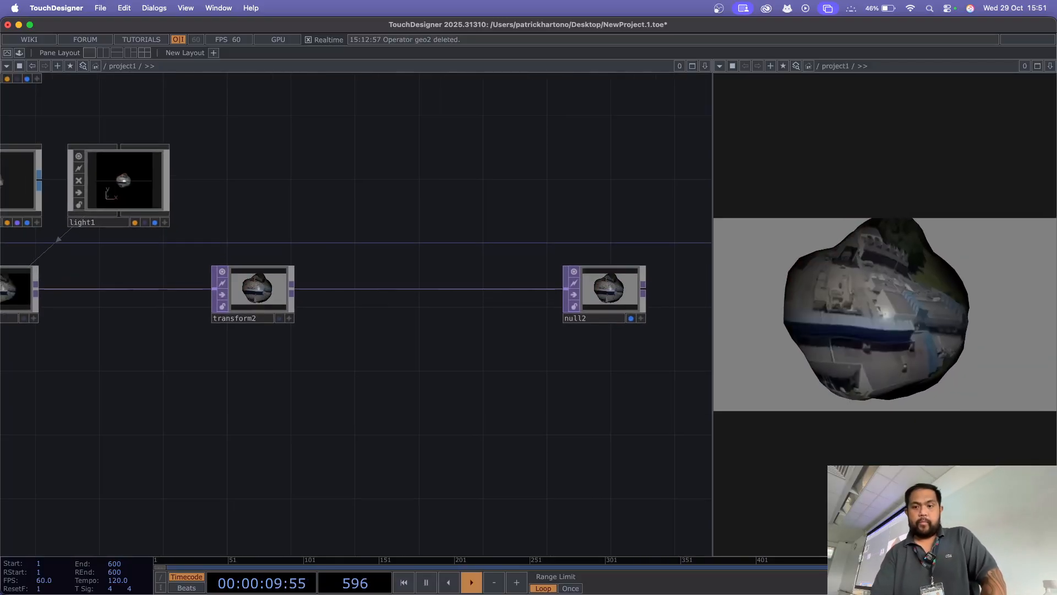
pyautogui.rightClick(407, 288)
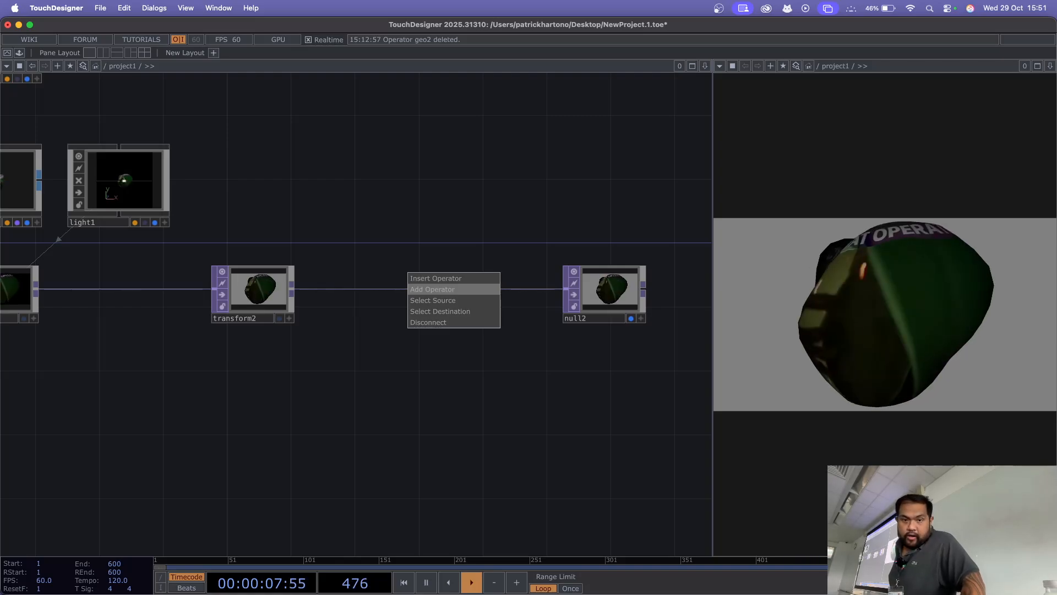
pyautogui.click(435, 278)
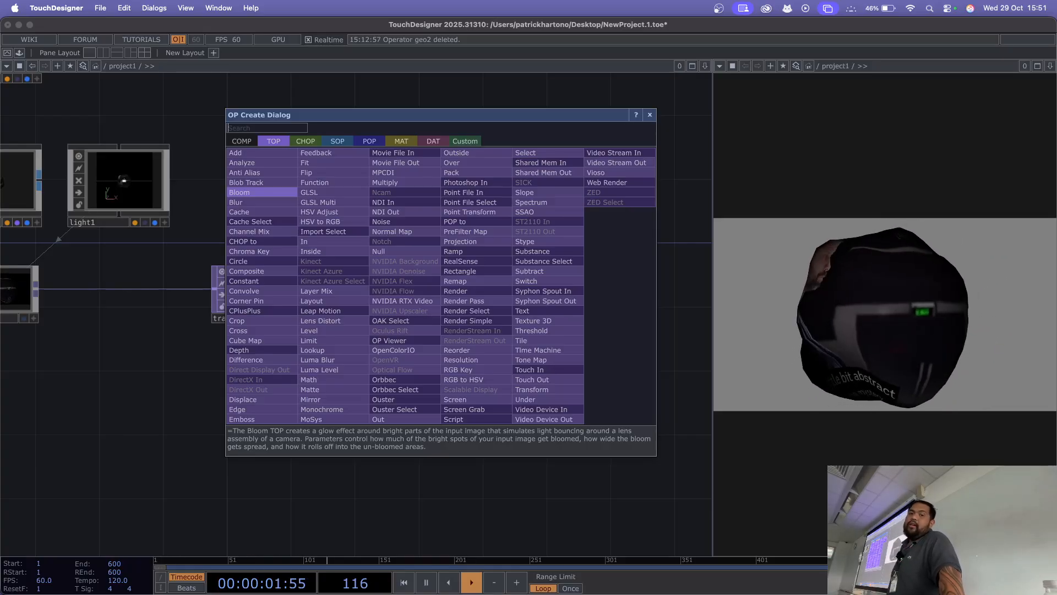
pyautogui.click(261, 192)
pyautogui.click(461, 292)
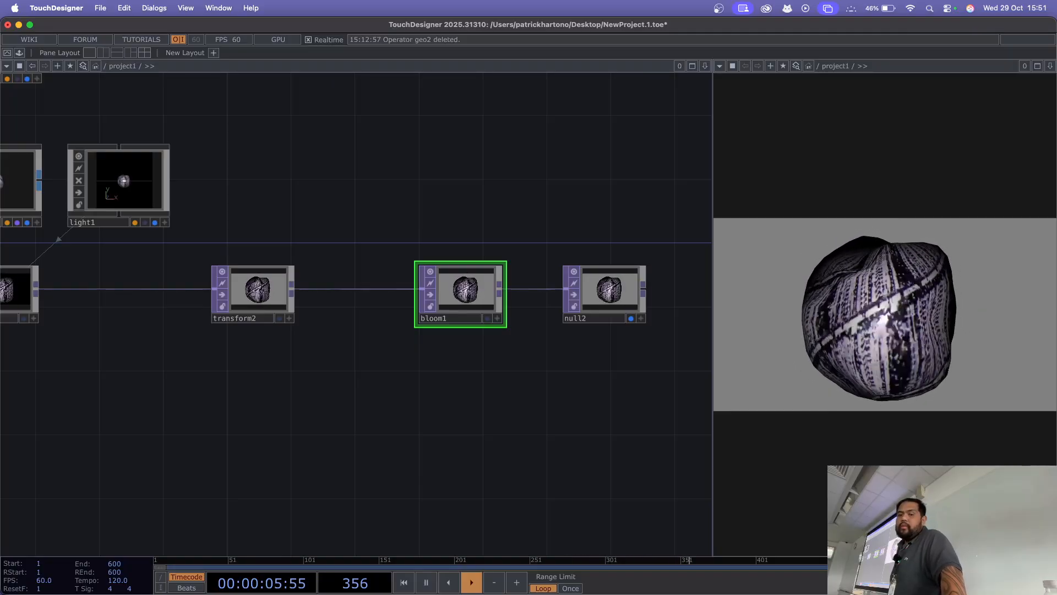
# Step: Lower bloom1's Pre-Black Level to 0.285 and raise its Bloom Intensity to 1.34
pyautogui.press('p')
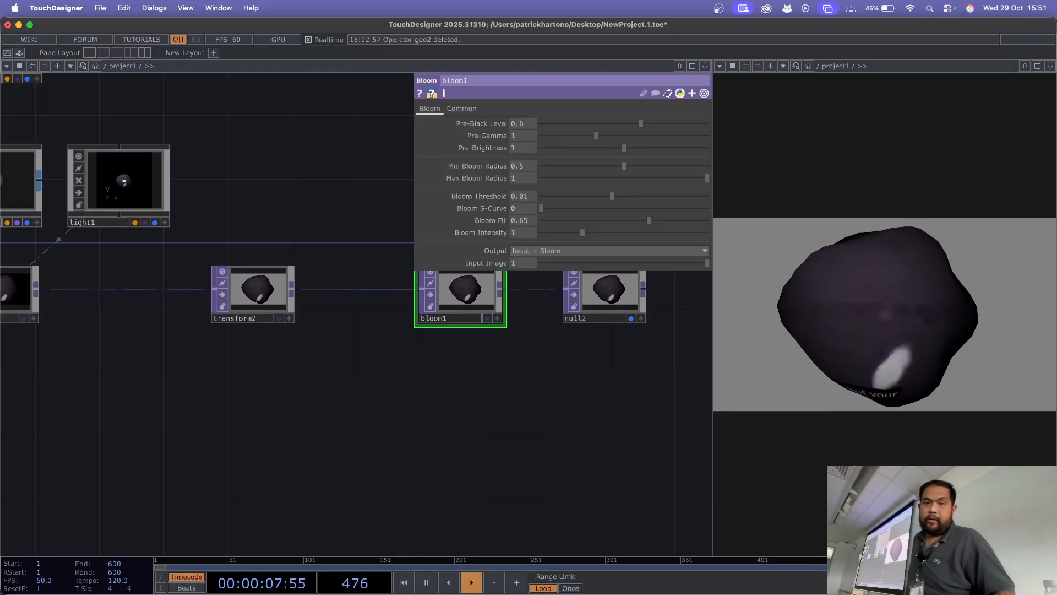
pyautogui.moveTo(462, 353); pyautogui.dragTo(462, 410)
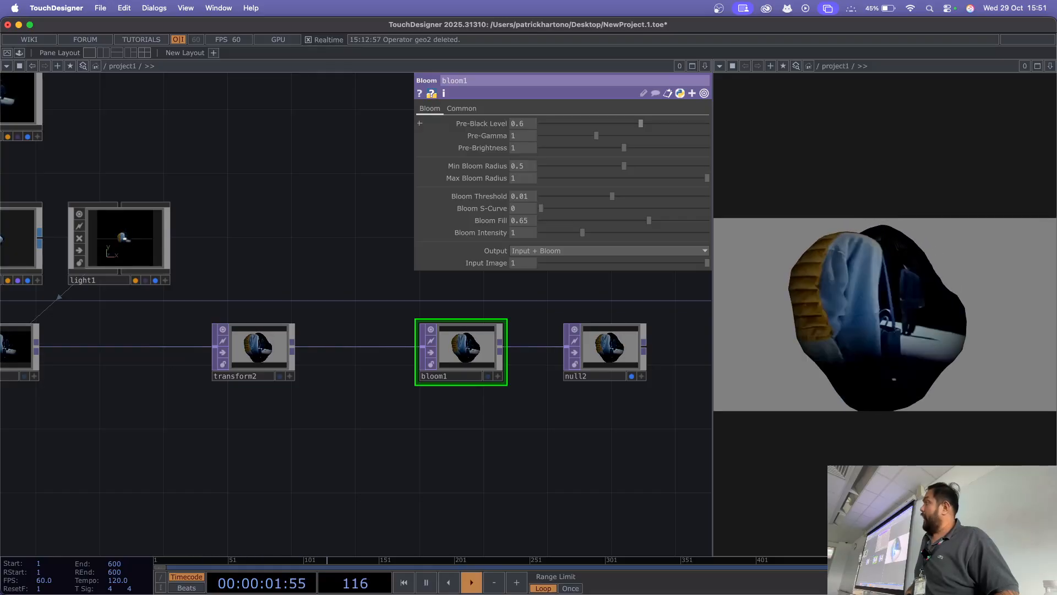
pyautogui.moveTo(641, 123); pyautogui.dragTo(591, 123)
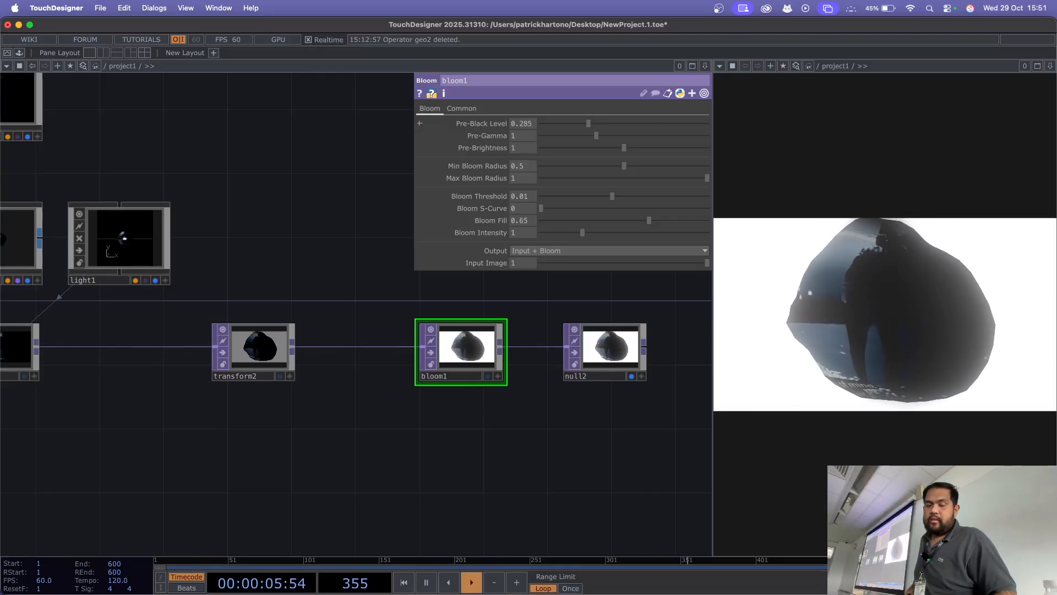
pyautogui.moveTo(583, 232); pyautogui.dragTo(597, 233)
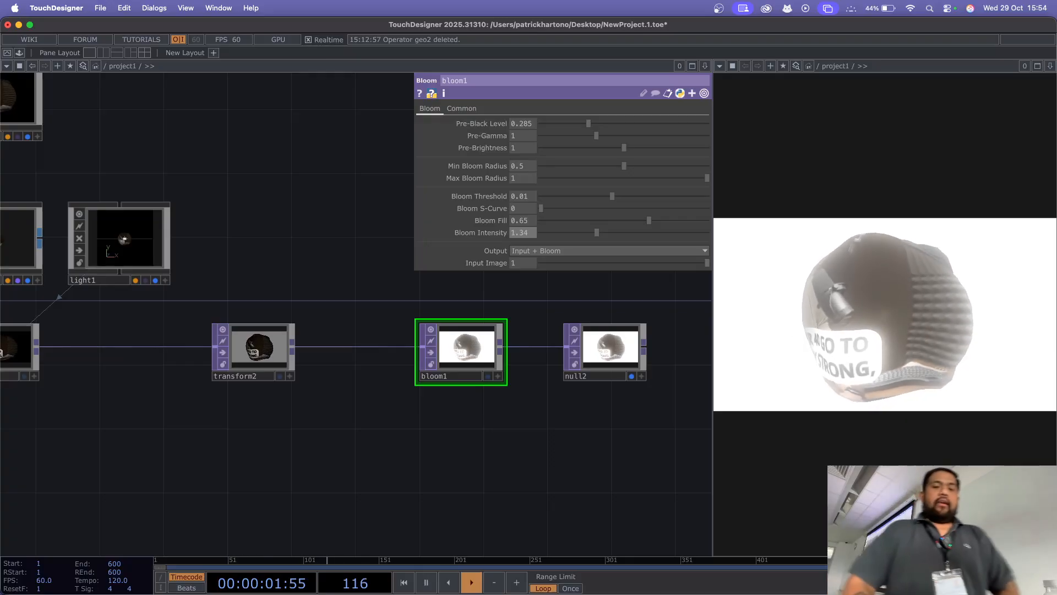
# Step: Set switch1's Index to 0 to pass the moviefilein1 footage through to null4
pyautogui.moveTo(243, 435); pyautogui.dragTo(657, 416)
pyautogui.moveTo(237, 352); pyautogui.dragTo(446, 337)
pyautogui.moveTo(220, 353); pyautogui.dragTo(505, 311)
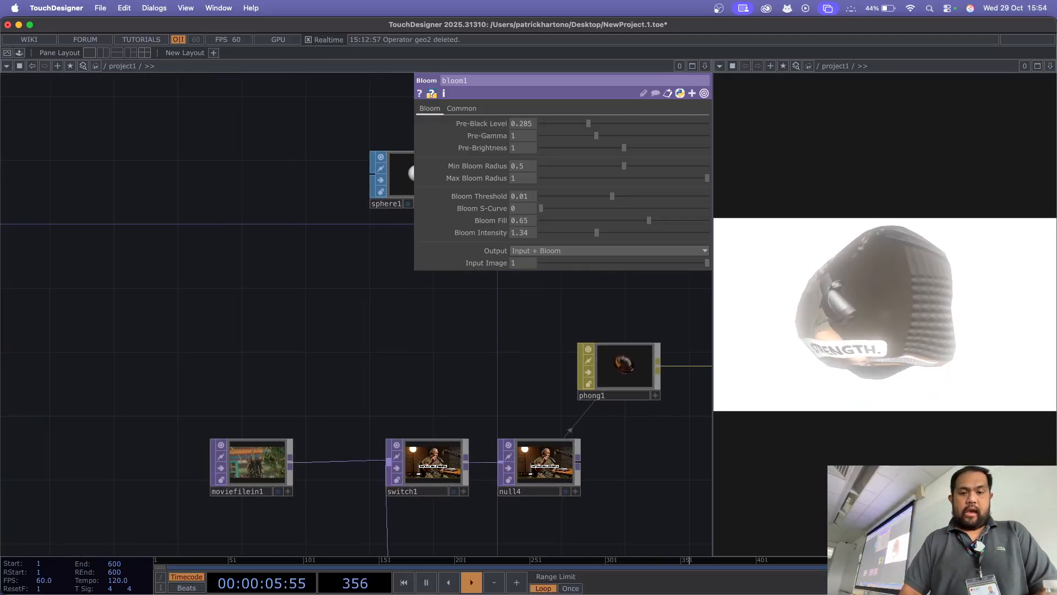
pyautogui.click(427, 464)
pyautogui.moveTo(627, 123)
pyautogui.mouseDown()
pyautogui.moveTo(637, 123)
pyautogui.moveTo(620, 130)
pyautogui.mouseUp()
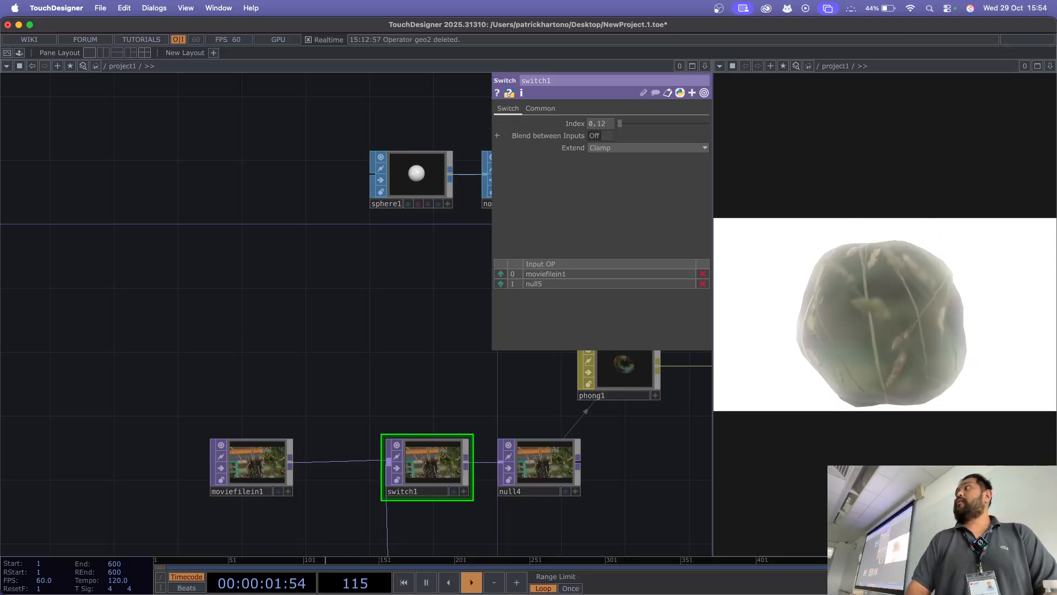
pyautogui.click(600, 124)
pyautogui.write('0')
pyautogui.press('Return')
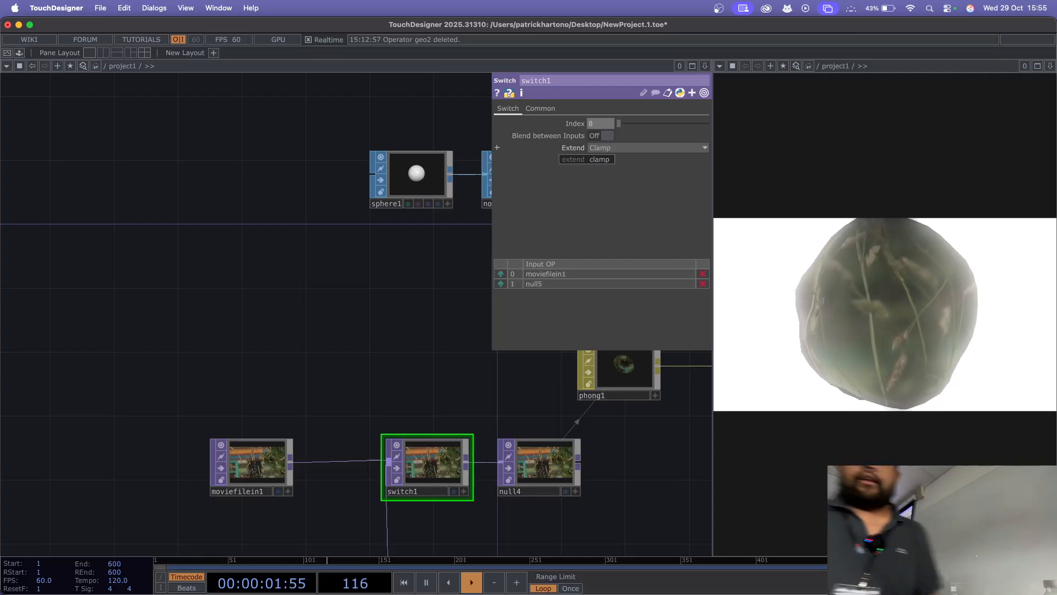
# Step: Reset all of bloom1's parameters to their defaults and hide its parameter window
pyautogui.moveTo(650, 468); pyautogui.dragTo(137, 389)
pyautogui.moveTo(649, 419); pyautogui.dragTo(106, 472)
pyautogui.click(320, 247)
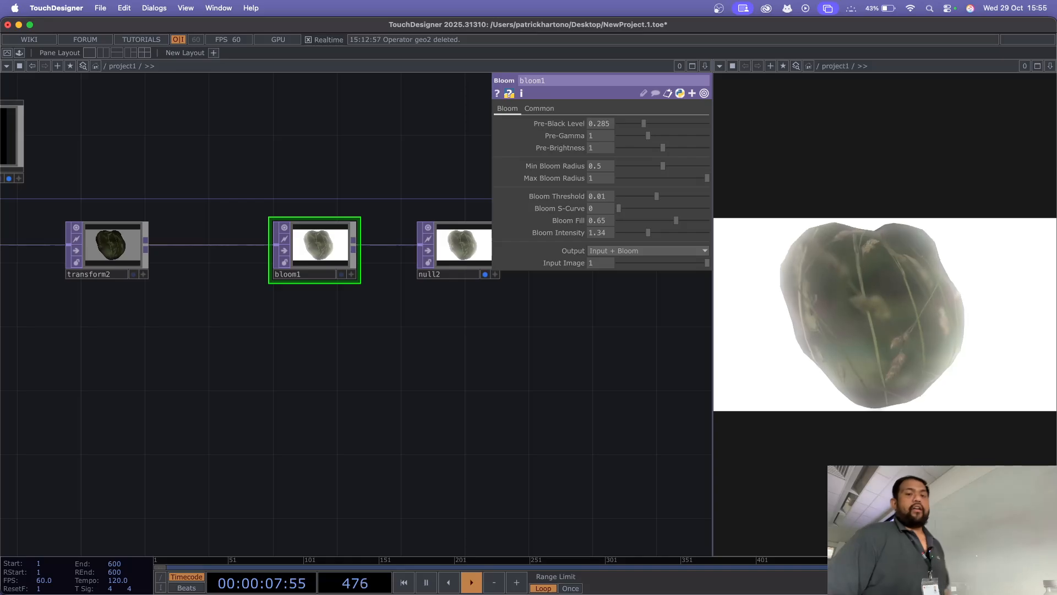
pyautogui.rightClick(329, 247)
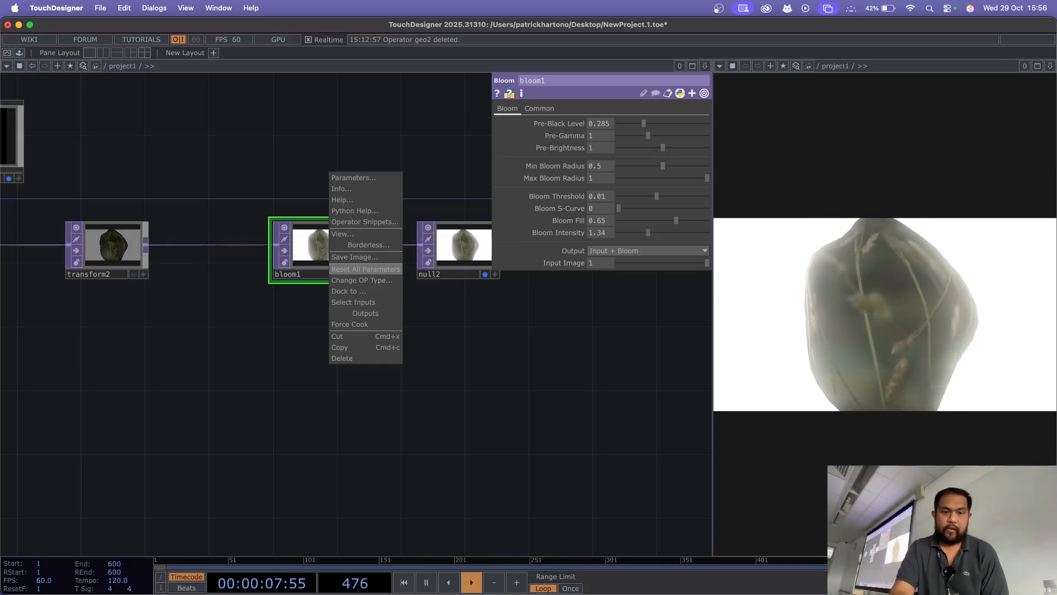
pyautogui.click(366, 269)
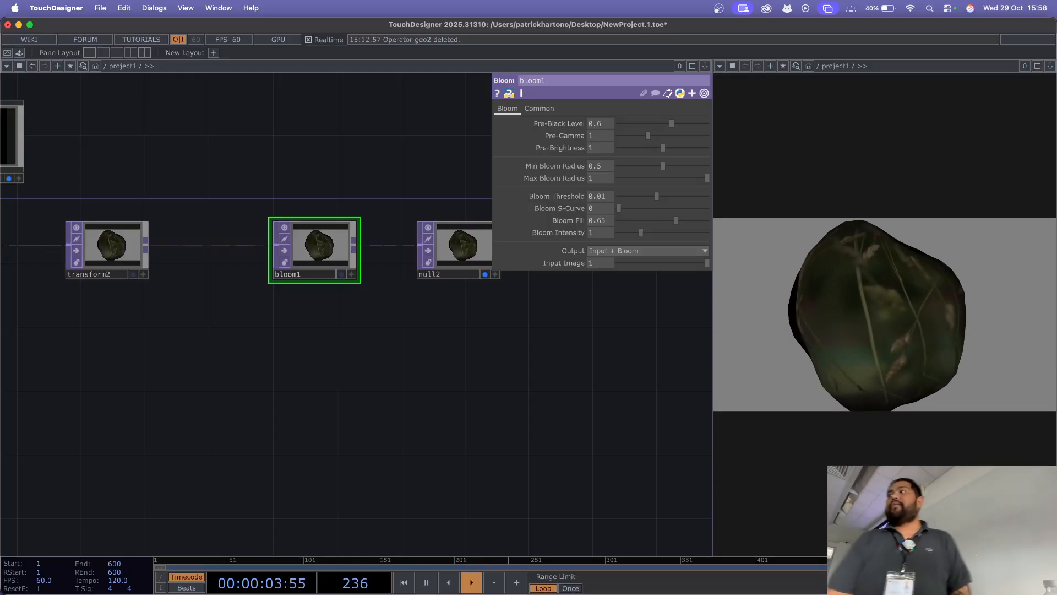
pyautogui.press('p')
pyautogui.moveTo(331, 358); pyautogui.dragTo(468, 340)
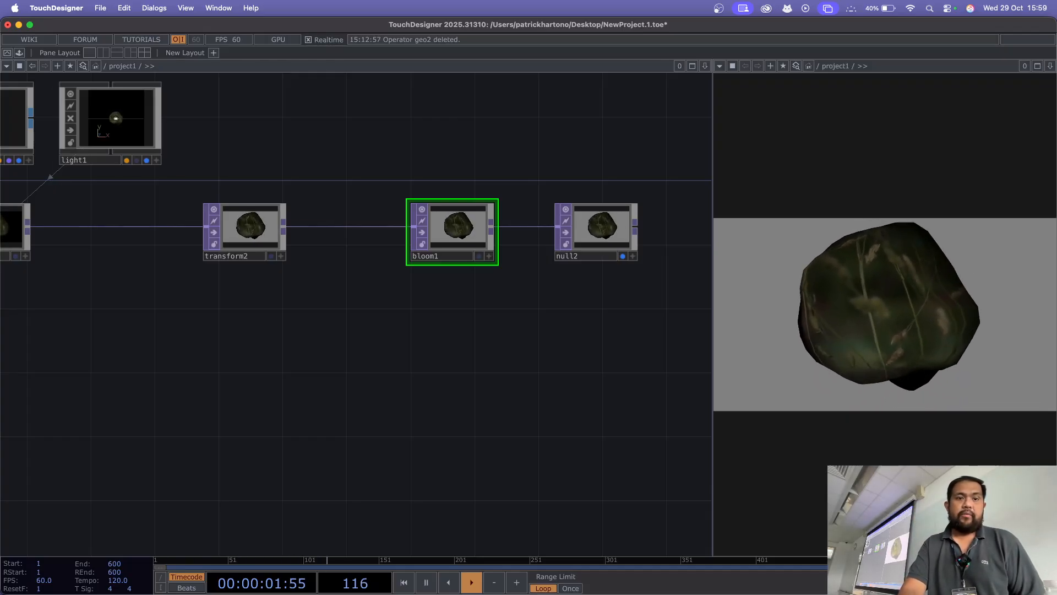
# Step: Save the project as group2 in the Documents/Teaching-RMIT/DMS3/inClass folder
pyautogui.click(100, 8)
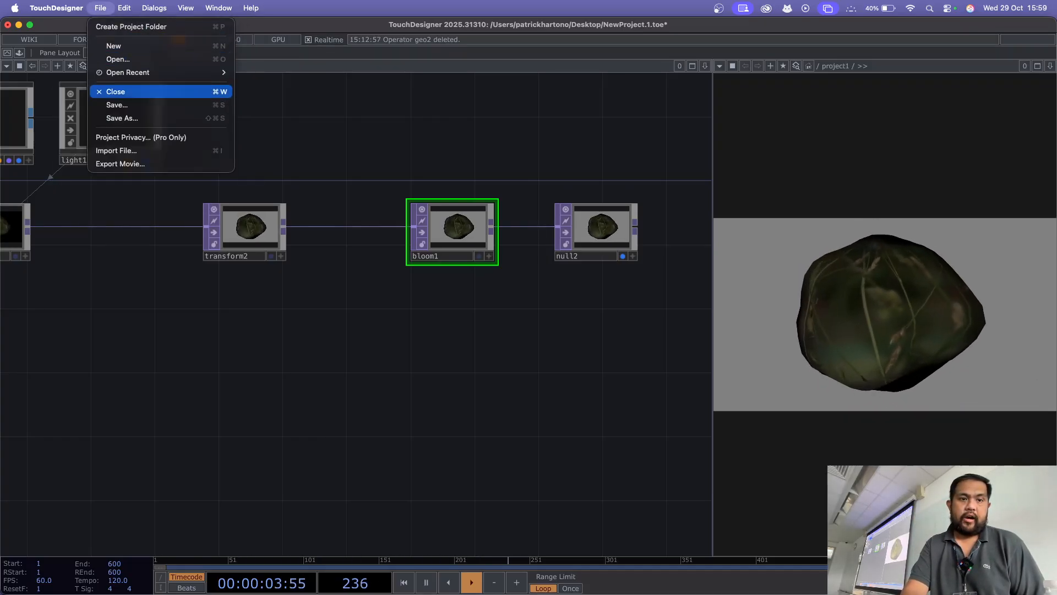
pyautogui.click(116, 105)
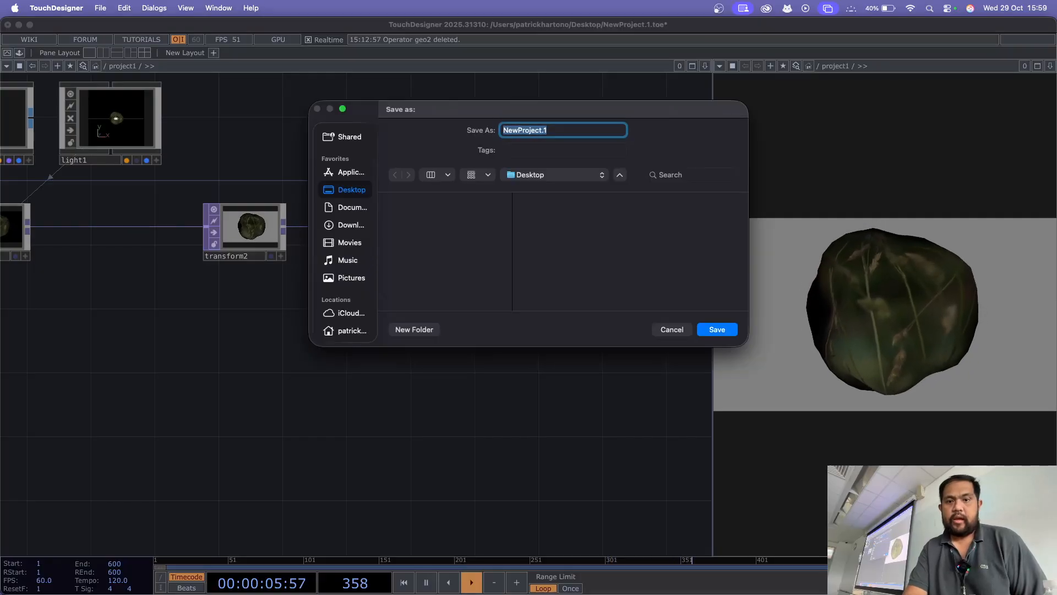
pyautogui.click(351, 208)
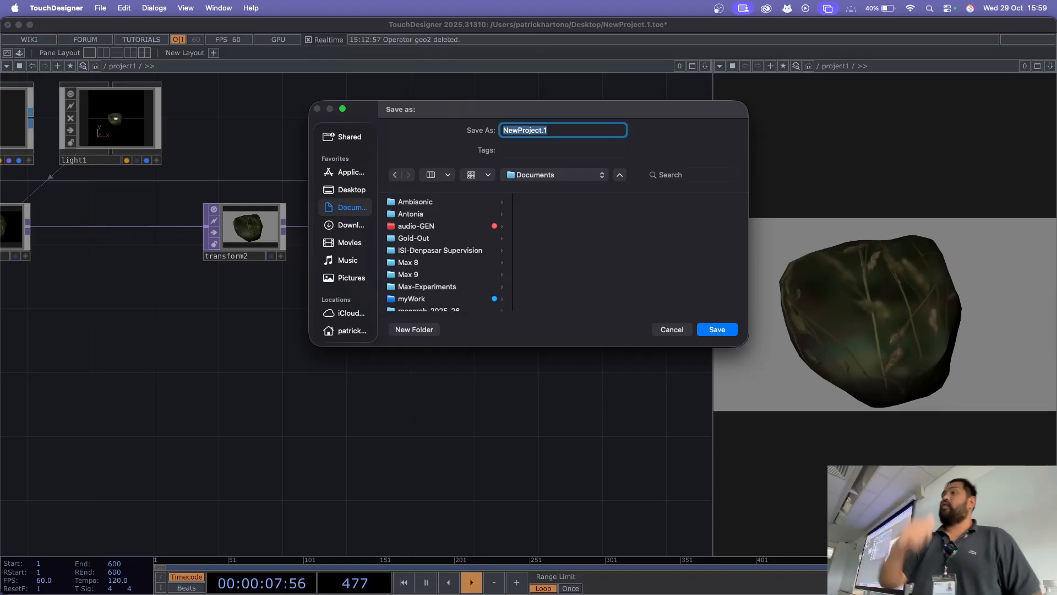
pyautogui.scroll(-10, 446, 250)
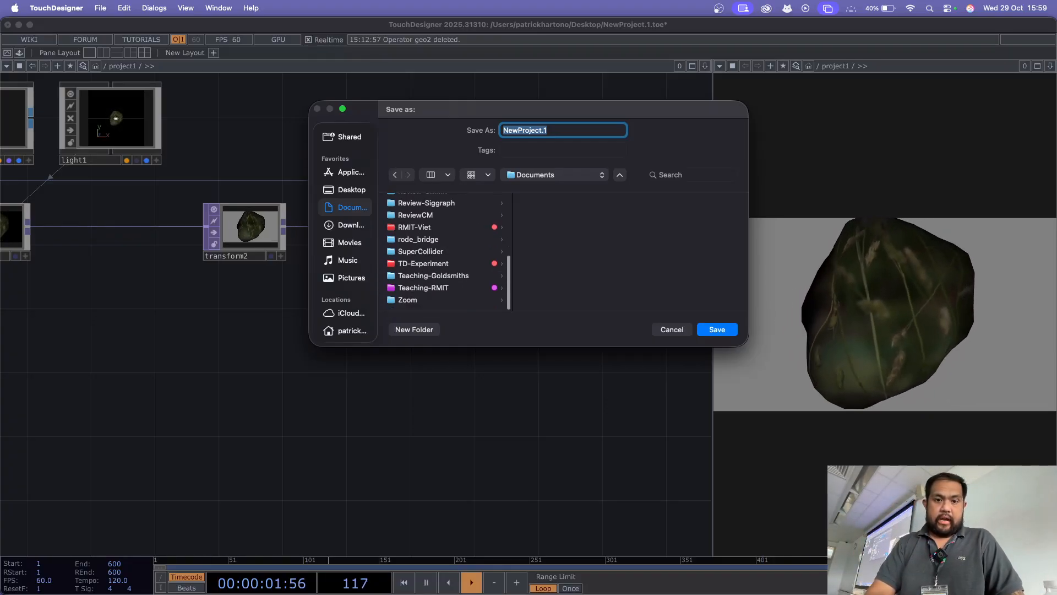
pyautogui.click(423, 288)
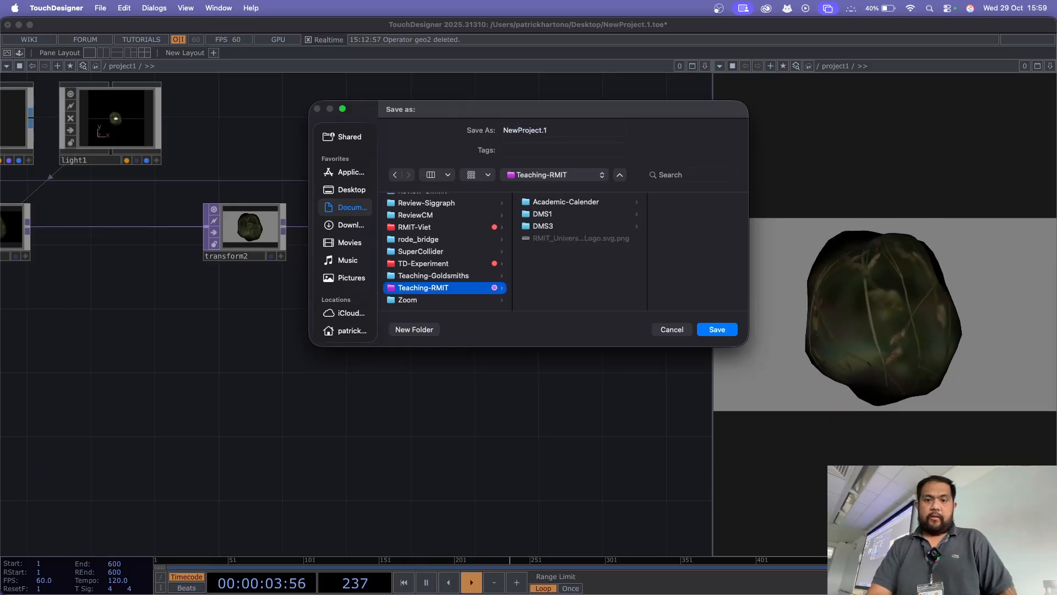
pyautogui.click(566, 202)
pyautogui.press('Down')
pyautogui.press('Down')
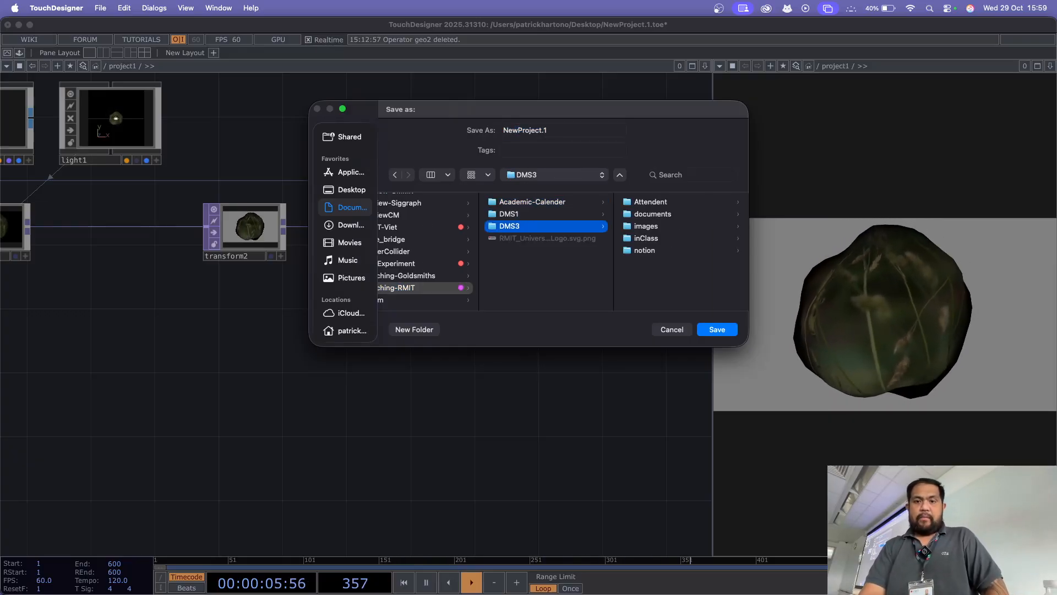
pyautogui.click(646, 239)
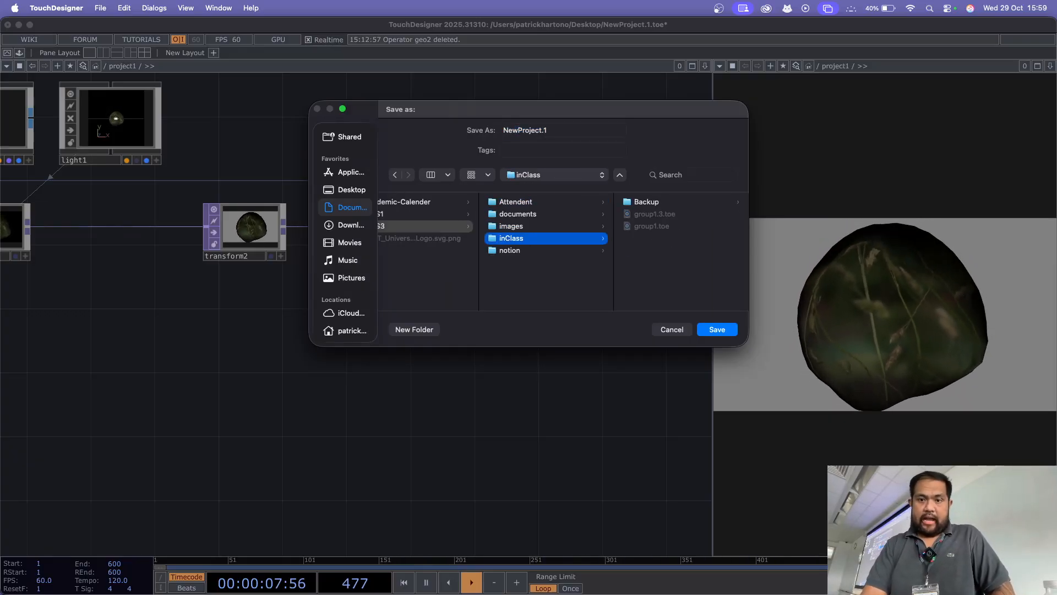
pyautogui.doubleClick(533, 130)
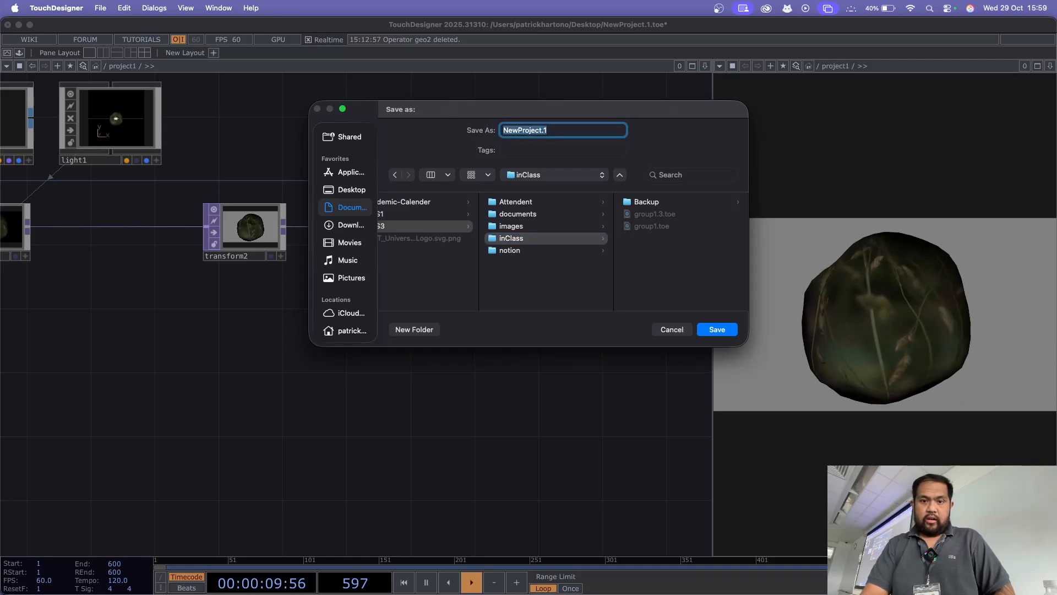
pyautogui.write('group2')
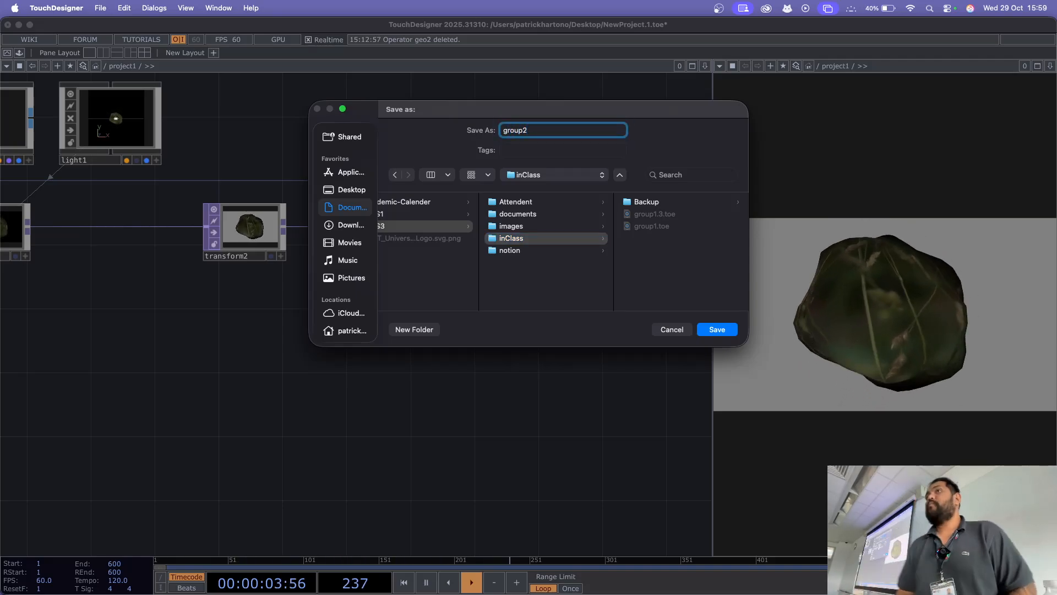
pyautogui.press('Return')
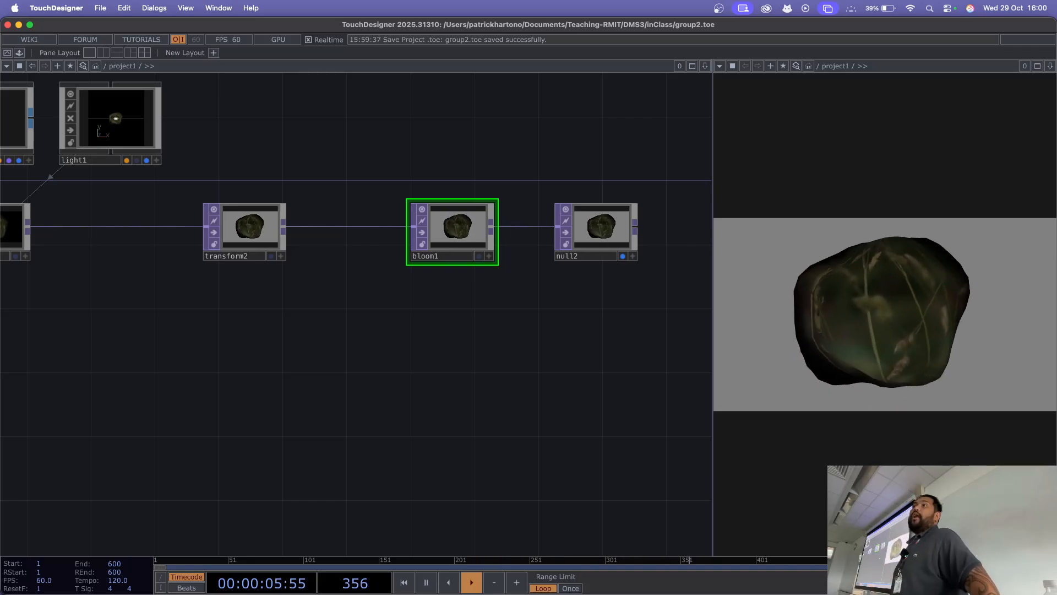
# Step: Save the group2 project five more times as successive incremental versions
pyautogui.press('super+s')
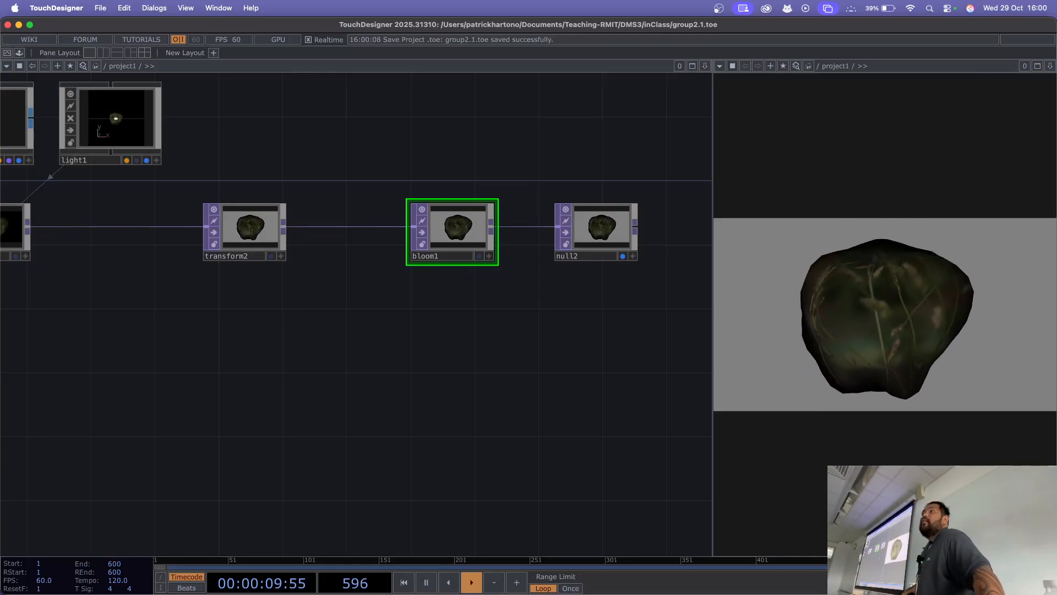
pyautogui.press('super+s')
pyautogui.press('super+s')
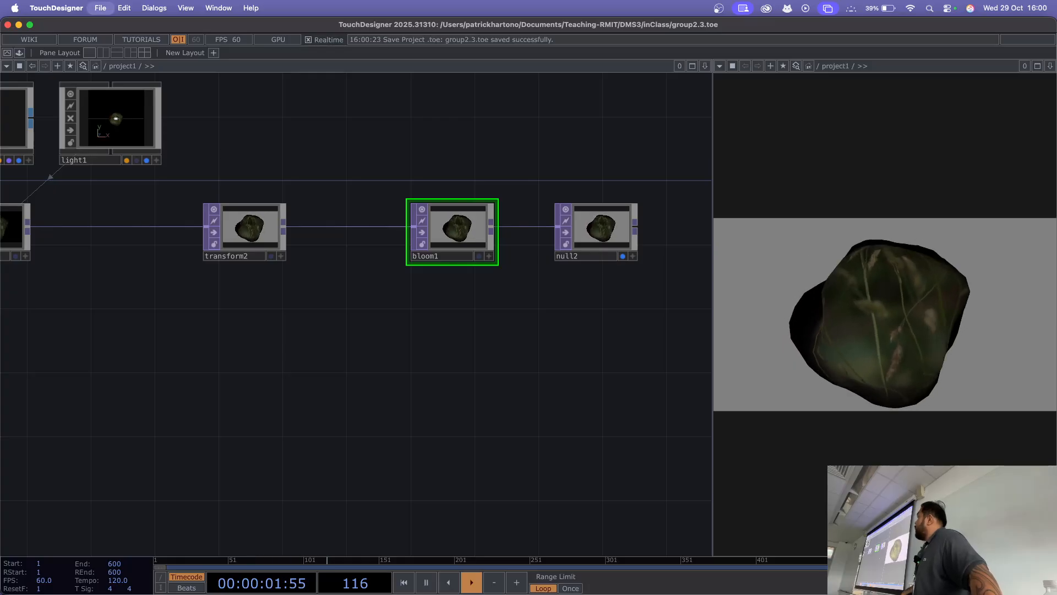
pyautogui.press('super+s')
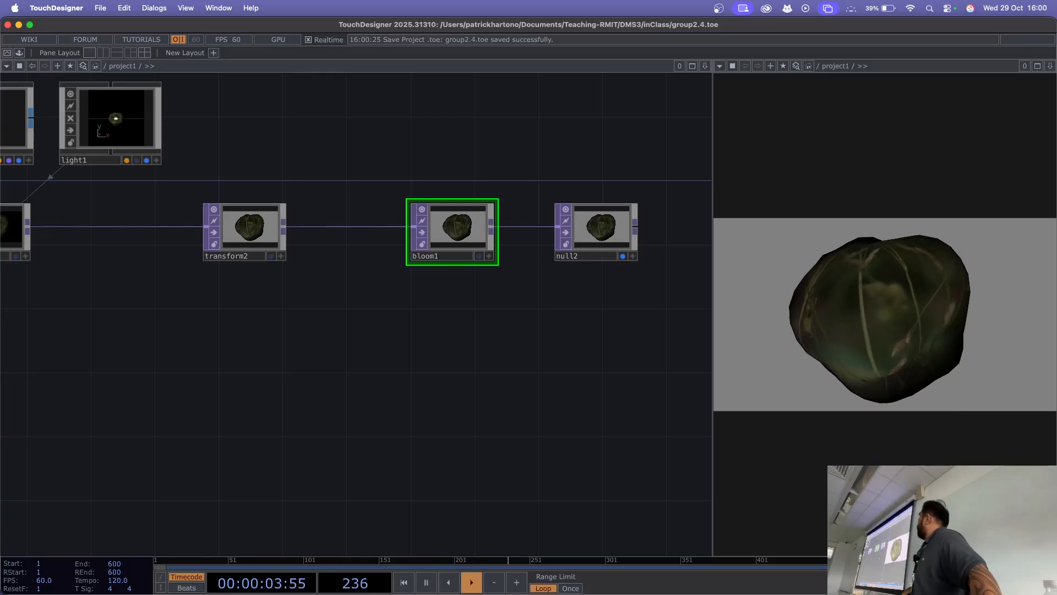
pyautogui.press('super+s')
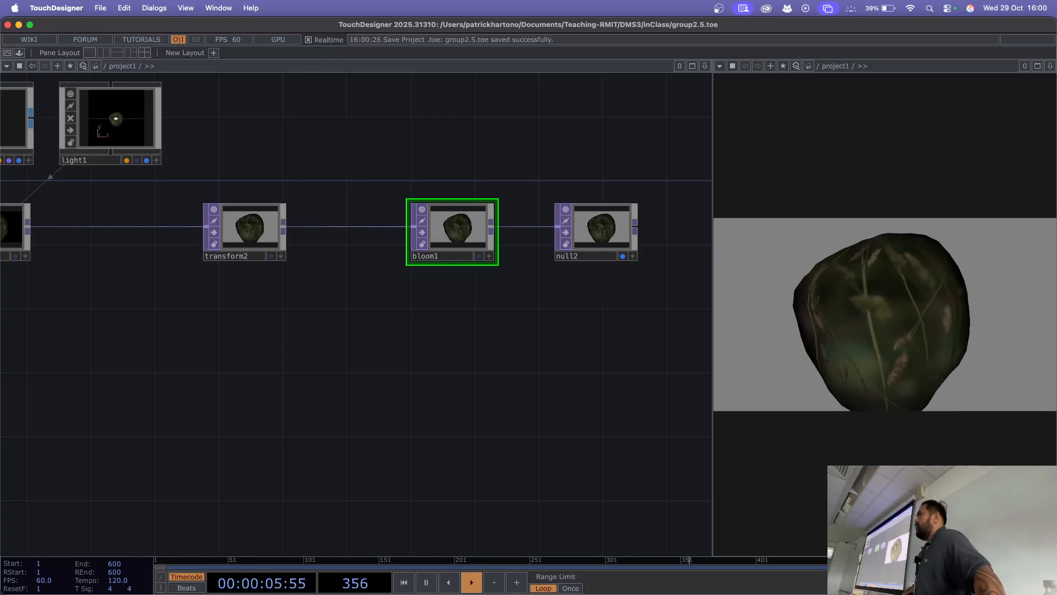